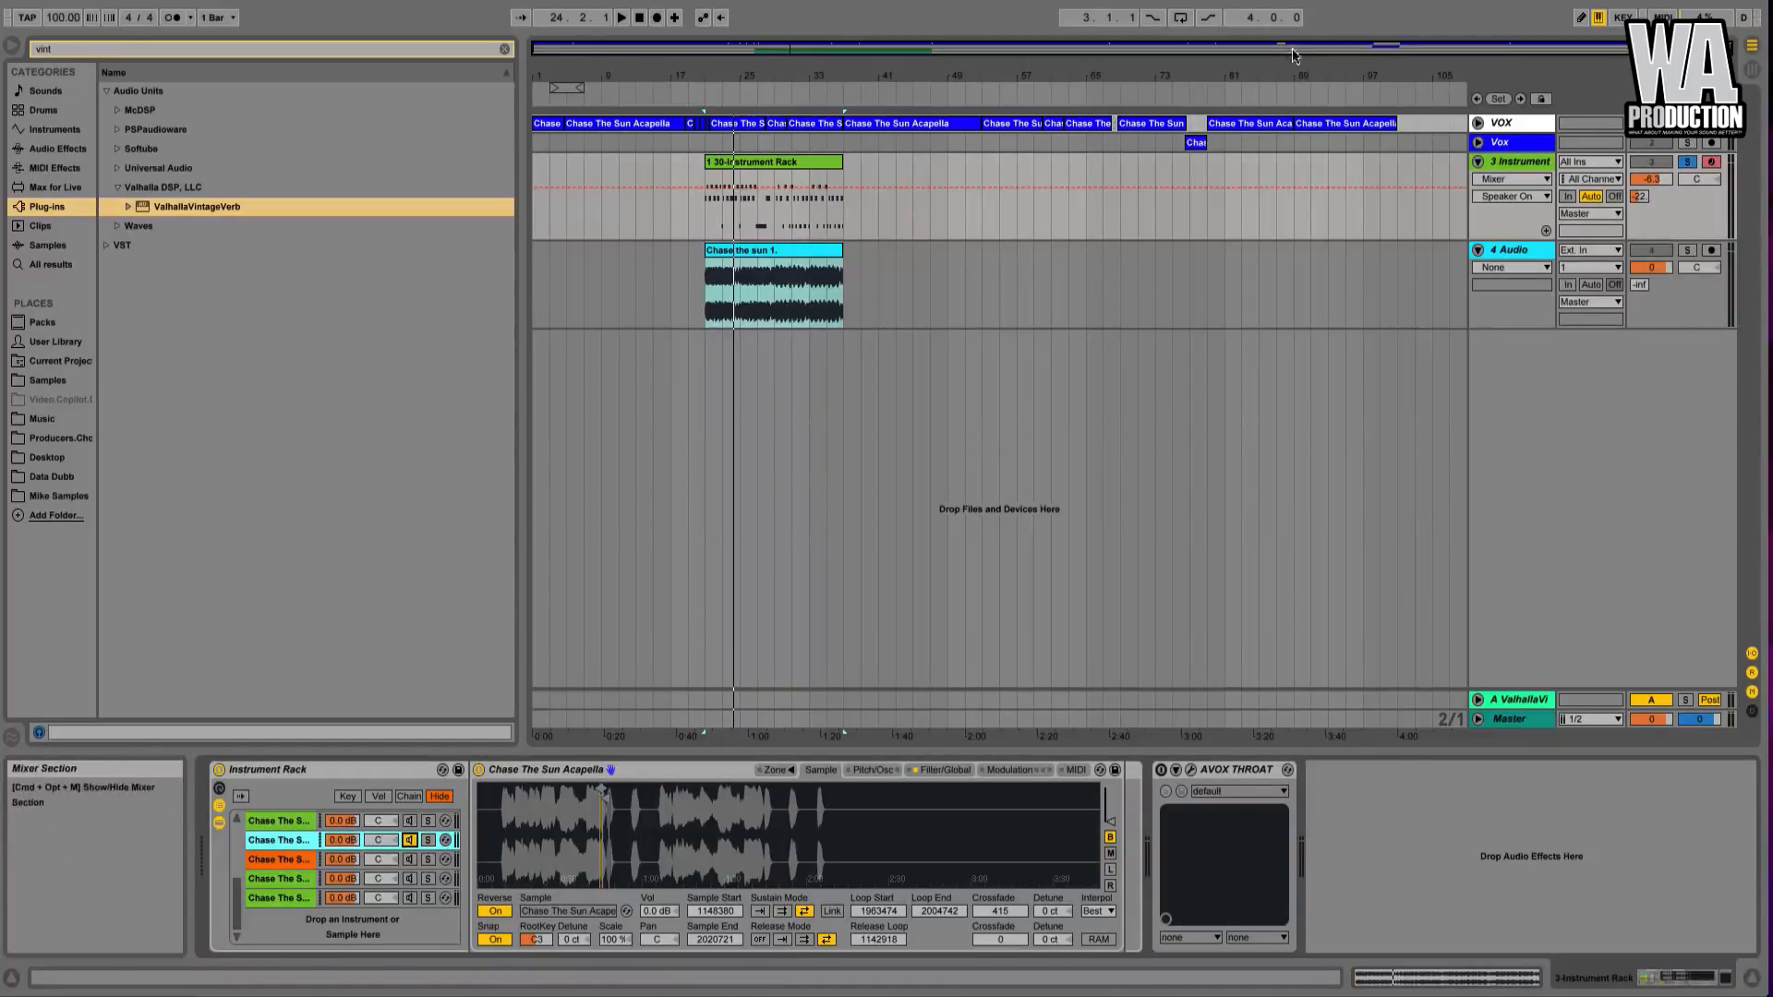
- Unfold the VOX track, place the insert marker at 5.1.1 where its main vocal begins, and select the track
{"action": "left_click", "coordinate": [1477, 123]}
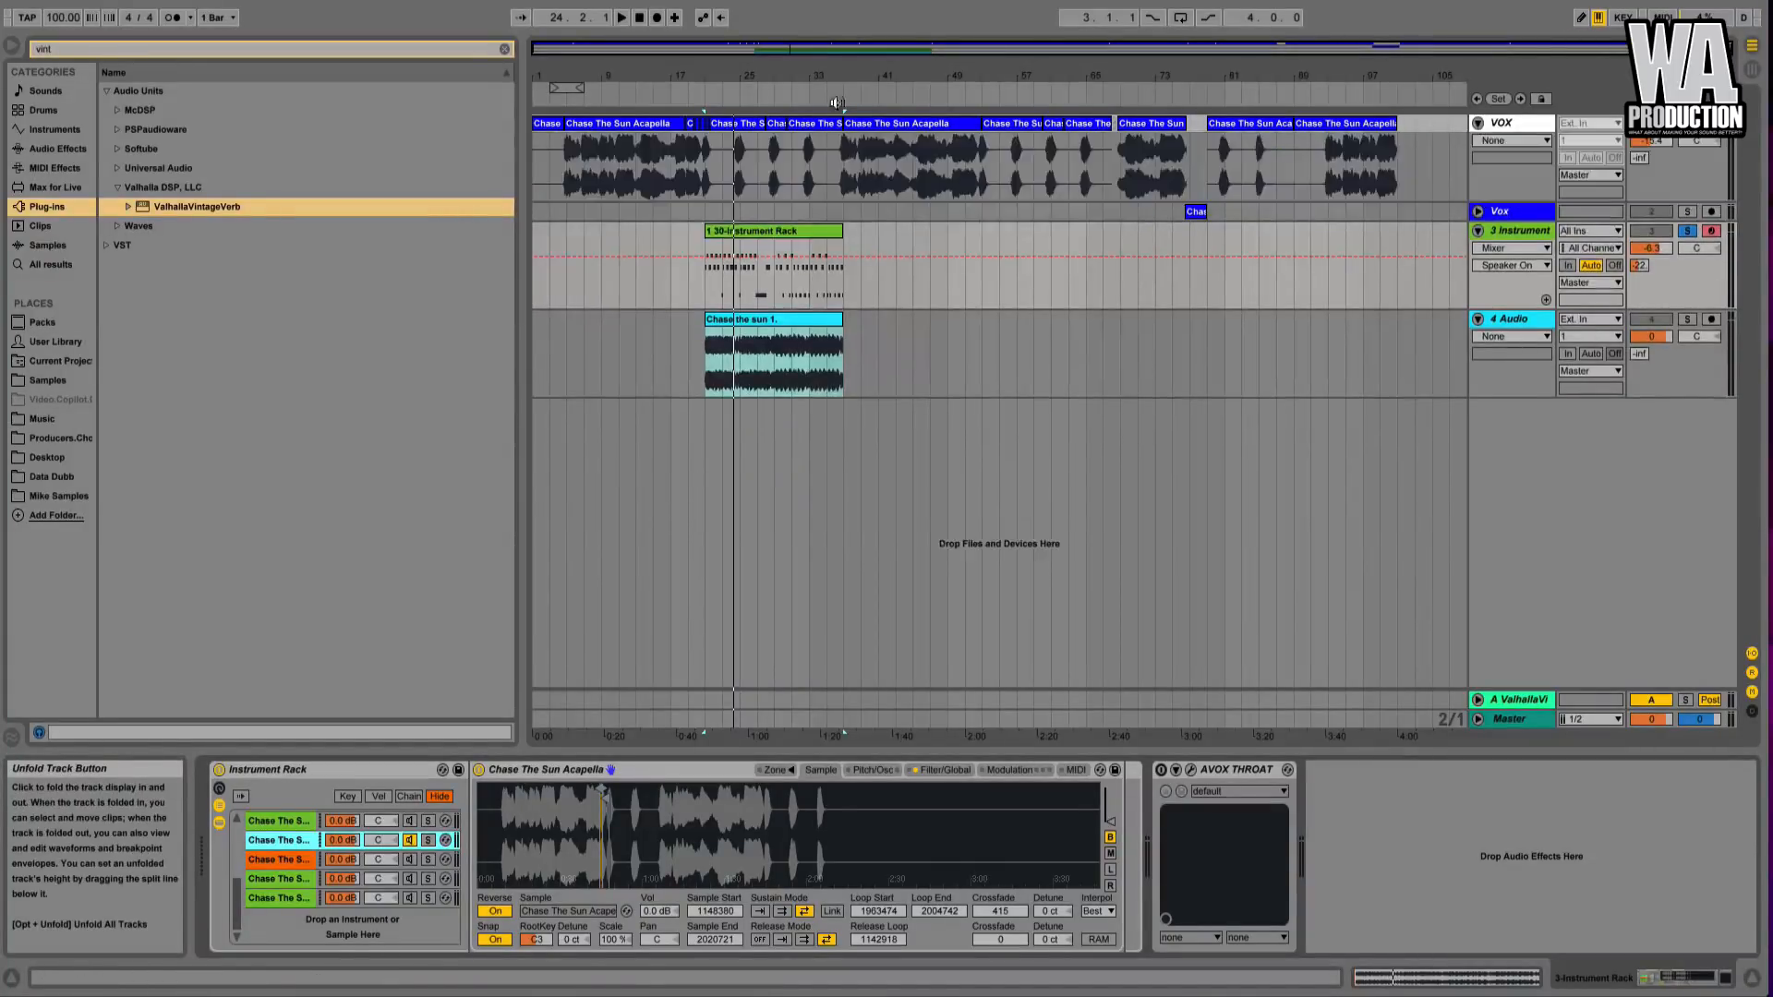
{"action": "left_click", "coordinate": [637, 160]}
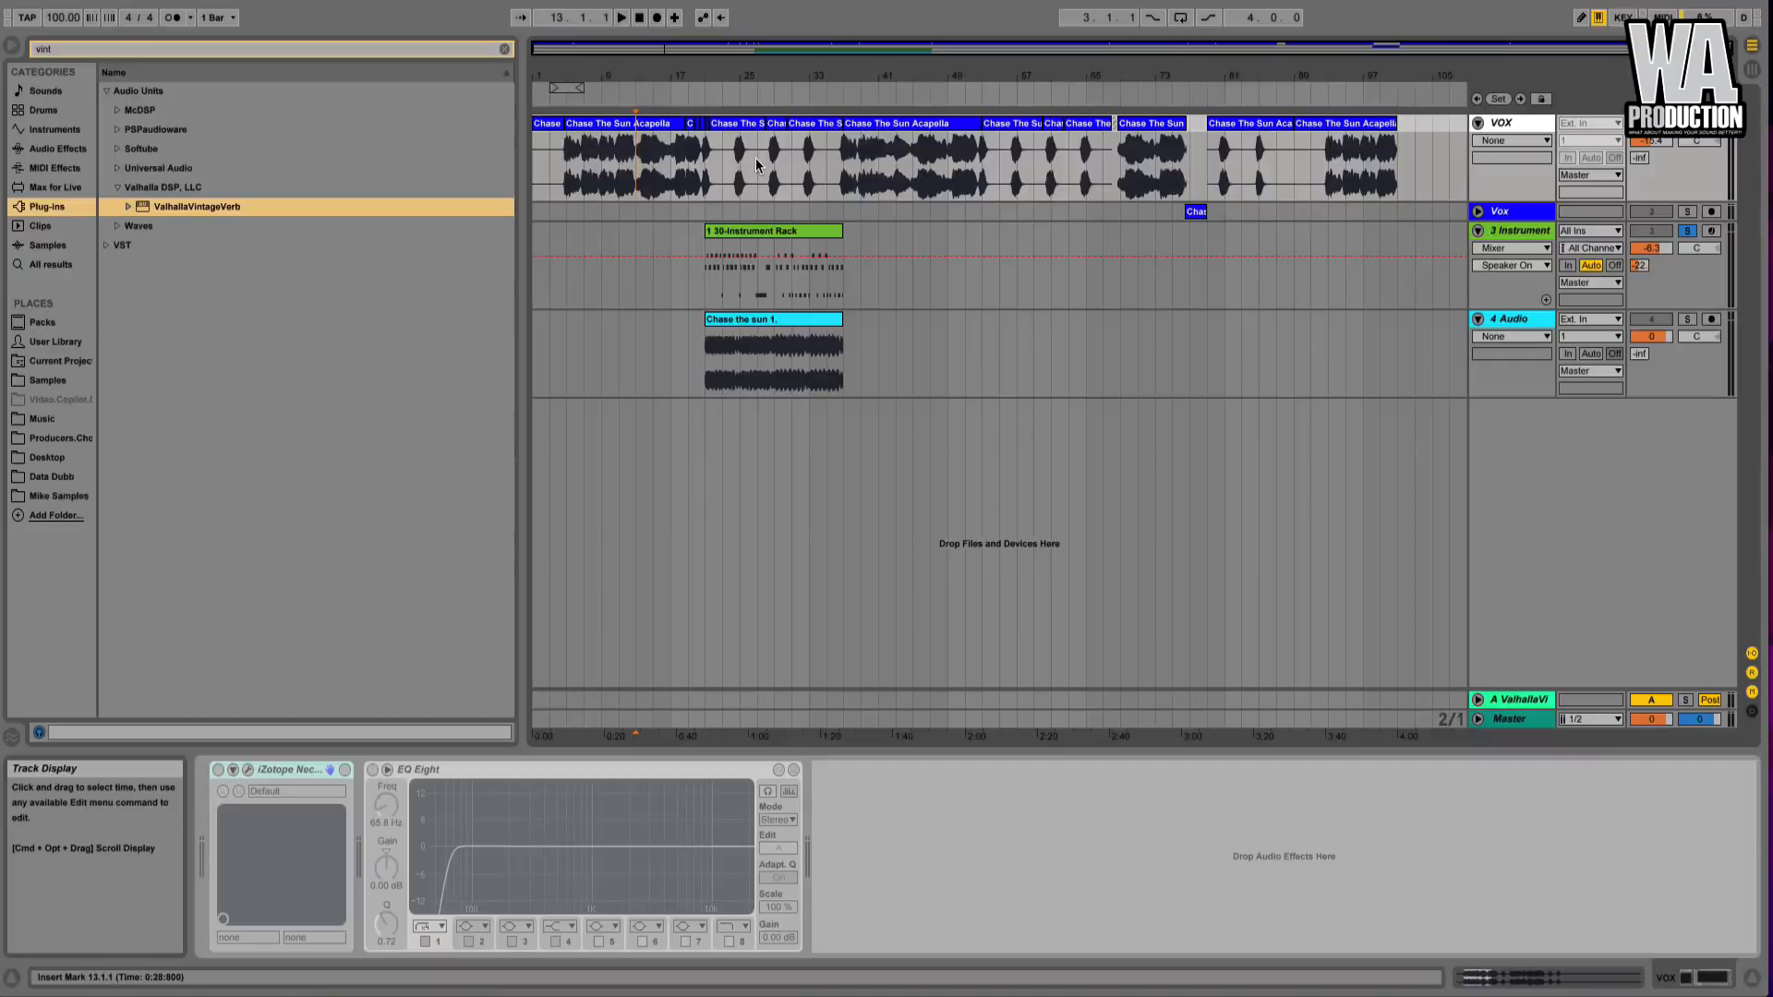
{"action": "left_click", "coordinate": [603, 137]}
{"action": "left_click", "coordinate": [582, 139]}
{"action": "left_click", "coordinate": [565, 142]}
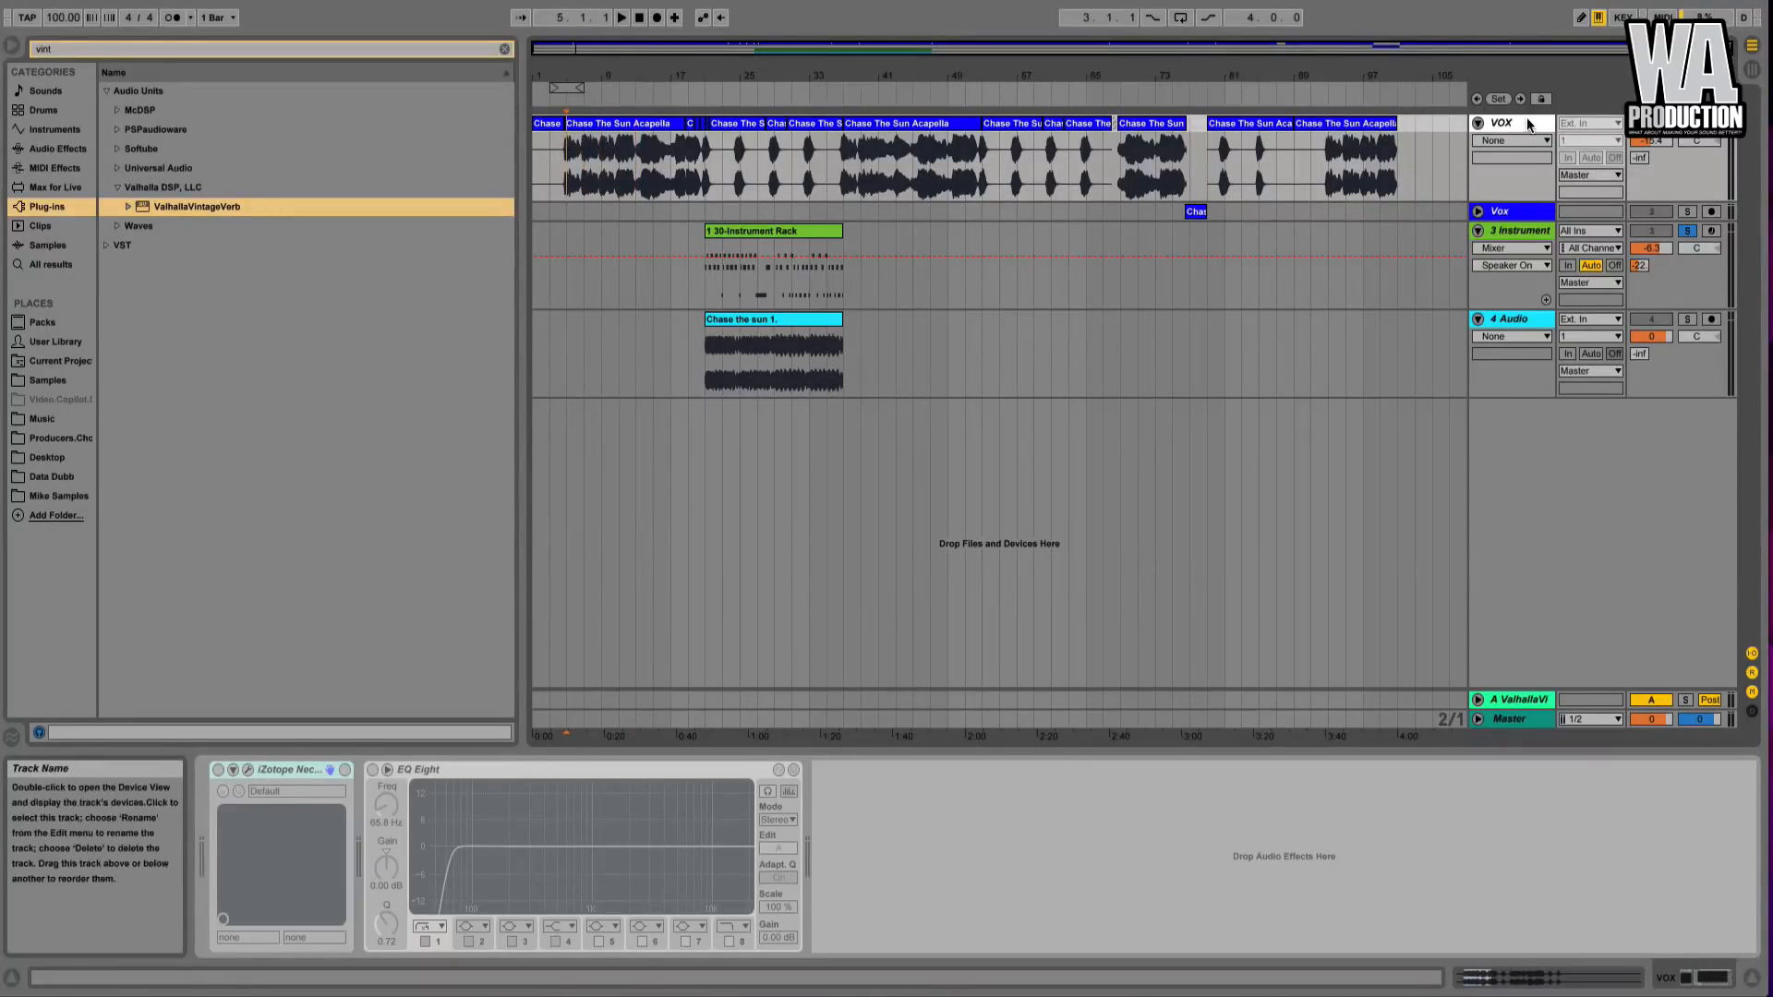
{"action": "left_click", "coordinate": [1530, 125]}
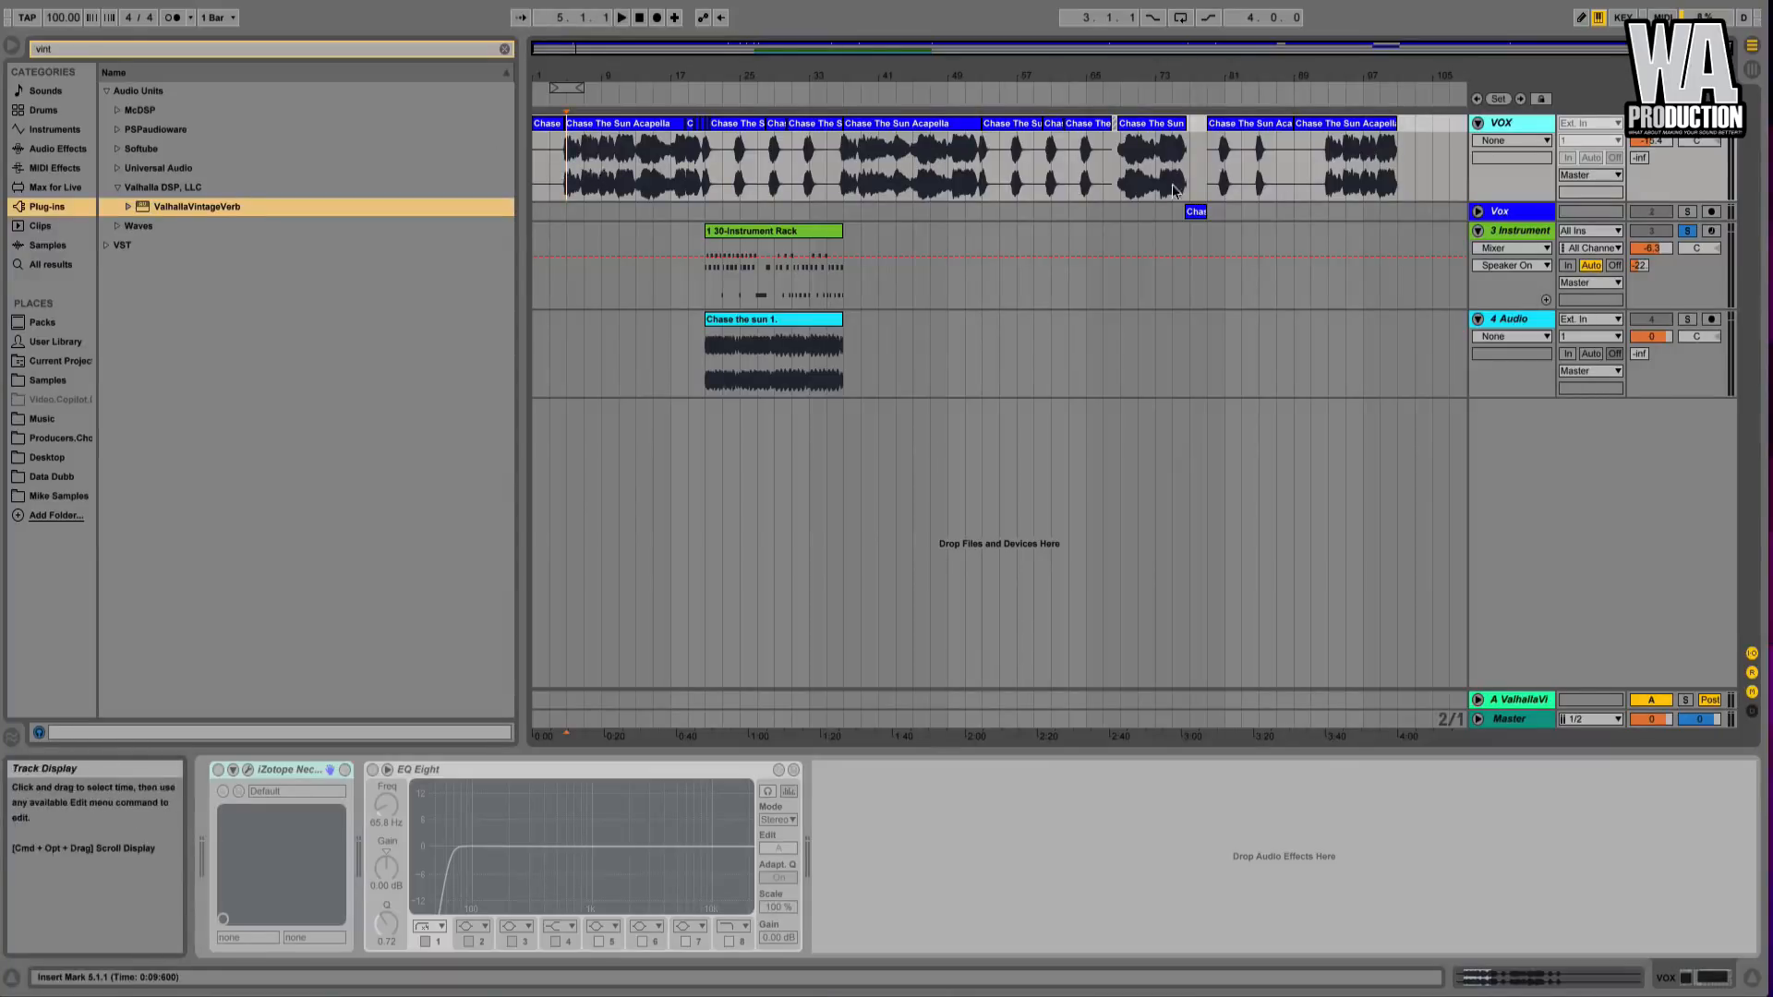
- Select the instrument track, clear the browser search and highlight Sampler among the instruments
{"action": "left_click", "coordinate": [1524, 230]}
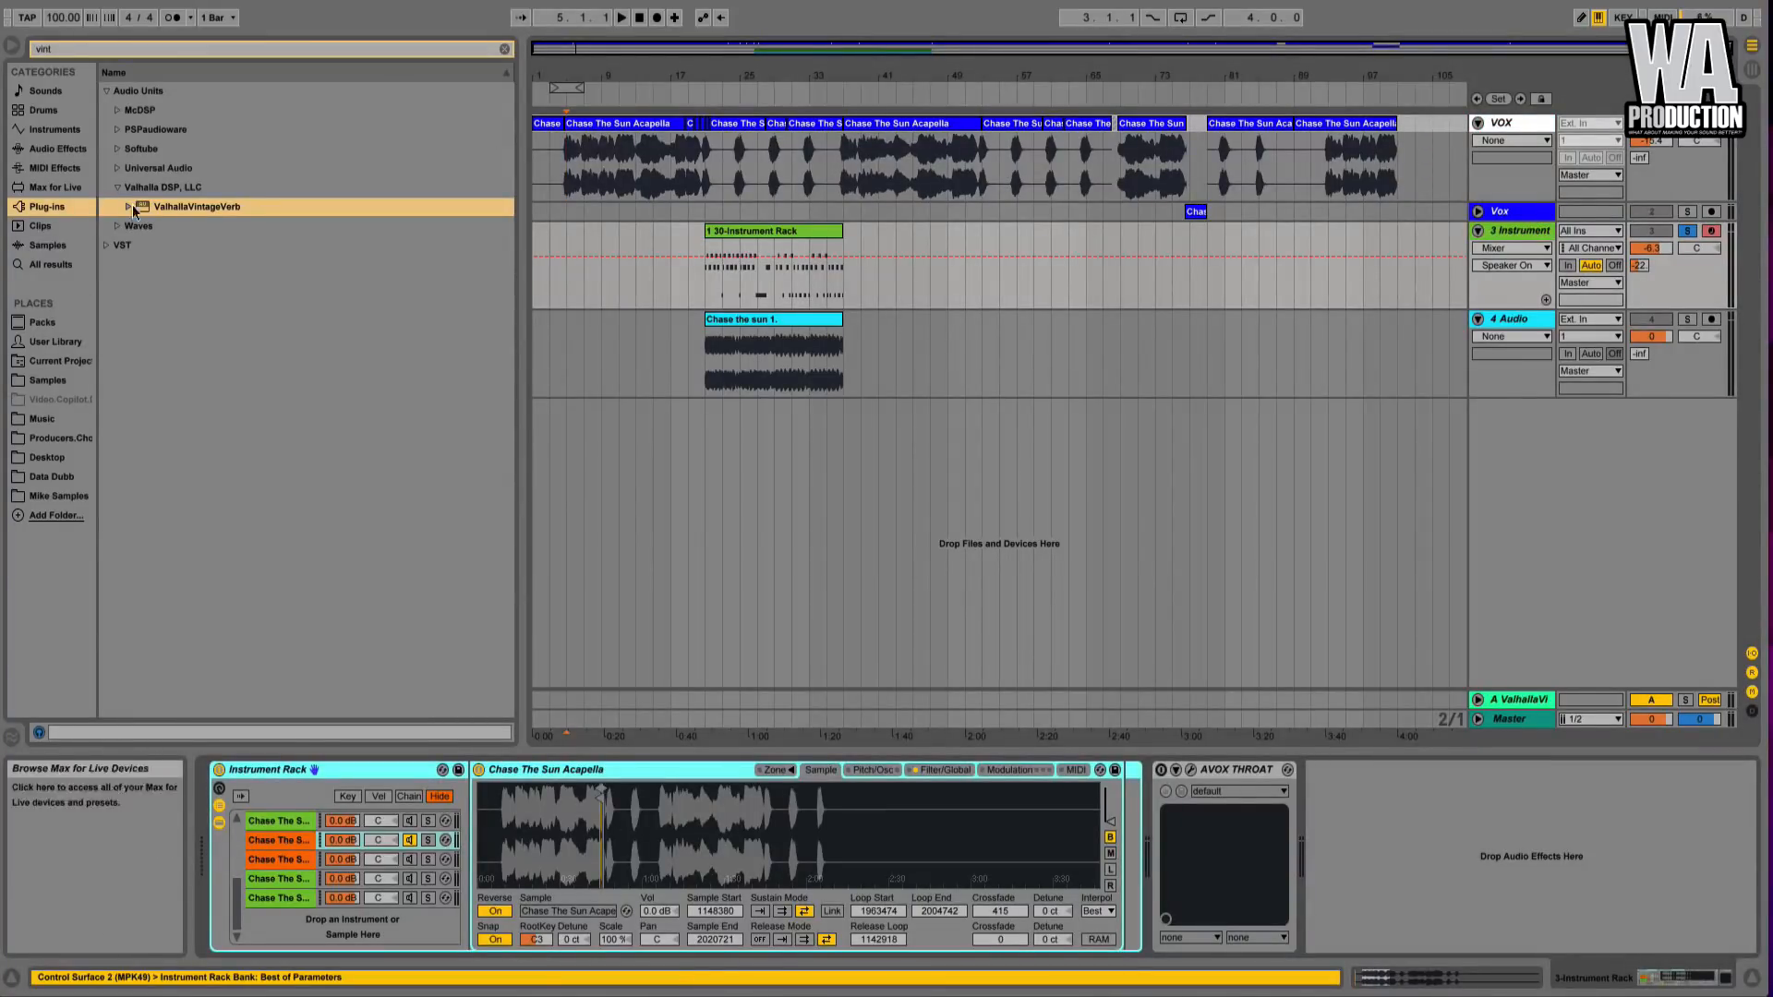
{"action": "left_click", "coordinate": [61, 50]}
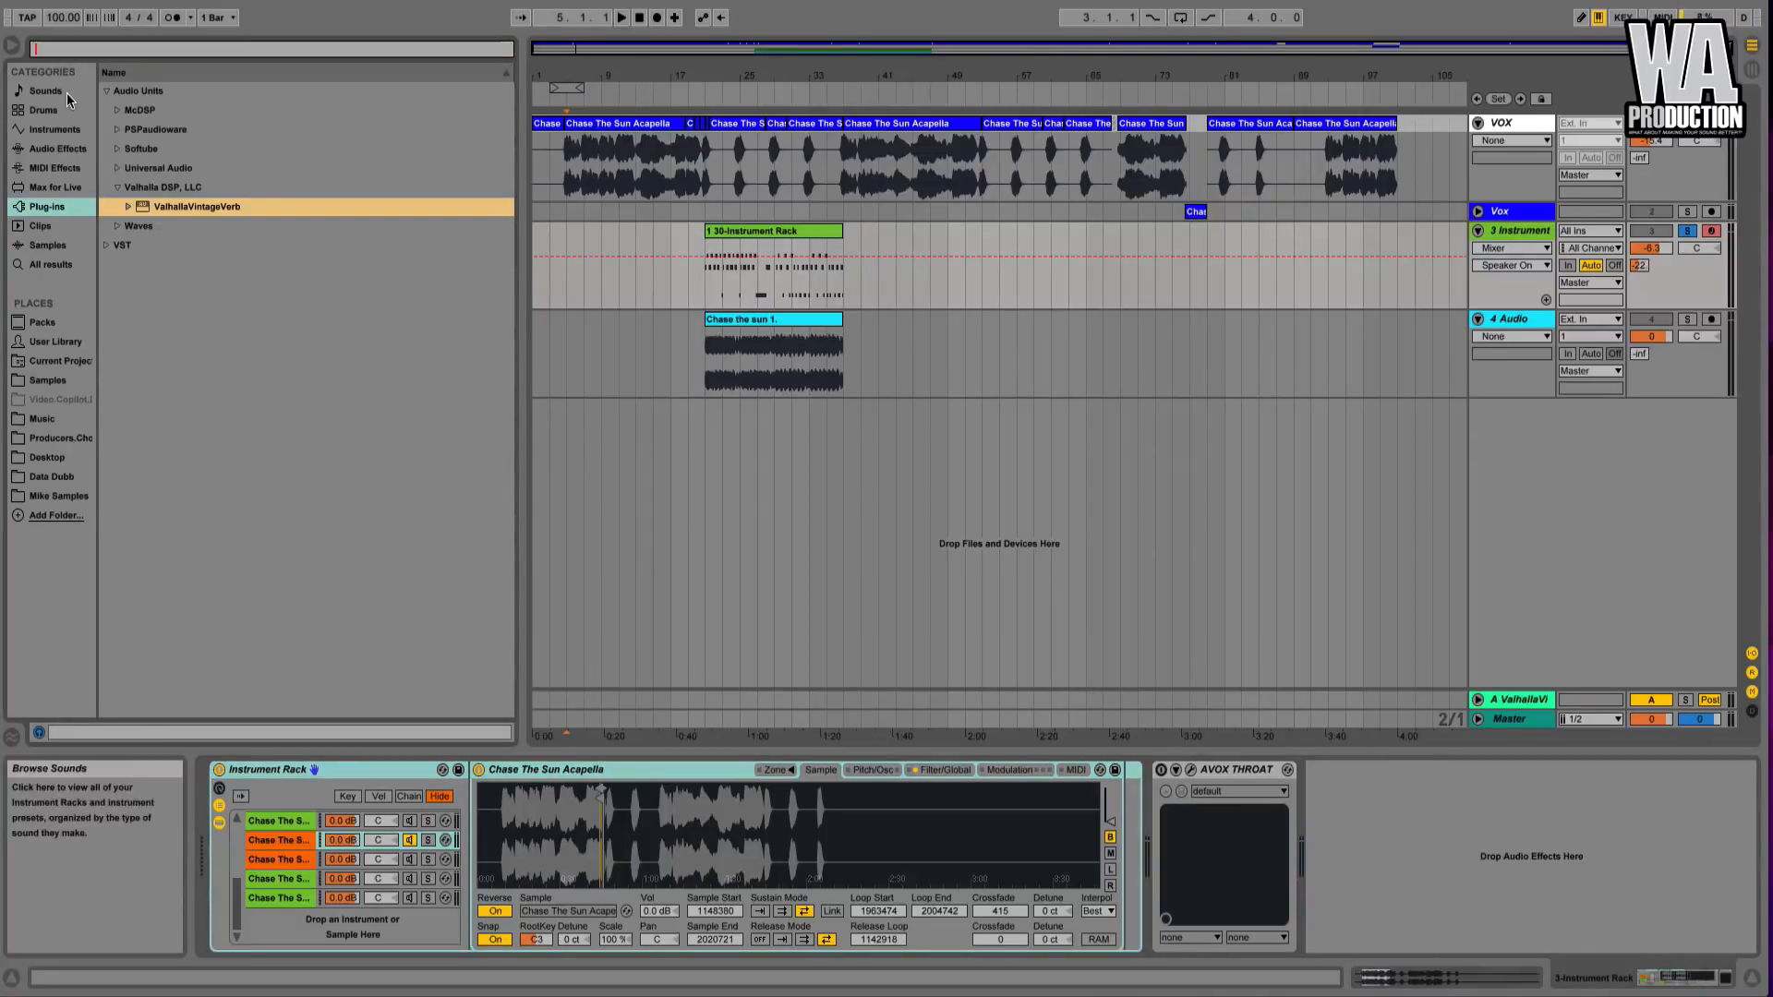
{"action": "left_click", "coordinate": [55, 148]}
{"action": "left_click", "coordinate": [55, 130]}
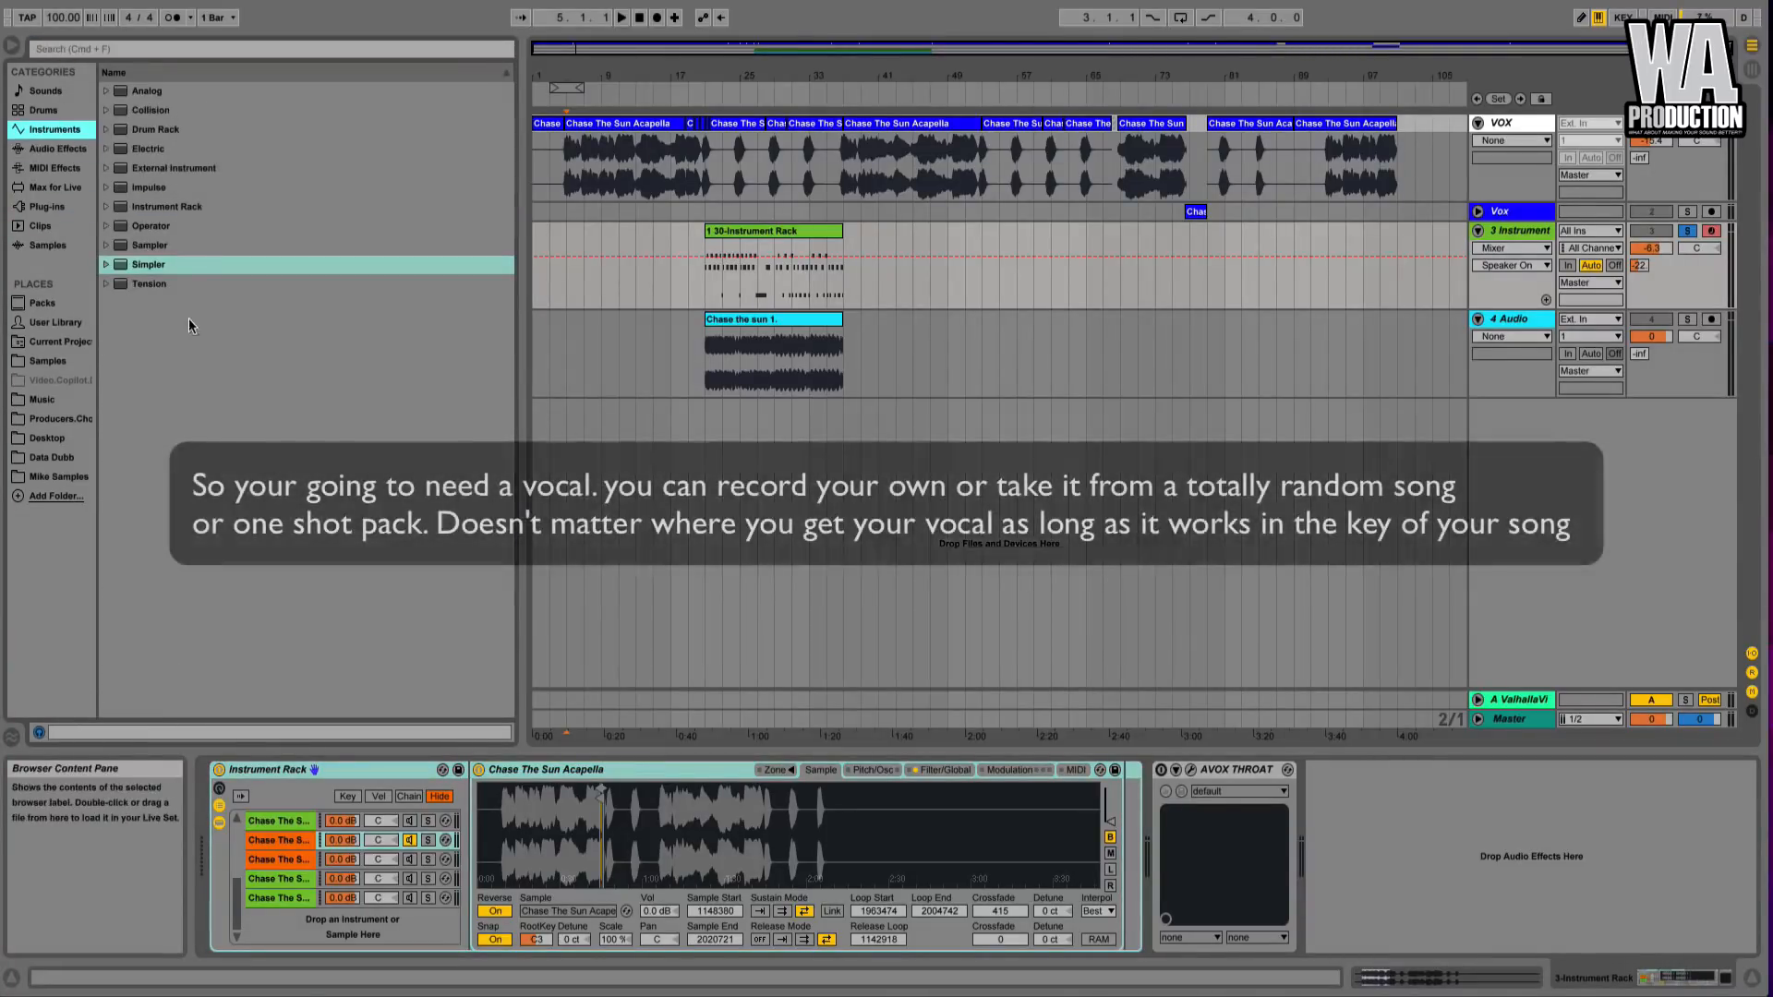
{"action": "left_click", "coordinate": [158, 265]}
{"action": "key", "text": "Up"}
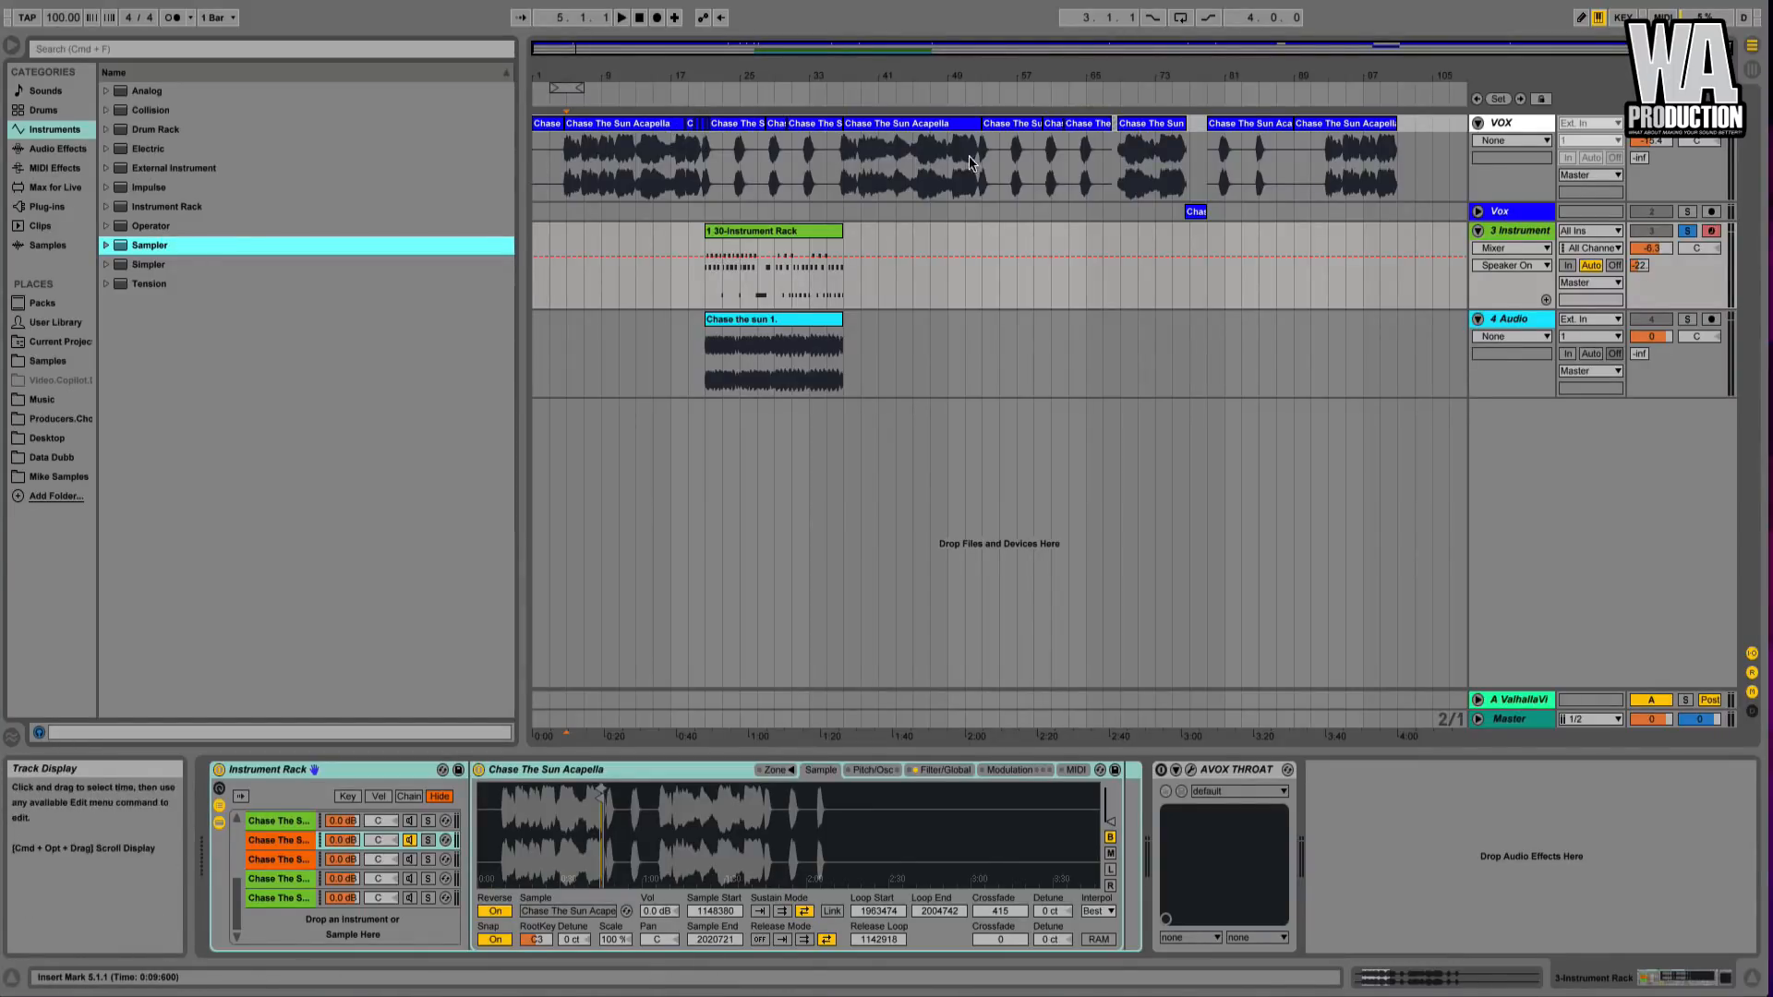
- Load the VOX vocal clip from bars 37 to 53 into the third visible rack chain's Sampler and play a note
{"action": "left_click", "coordinate": [289, 862]}
{"action": "left_click_drag", "start_coordinate": [905, 171], "coordinate": [675, 842]}
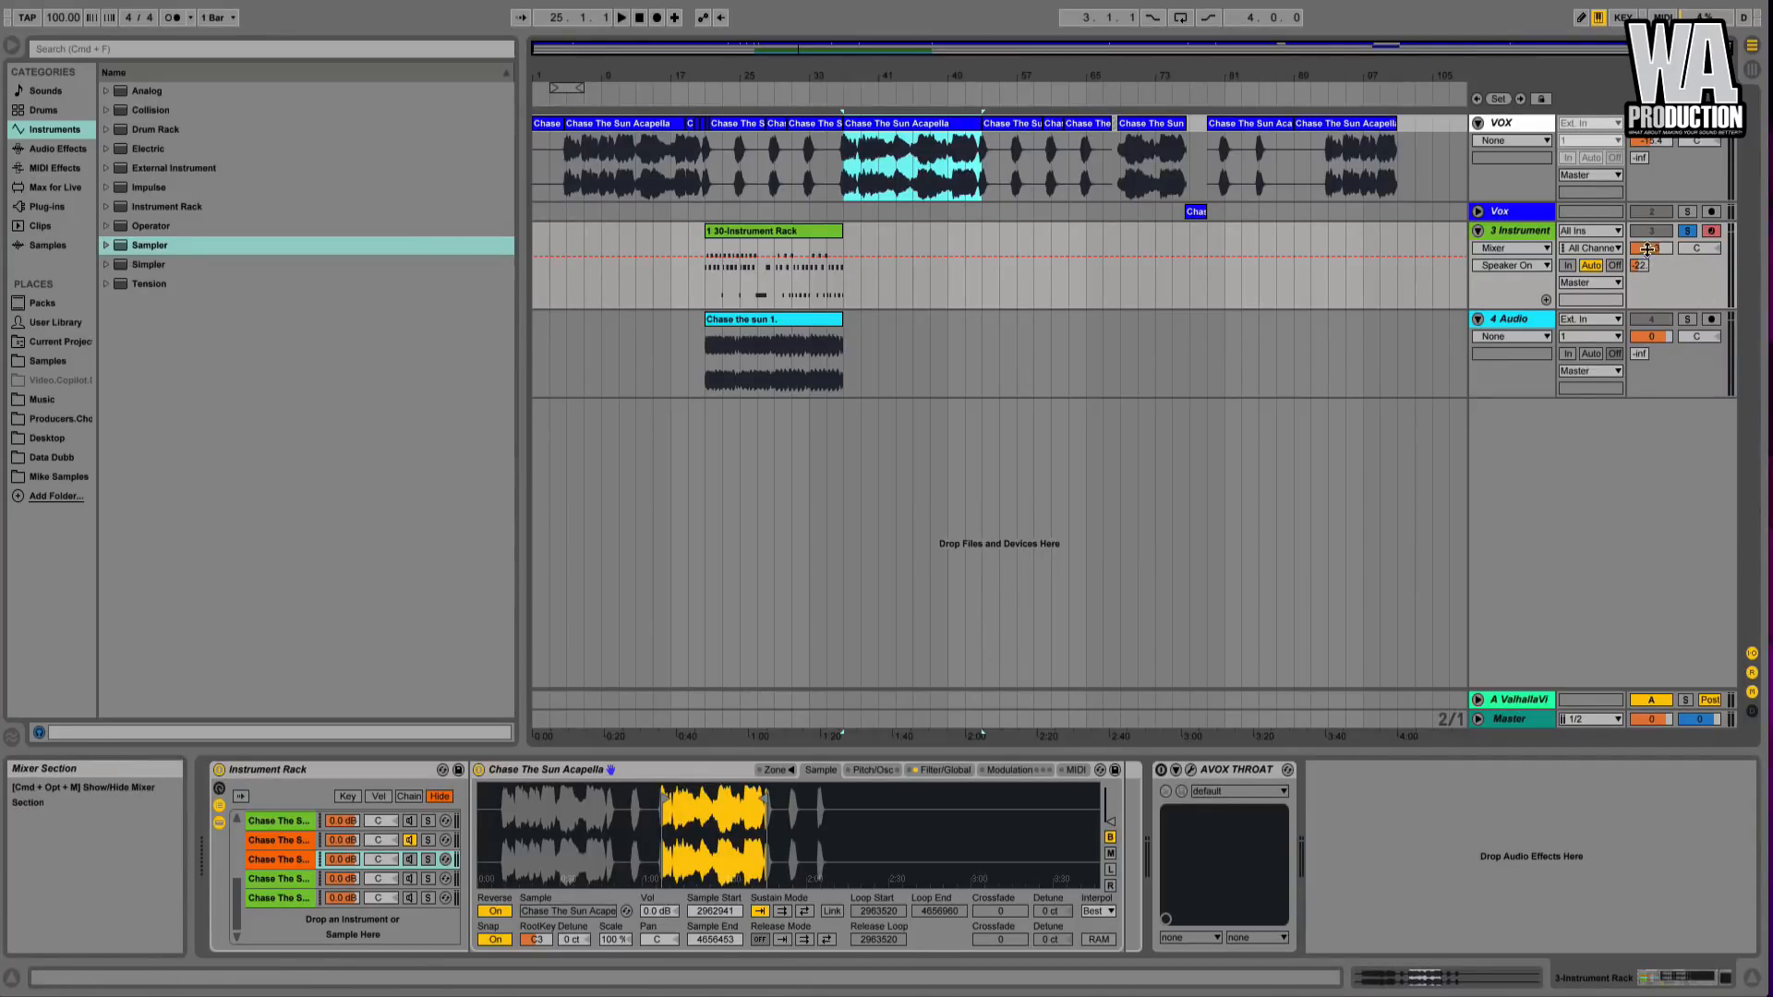
{"action": "left_click", "coordinate": [1520, 233]}
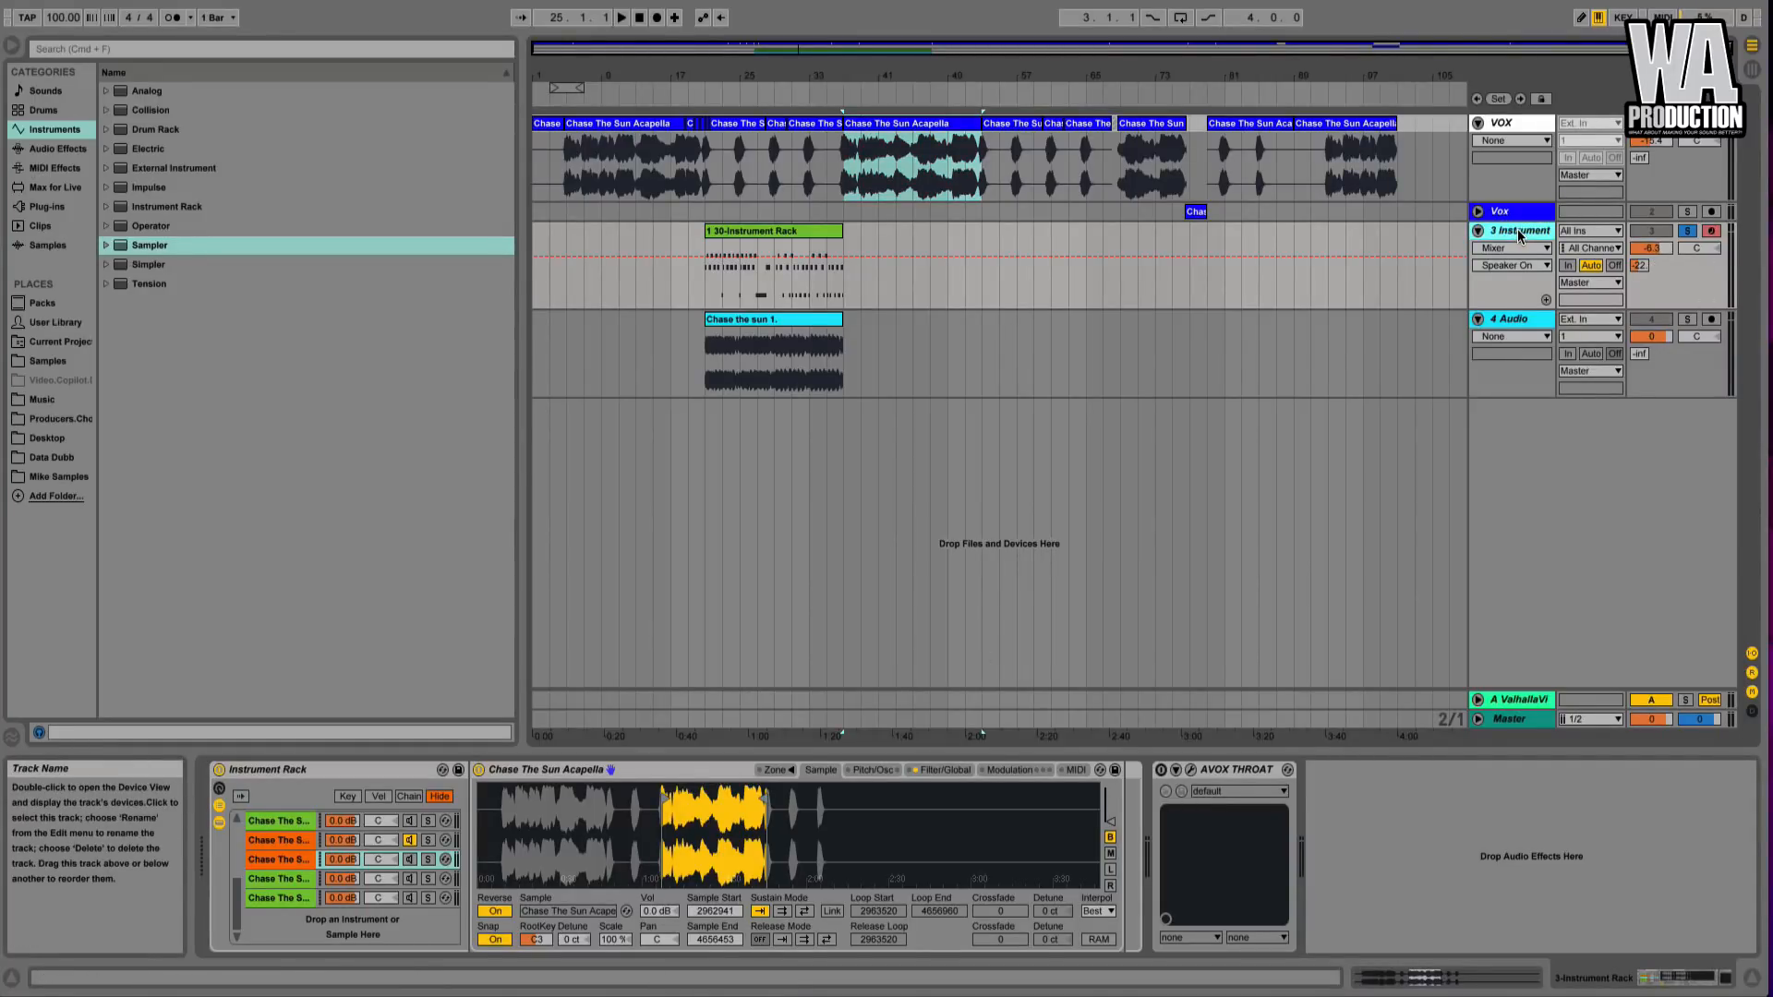
{"action": "key", "text": "a"}
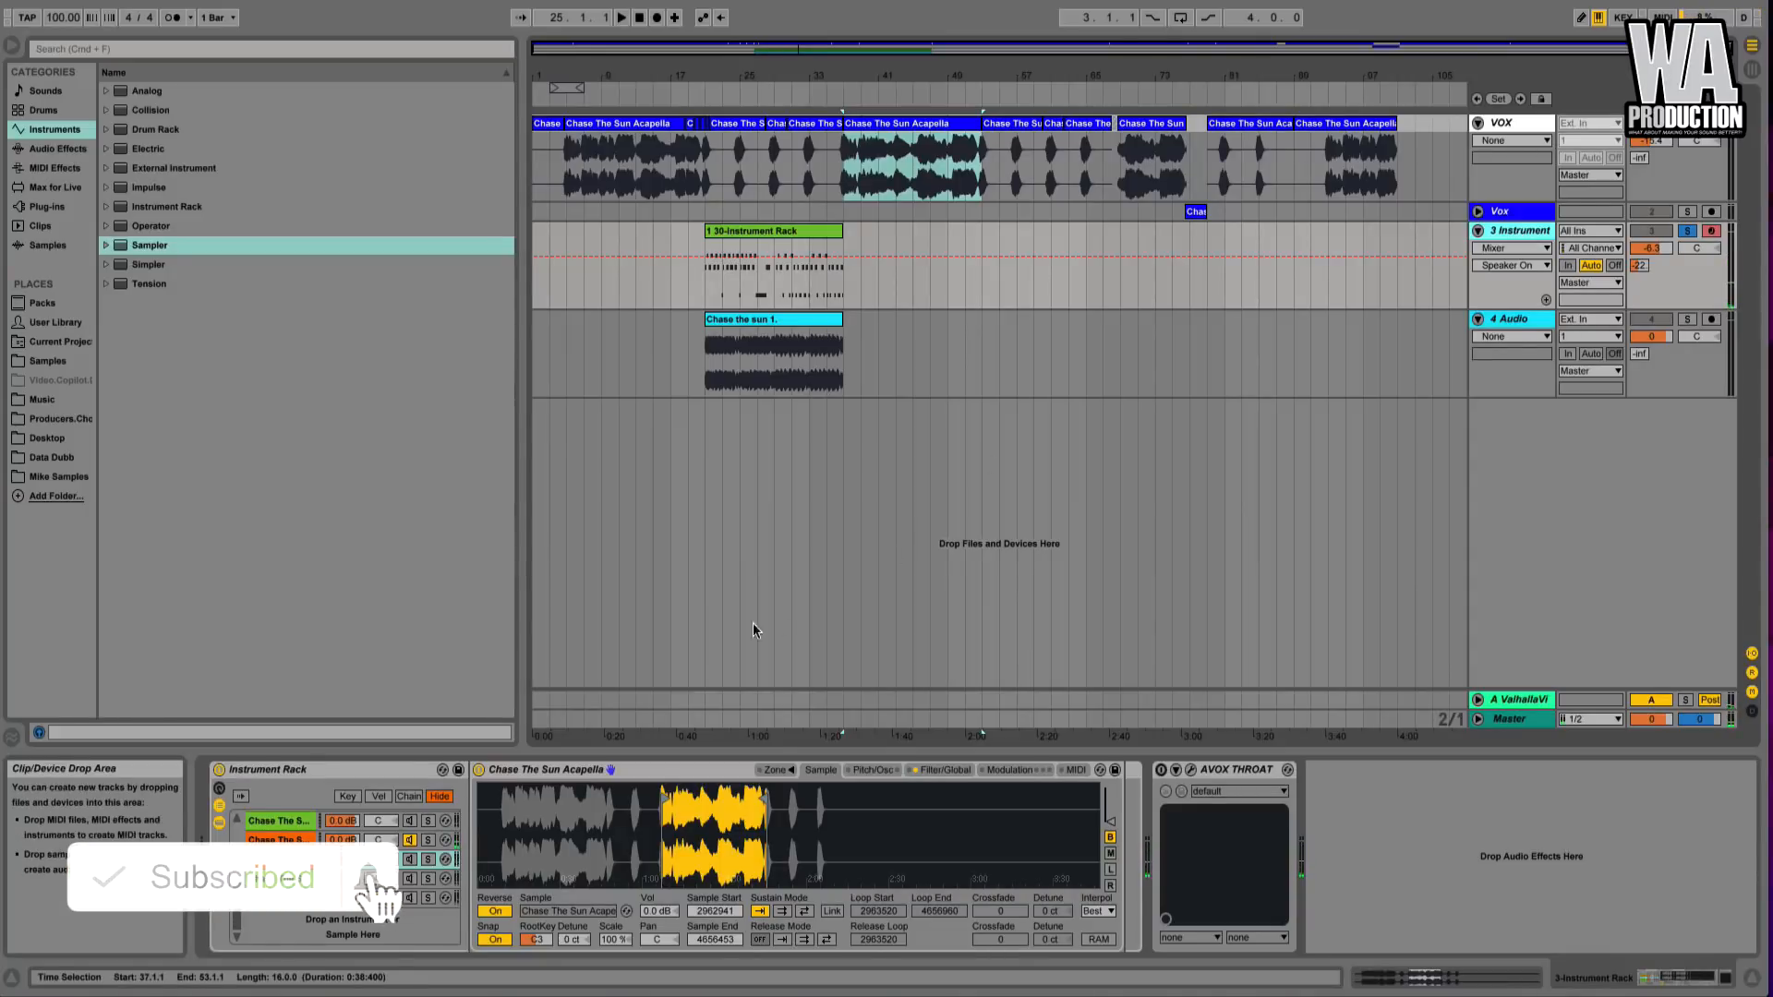
- Set the Sampler's sustain mode to loop back and forth, with Reverse and Snap on
{"action": "left_click", "coordinate": [495, 911]}
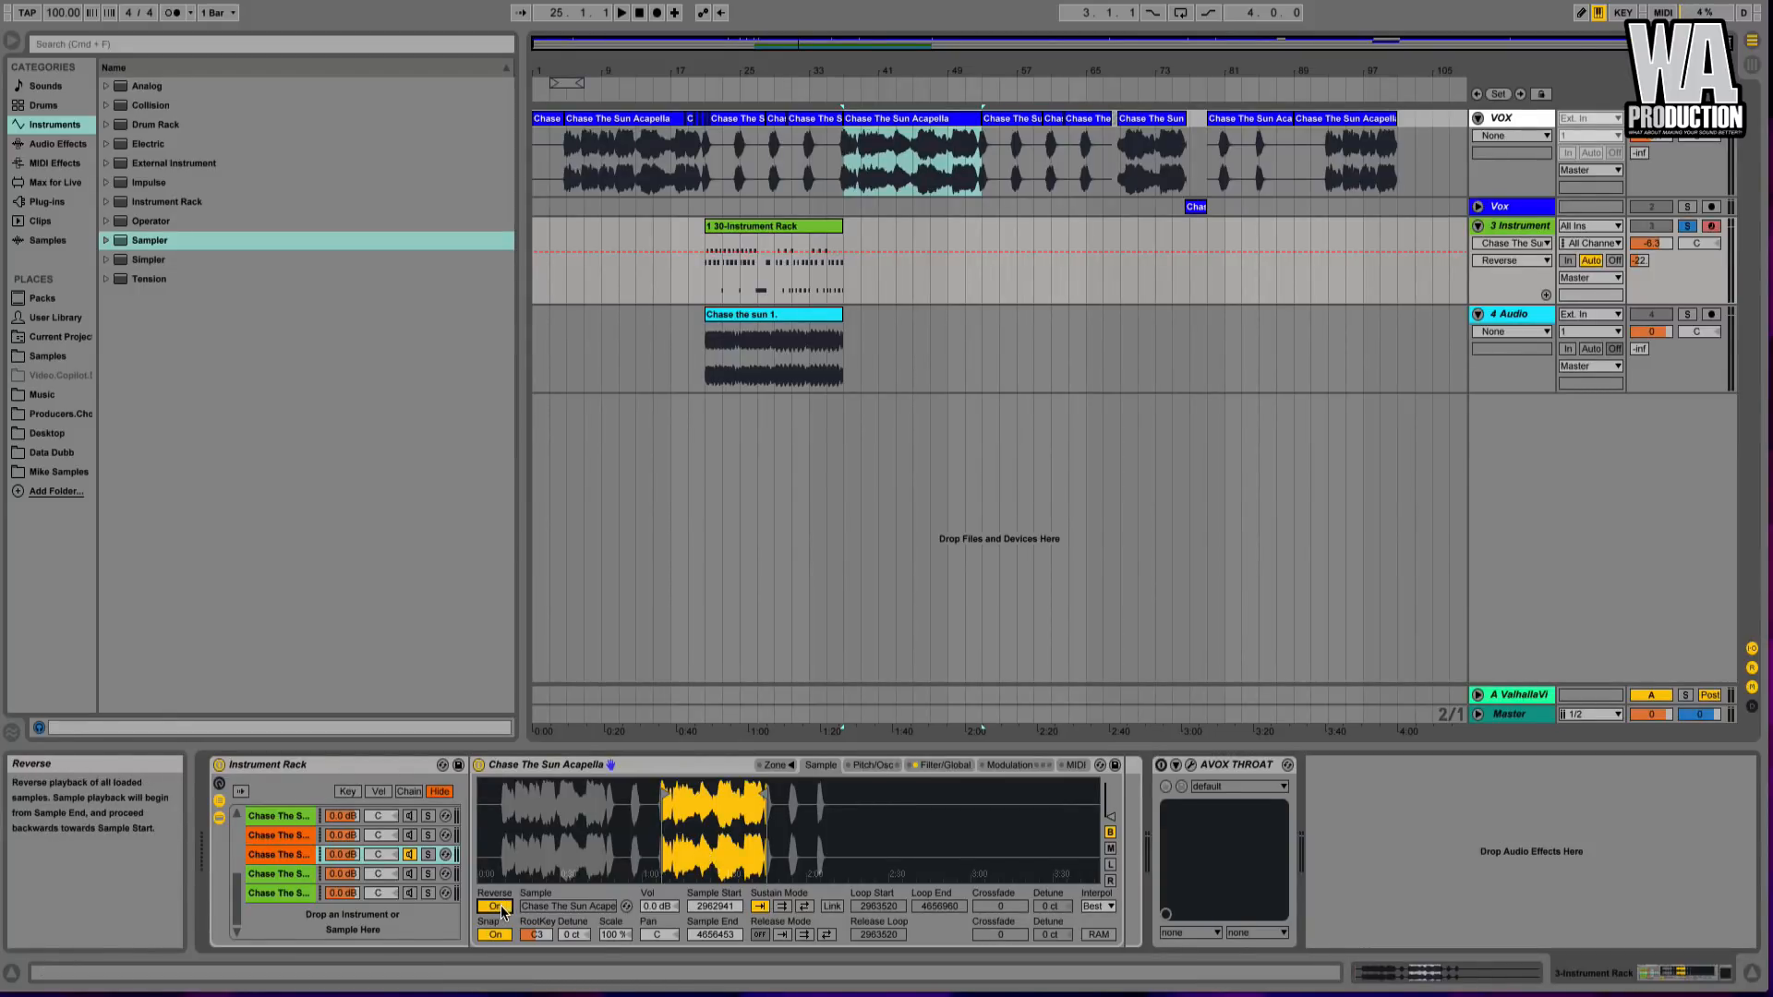
{"action": "left_click", "coordinate": [488, 934]}
{"action": "left_click", "coordinate": [488, 935]}
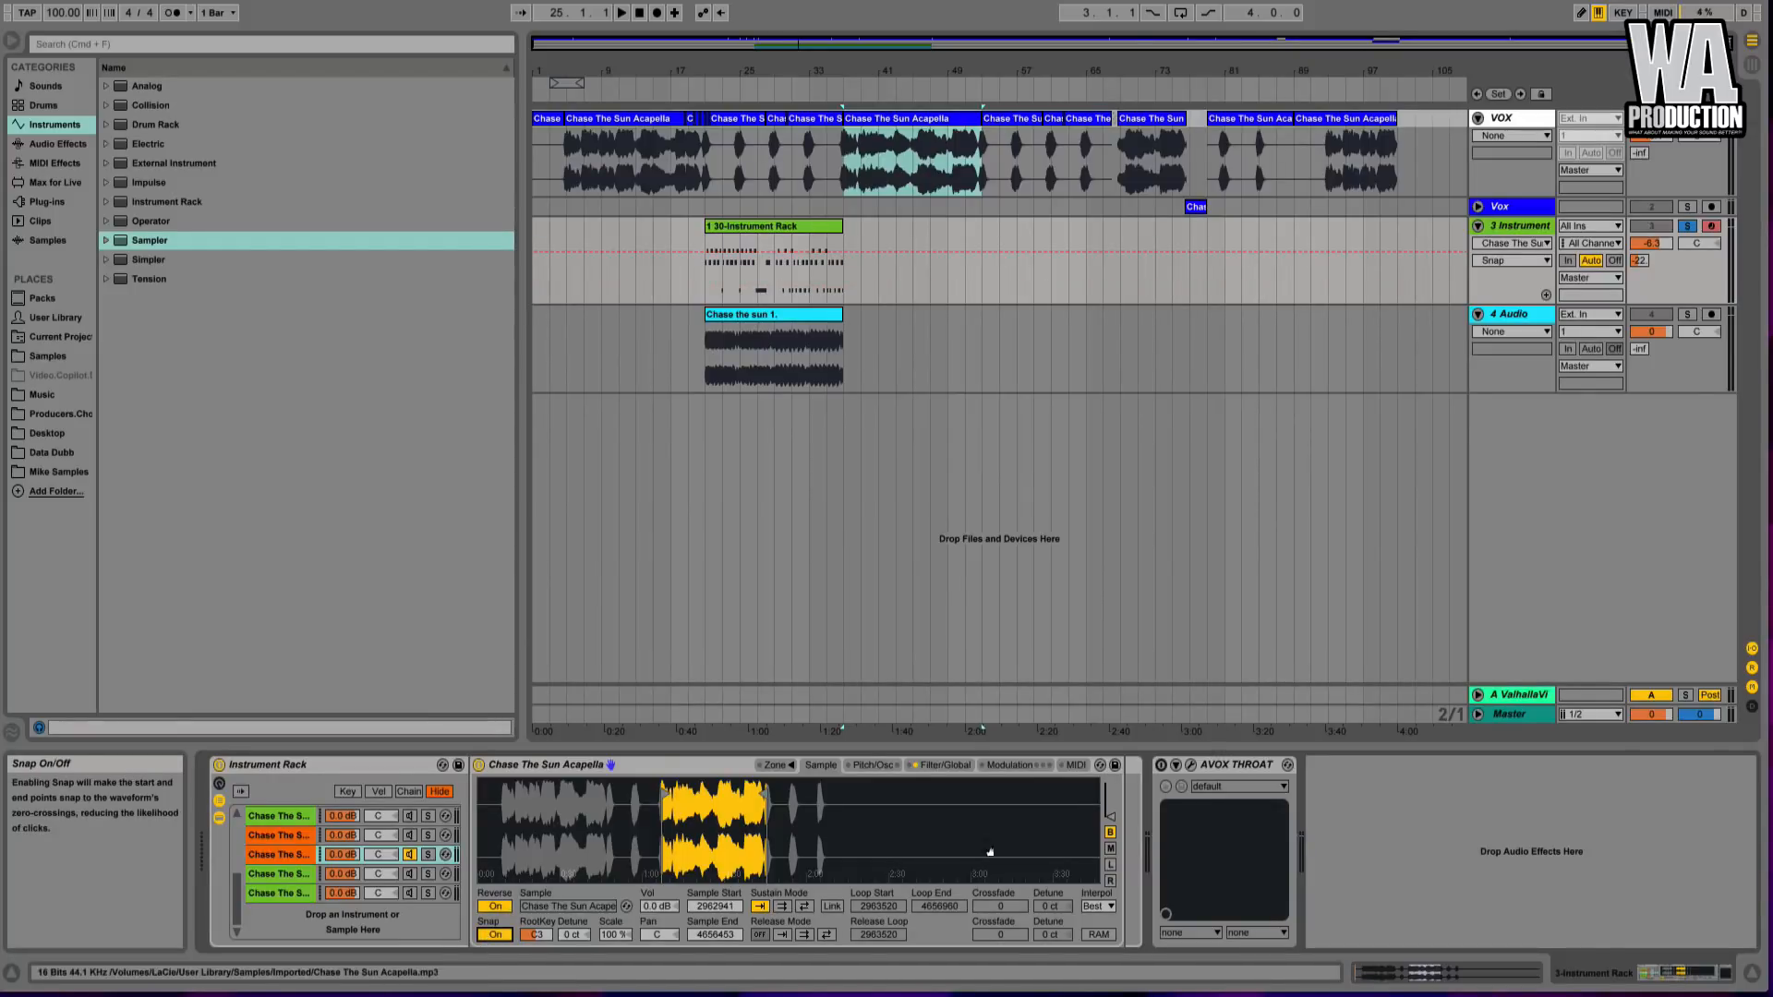
{"action": "left_click", "coordinate": [803, 907]}
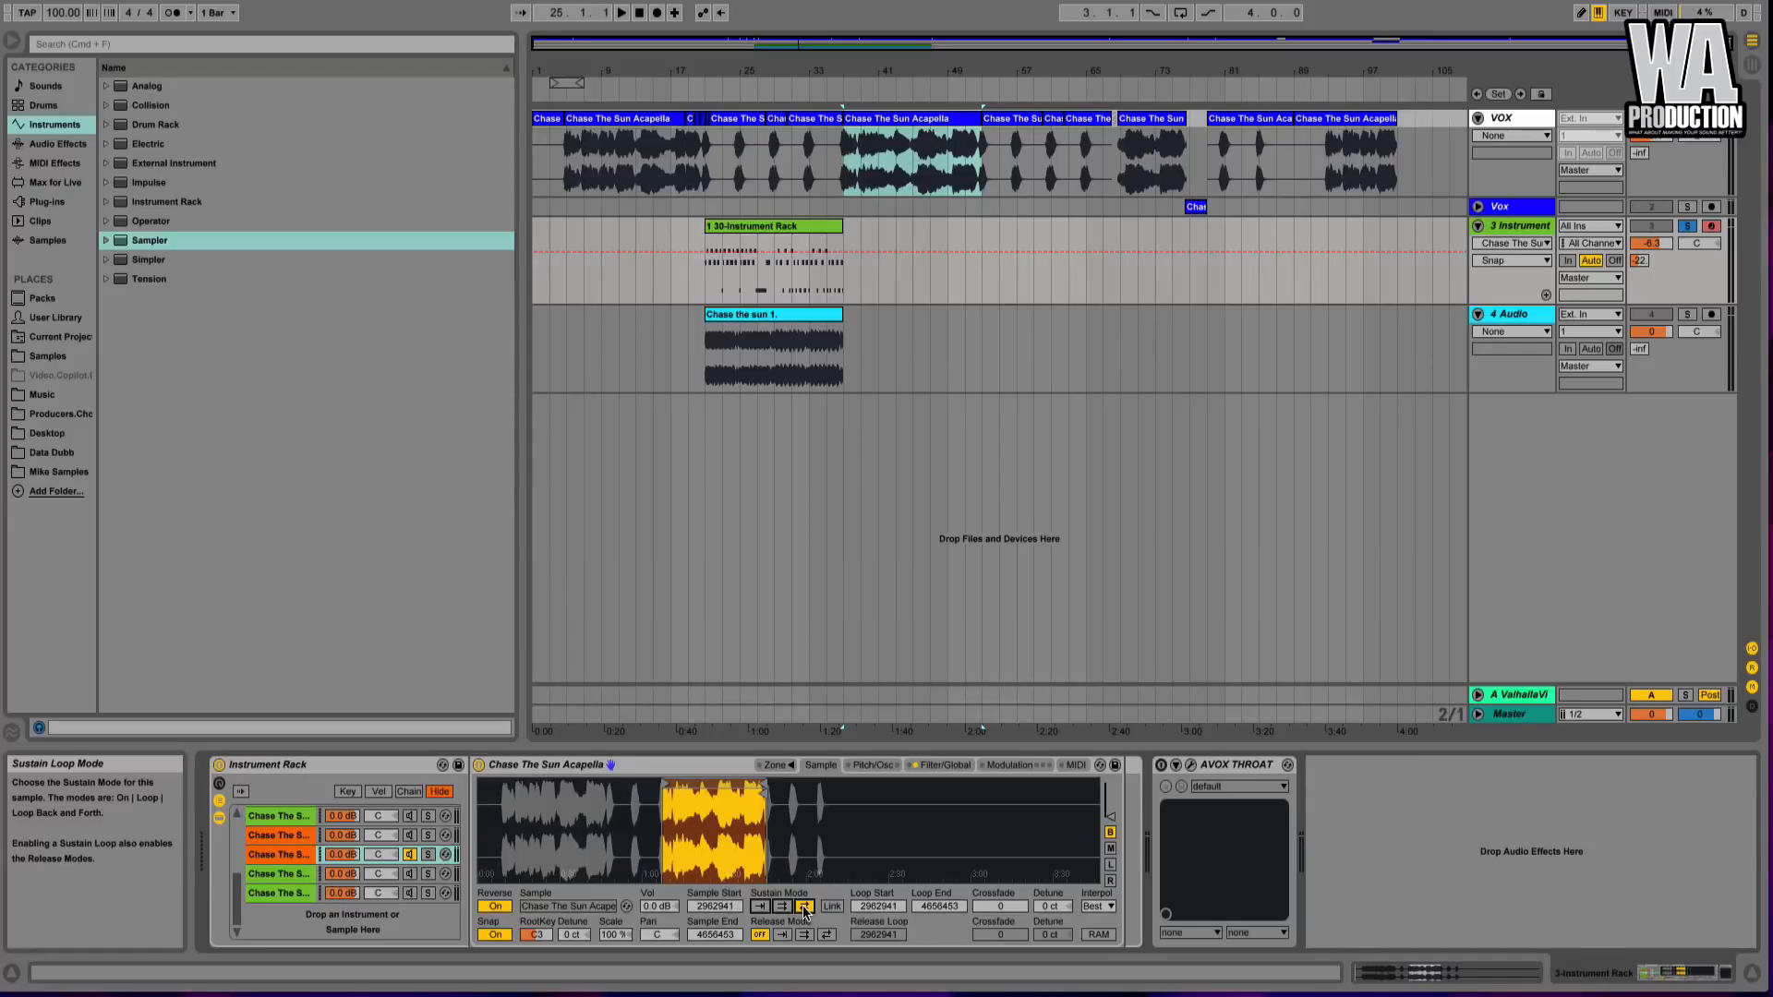
{"action": "left_click_drag", "start_coordinate": [673, 830], "coordinate": [676, 839]}
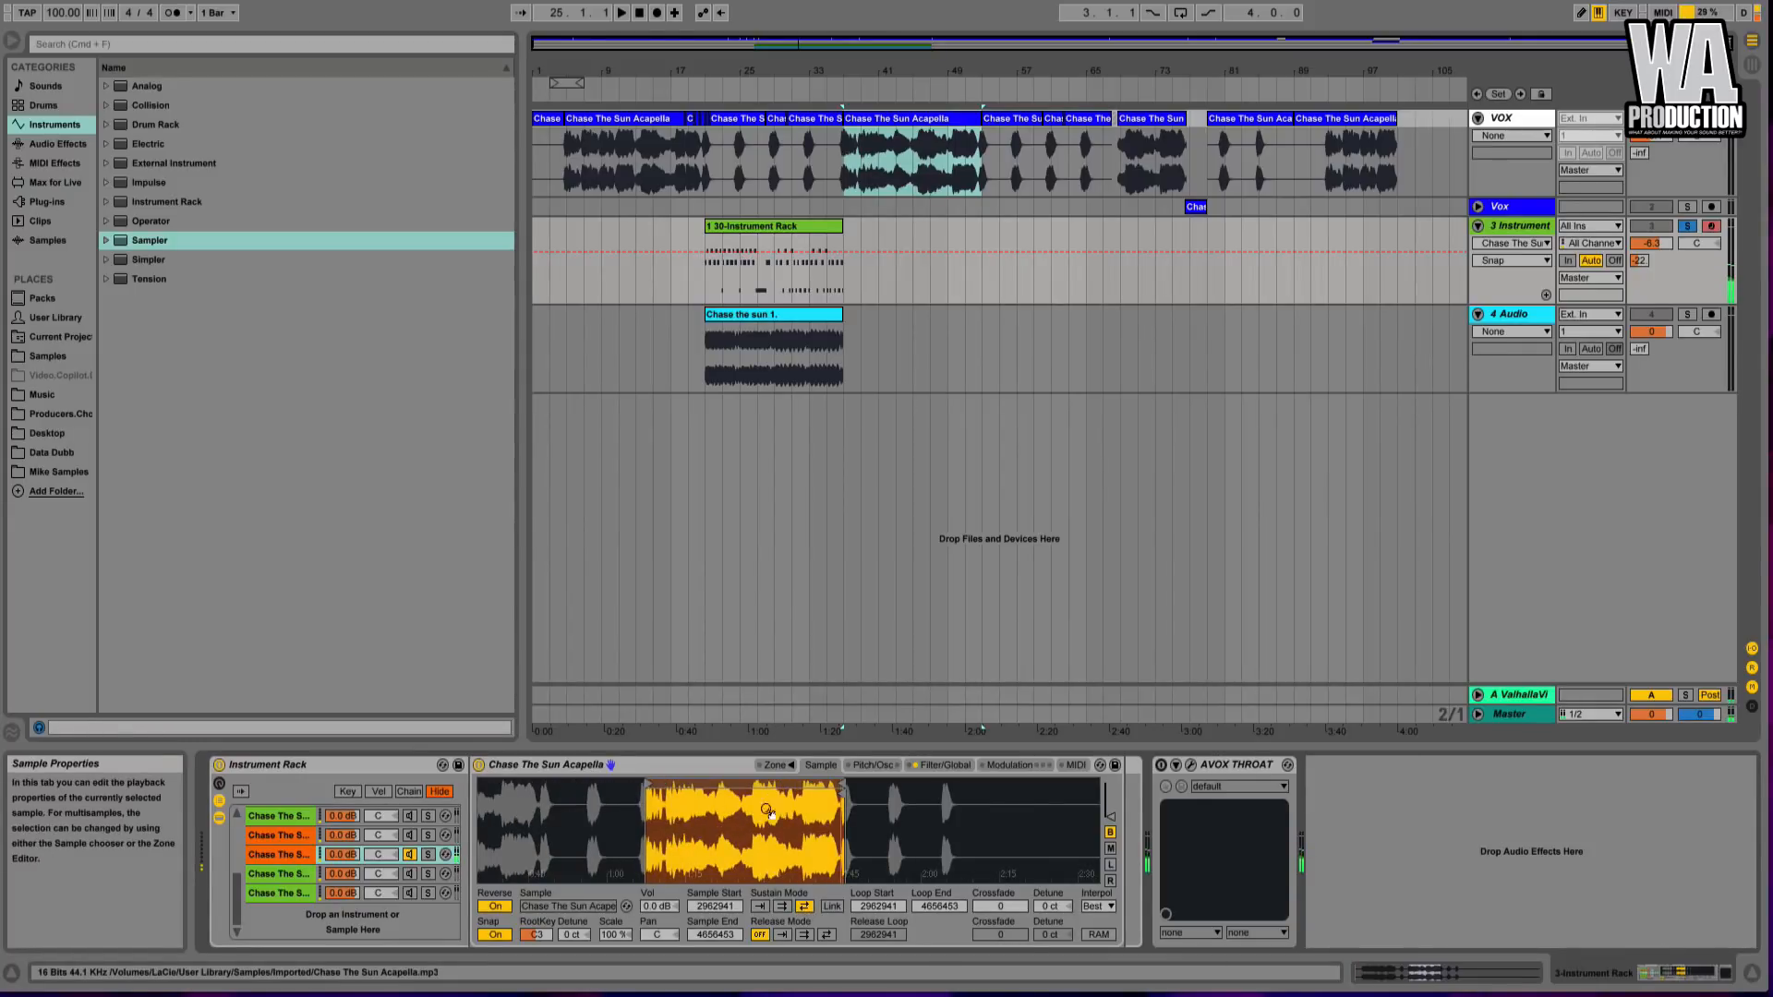
- Turn Reverse off, set the sample start to 2960243 and loop the vocal from 2982246 to 3024397
{"action": "left_click", "coordinate": [495, 906]}
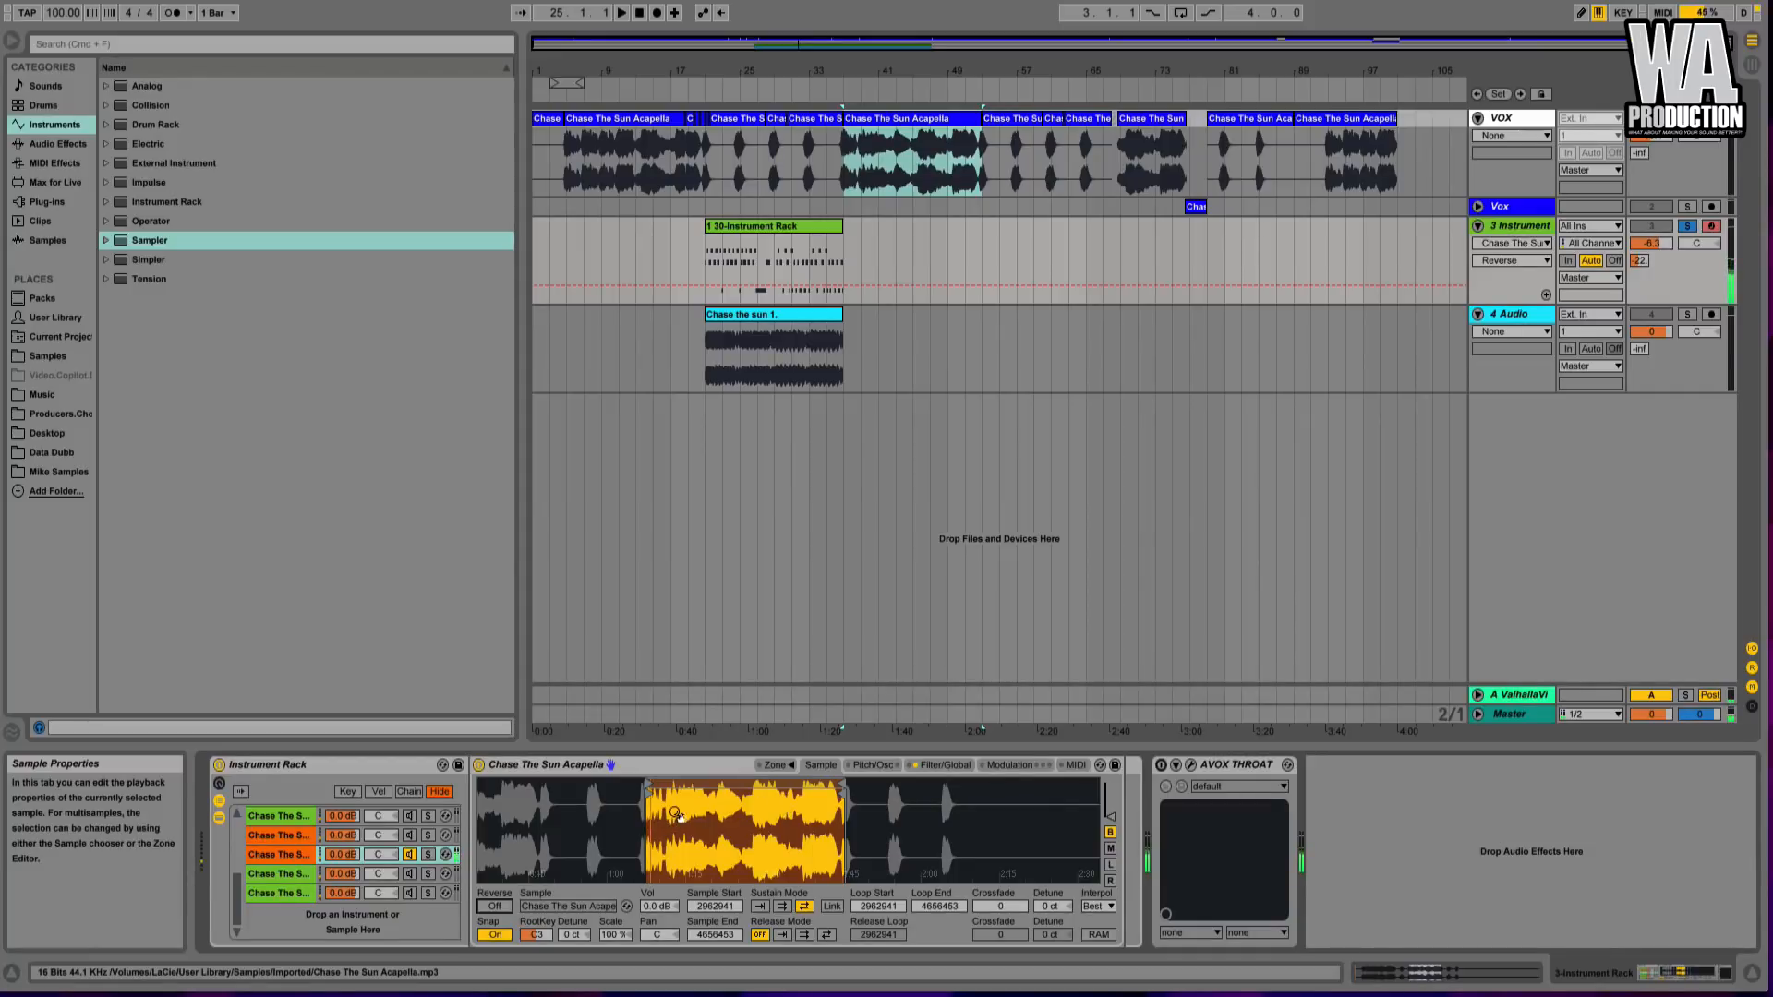
{"action": "left_click_drag", "start_coordinate": [674, 814], "coordinate": [676, 833]}
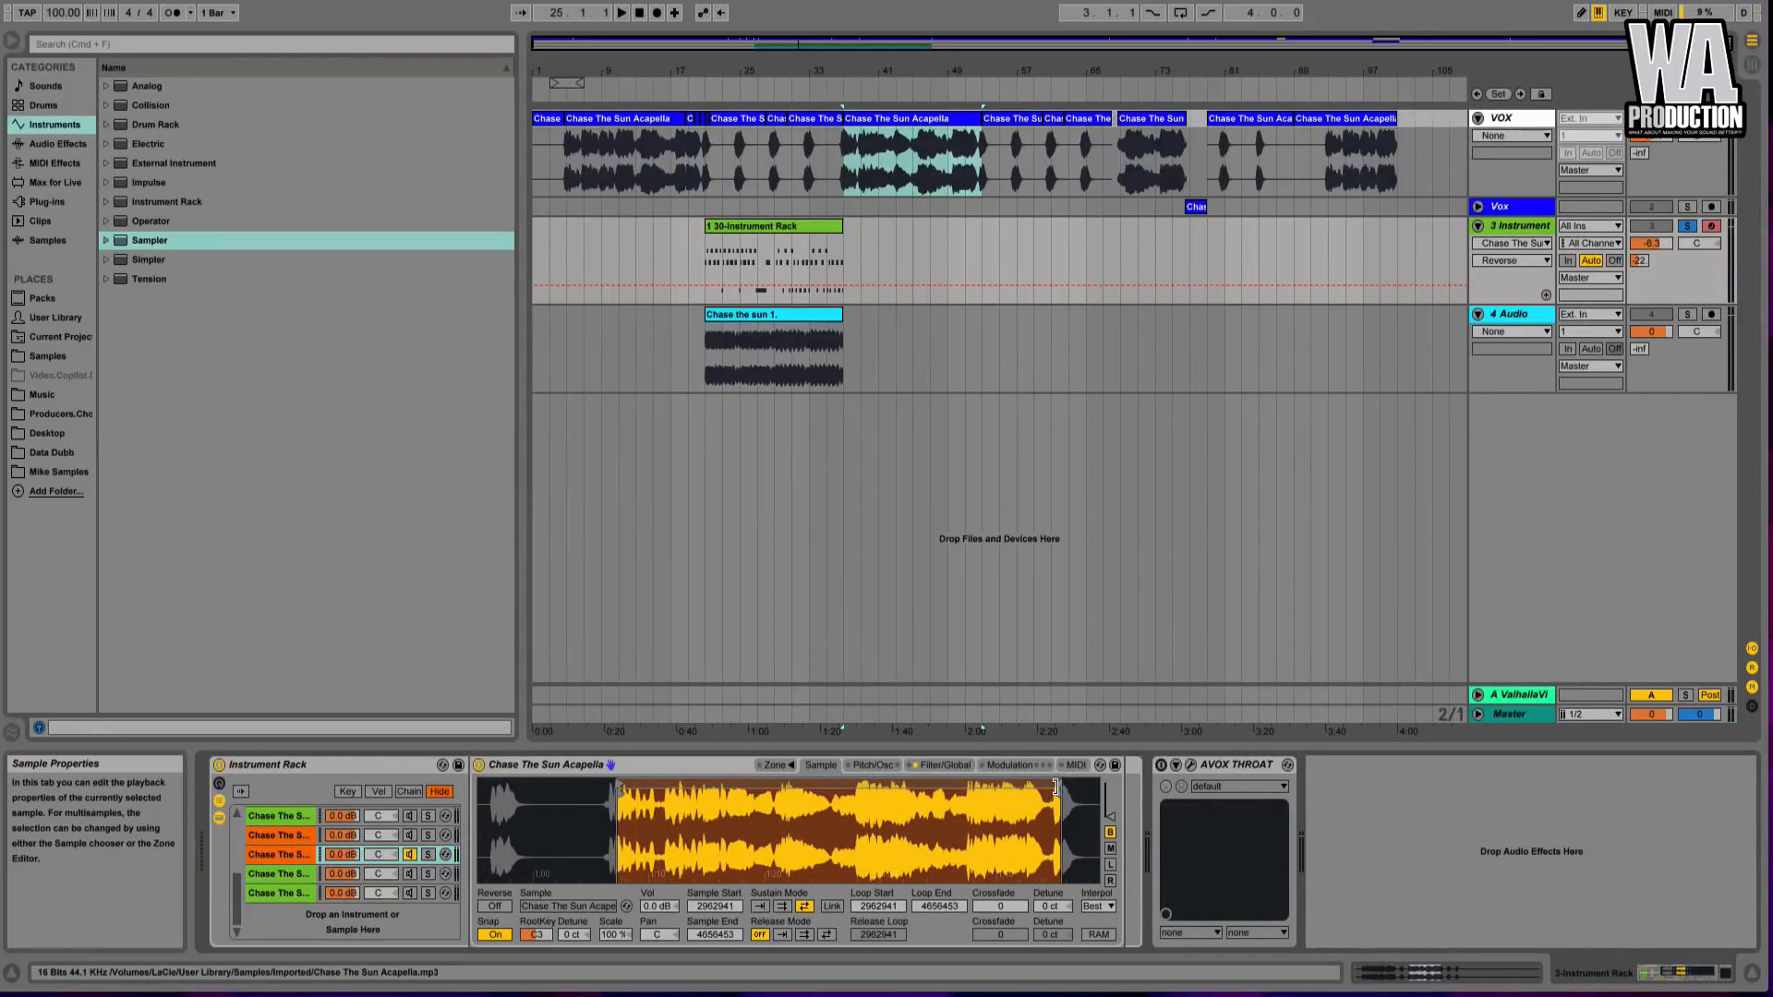
{"action": "mouse_move", "coordinate": [1060, 786]}
{"action": "left_mouse_down"}
{"action": "mouse_move", "coordinate": [619, 813]}
{"action": "mouse_move", "coordinate": [857, 877]}
{"action": "mouse_move", "coordinate": [857, 855]}
{"action": "left_mouse_up"}
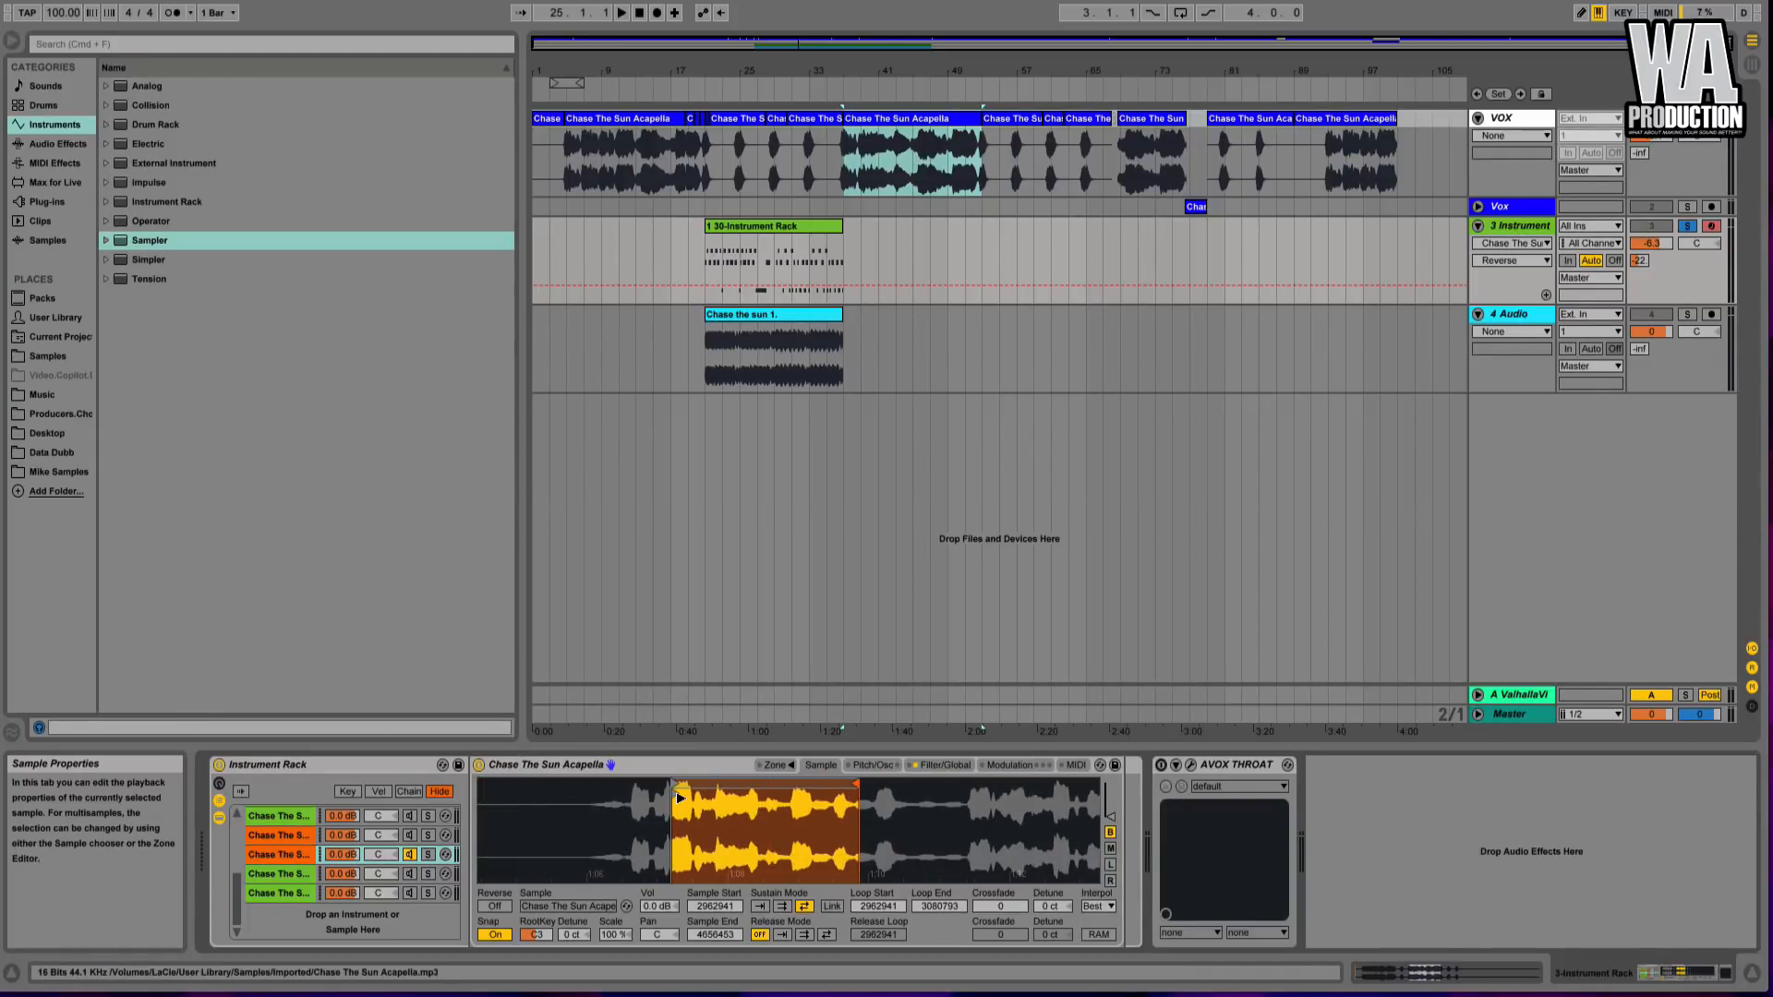
{"action": "left_click_drag", "start_coordinate": [681, 797], "coordinate": [763, 801]}
{"action": "mouse_move", "coordinate": [750, 802]}
{"action": "left_mouse_down"}
{"action": "mouse_move", "coordinate": [674, 805]}
{"action": "mouse_move", "coordinate": [815, 787]}
{"action": "left_mouse_up"}
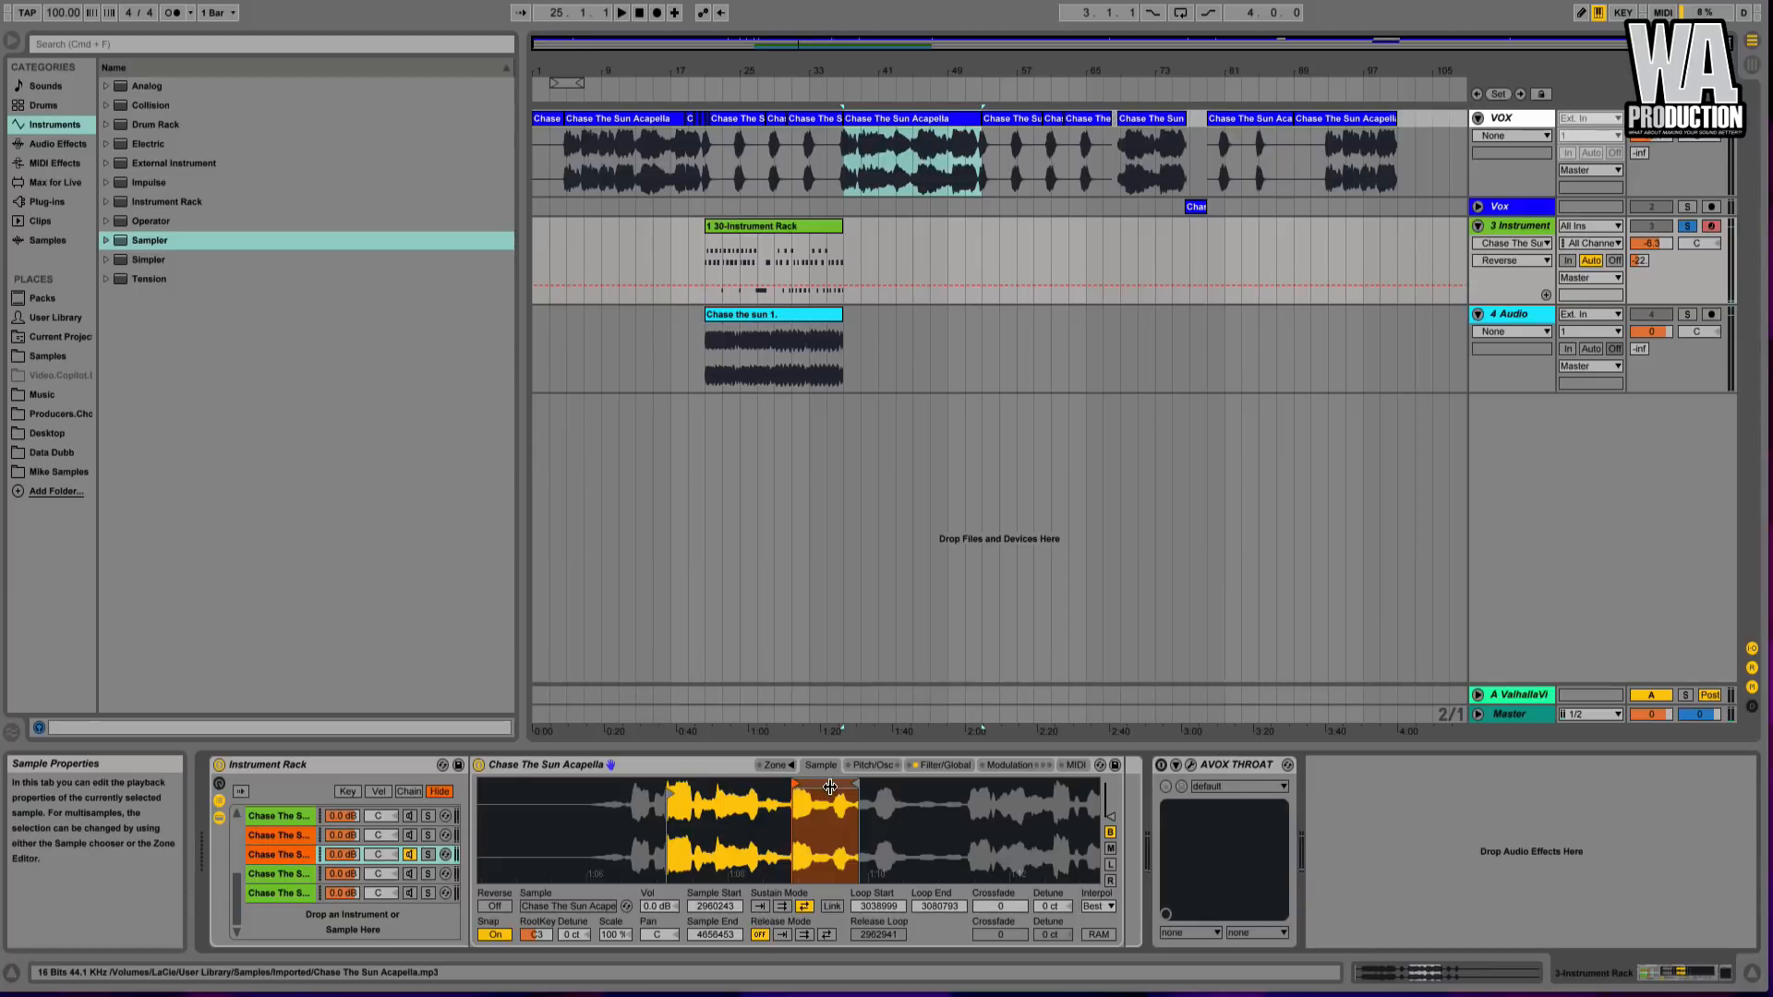
{"action": "left_click_drag", "start_coordinate": [828, 787], "coordinate": [740, 792]}
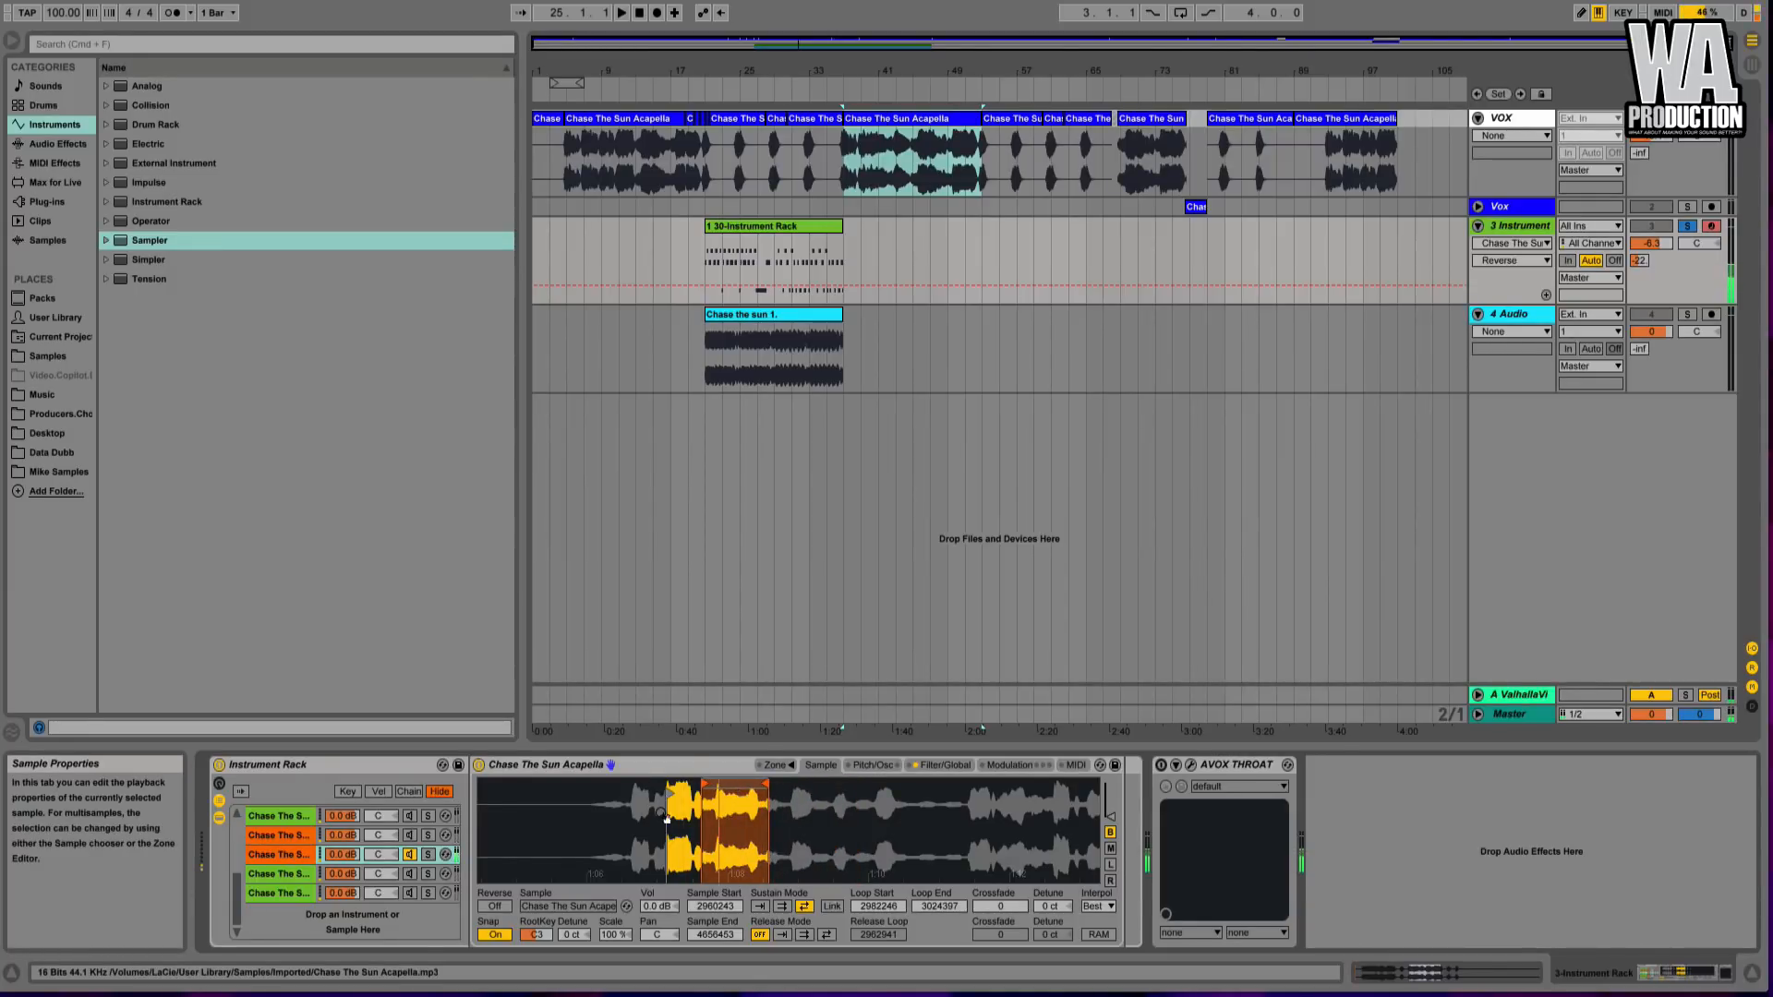
- Turn Reverse on, set the sample end to 3354046 and move the loop to 3262496–3327600
{"action": "left_click", "coordinate": [495, 907]}
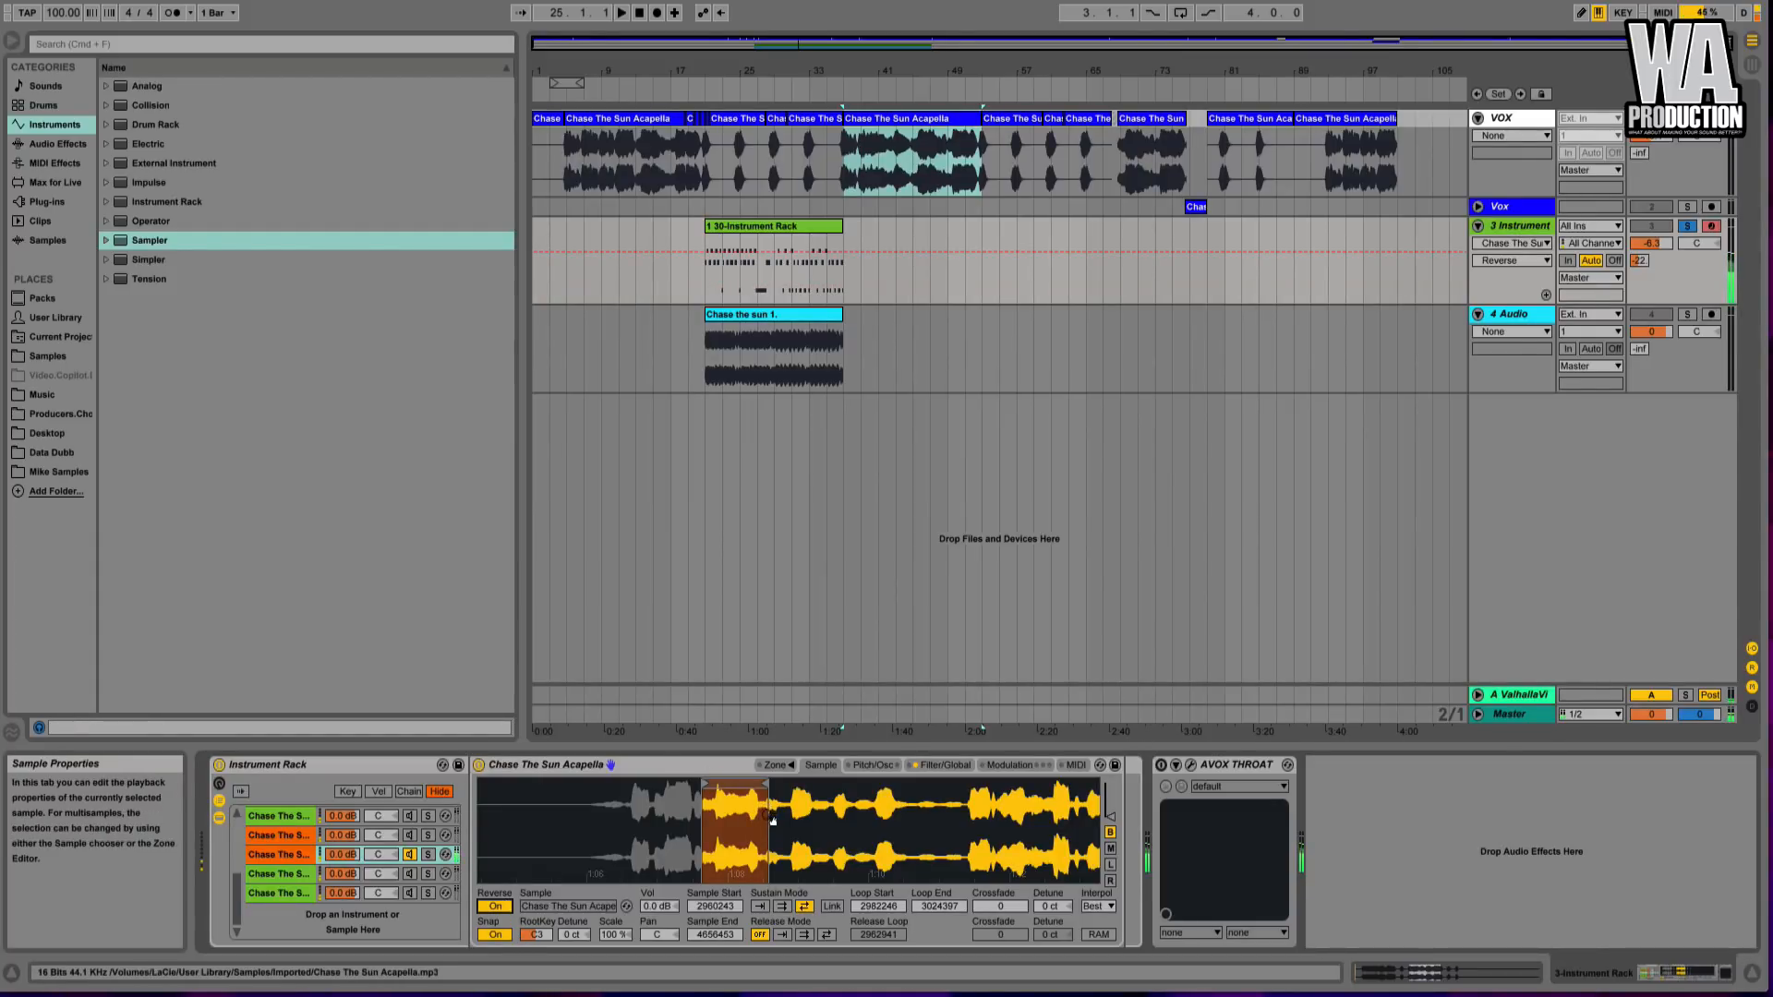
{"action": "mouse_move", "coordinate": [772, 819]}
{"action": "left_mouse_down"}
{"action": "mouse_move", "coordinate": [760, 810]}
{"action": "mouse_move", "coordinate": [825, 785]}
{"action": "mouse_move", "coordinate": [926, 785]}
{"action": "mouse_move", "coordinate": [861, 785]}
{"action": "mouse_move", "coordinate": [836, 813]}
{"action": "mouse_move", "coordinate": [813, 780]}
{"action": "mouse_move", "coordinate": [670, 799]}
{"action": "mouse_move", "coordinate": [677, 846]}
{"action": "left_mouse_up"}
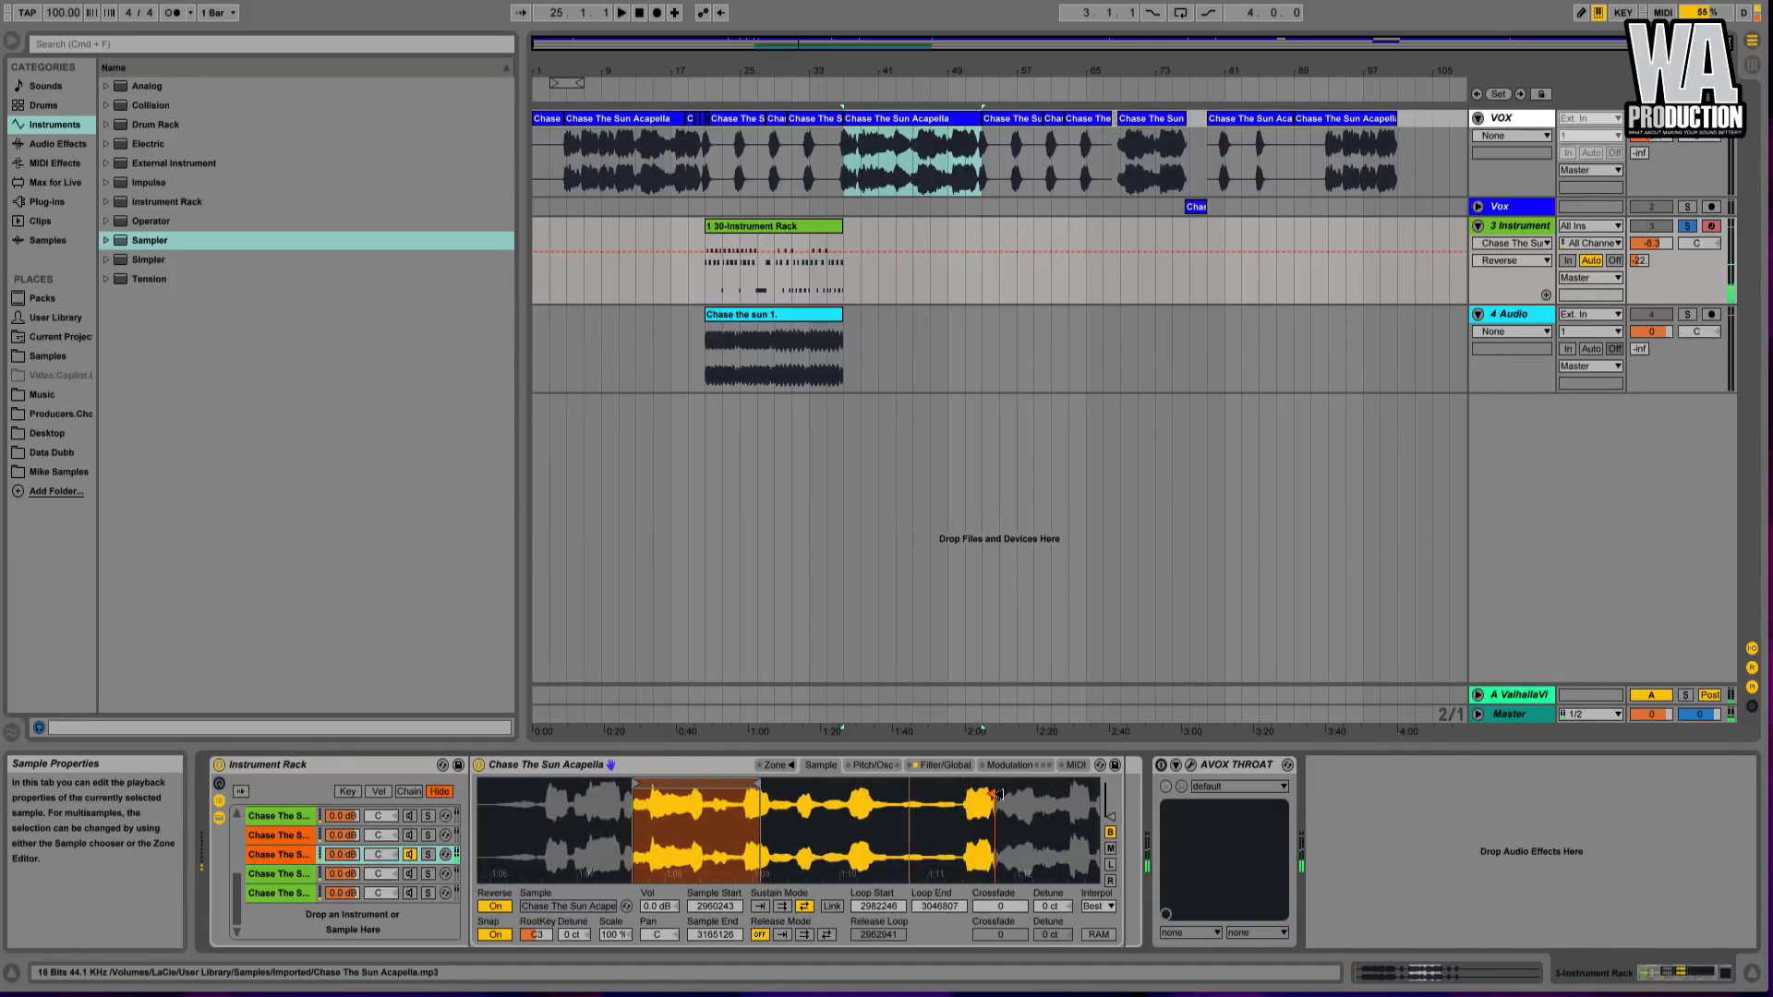
{"action": "mouse_move", "coordinate": [1003, 794]}
{"action": "left_mouse_down"}
{"action": "mouse_move", "coordinate": [815, 813]}
{"action": "mouse_move", "coordinate": [935, 814]}
{"action": "mouse_move", "coordinate": [794, 794]}
{"action": "mouse_move", "coordinate": [777, 857]}
{"action": "left_mouse_up"}
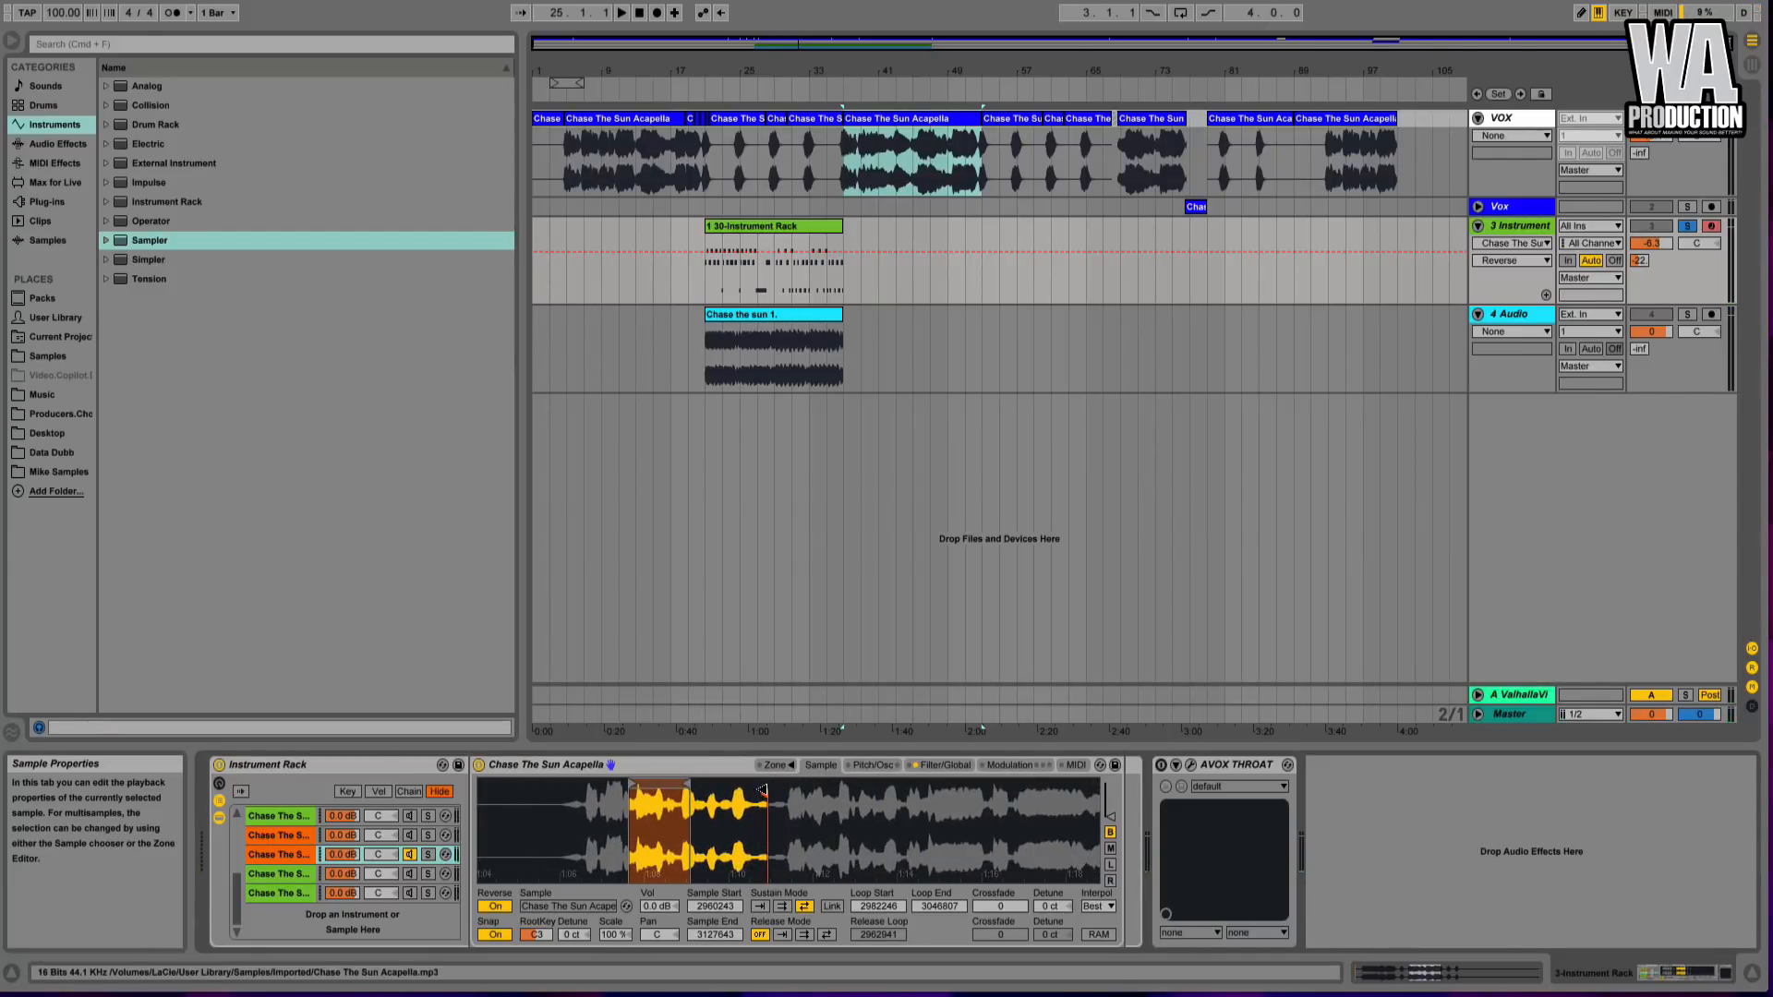
{"action": "left_click_drag", "start_coordinate": [762, 795], "coordinate": [983, 793]}
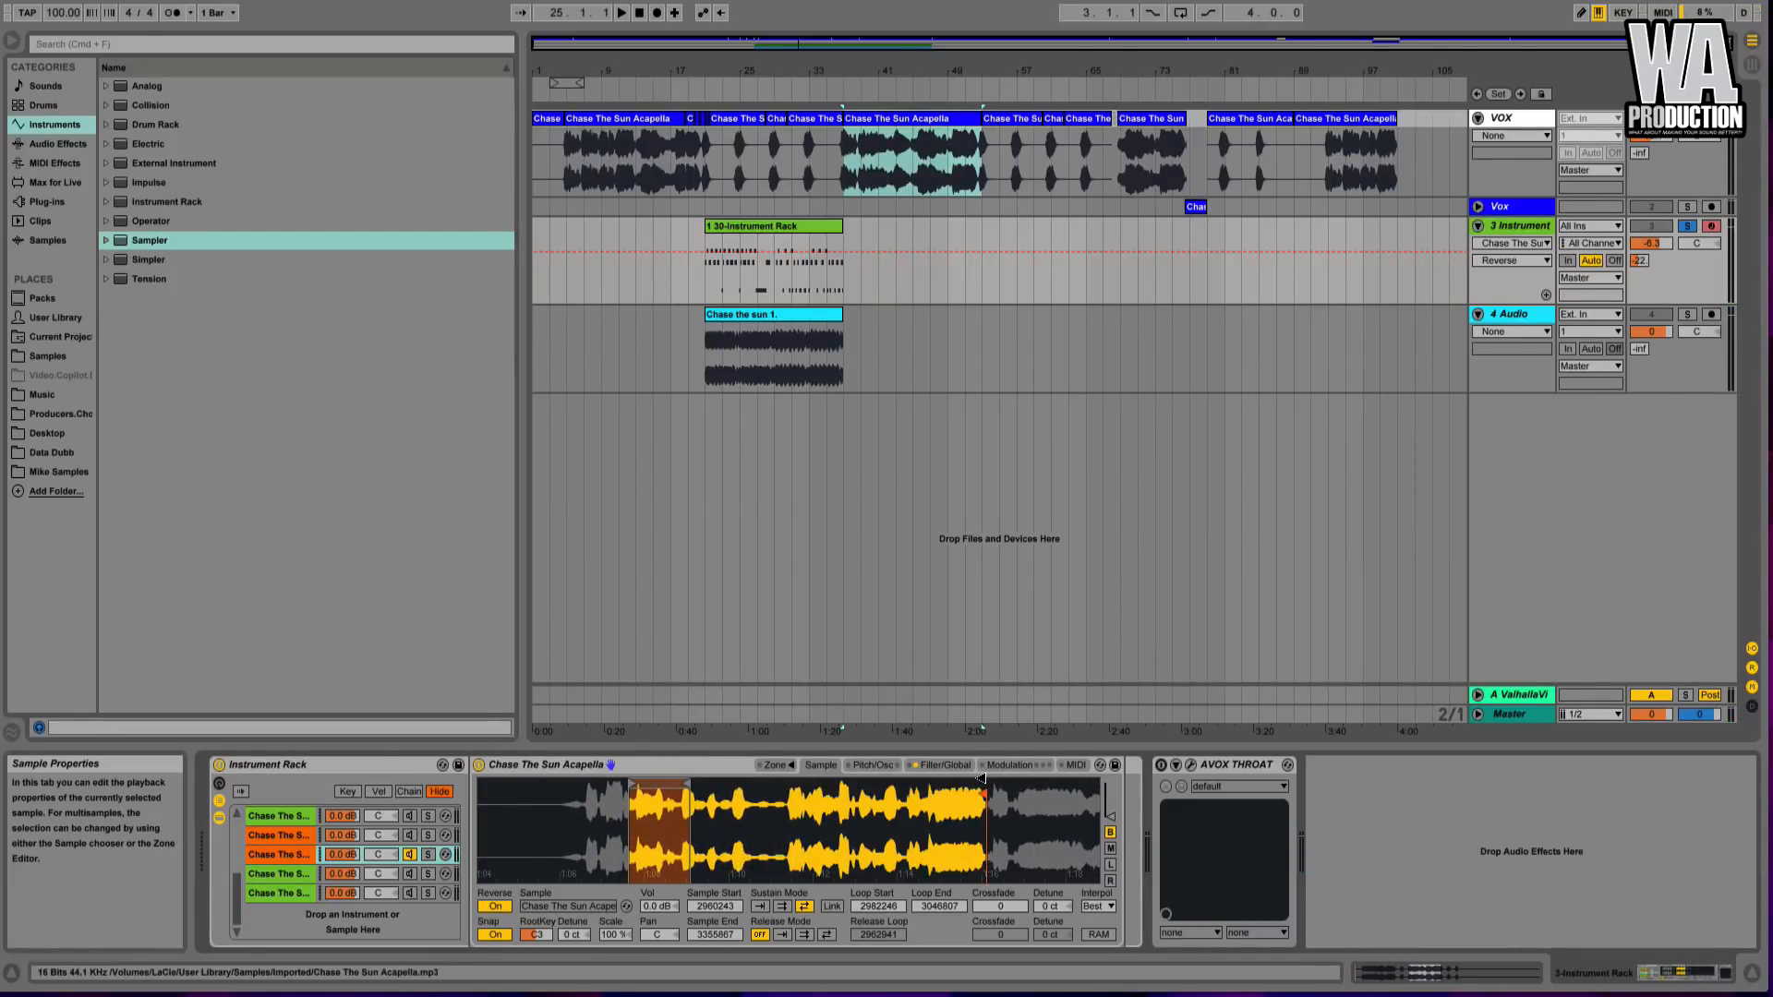
{"action": "left_click_drag", "start_coordinate": [656, 786], "coordinate": [924, 786]}
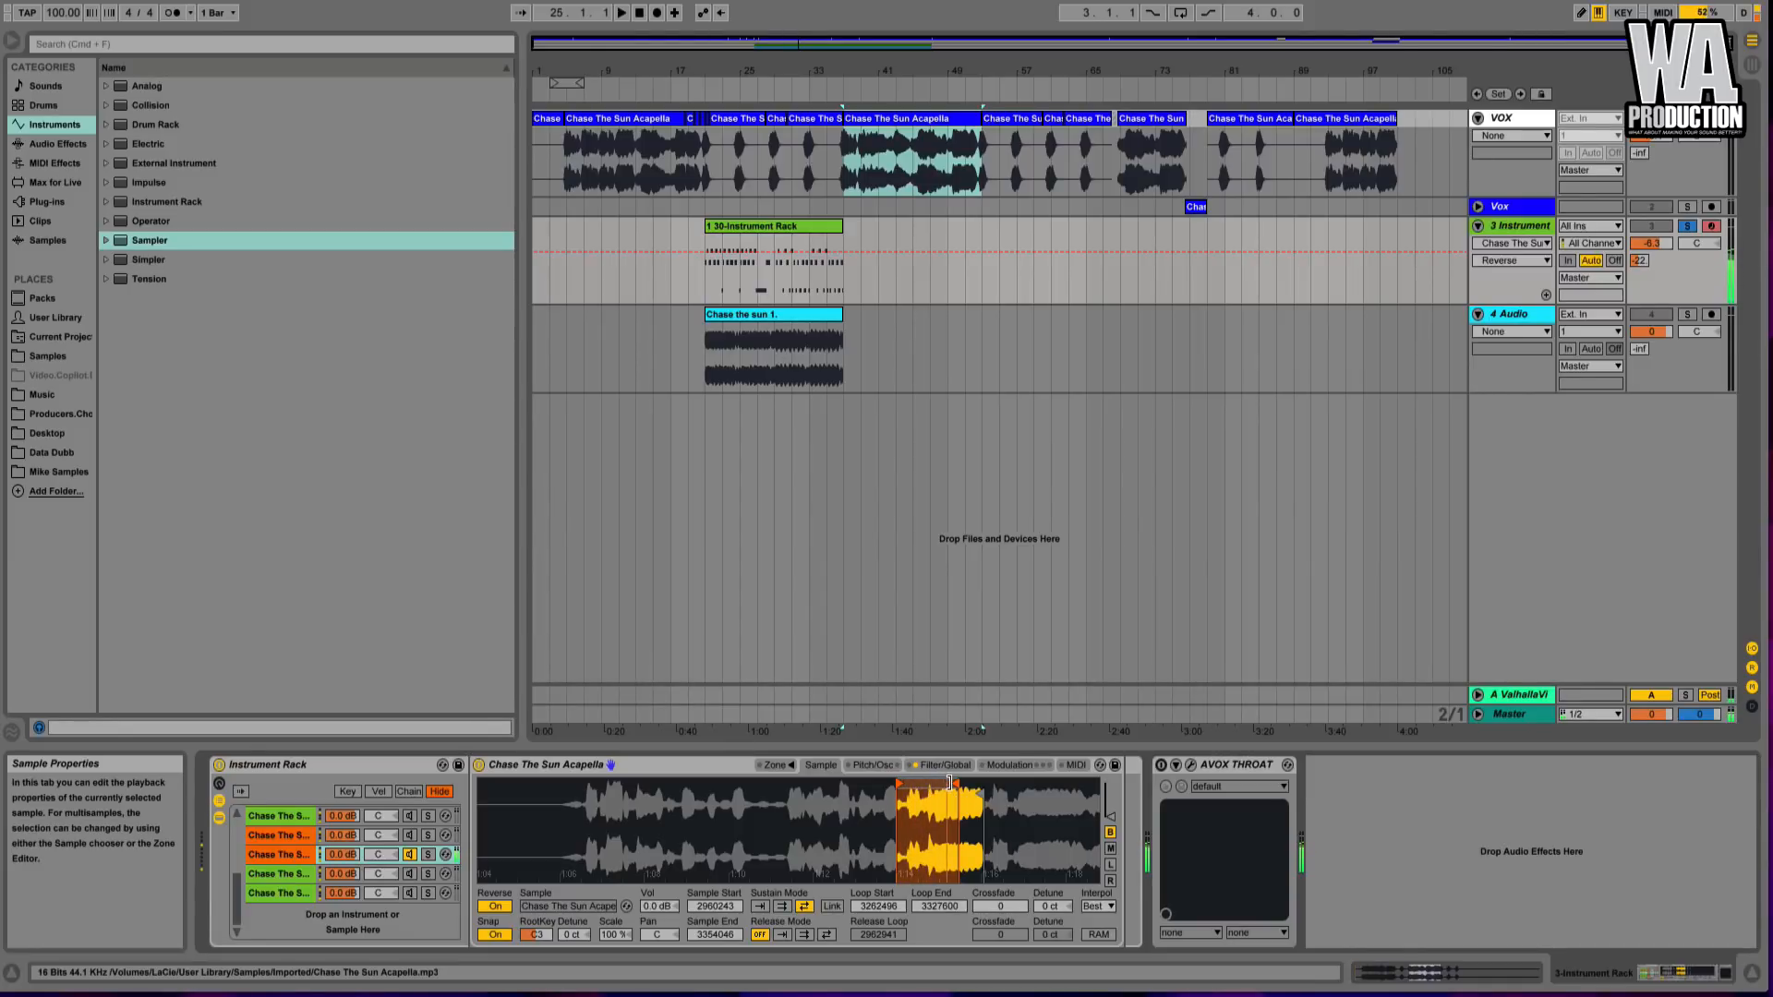
- Extend the sample end to 3539445 and set the sustain loop from 3501821 to 3524519, over a held vocal note
{"action": "mouse_move", "coordinate": [968, 791]}
{"action": "left_mouse_down"}
{"action": "mouse_move", "coordinate": [1083, 783]}
{"action": "mouse_move", "coordinate": [1038, 818]}
{"action": "mouse_move", "coordinate": [876, 814]}
{"action": "mouse_move", "coordinate": [903, 791]}
{"action": "left_mouse_up"}
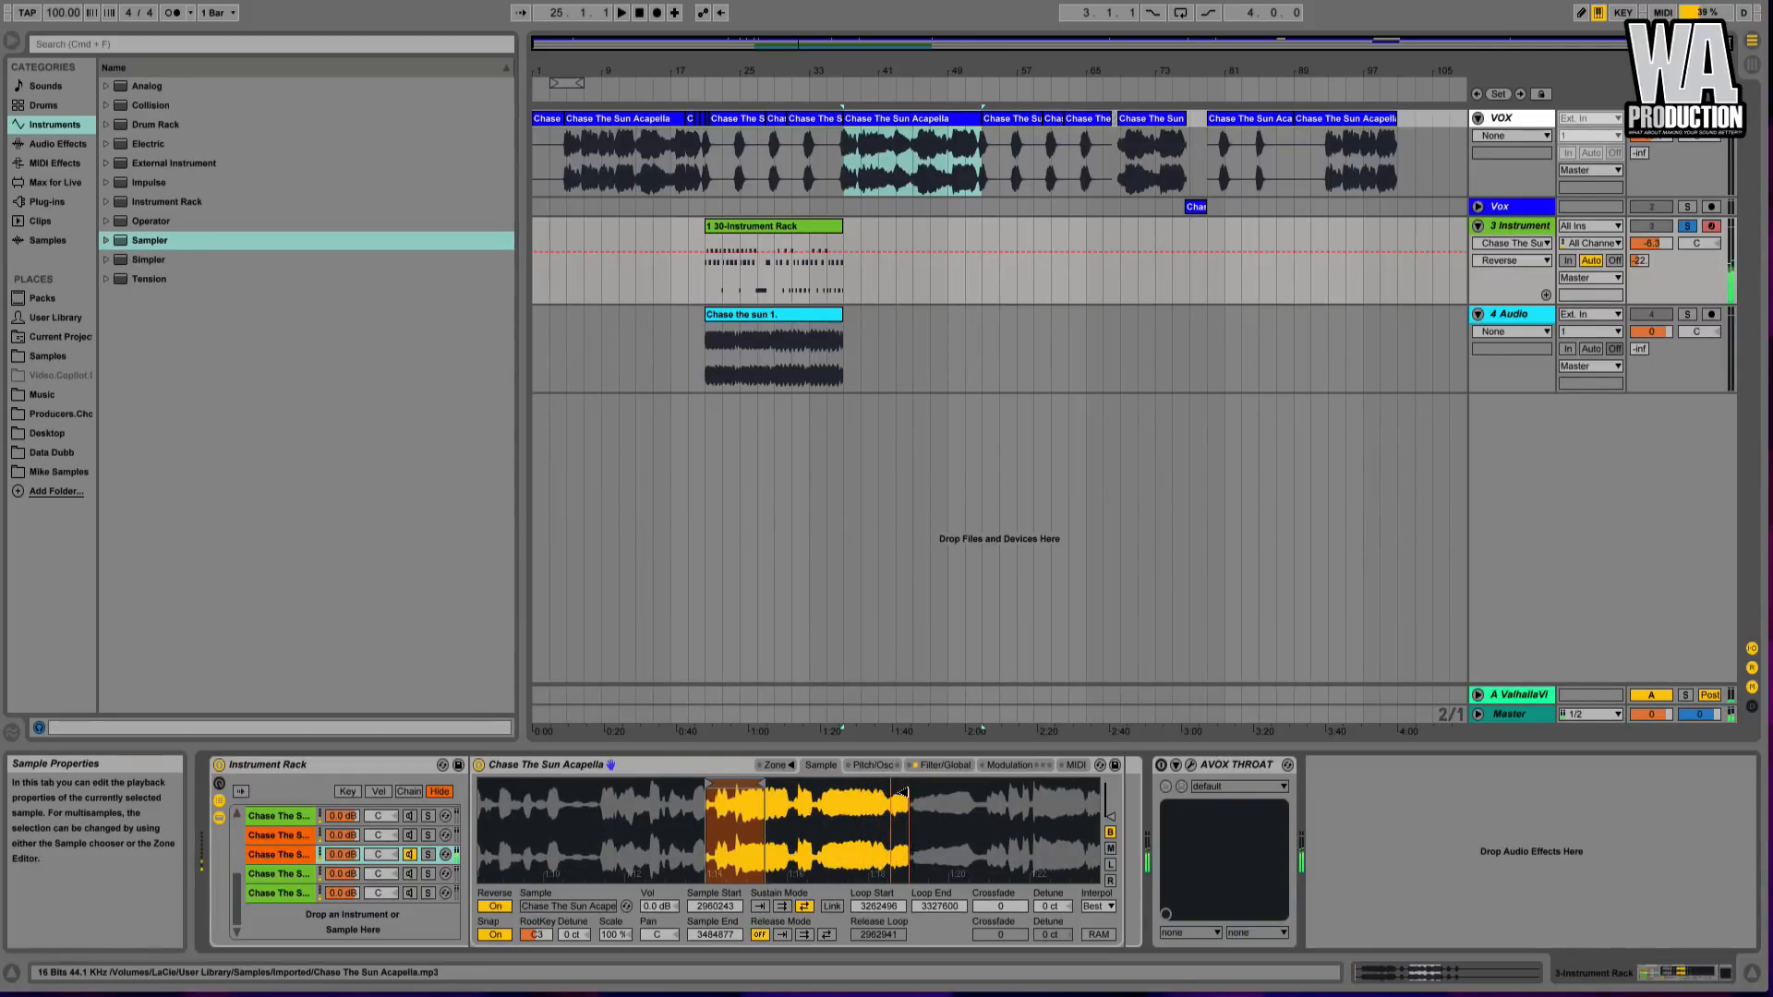
{"action": "mouse_move", "coordinate": [736, 786]}
{"action": "left_mouse_down"}
{"action": "mouse_move", "coordinate": [882, 786]}
{"action": "mouse_move", "coordinate": [897, 849]}
{"action": "mouse_move", "coordinate": [805, 849]}
{"action": "left_mouse_up"}
{"action": "left_click_drag", "start_coordinate": [805, 784], "coordinate": [729, 785]}
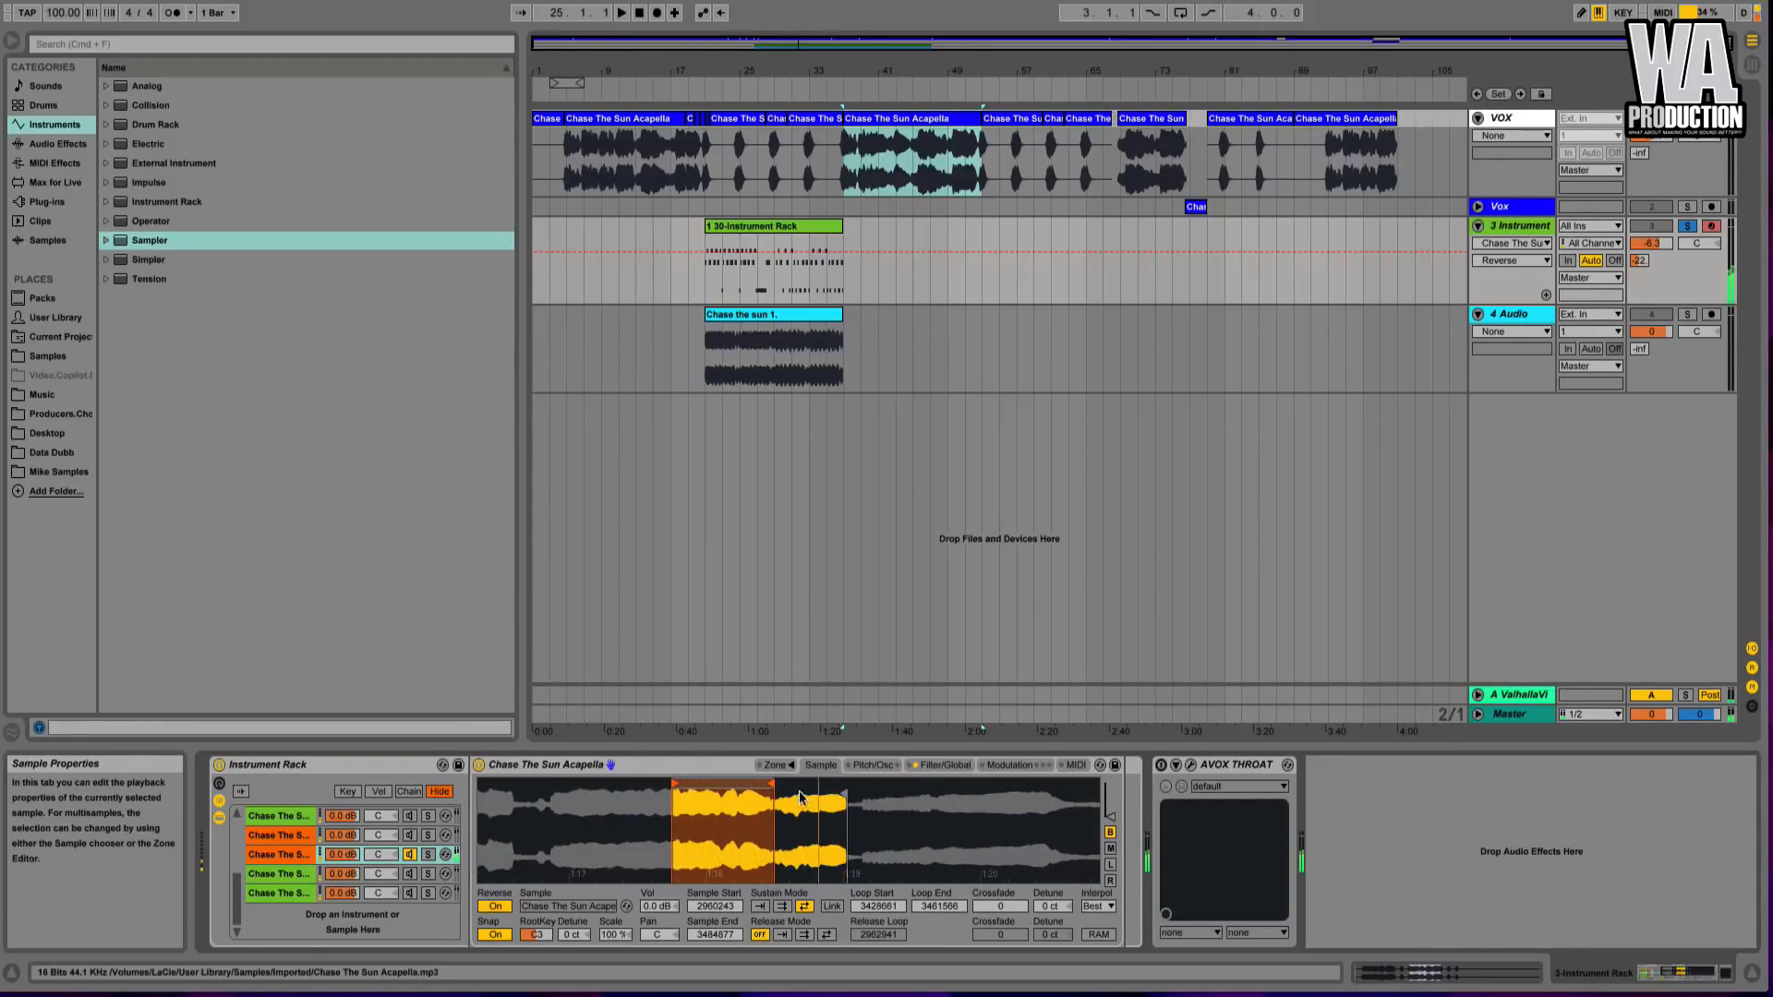
{"action": "mouse_move", "coordinate": [839, 798]}
{"action": "left_mouse_down"}
{"action": "mouse_move", "coordinate": [806, 796]}
{"action": "mouse_move", "coordinate": [1016, 796]}
{"action": "left_mouse_up"}
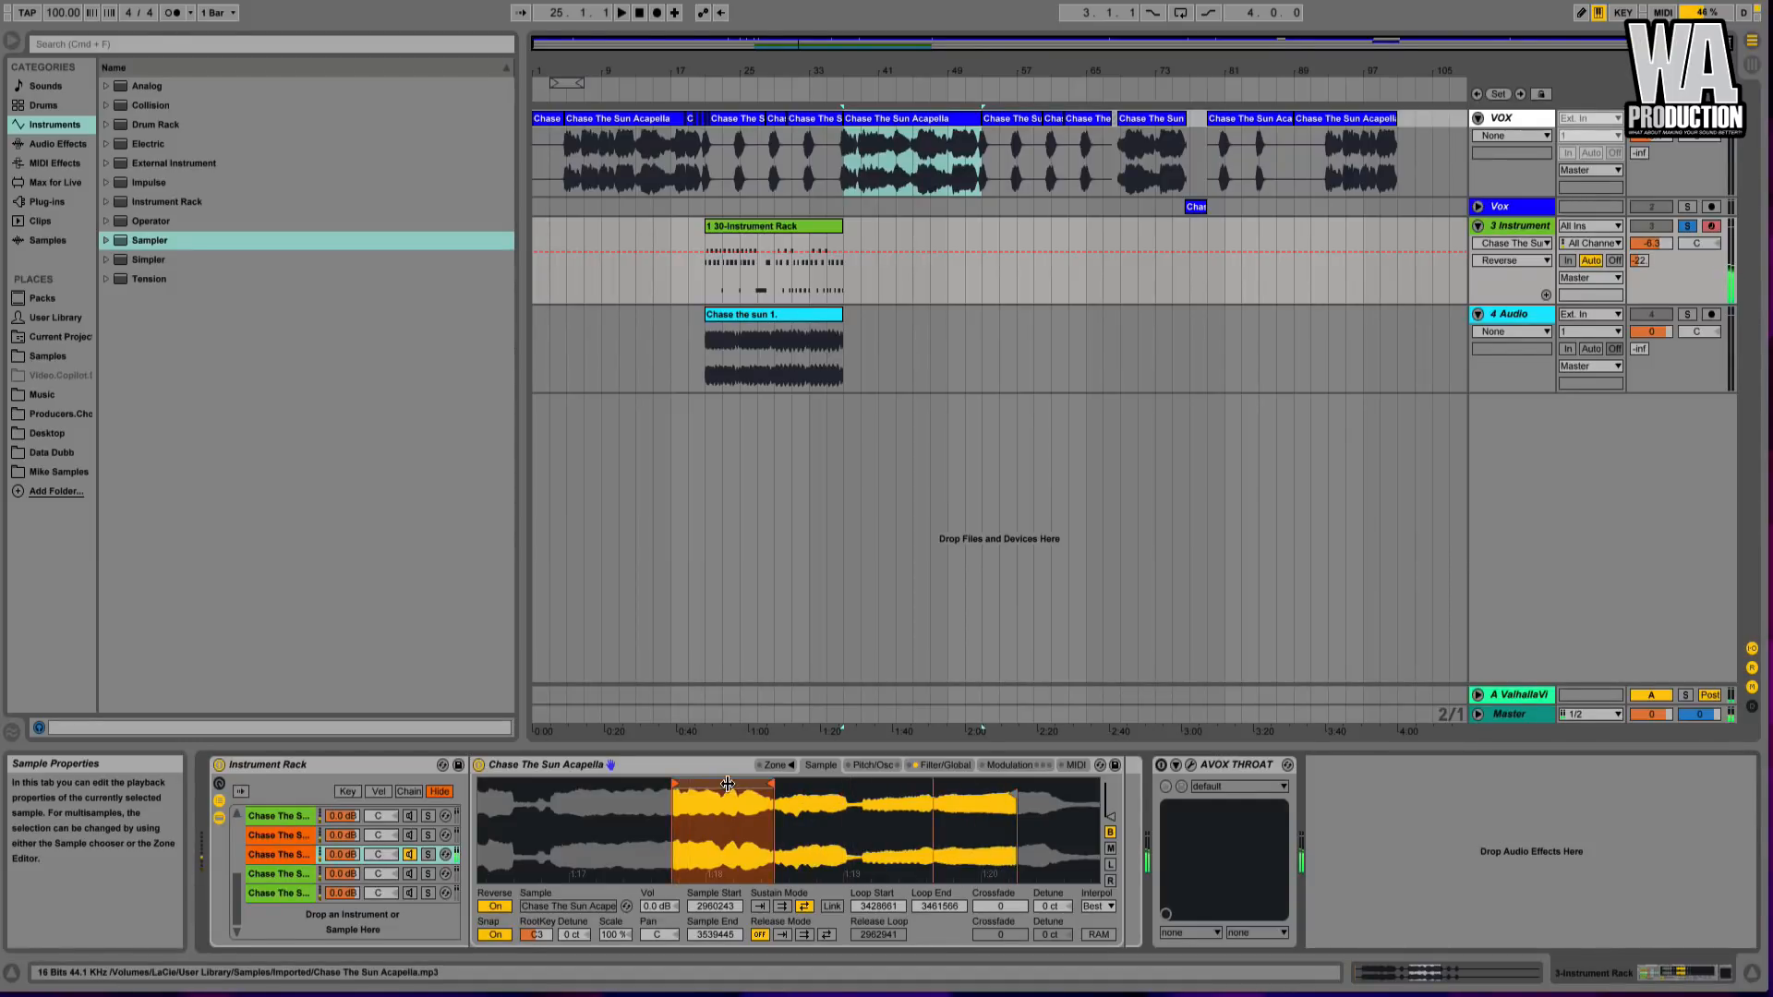
{"action": "left_click_drag", "start_coordinate": [728, 785], "coordinate": [961, 794]}
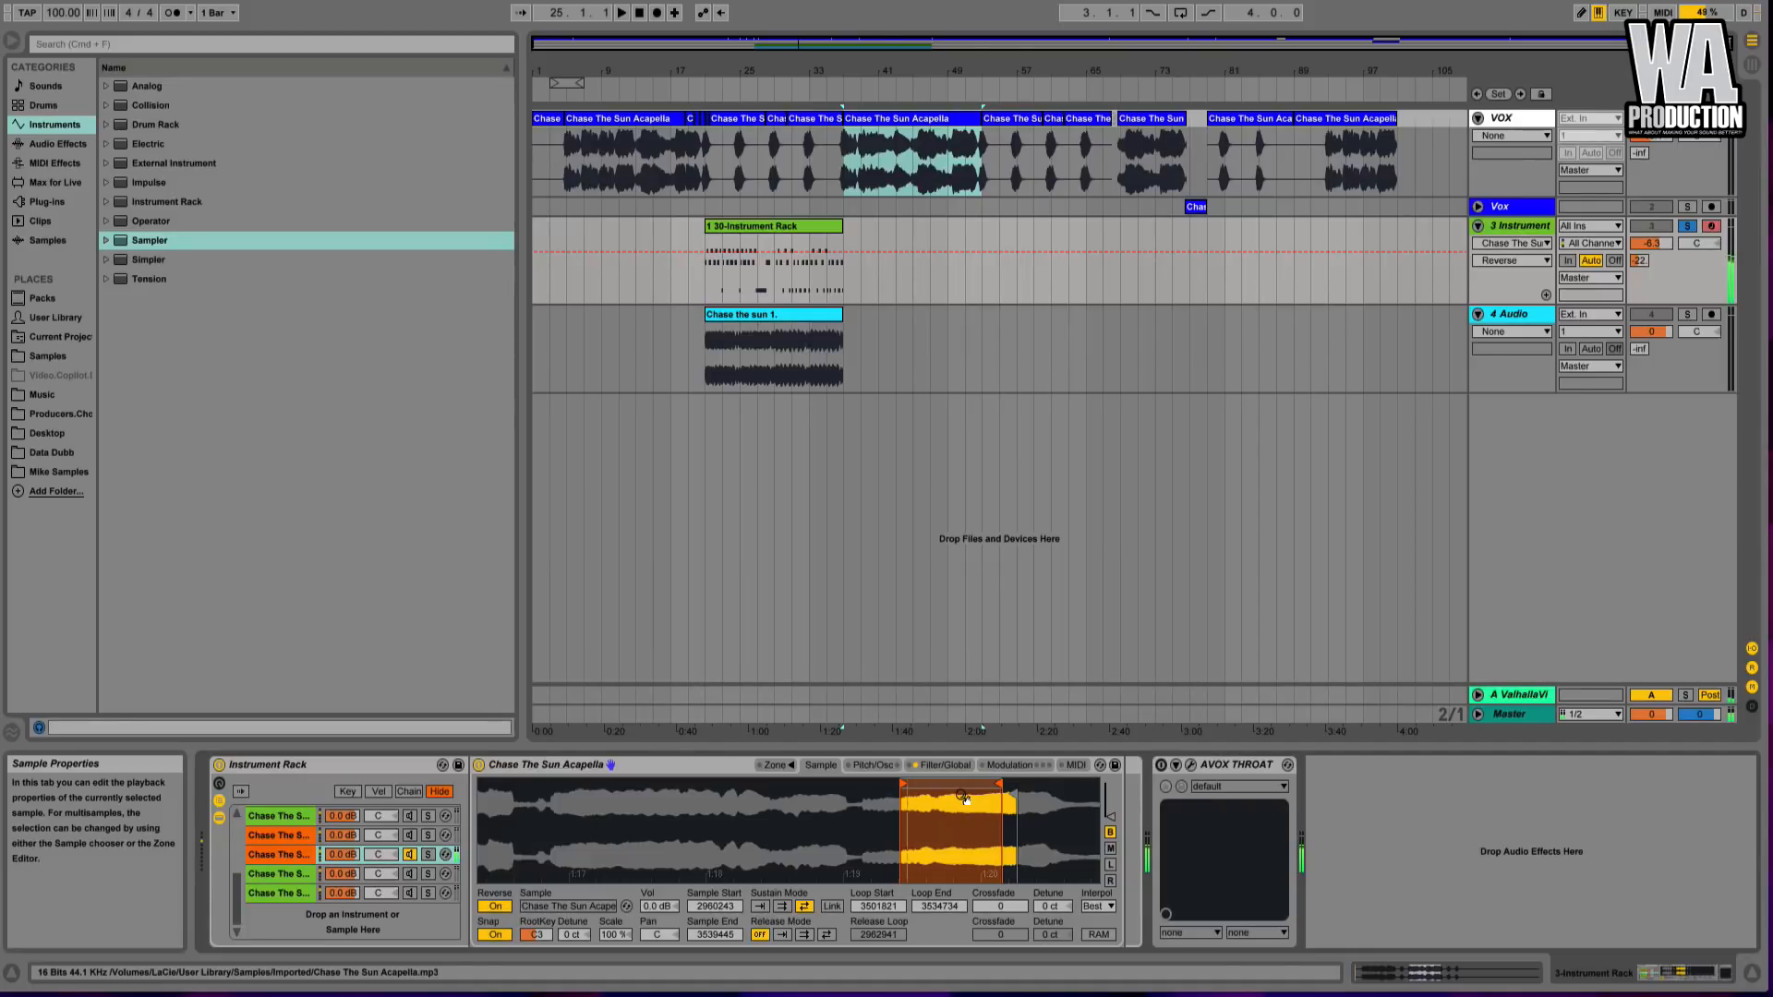
{"action": "mouse_move", "coordinate": [998, 789]}
{"action": "left_mouse_down"}
{"action": "mouse_move", "coordinate": [929, 791]}
{"action": "mouse_move", "coordinate": [970, 792]}
{"action": "left_mouse_up"}
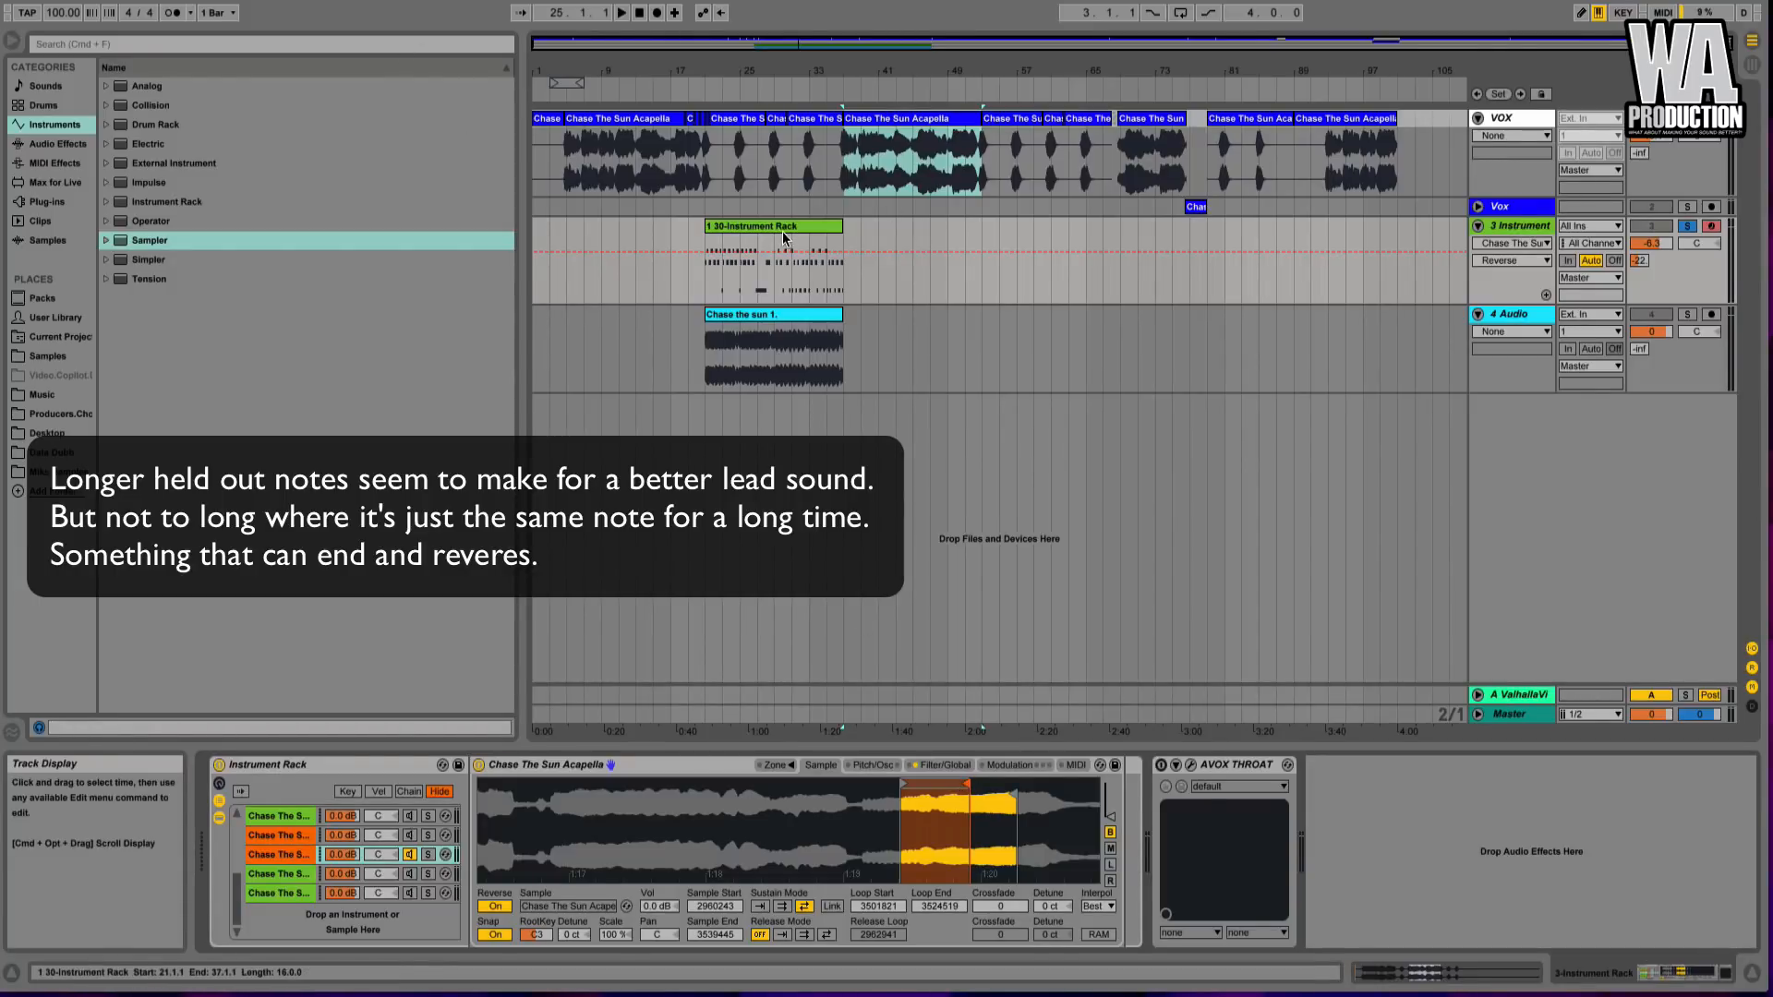
- Move the Instrument Rack MIDI clip to bar 53 and loop the arrangement over the "Chase the sun 1." audio clip
{"action": "left_click_drag", "start_coordinate": [781, 227], "coordinate": [1059, 225]}
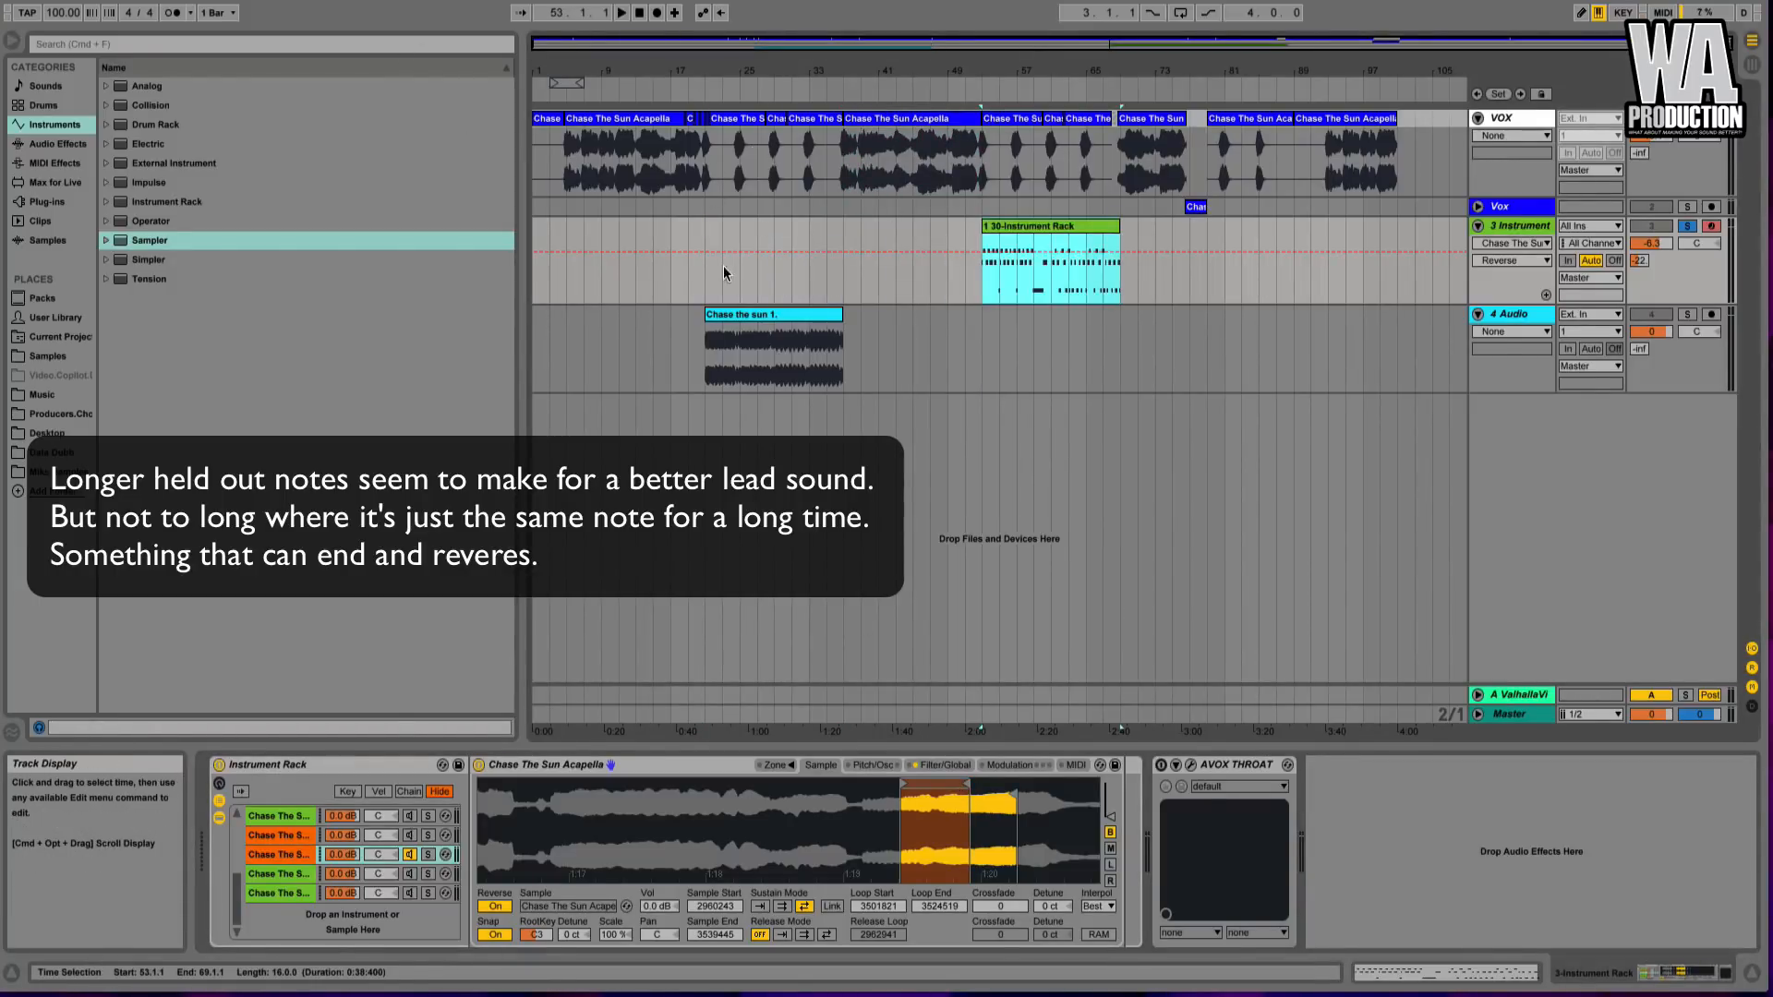
{"action": "left_click", "coordinate": [730, 312]}
{"action": "key", "text": "super+l"}
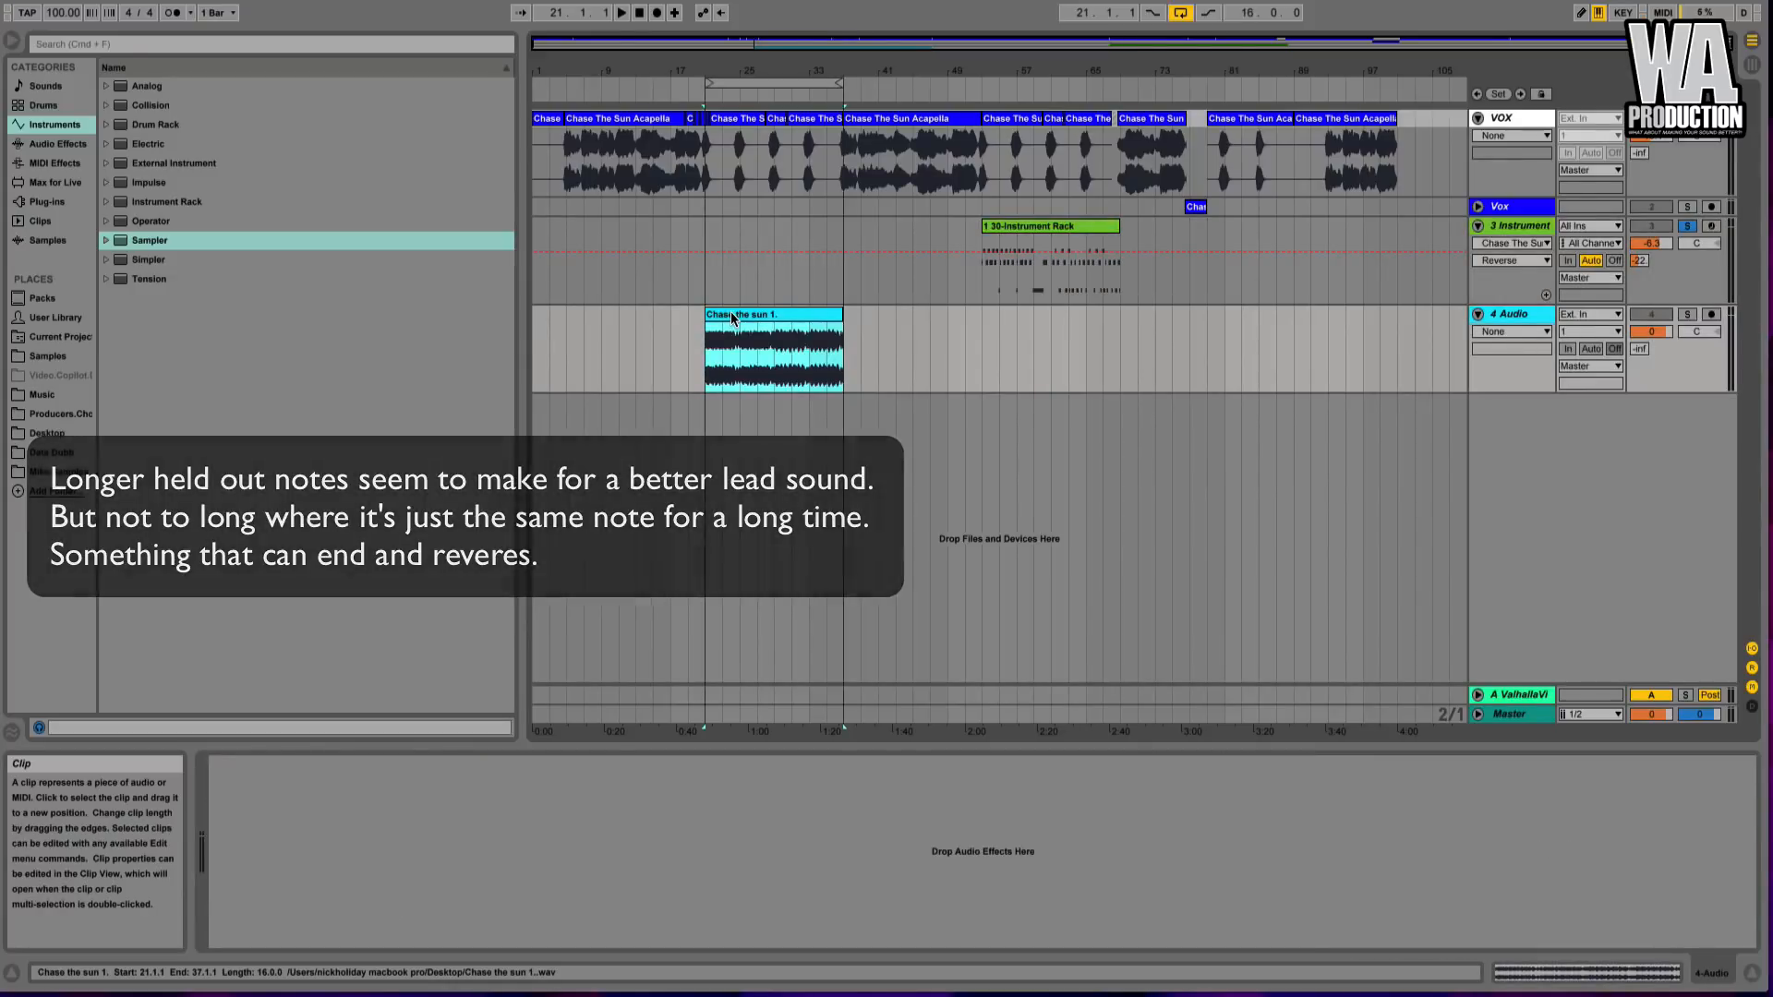
- Select the instrument track, start playback and take the track out of solo
{"action": "left_click", "coordinate": [1524, 228]}
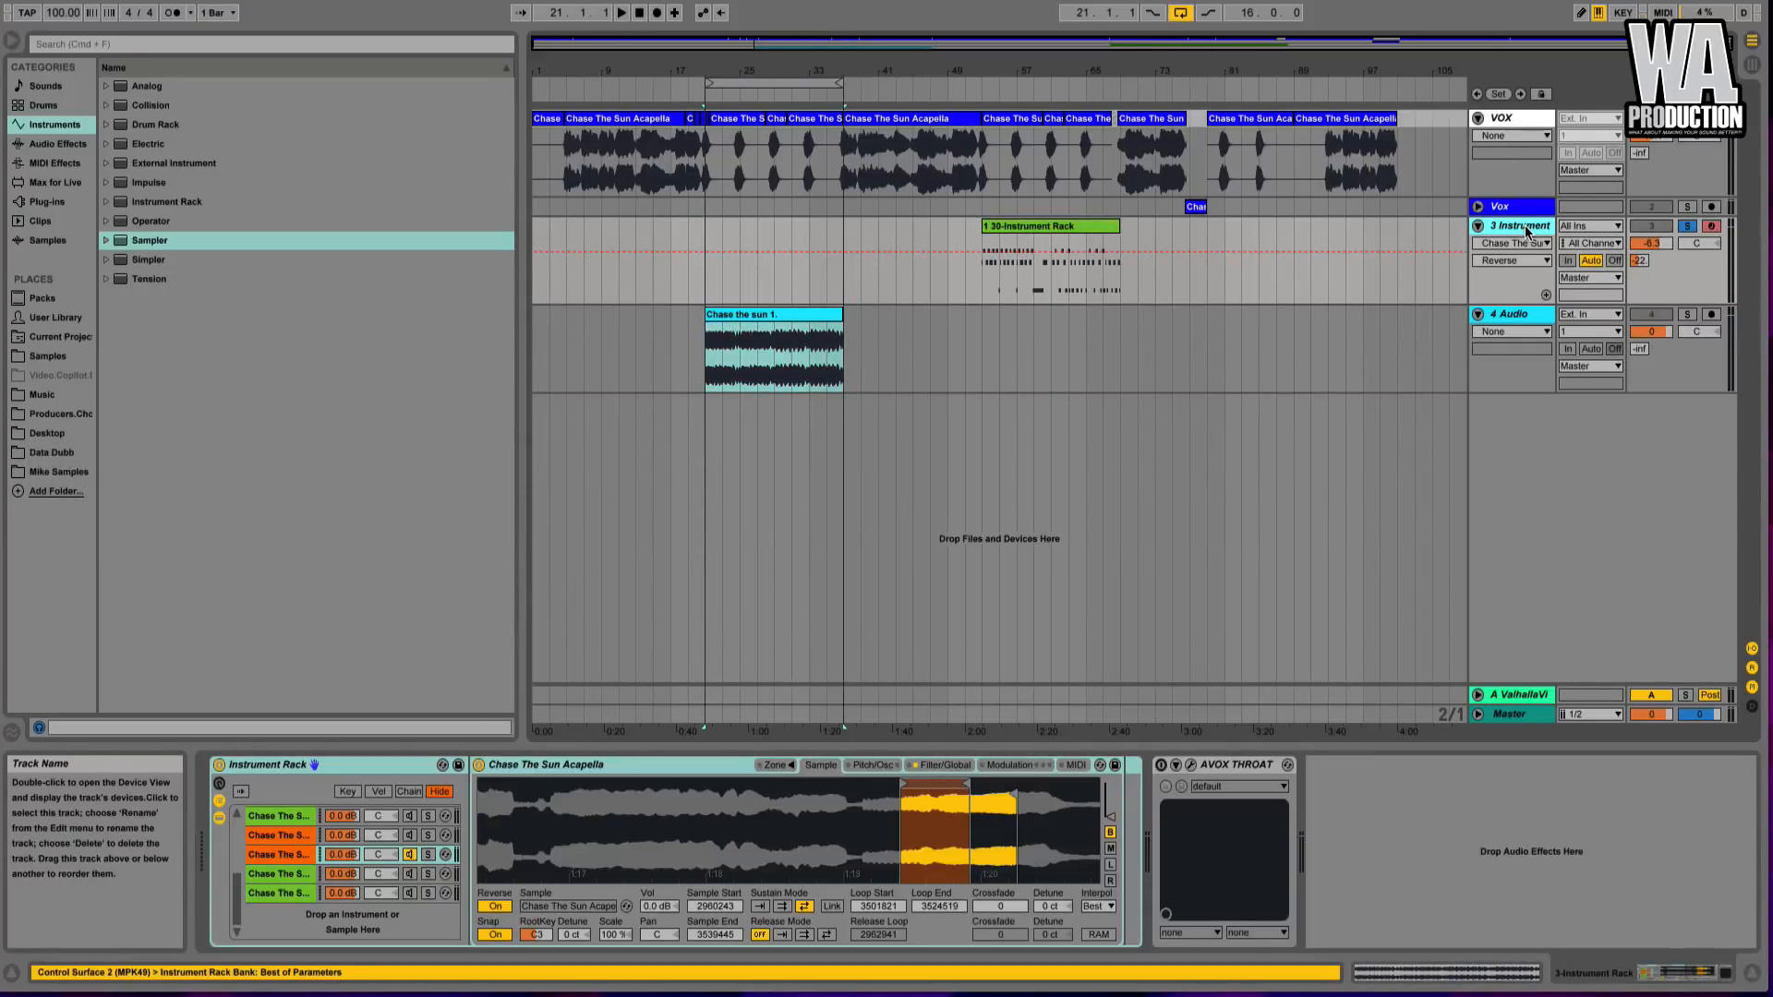
{"action": "key", "text": "space"}
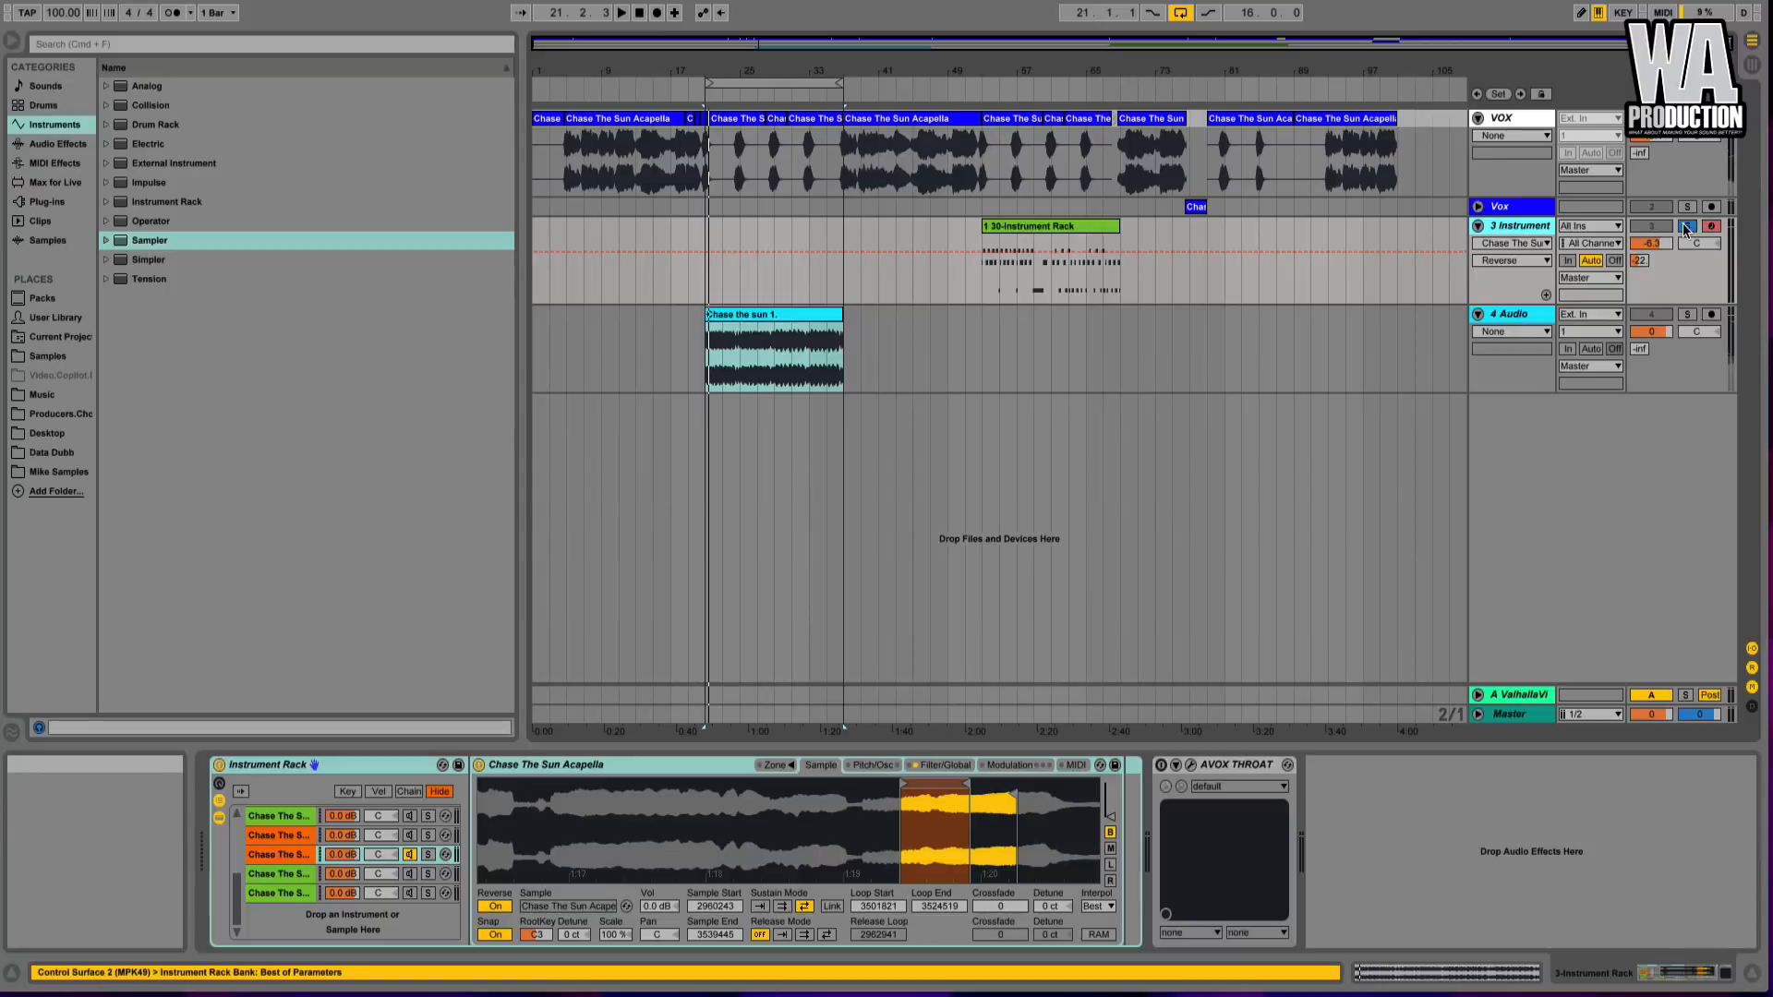
{"action": "left_click", "coordinate": [1687, 227]}
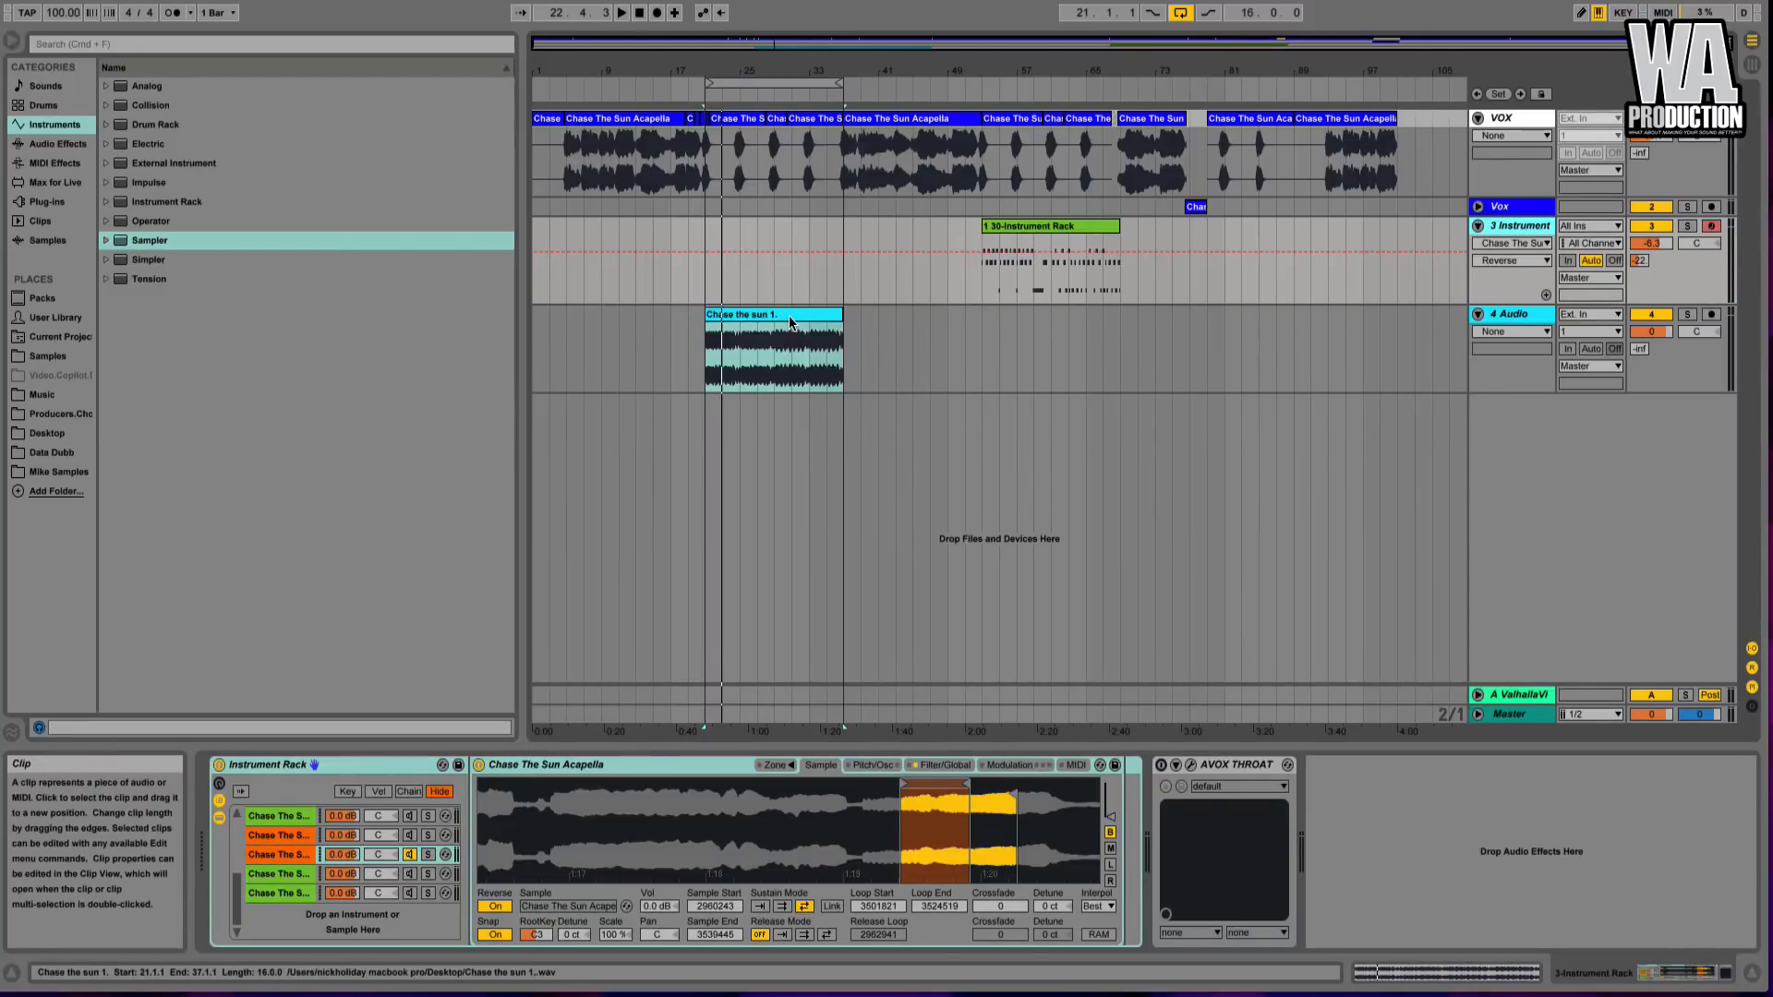
- Play the song and adjust the Sampler sustain loop to 3507186–3525219 over the held vocal note
{"action": "key", "text": "space"}
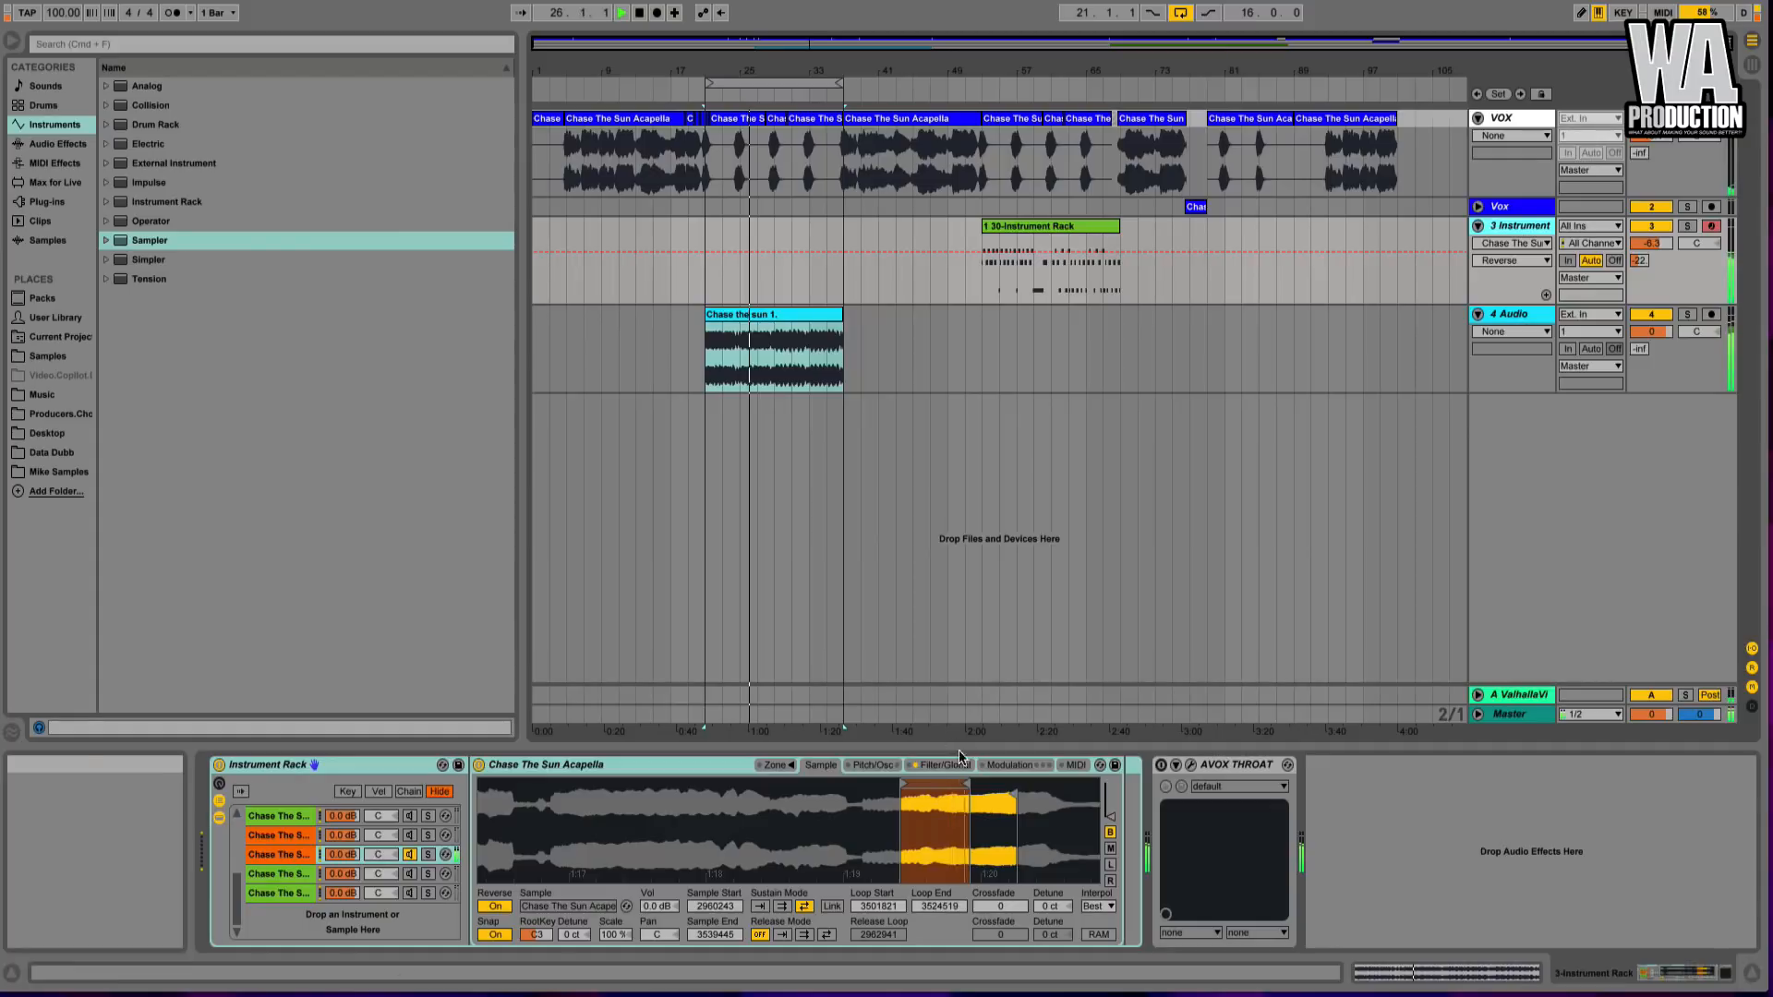
{"action": "mouse_move", "coordinate": [968, 785]}
{"action": "left_mouse_down"}
{"action": "mouse_move", "coordinate": [938, 802]}
{"action": "mouse_move", "coordinate": [1002, 786]}
{"action": "left_mouse_up"}
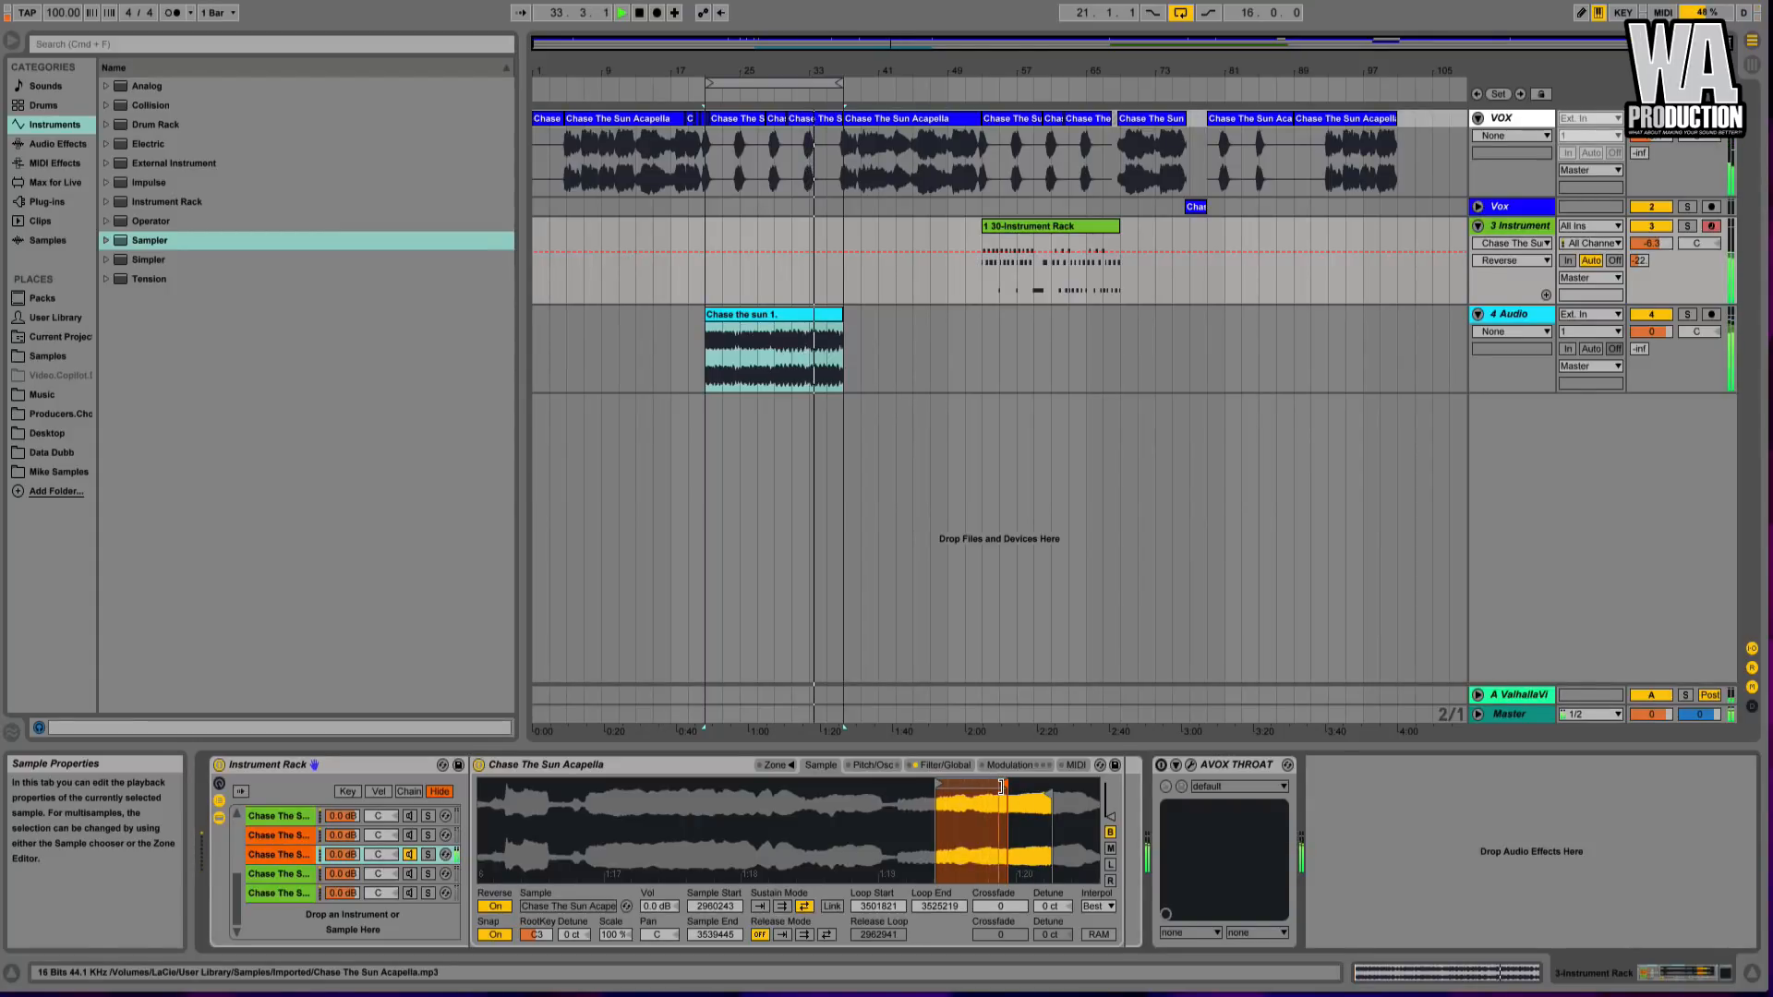
{"action": "left_click_drag", "start_coordinate": [992, 809], "coordinate": [993, 814]}
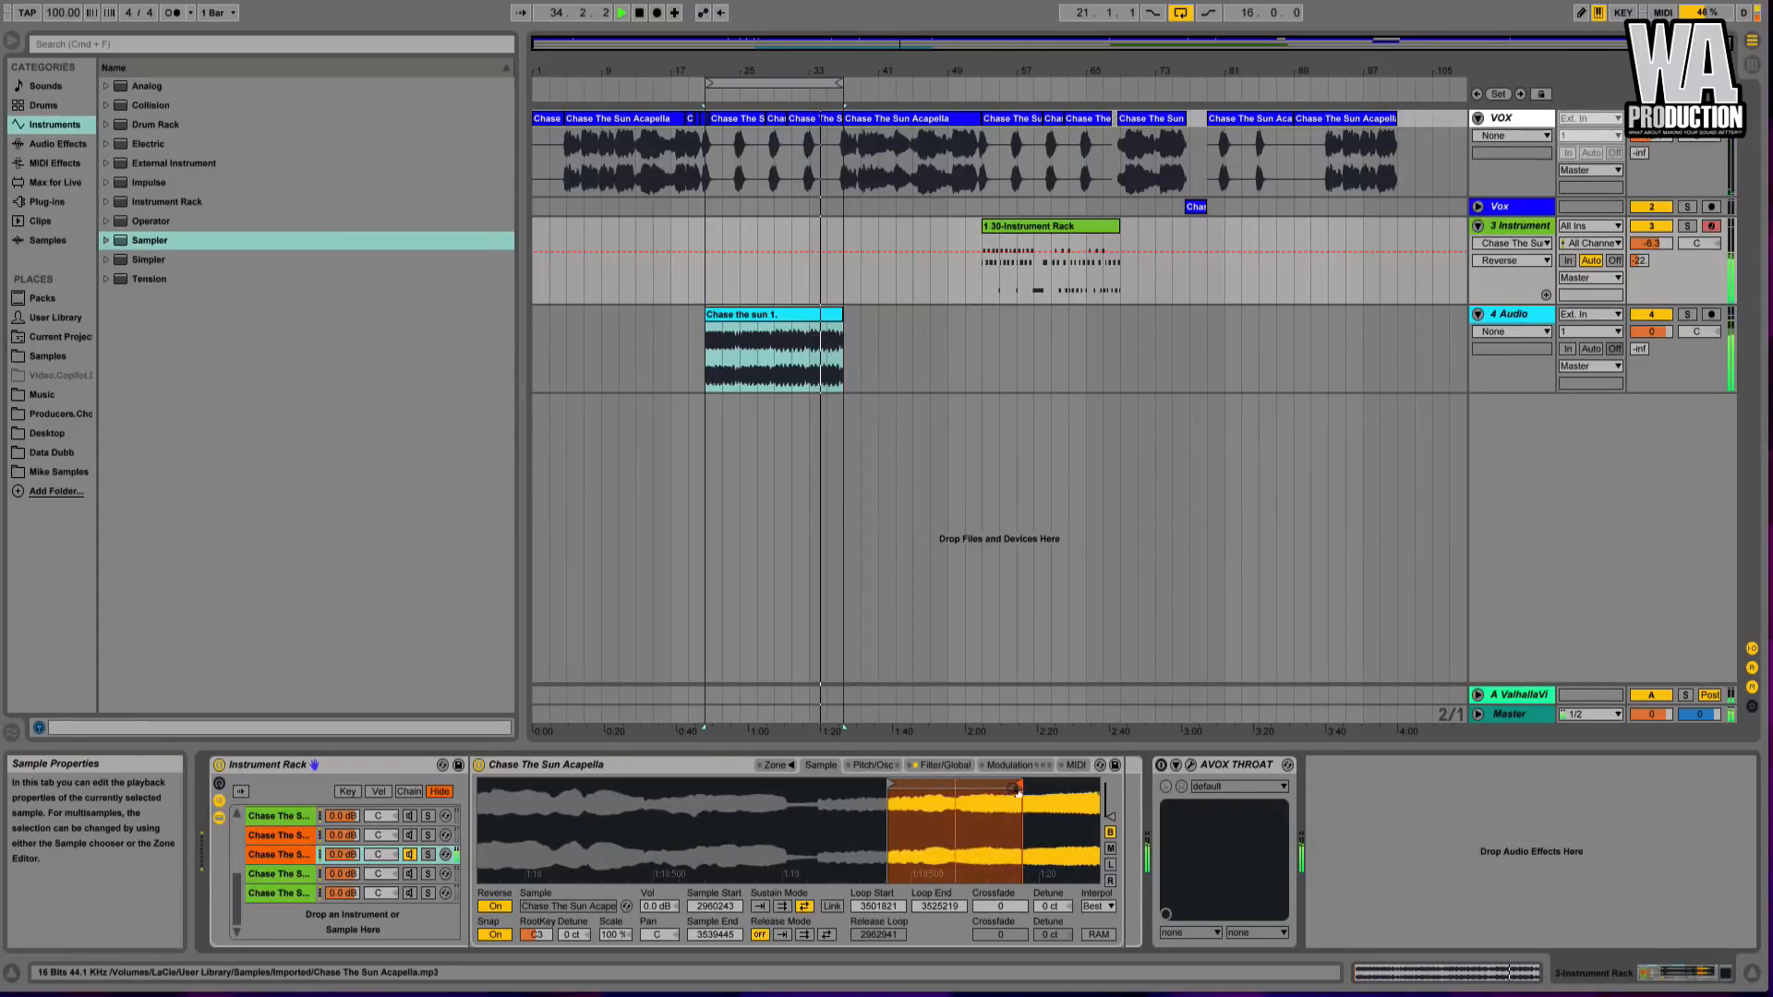
{"action": "left_click_drag", "start_coordinate": [894, 784], "coordinate": [927, 772]}
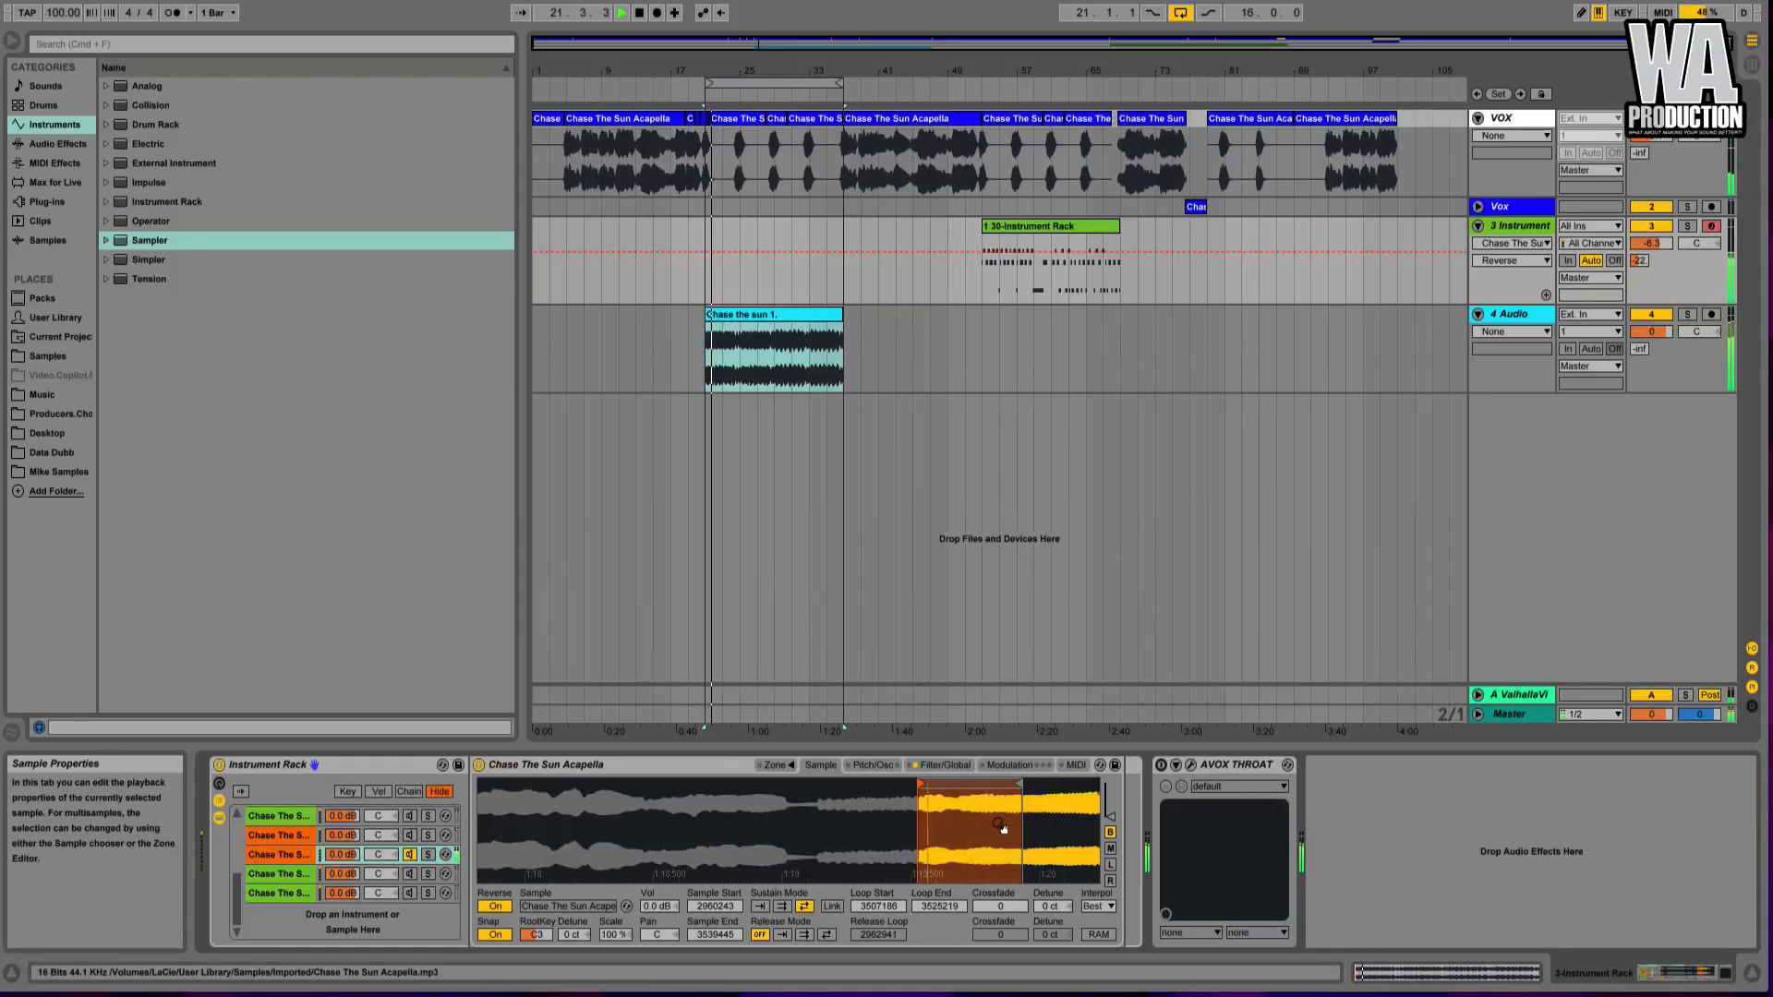
{"action": "left_click_drag", "start_coordinate": [1004, 828], "coordinate": [845, 829]}
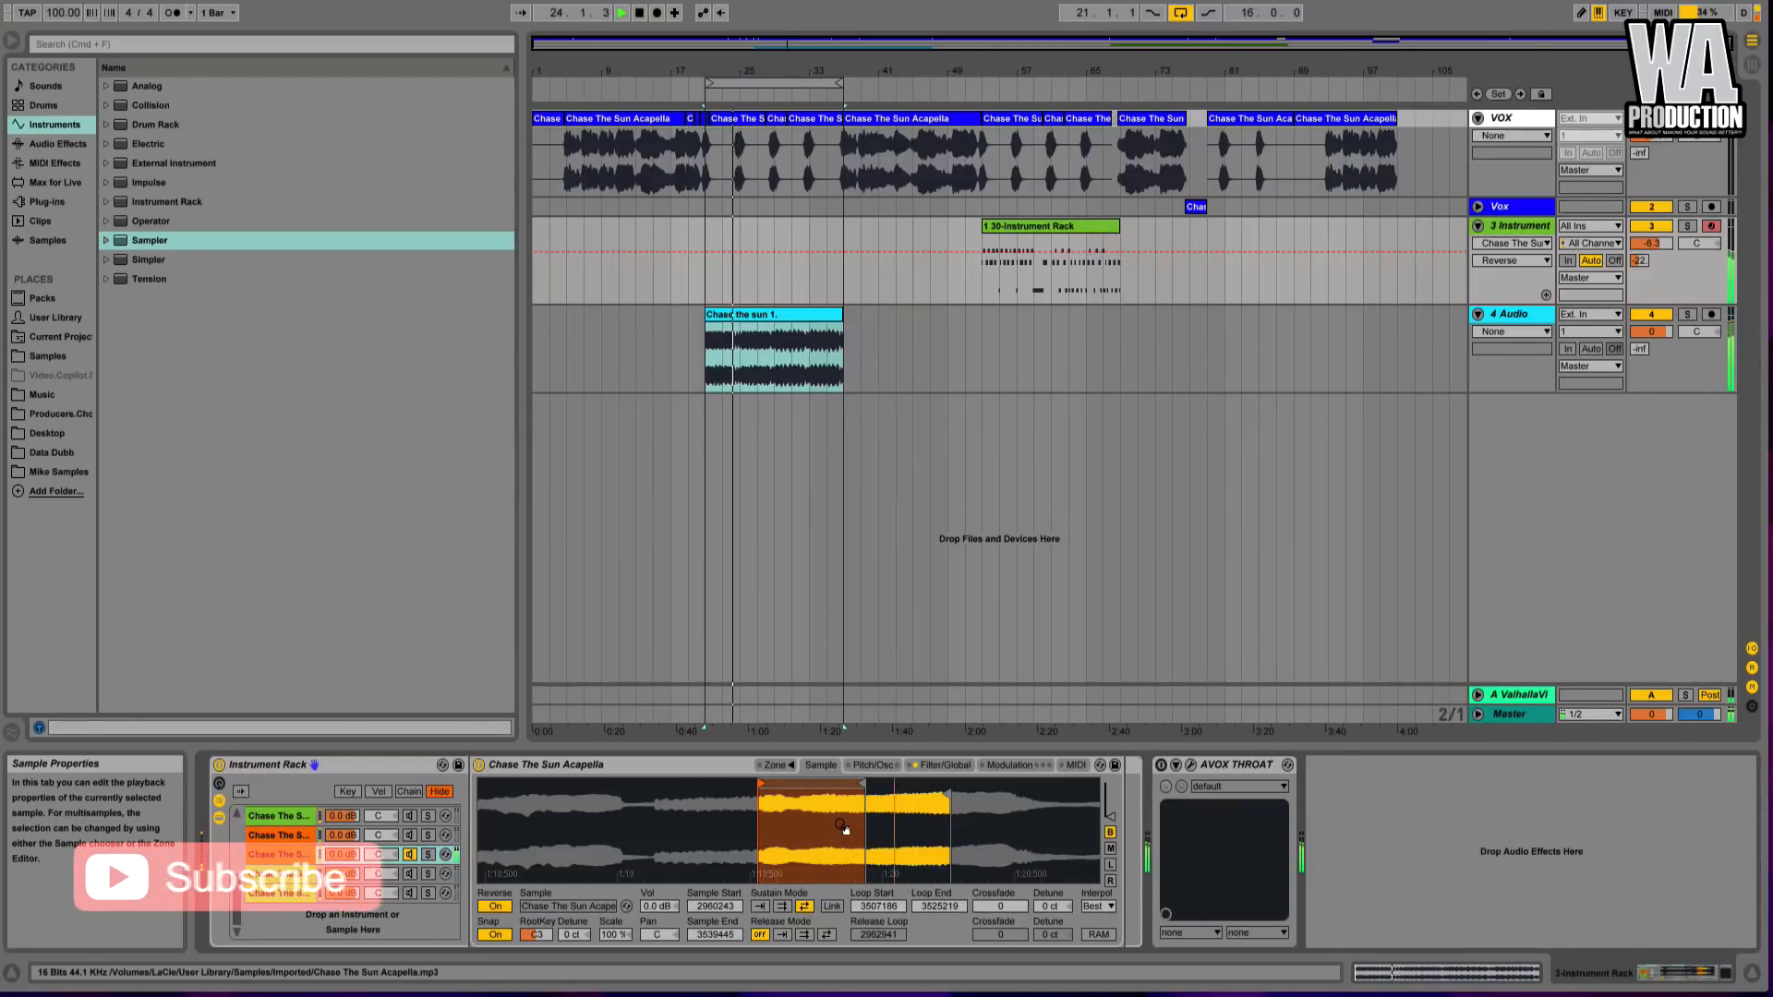
- Stop playback and set the audio buffer size to 256 samples
{"action": "key", "text": "space"}
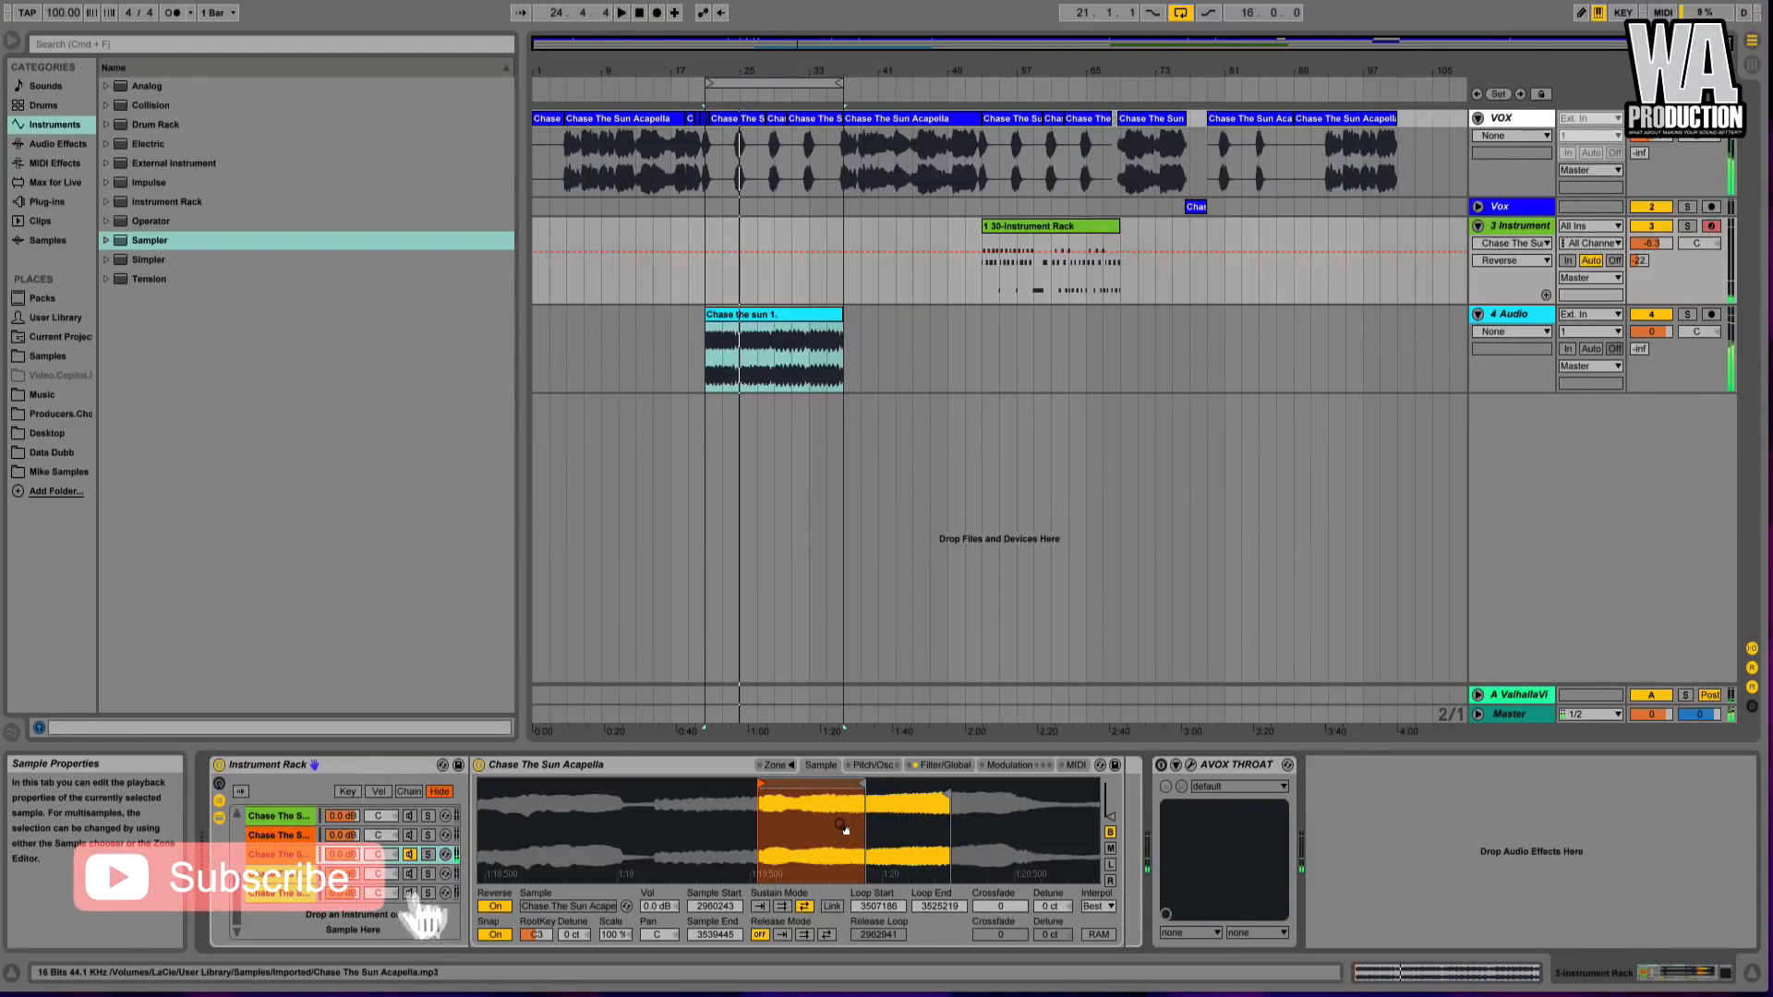
{"action": "key", "text": "super+comma"}
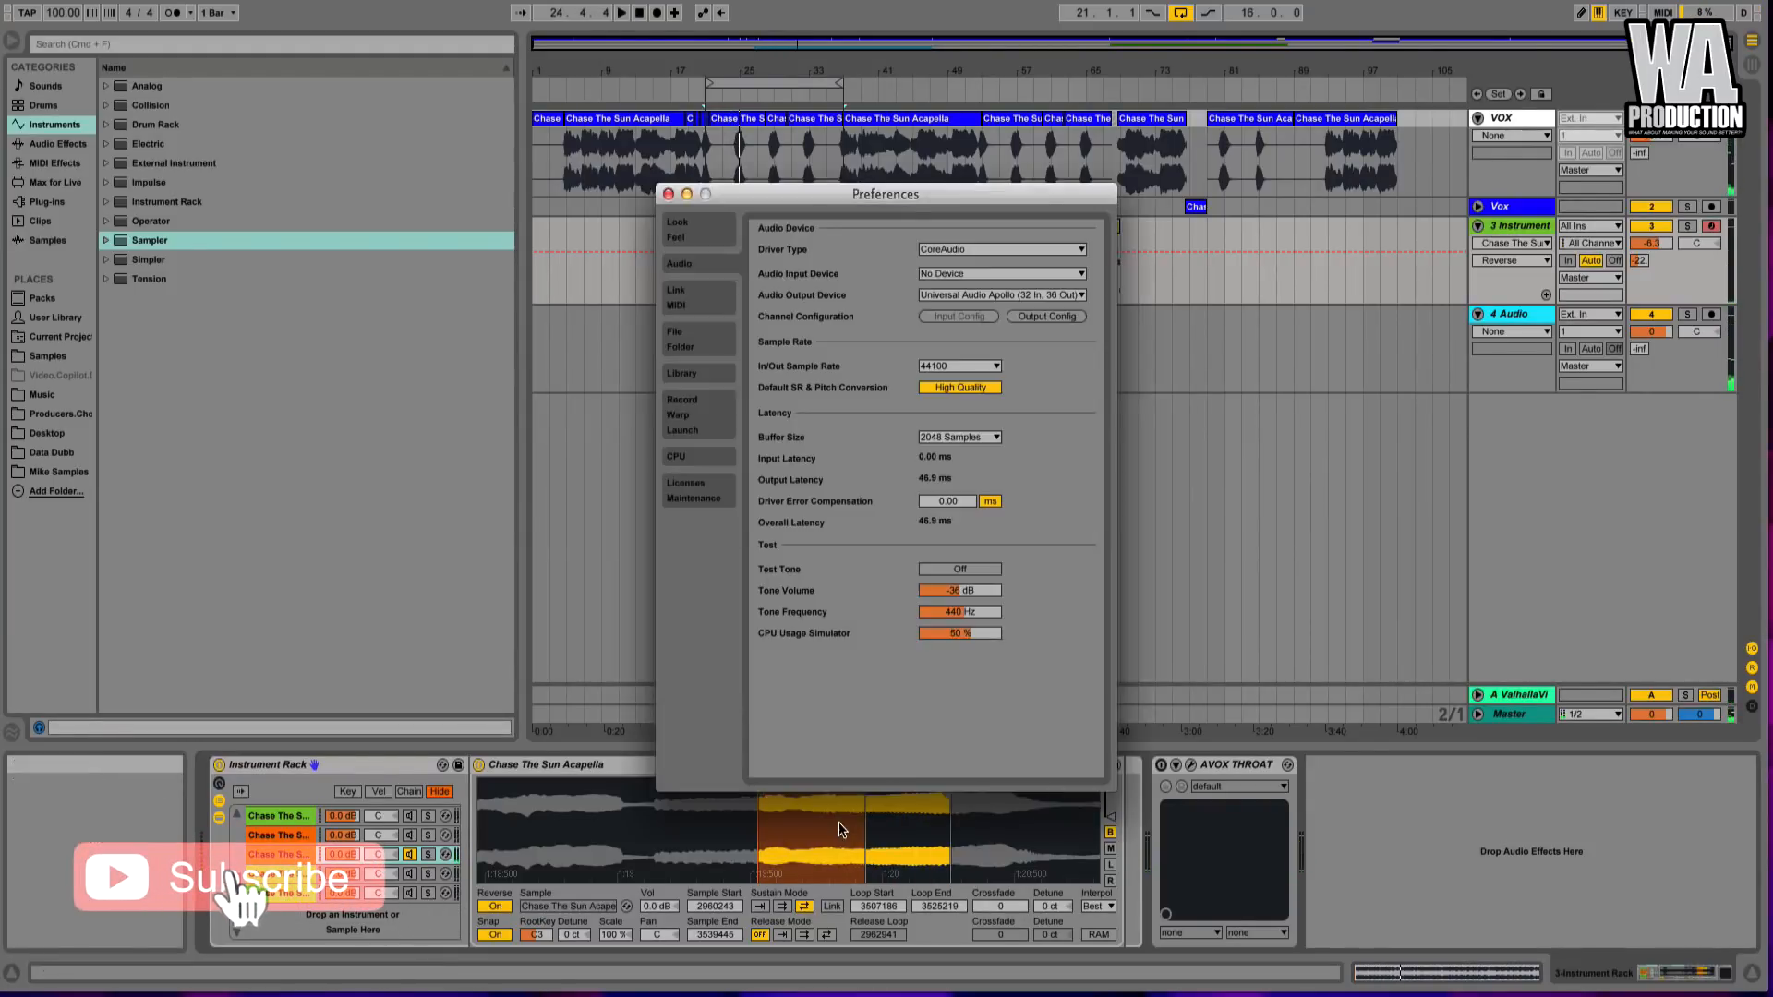
{"action": "left_click", "coordinate": [961, 437]}
{"action": "left_click", "coordinate": [956, 497]}
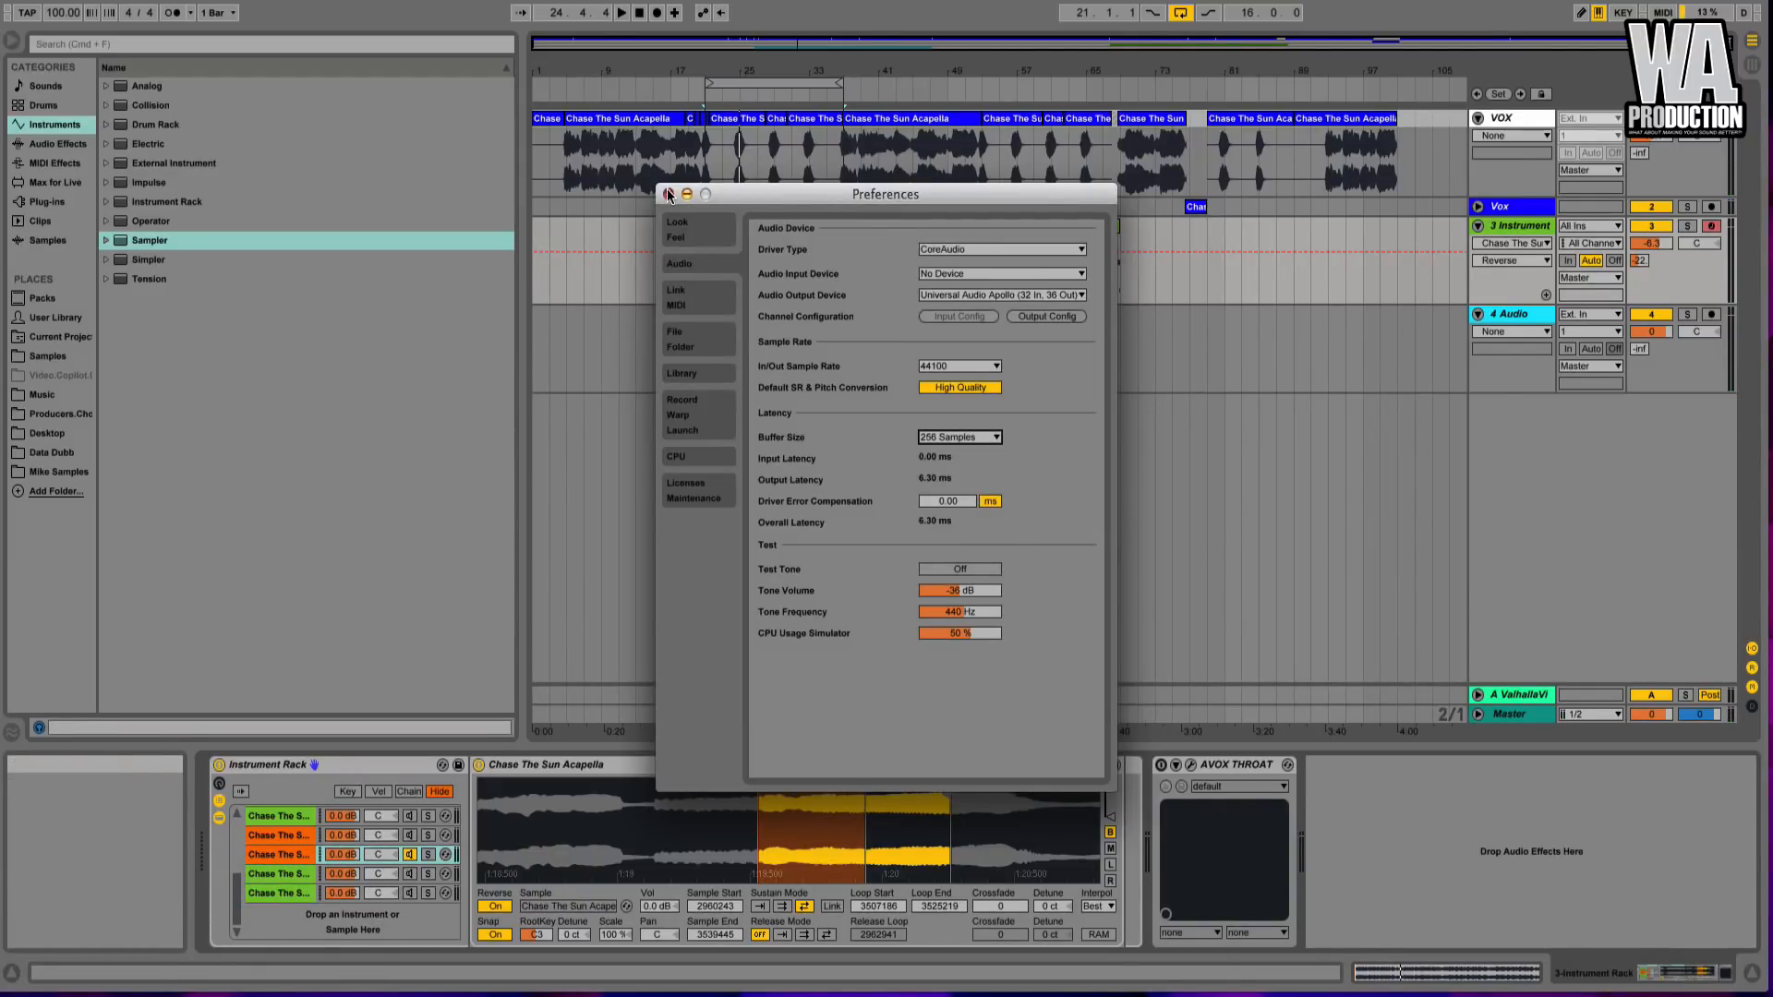
{"action": "left_click", "coordinate": [669, 195]}
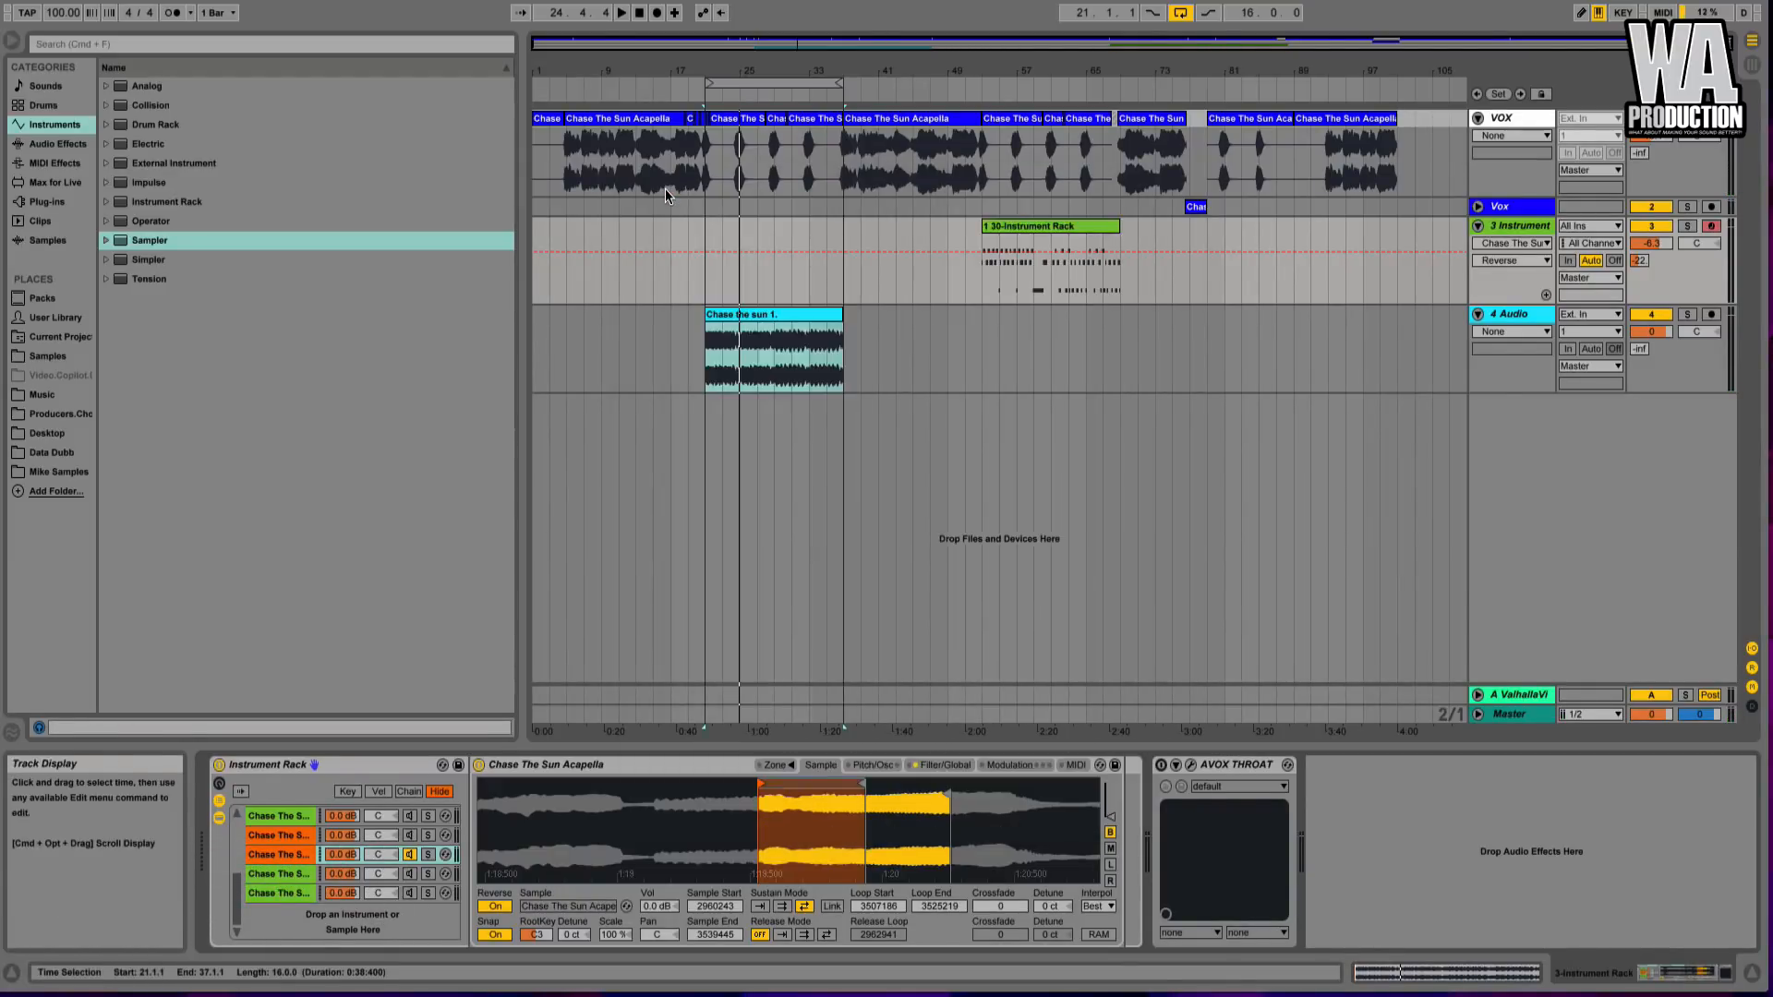
- Set the orange active chain's release mode to loop back and forth, with the release loop start at 2990575, and play a test note
{"action": "left_click", "coordinate": [292, 862]}
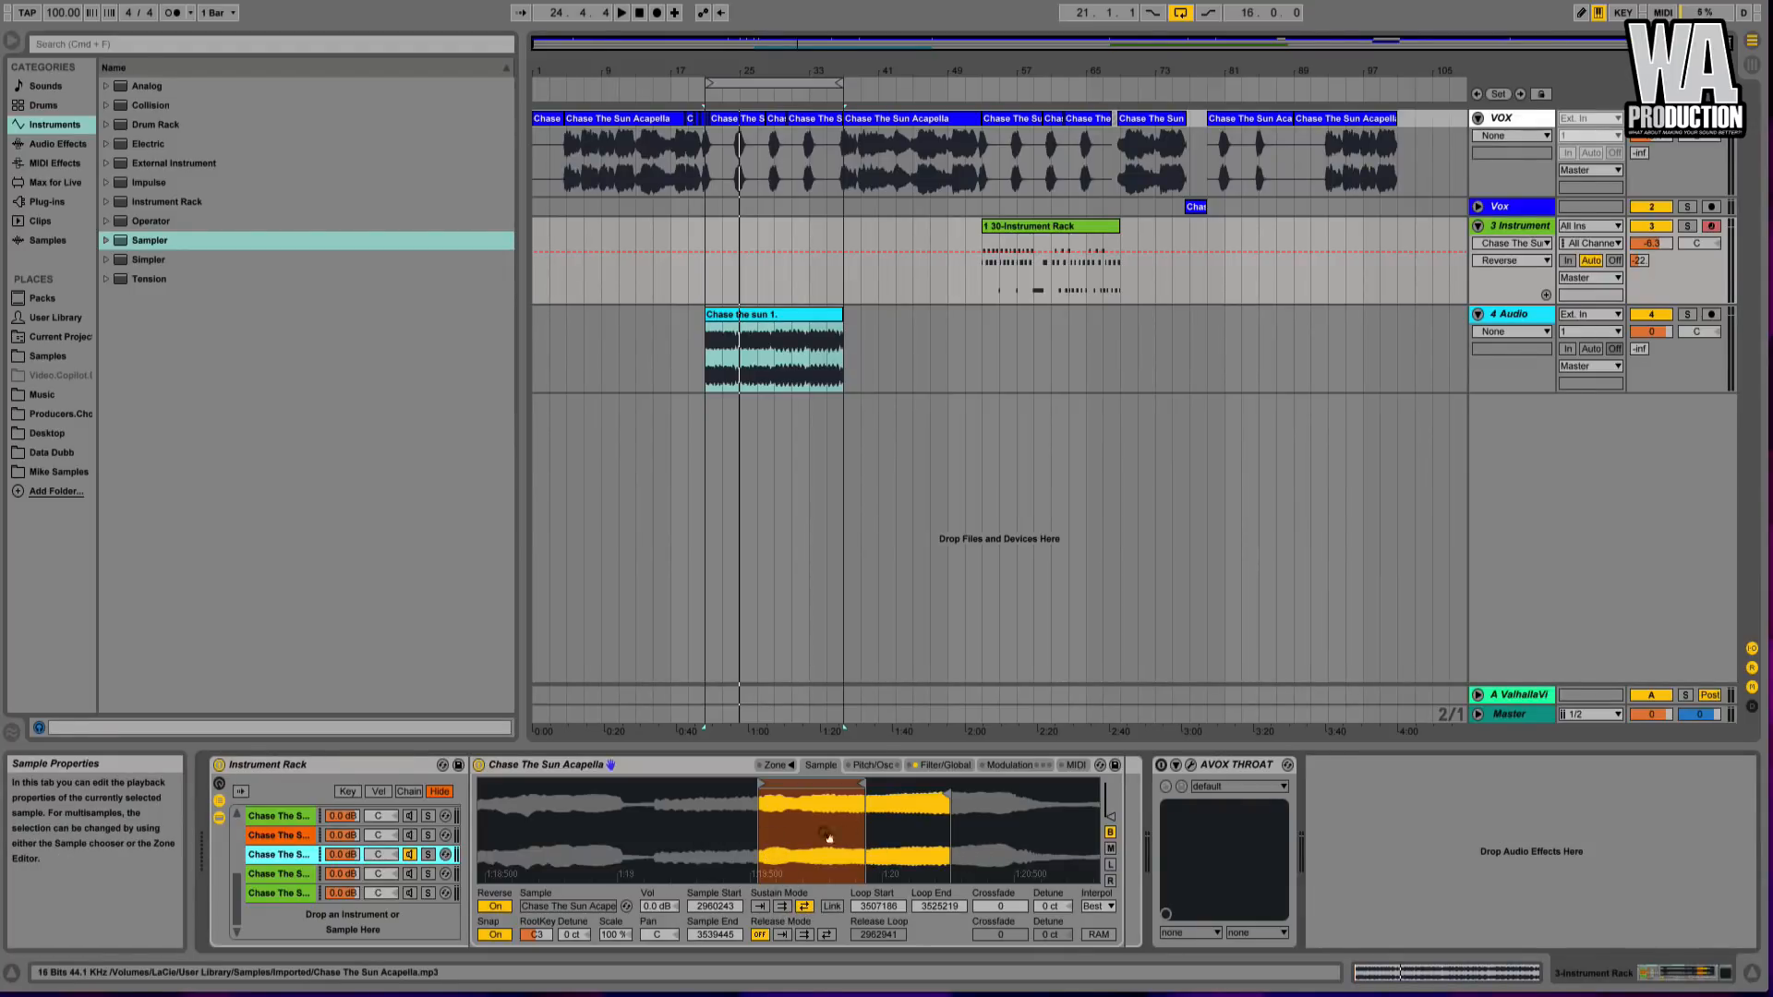
{"action": "left_click", "coordinate": [827, 934]}
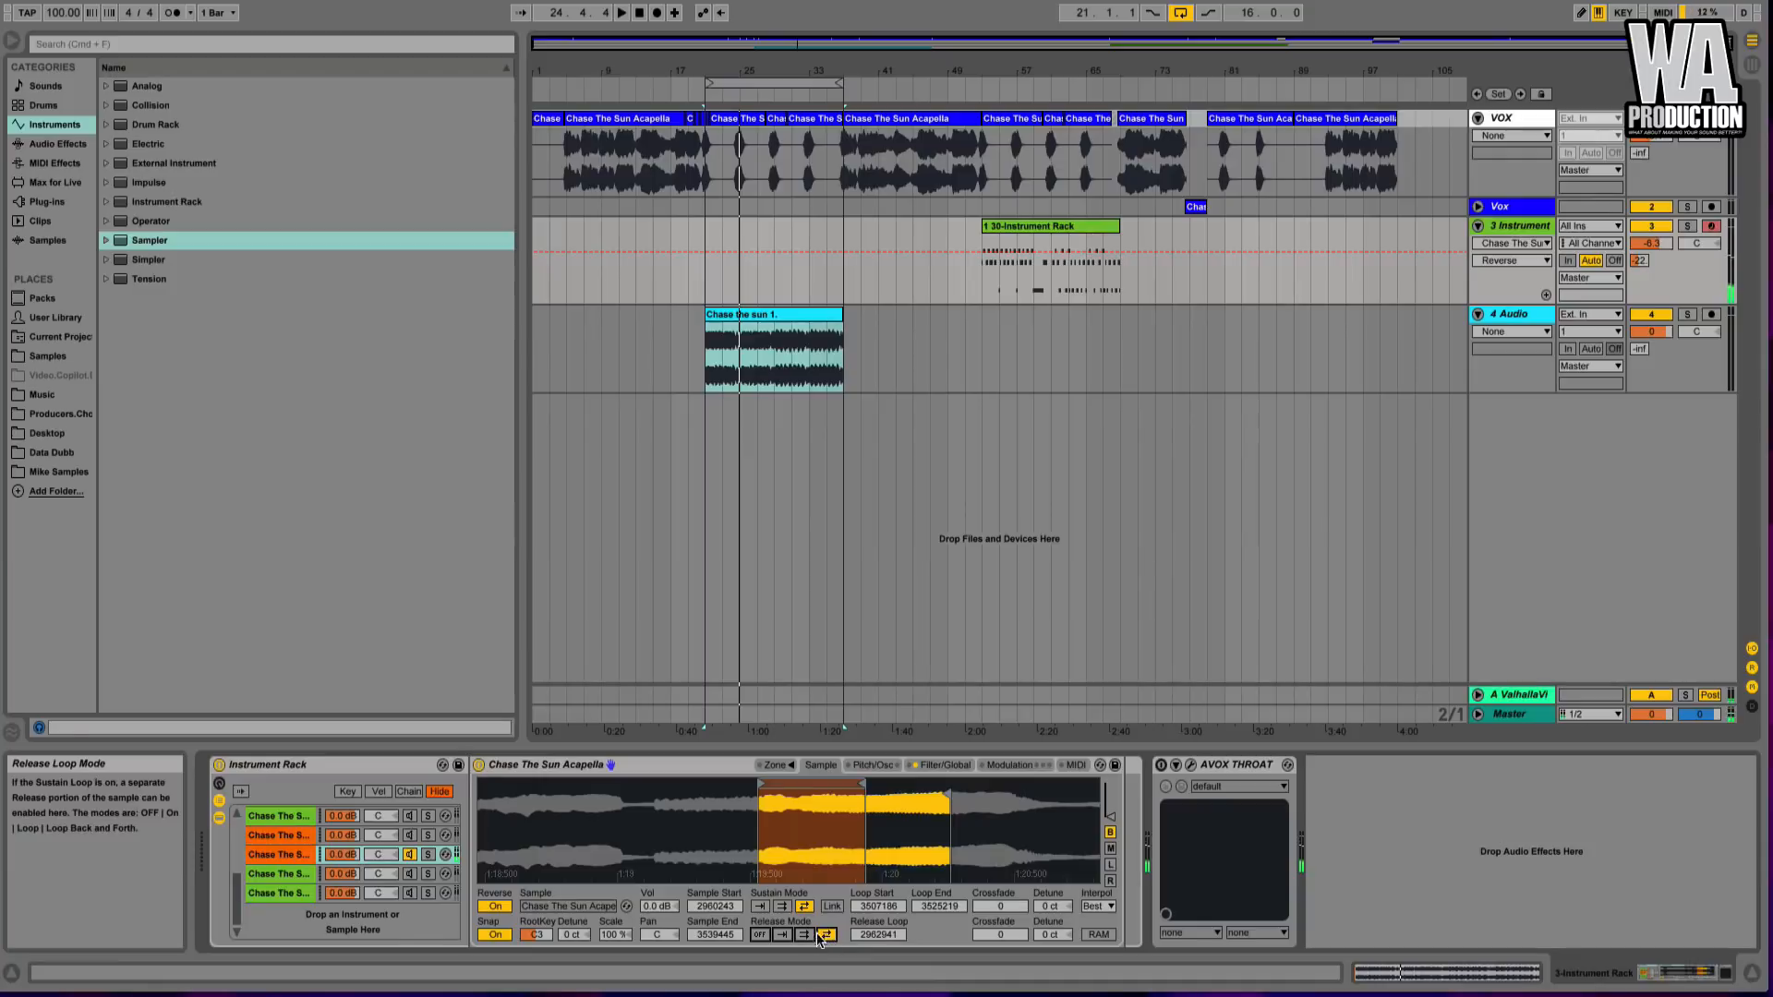
{"action": "mouse_move", "coordinate": [878, 935]}
{"action": "left_mouse_down"}
{"action": "mouse_move", "coordinate": [877, 919]}
{"action": "mouse_move", "coordinate": [877, 934]}
{"action": "left_mouse_up"}
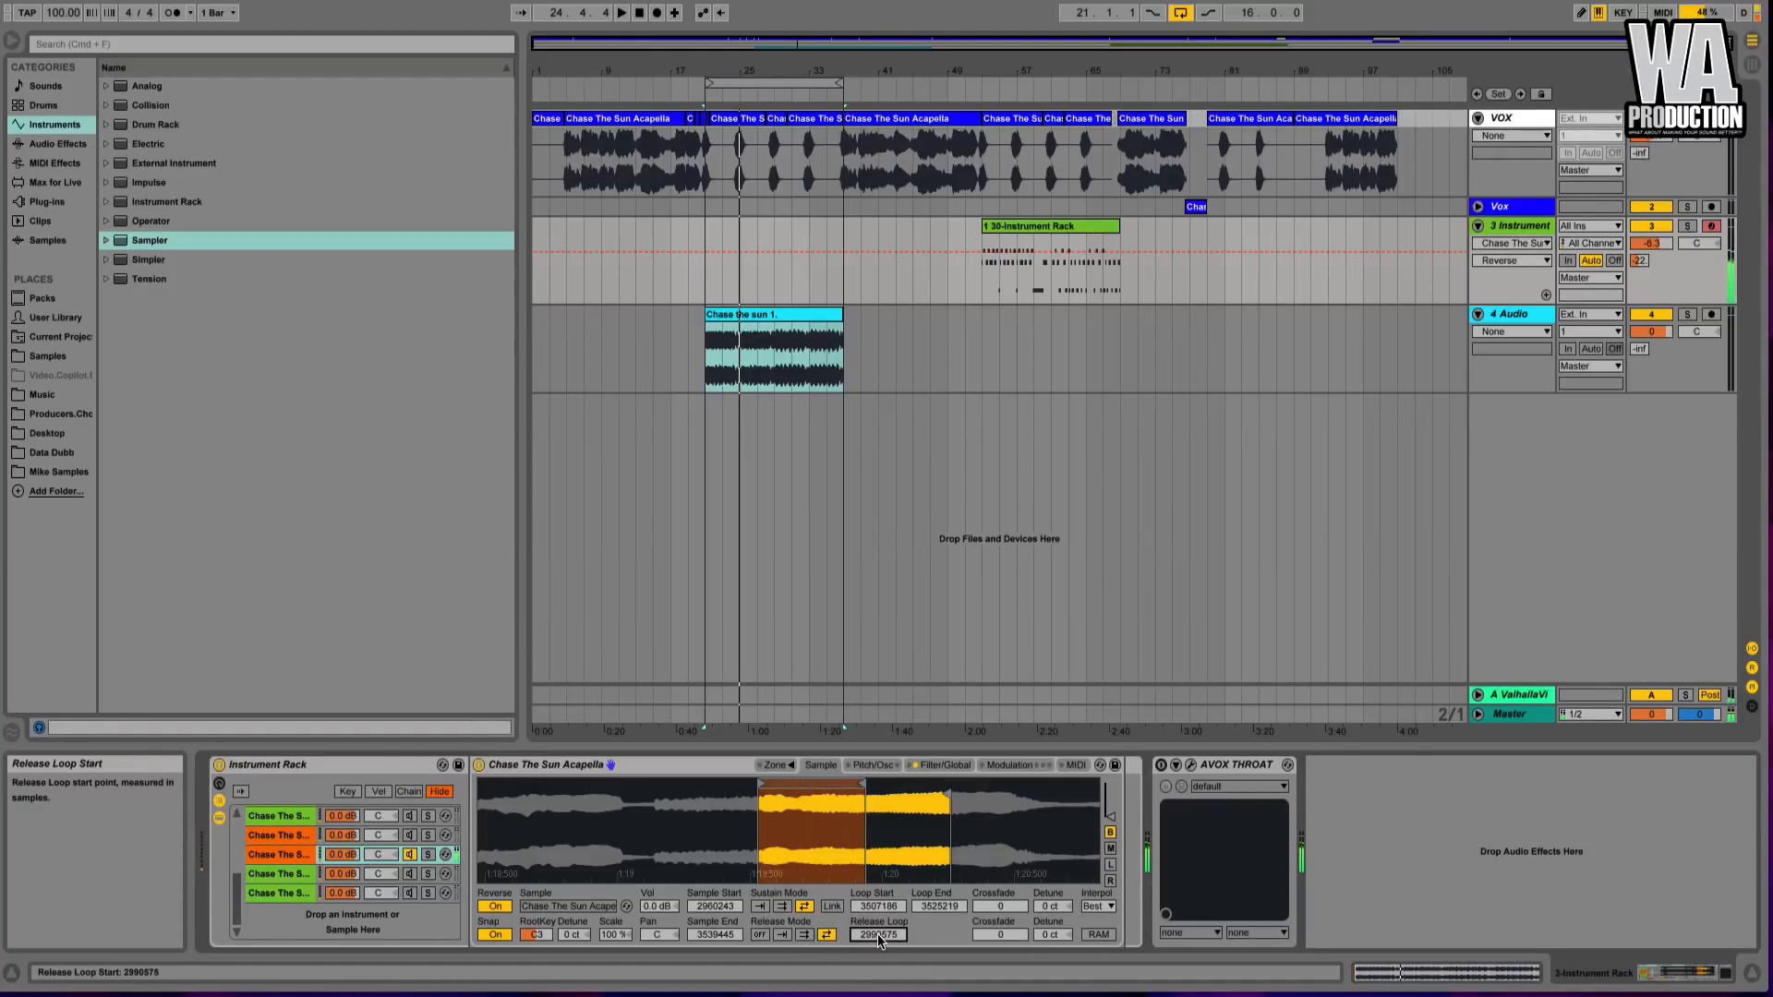
{"action": "left_click", "coordinate": [828, 934]}
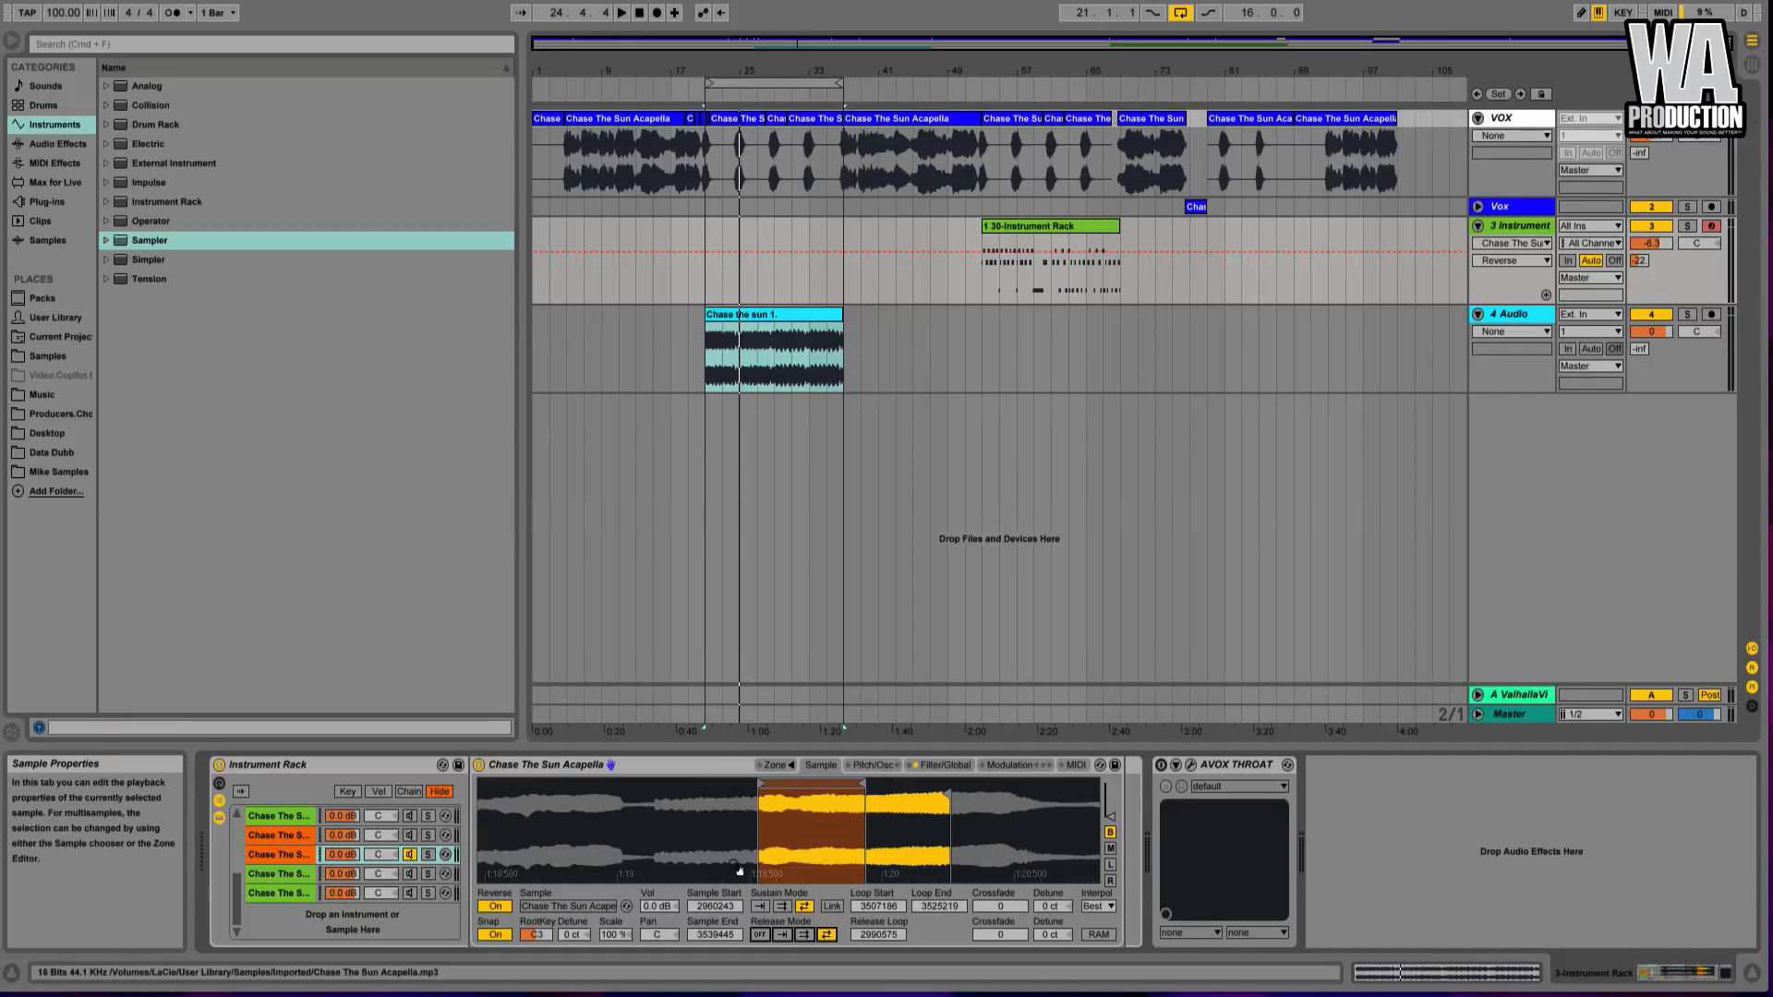
{"action": "key", "text": "a"}
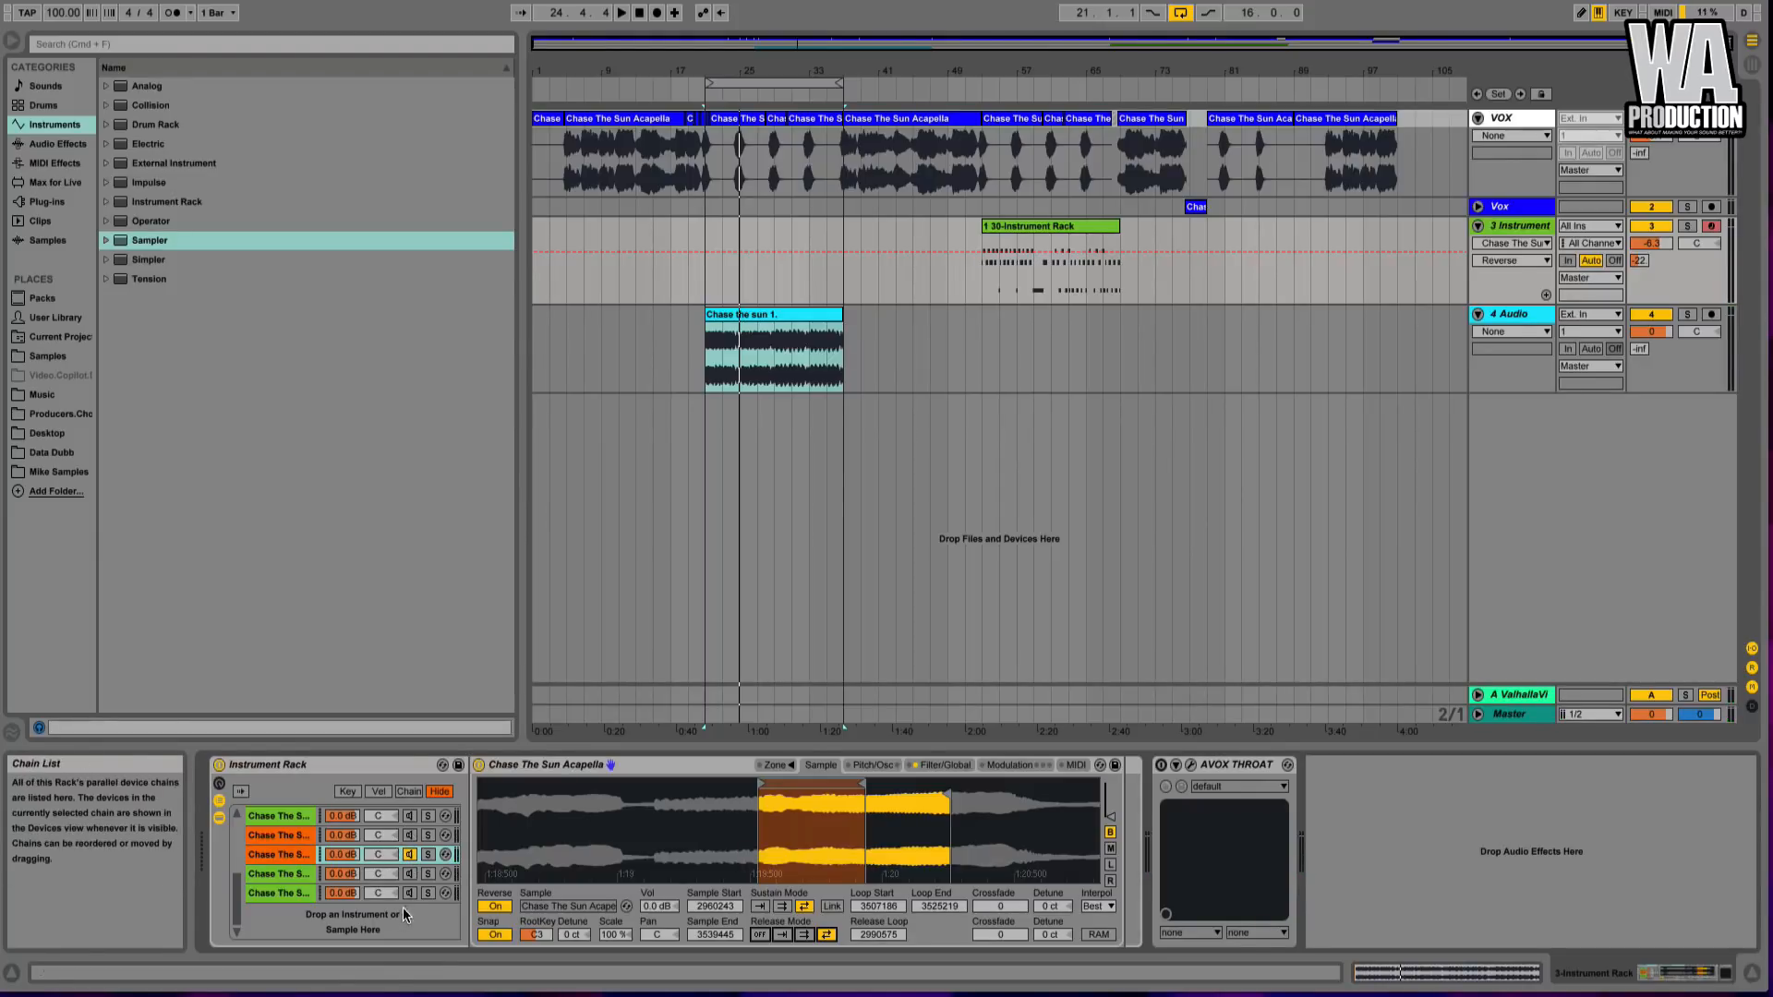
- Deactivate the edited orange chain in the Instrument Rack and assign it a different color
{"action": "left_click_drag", "start_coordinate": [825, 839], "coordinate": [1097, 841]}
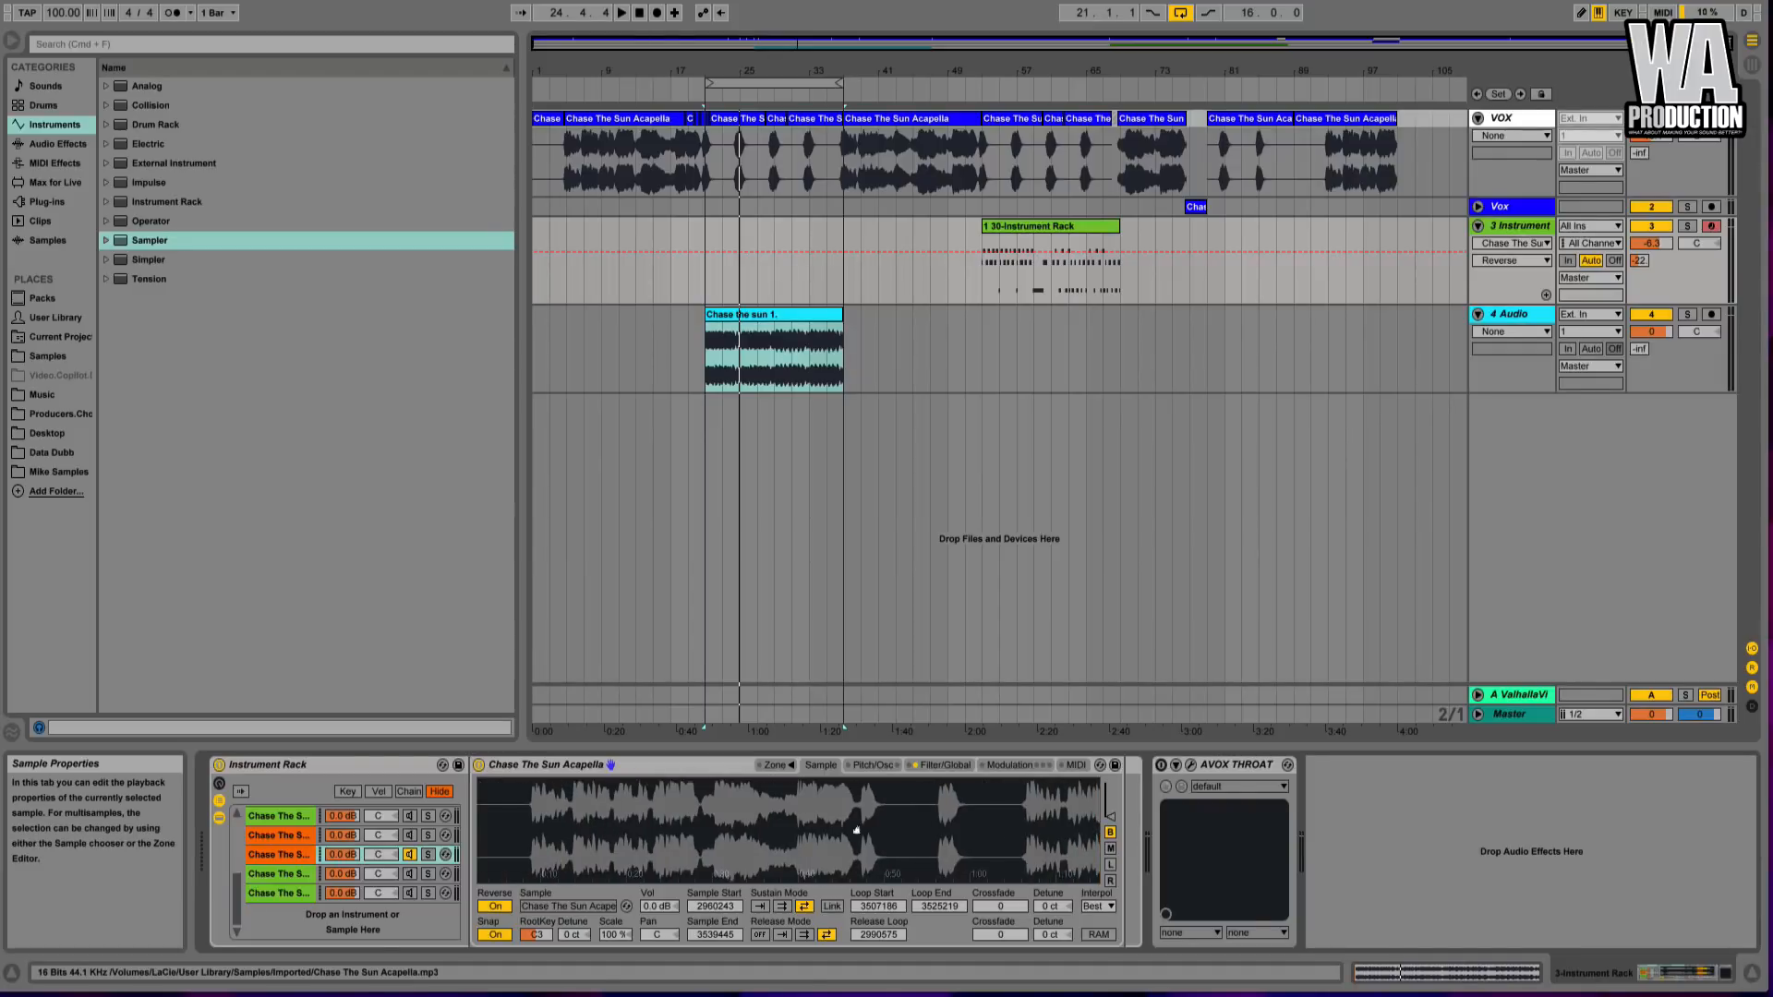
{"action": "left_click_drag", "start_coordinate": [856, 831], "coordinate": [695, 785]}
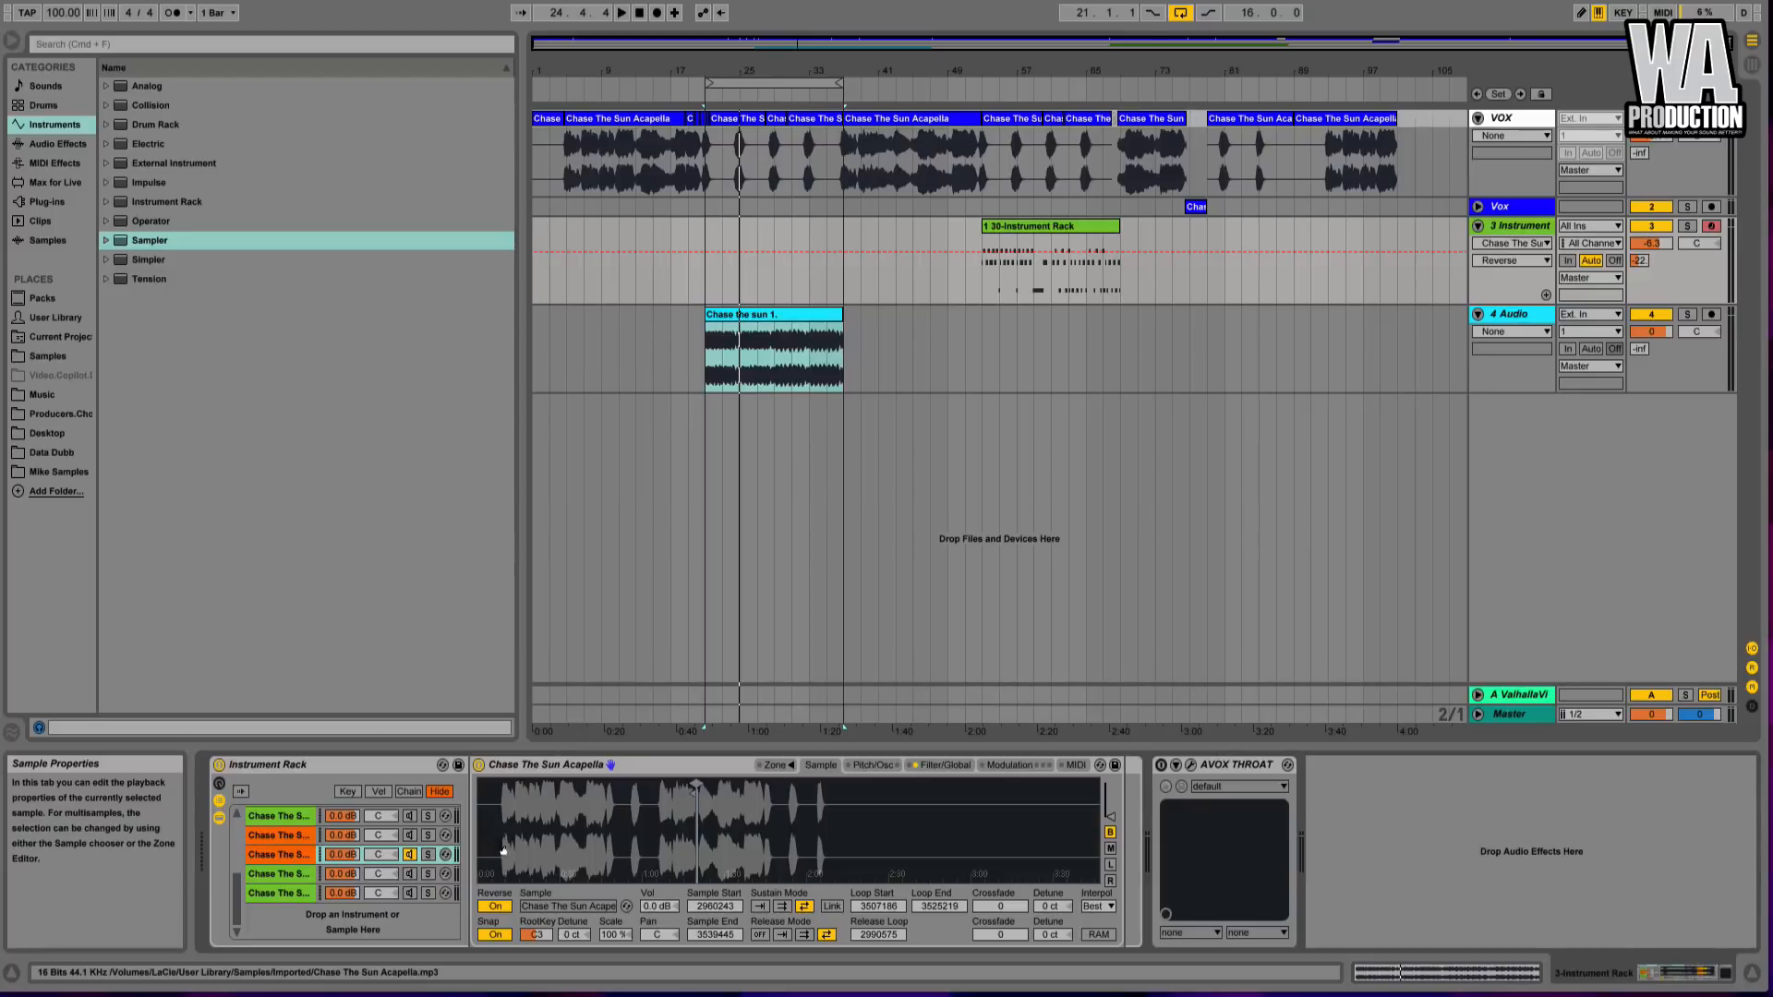
{"action": "left_click_drag", "start_coordinate": [699, 809], "coordinate": [697, 906]}
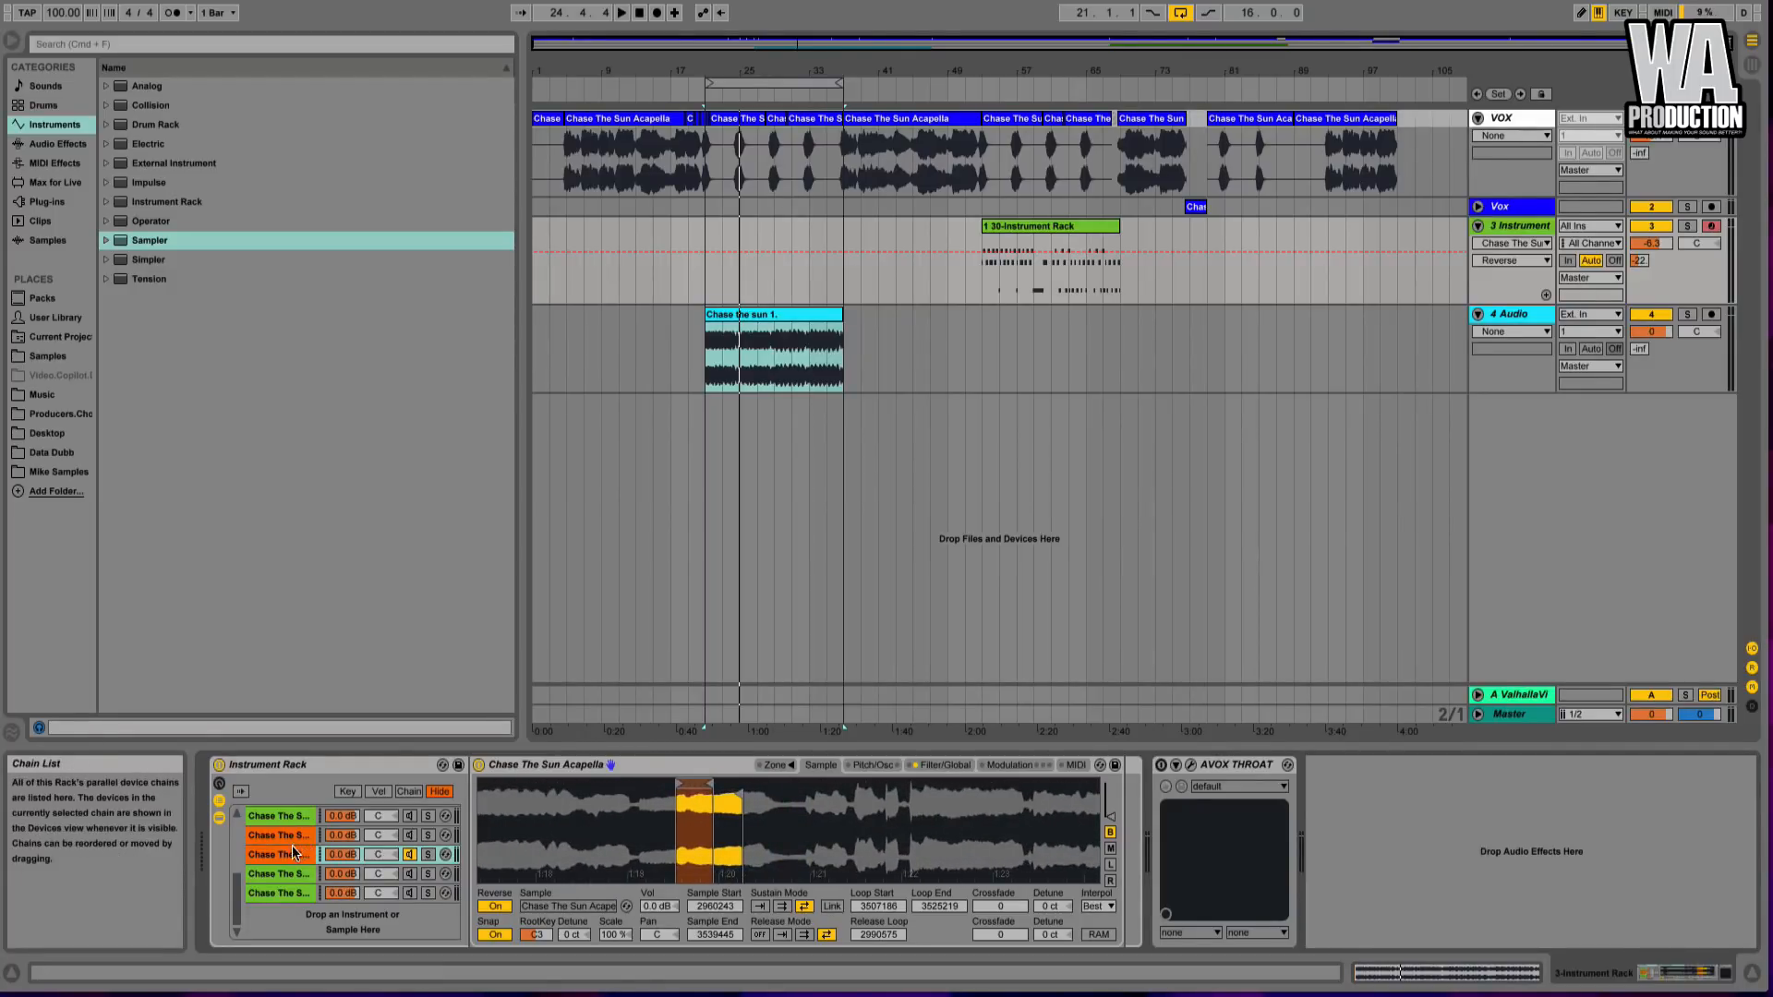
{"action": "left_click", "coordinate": [409, 855]}
{"action": "right_click", "coordinate": [290, 851]}
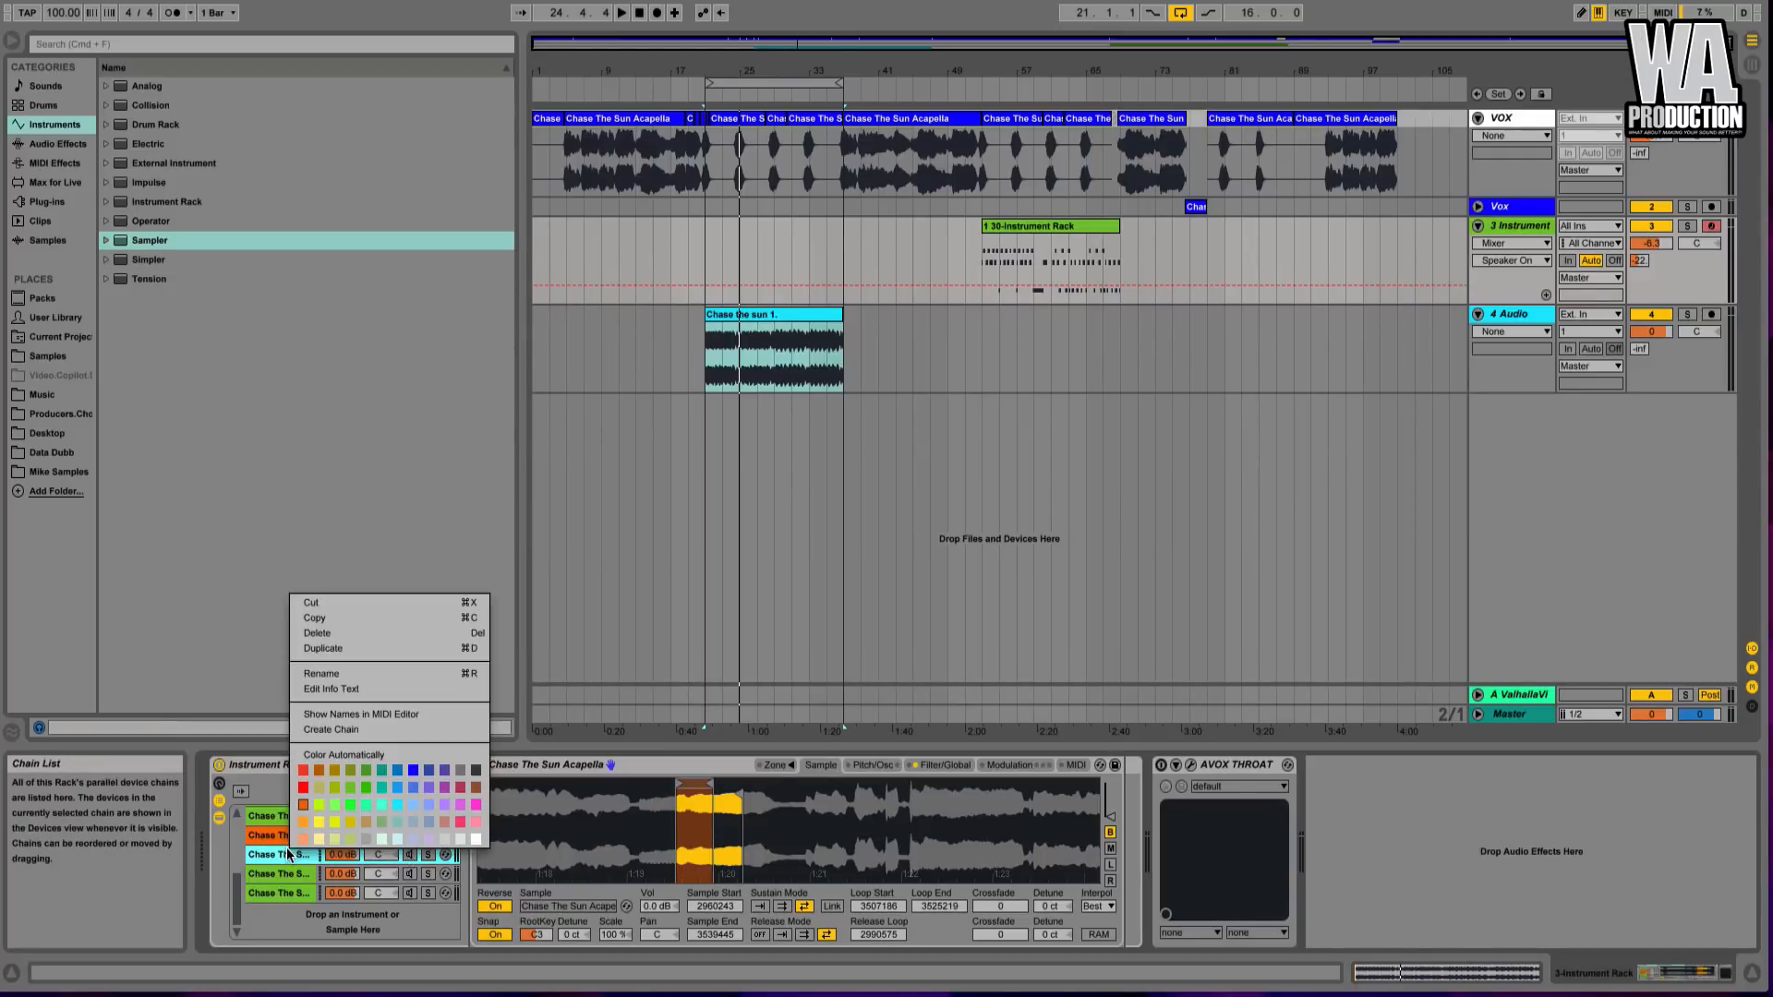
{"action": "left_click", "coordinate": [300, 790]}
- Activate the first chain in the Instrument Rack and start playback of the song
{"action": "scroll", "coordinate": [303, 852], "scroll_direction": "up", "scroll_amount": 5}
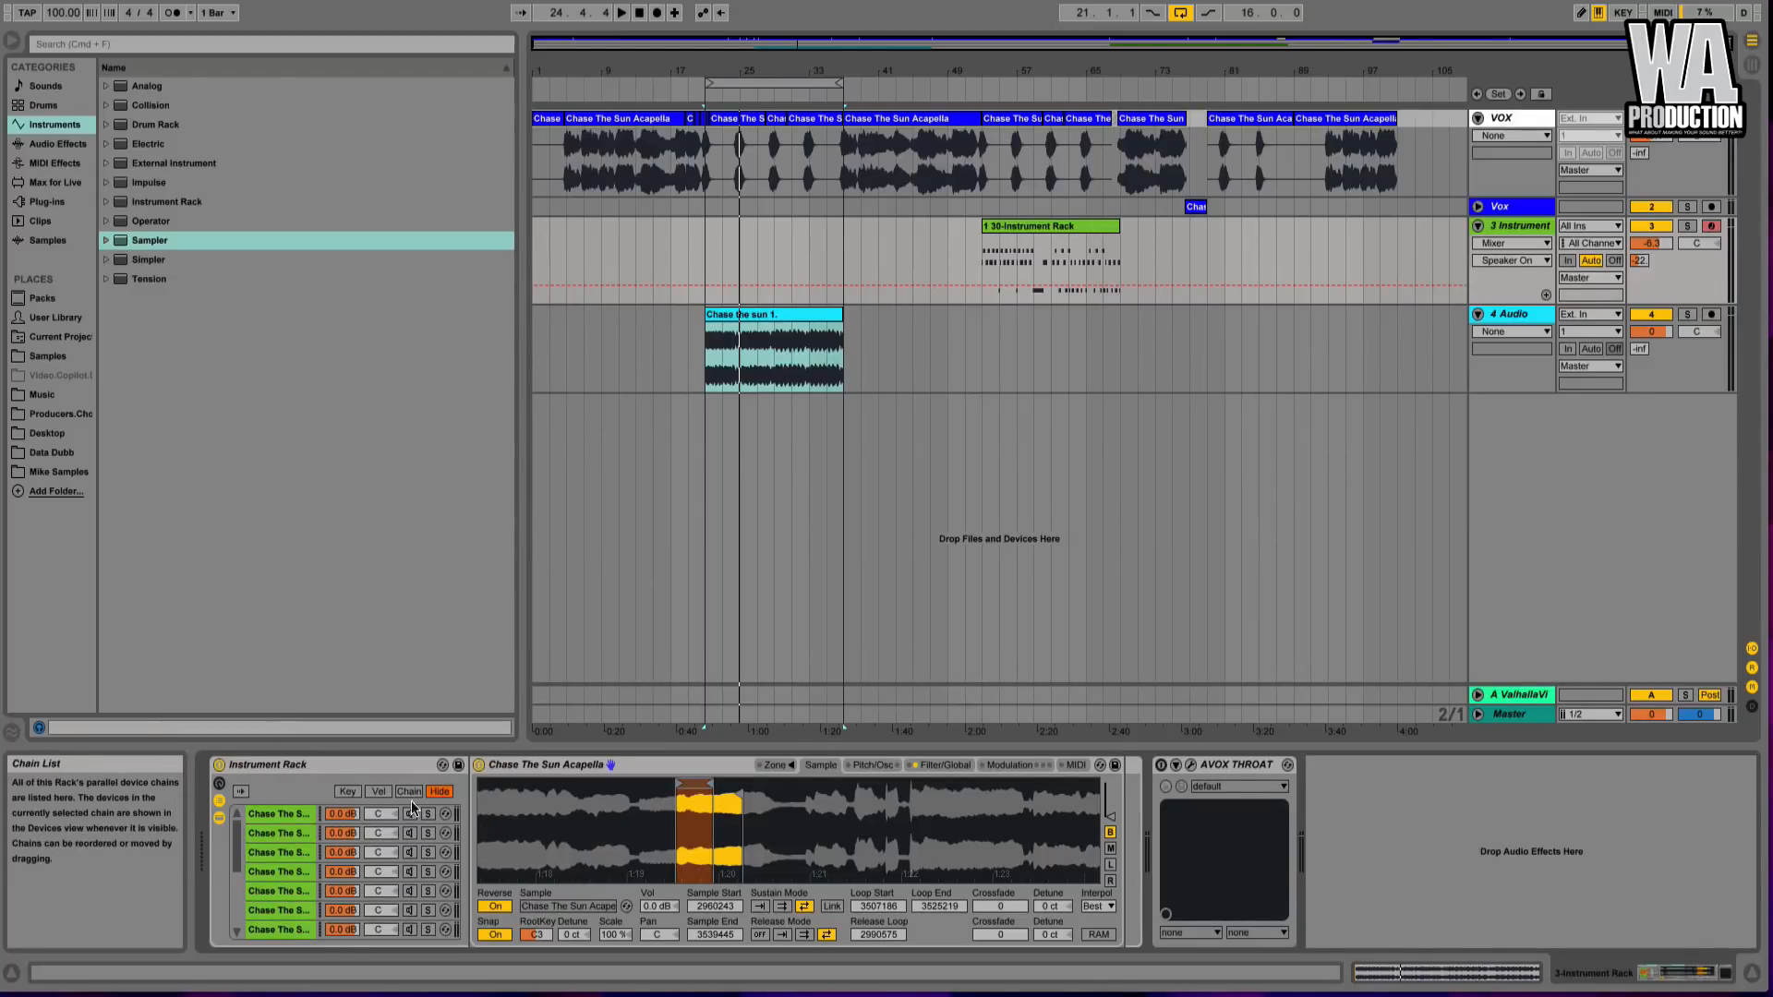
{"action": "left_click", "coordinate": [409, 815]}
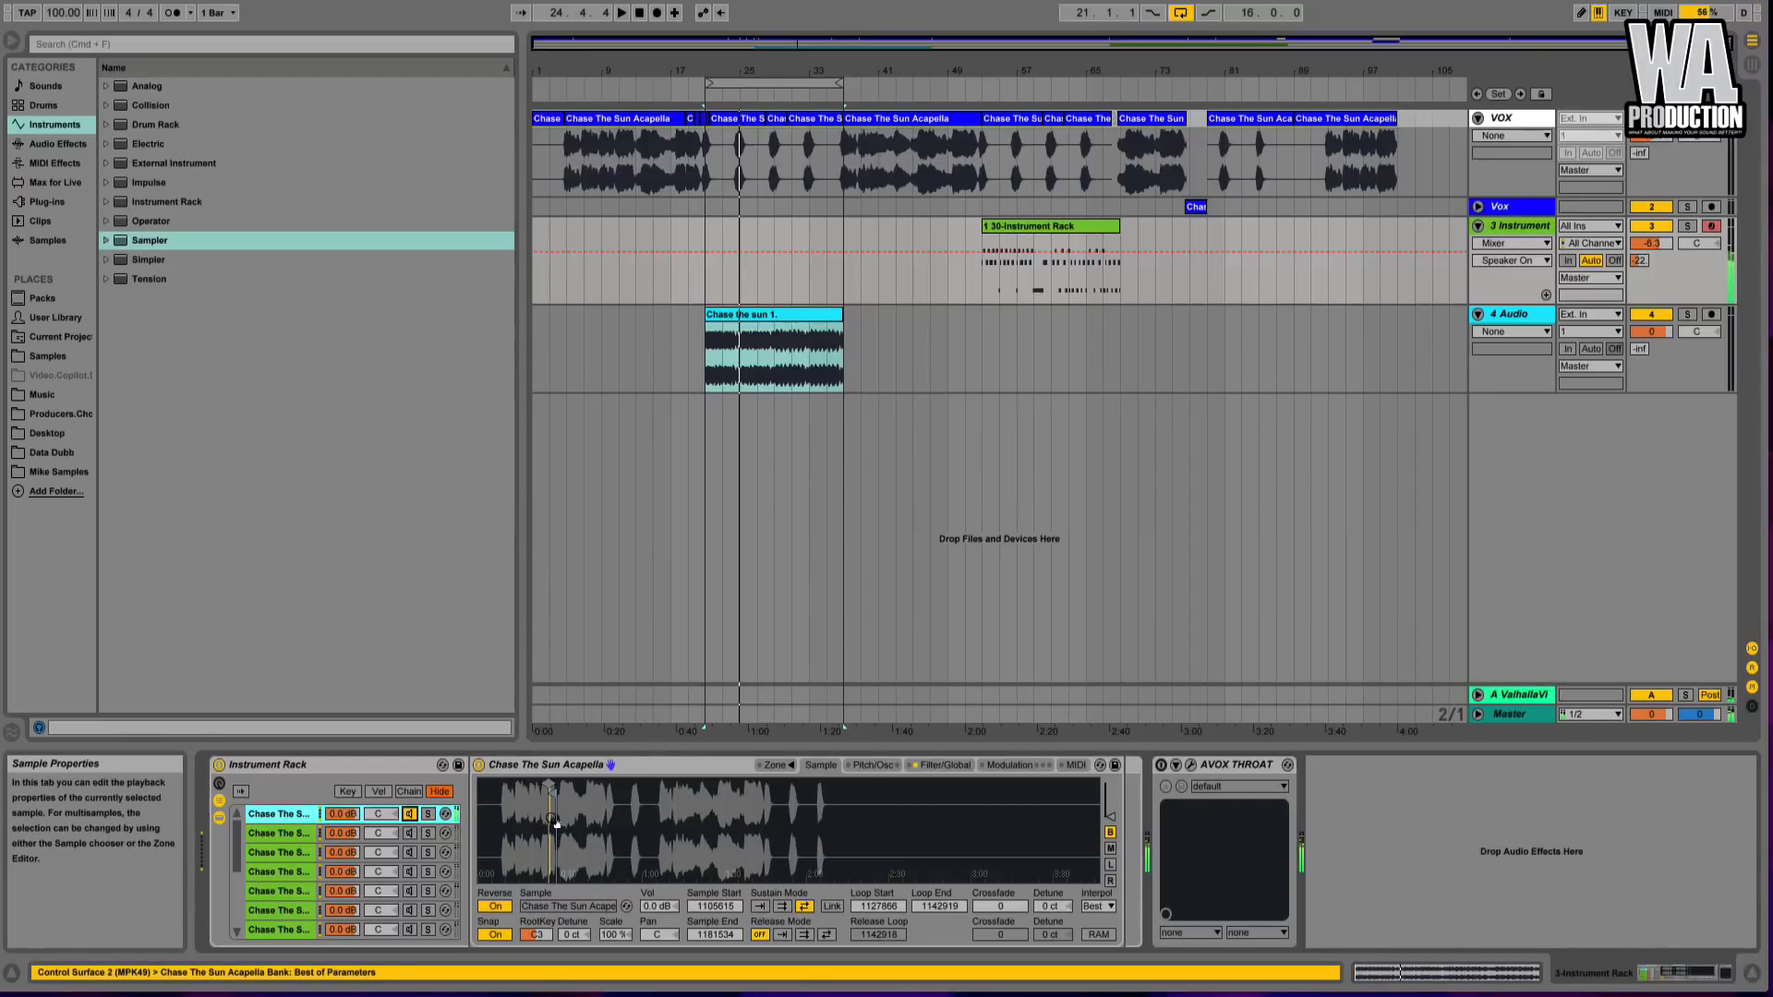
{"action": "key", "text": "space"}
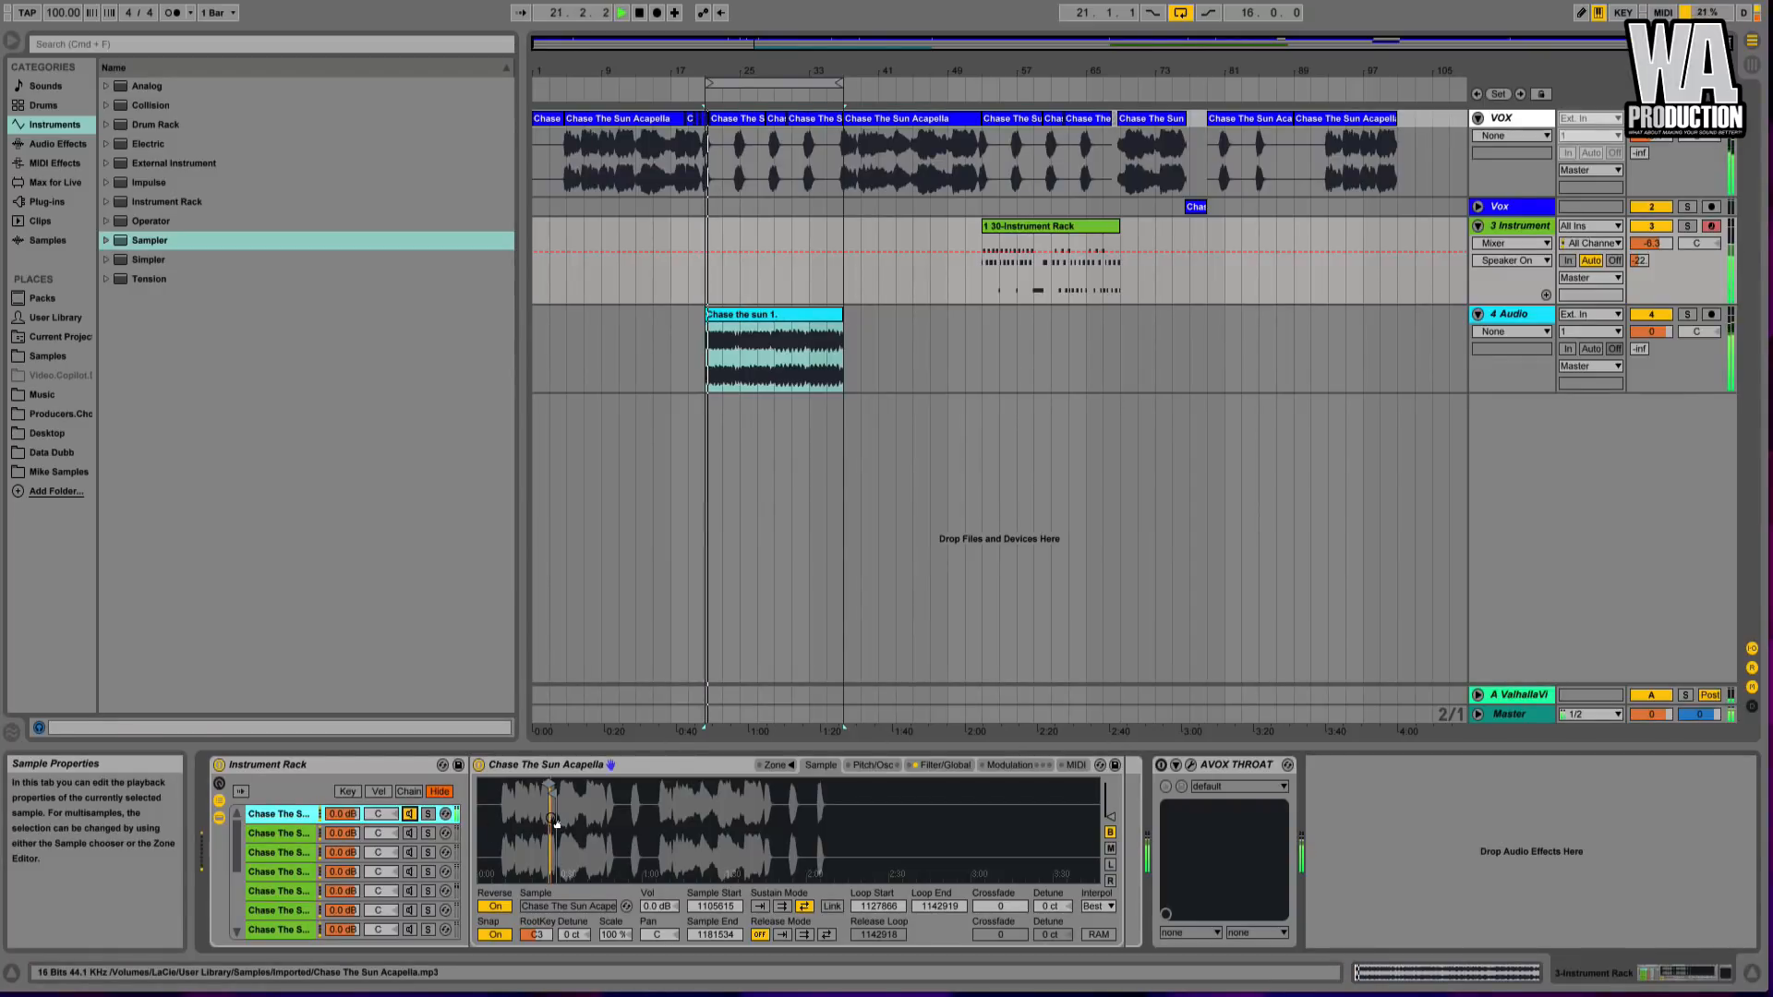
- Increase the audio buffer size in the audio preferences
{"action": "key", "text": "super+comma"}
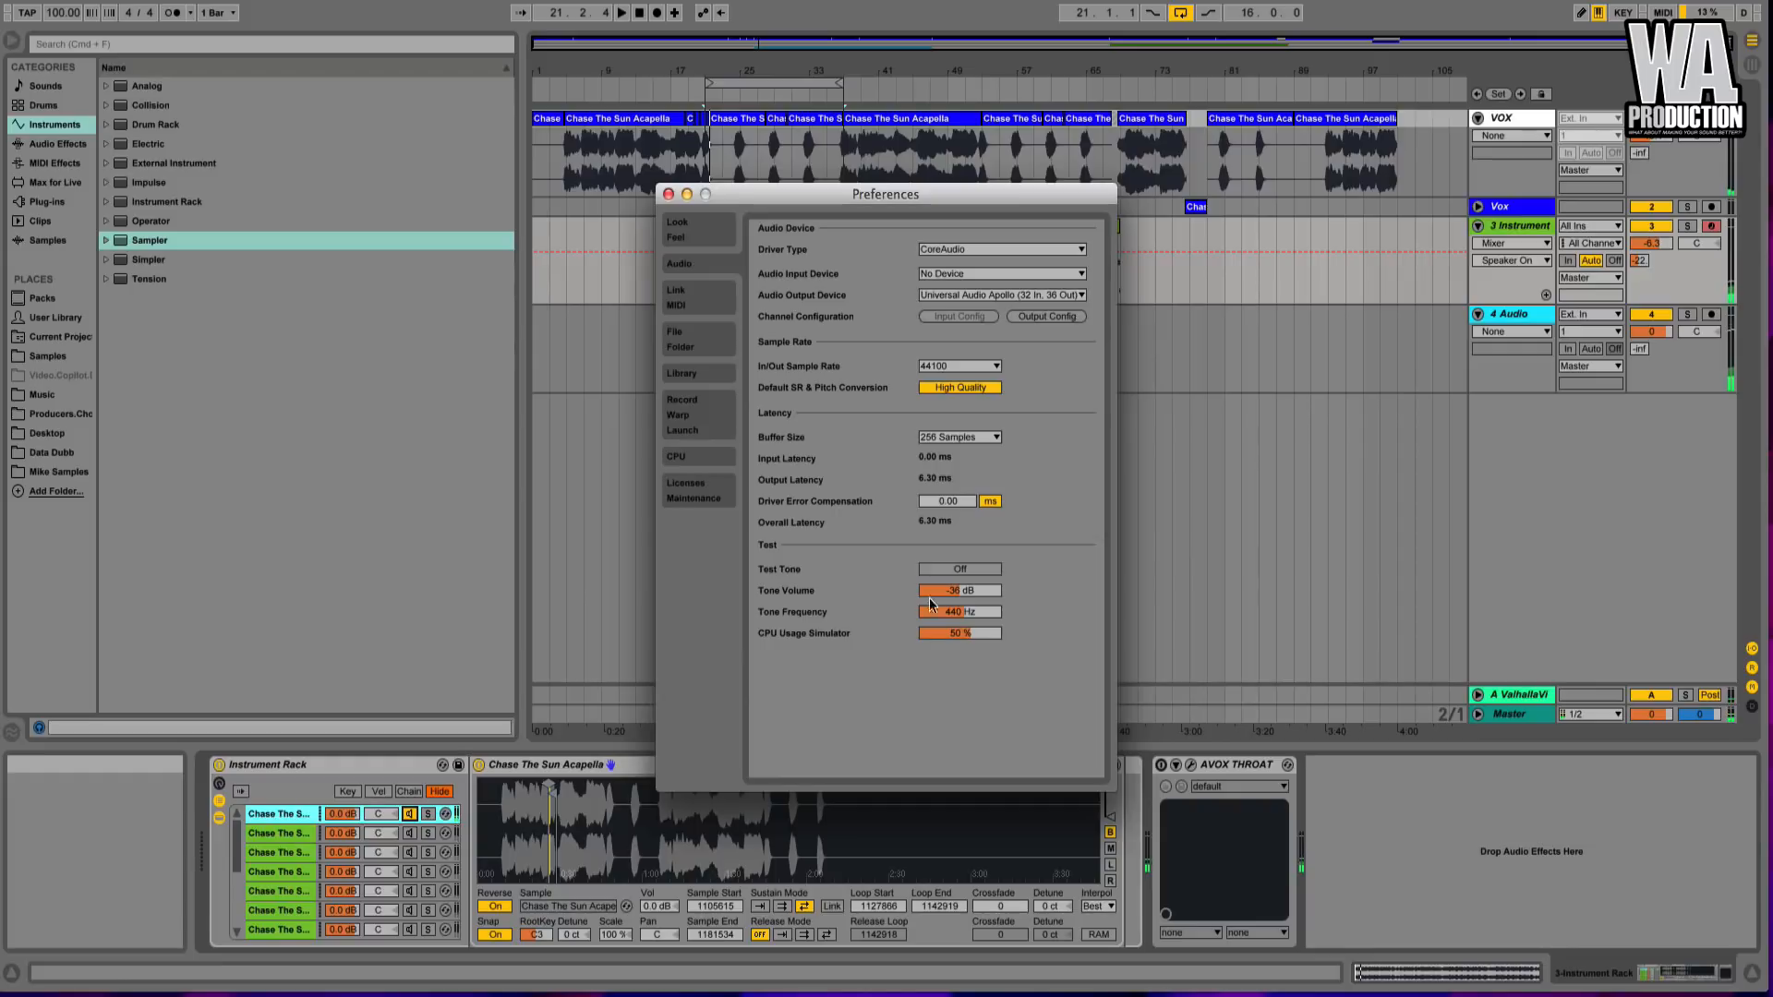
{"action": "left_click", "coordinate": [953, 437]}
{"action": "left_click", "coordinate": [949, 514]}
{"action": "left_click", "coordinate": [668, 194]}
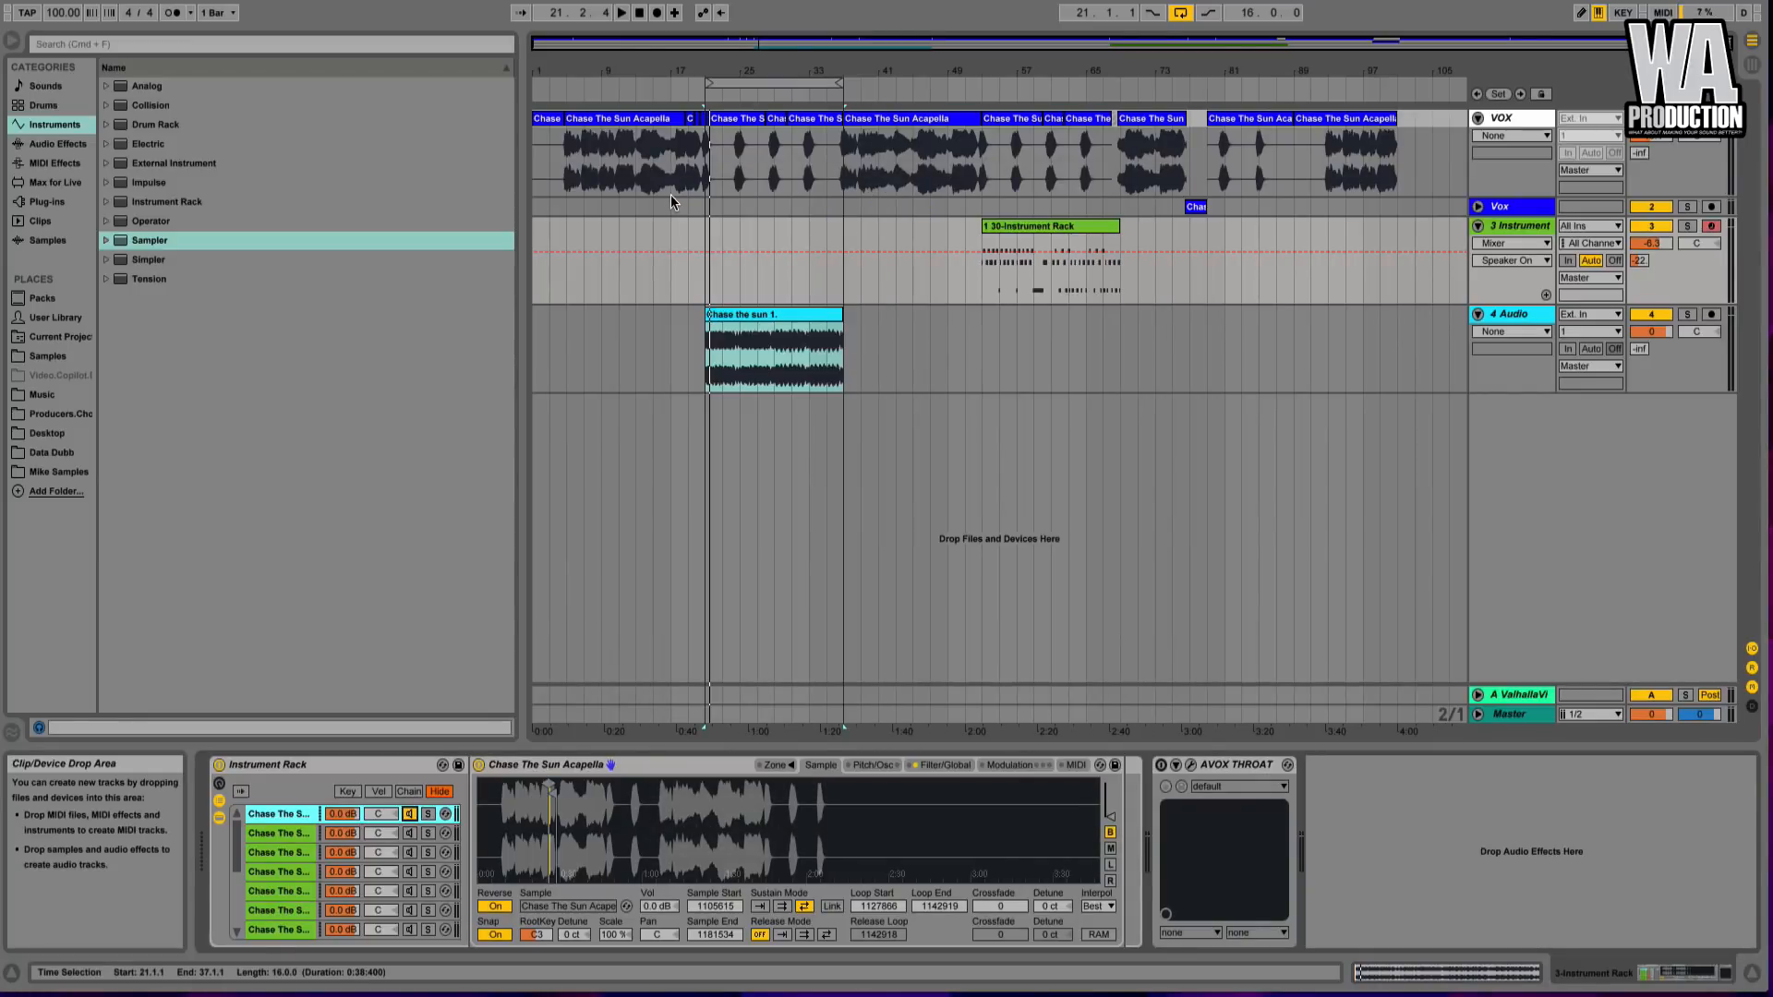
- Play the song with the first chain, switch the active chain to the second one, and stop playback
{"action": "key", "text": "space"}
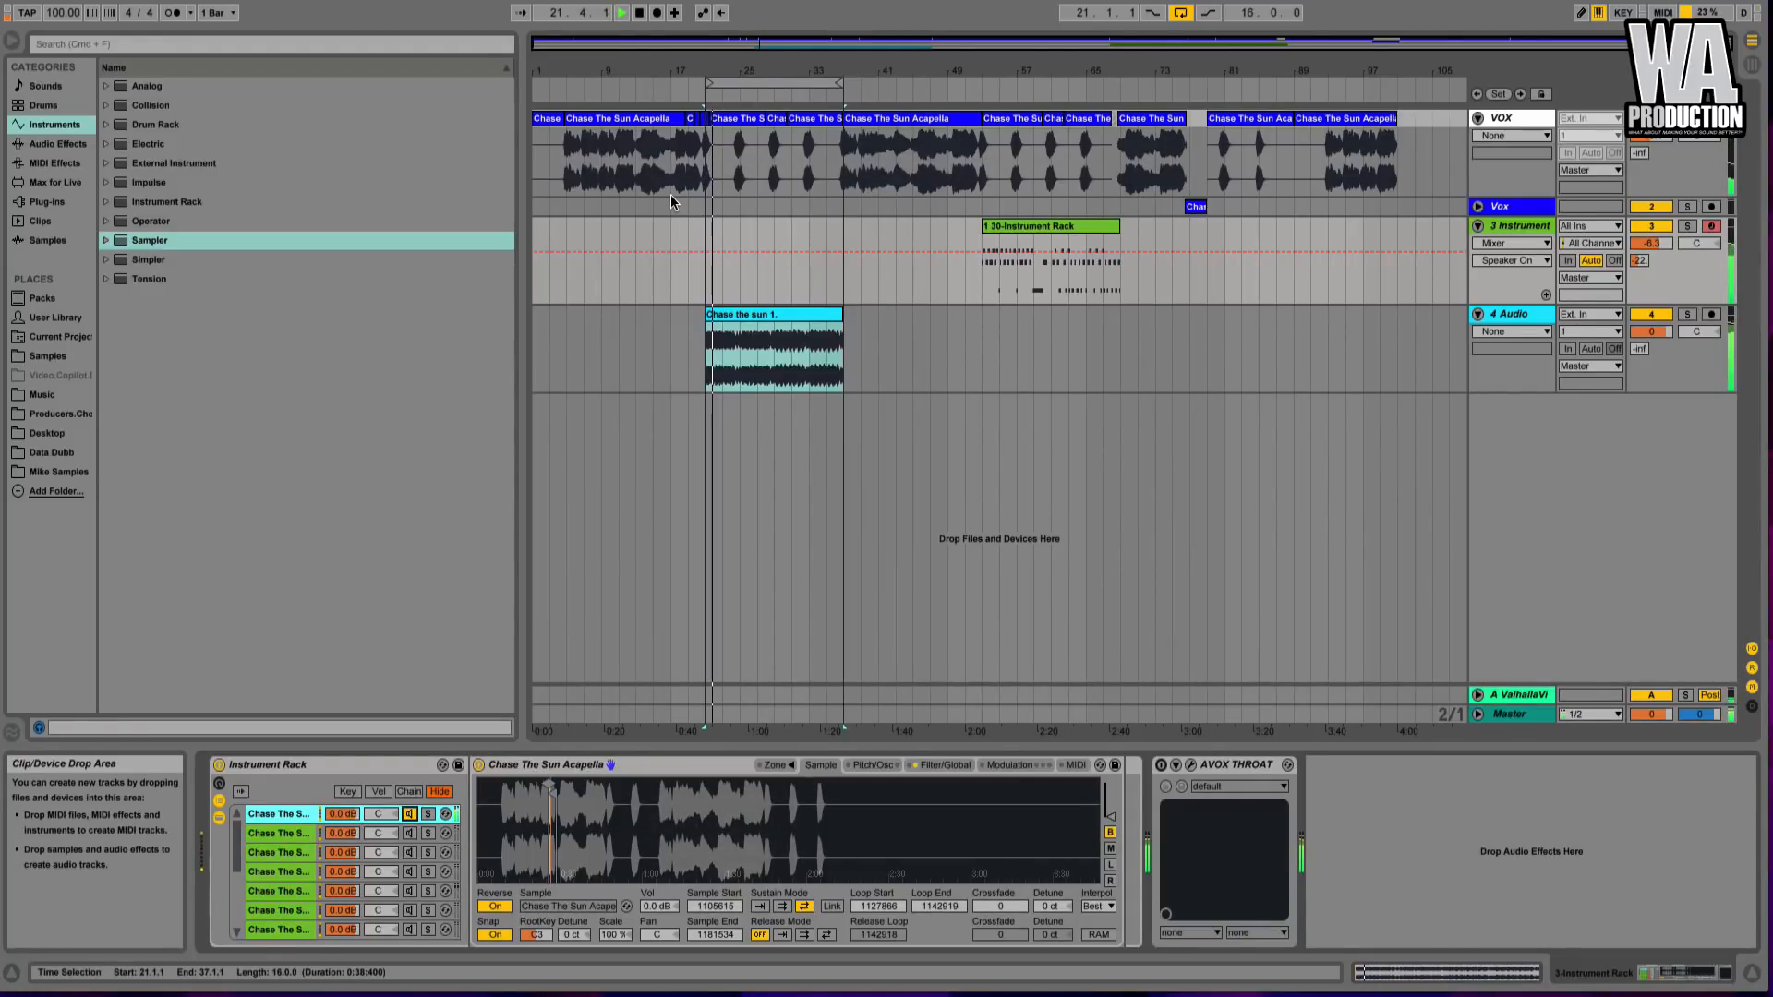
{"action": "left_click_drag", "start_coordinate": [554, 819], "coordinate": [565, 924]}
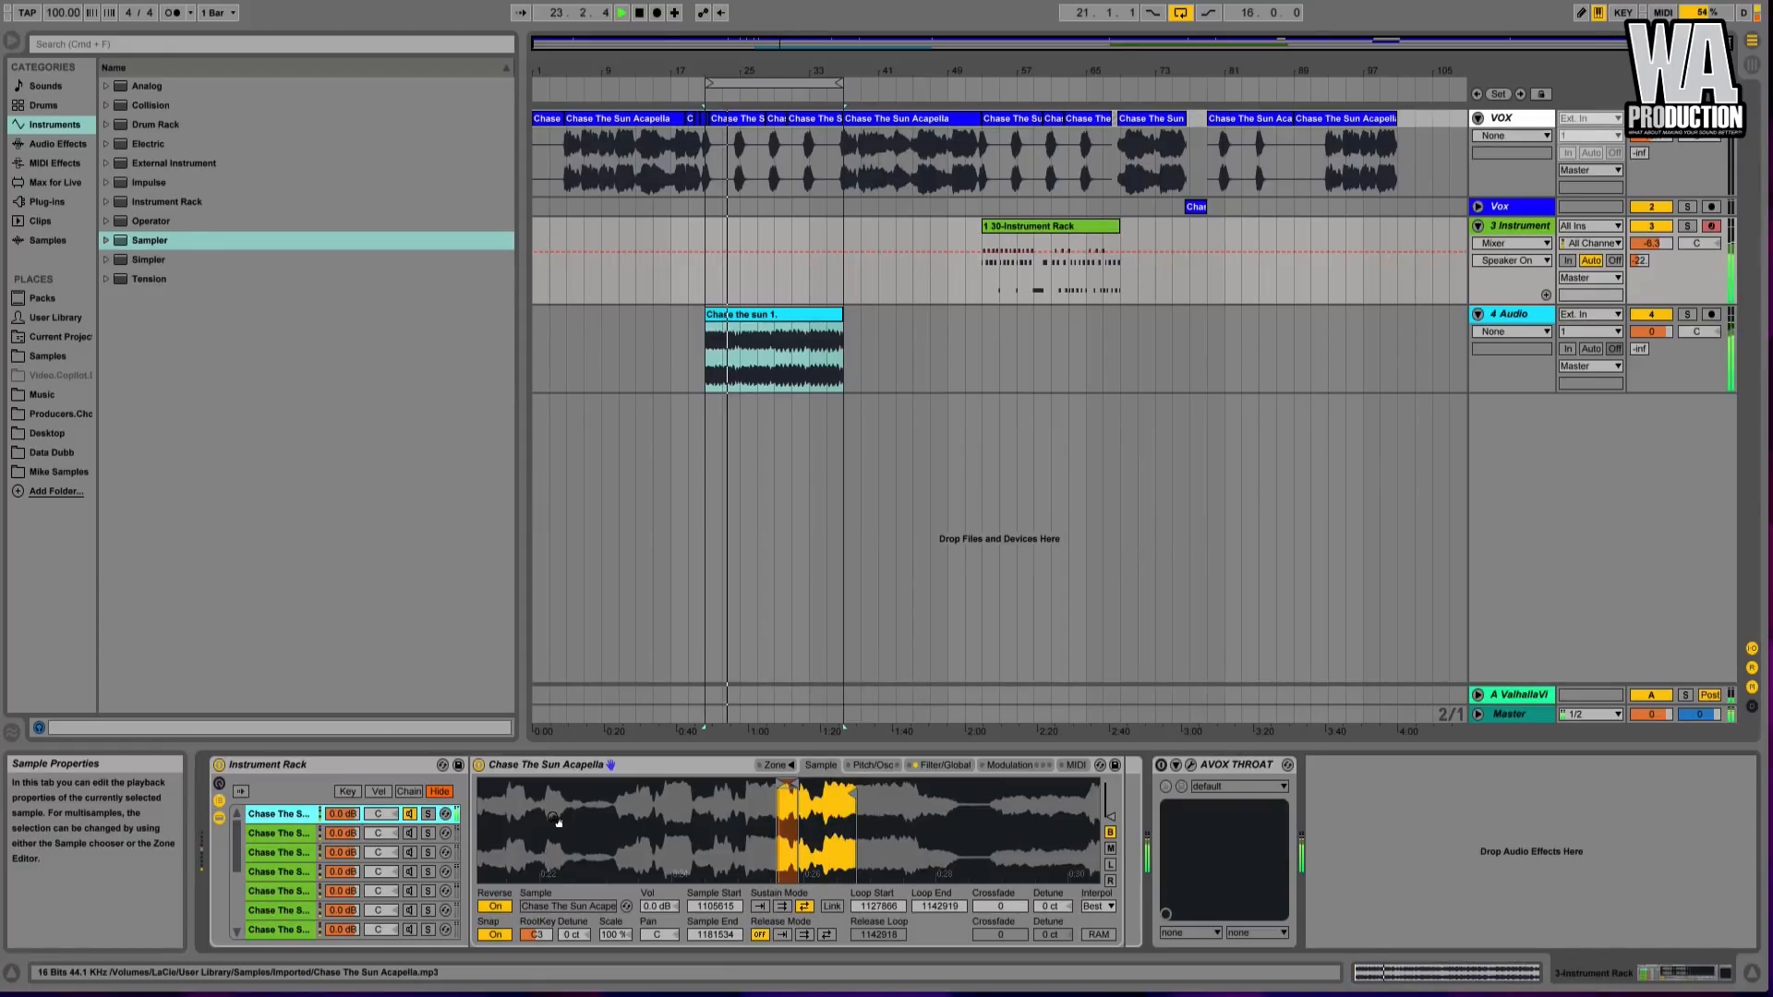
{"action": "left_click", "coordinate": [410, 835]}
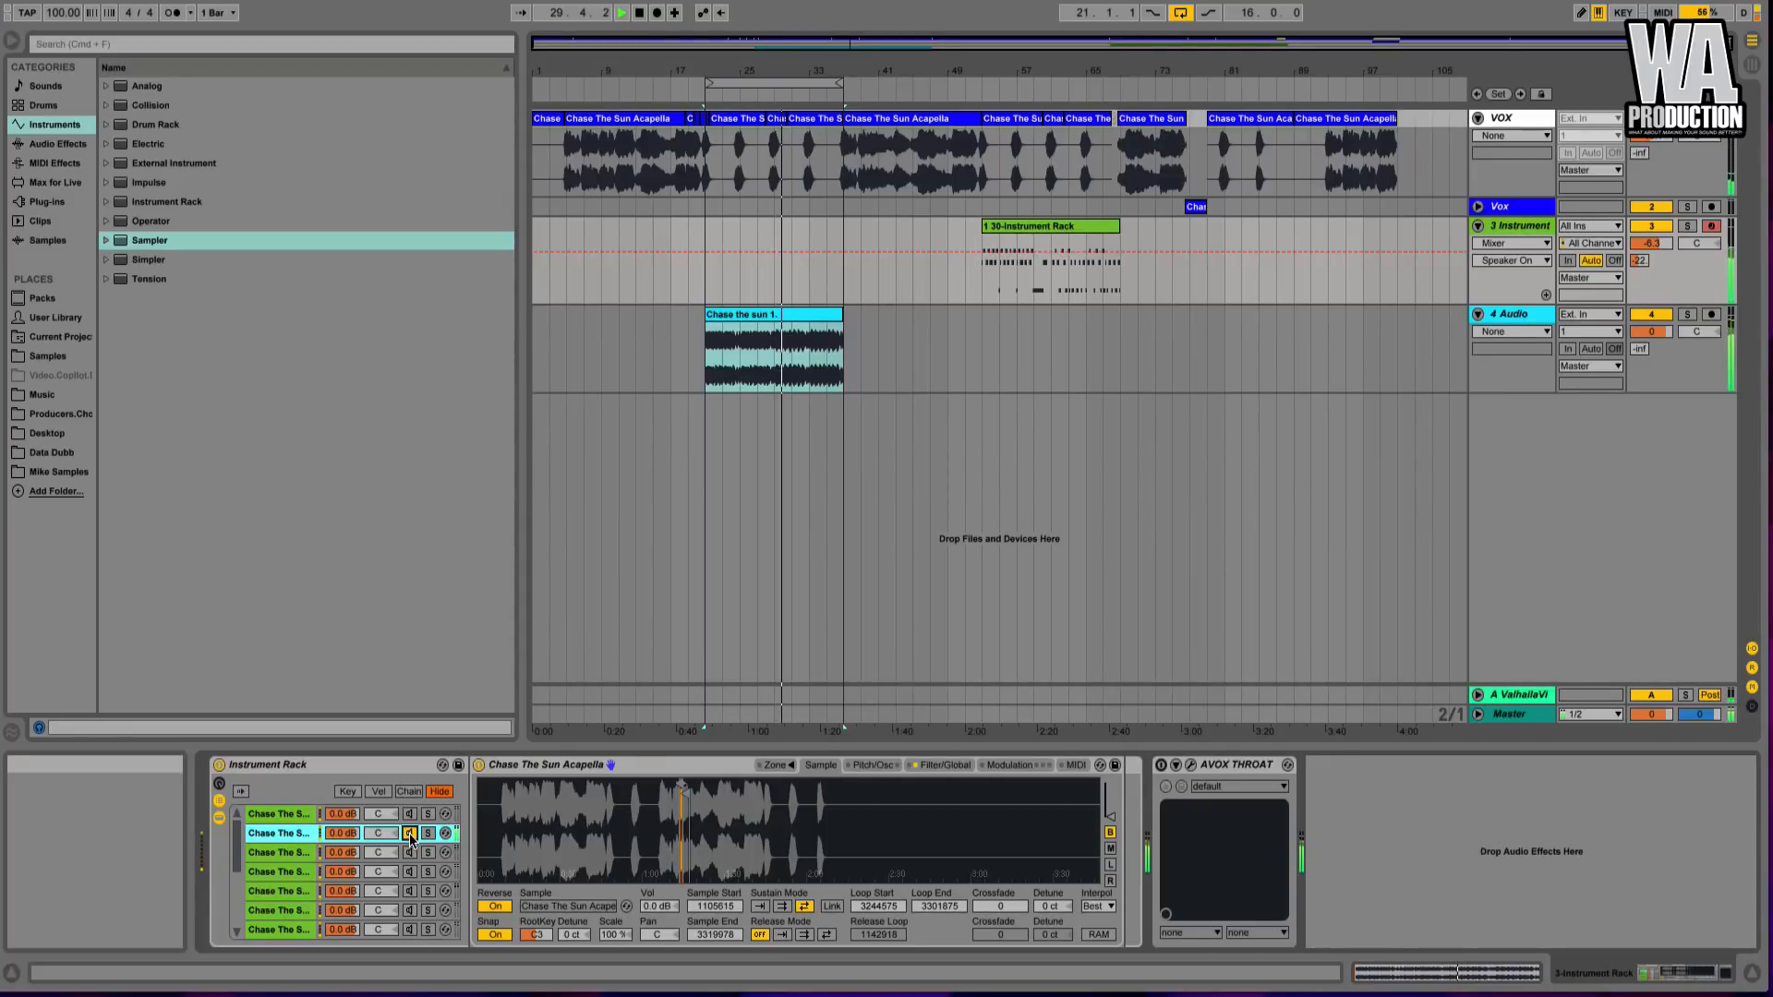
{"action": "key", "text": "space"}
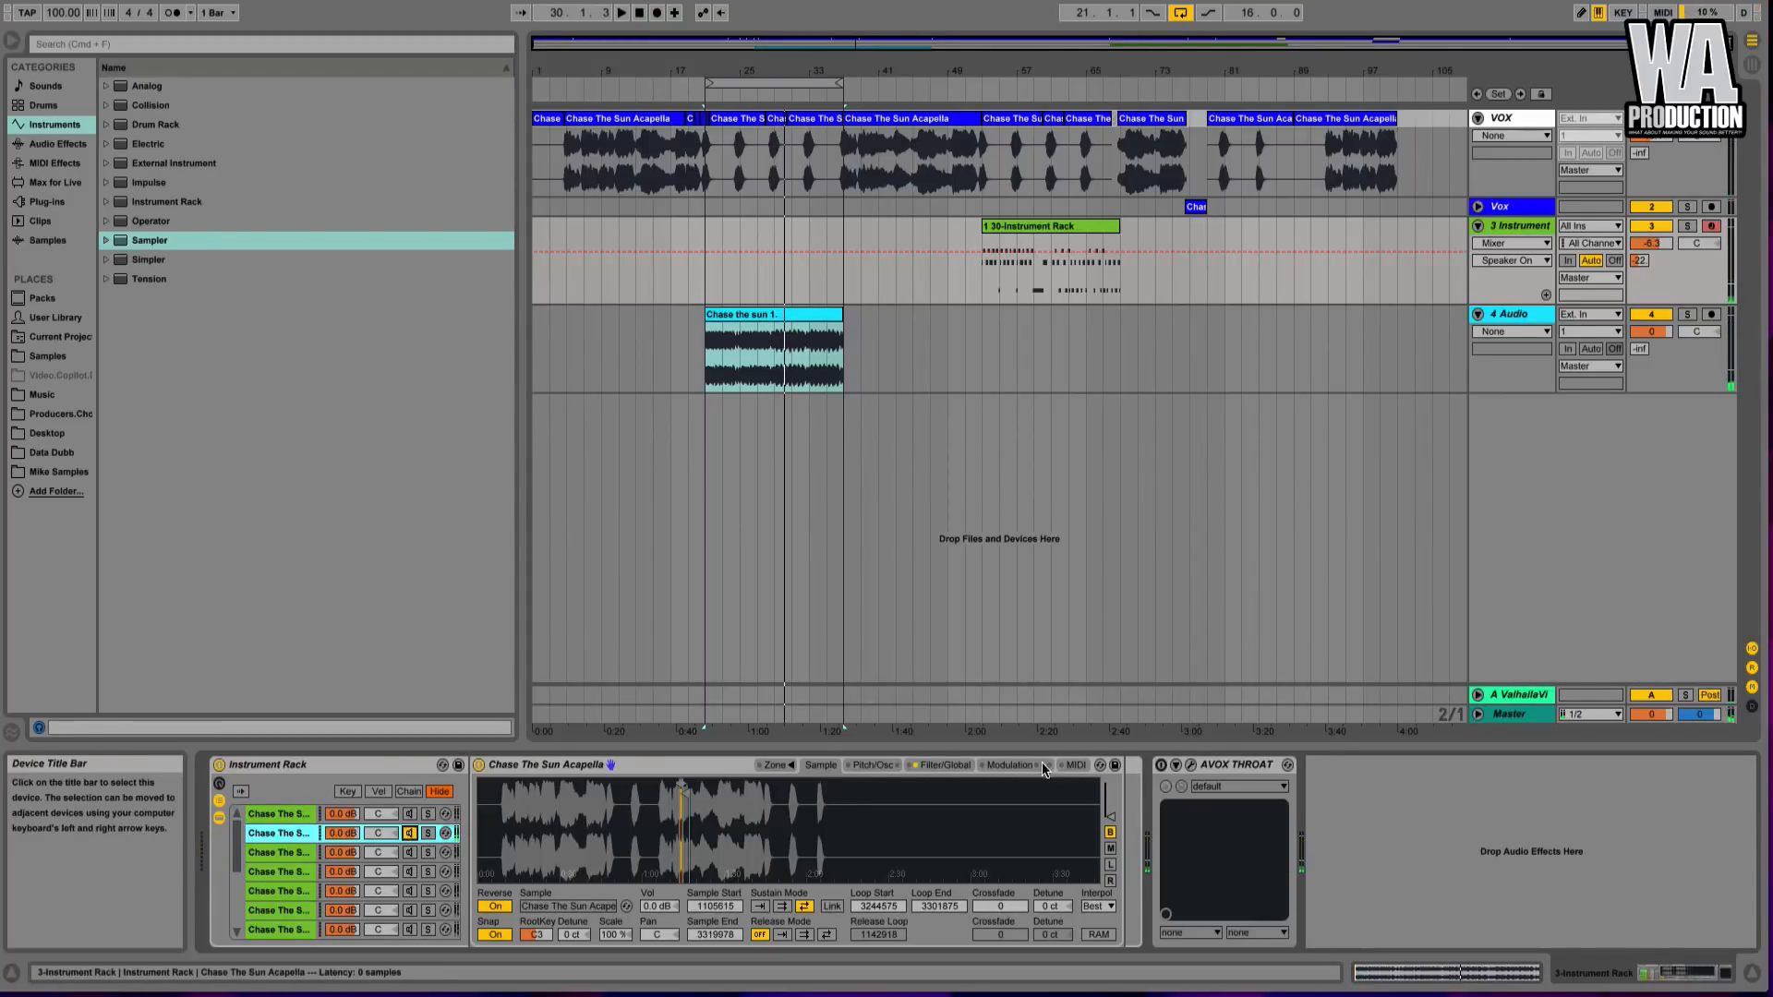
- Examine the second chain's modulation, filter, pitch and MIDI settings, including the loop mode of its volume envelope
{"action": "left_click", "coordinate": [1010, 765]}
{"action": "left_click", "coordinate": [924, 764]}
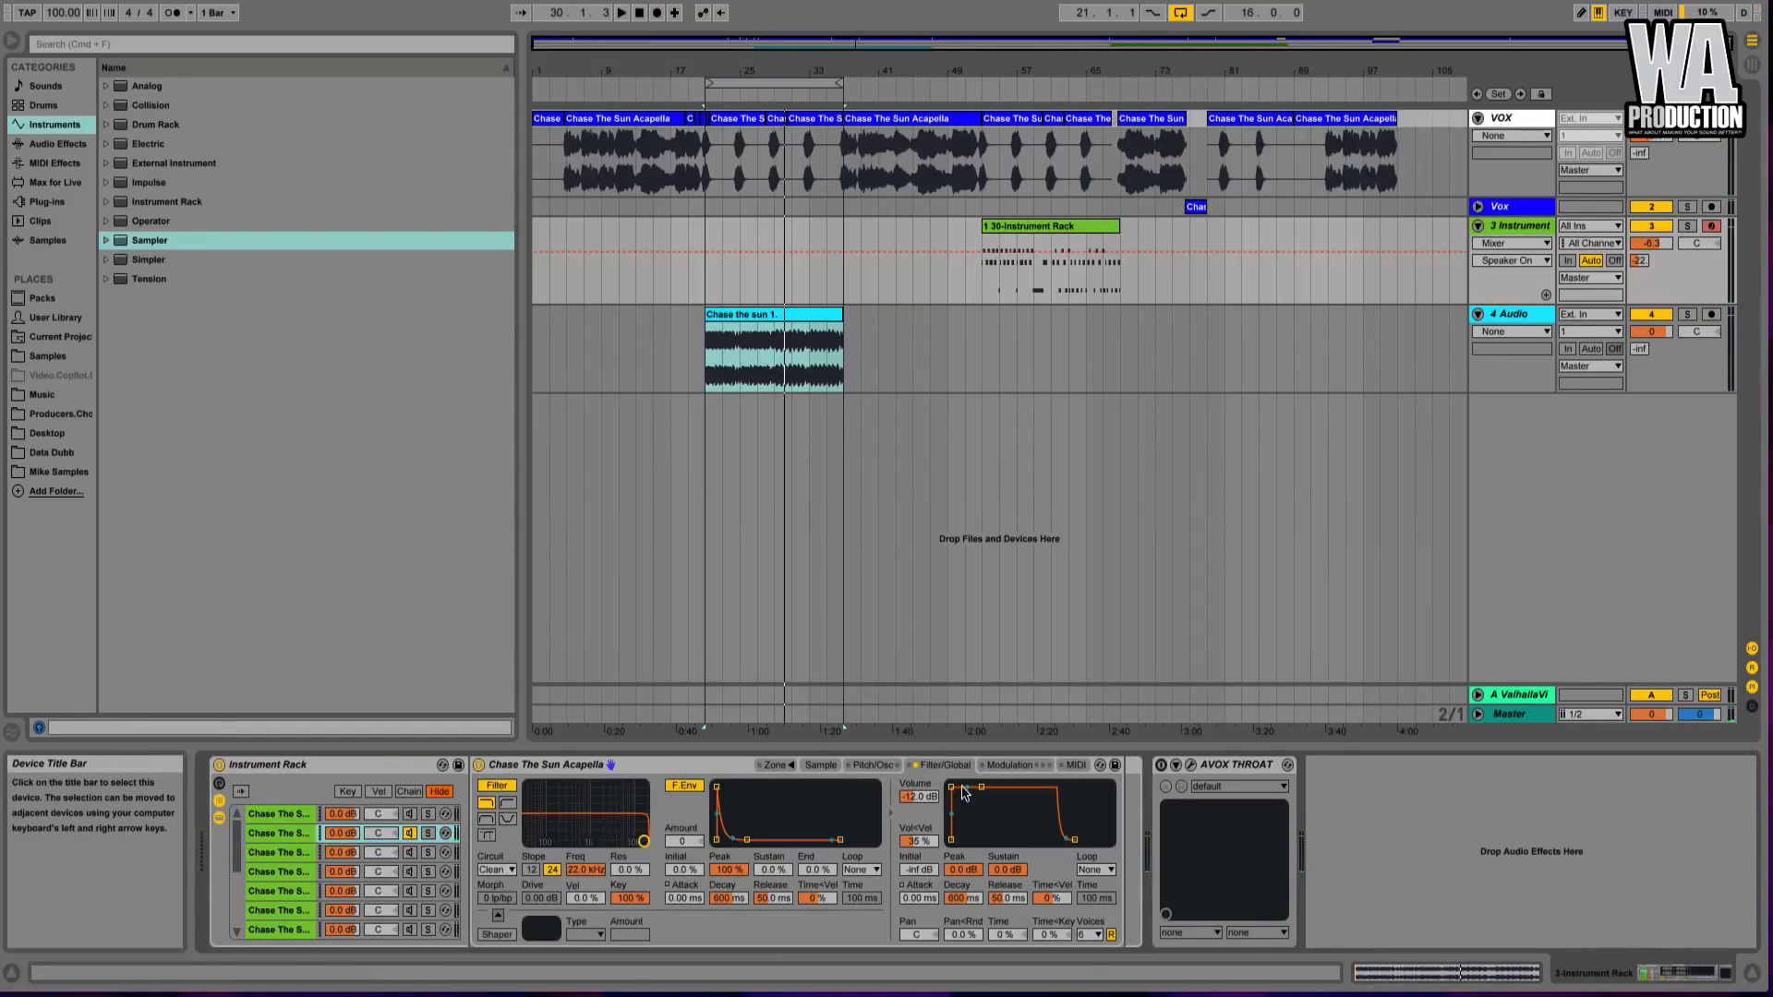
{"action": "left_click", "coordinate": [872, 765]}
{"action": "left_click", "coordinate": [813, 765]}
{"action": "left_click", "coordinate": [1072, 763]}
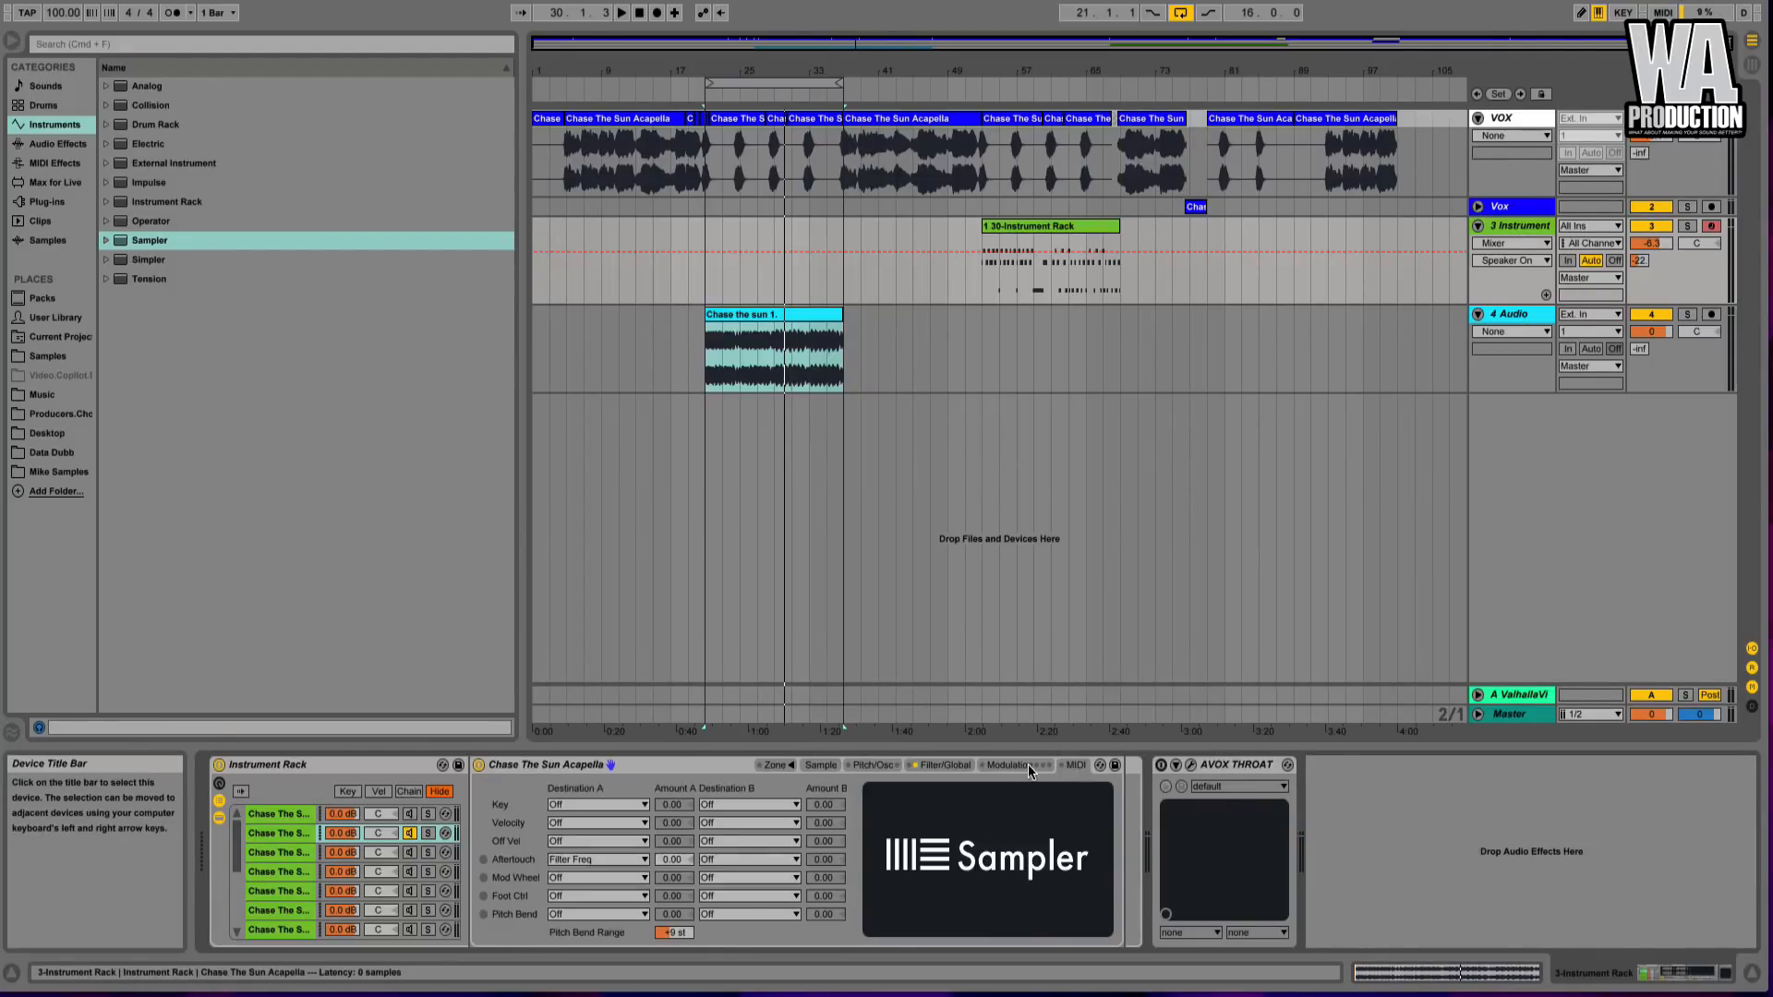
{"action": "left_click", "coordinate": [1025, 764]}
{"action": "left_click", "coordinate": [944, 764]}
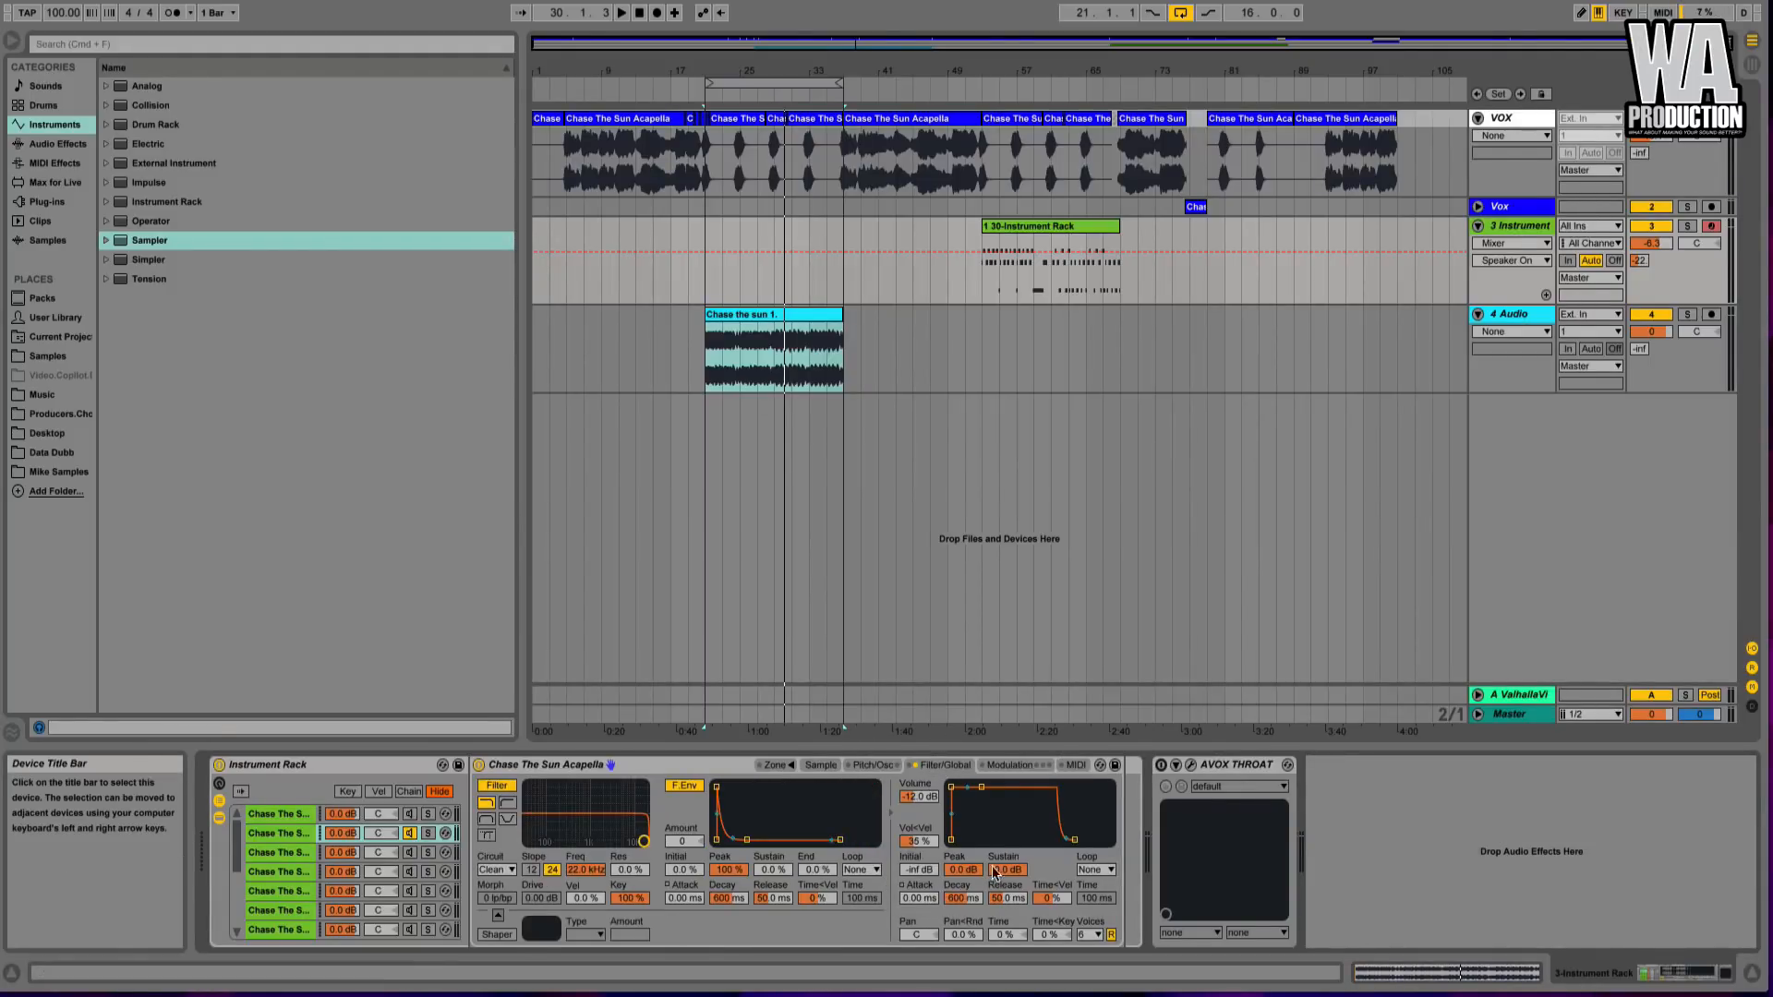
{"action": "left_click", "coordinate": [1111, 874]}
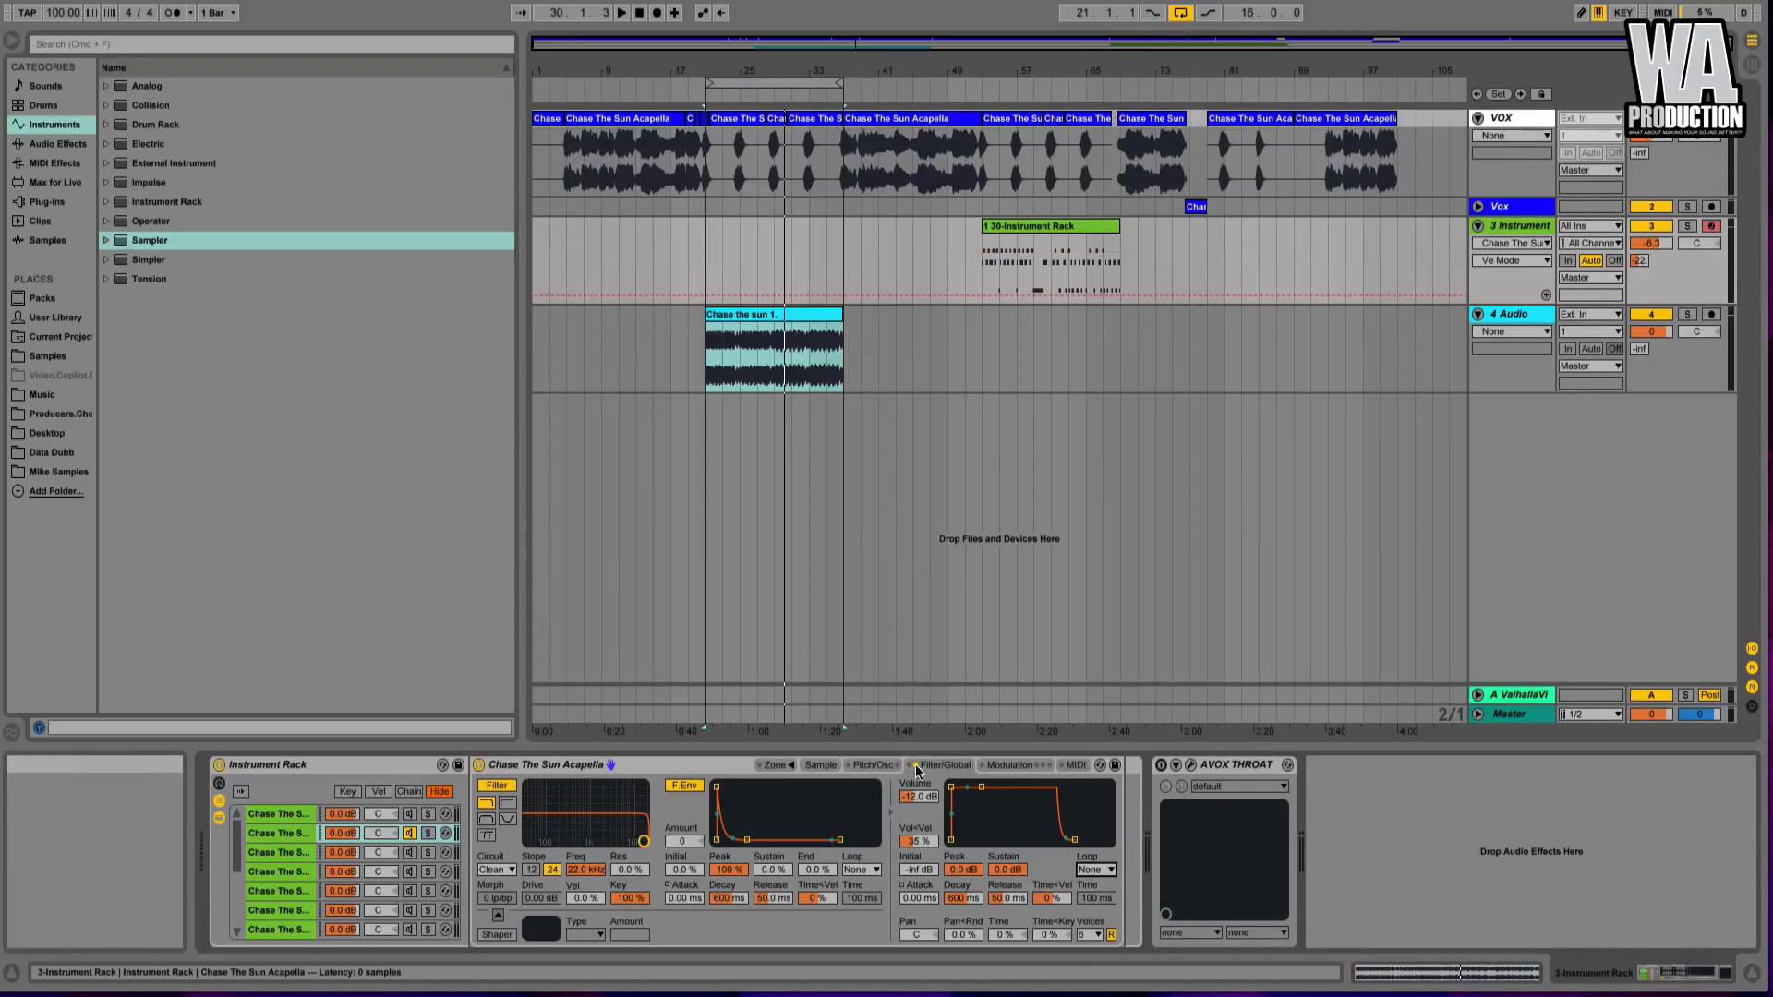
- Set the second chain's global glide mode to Glide and return to its sample waveform
{"action": "left_click", "coordinate": [873, 765]}
{"action": "left_click", "coordinate": [1032, 921]}
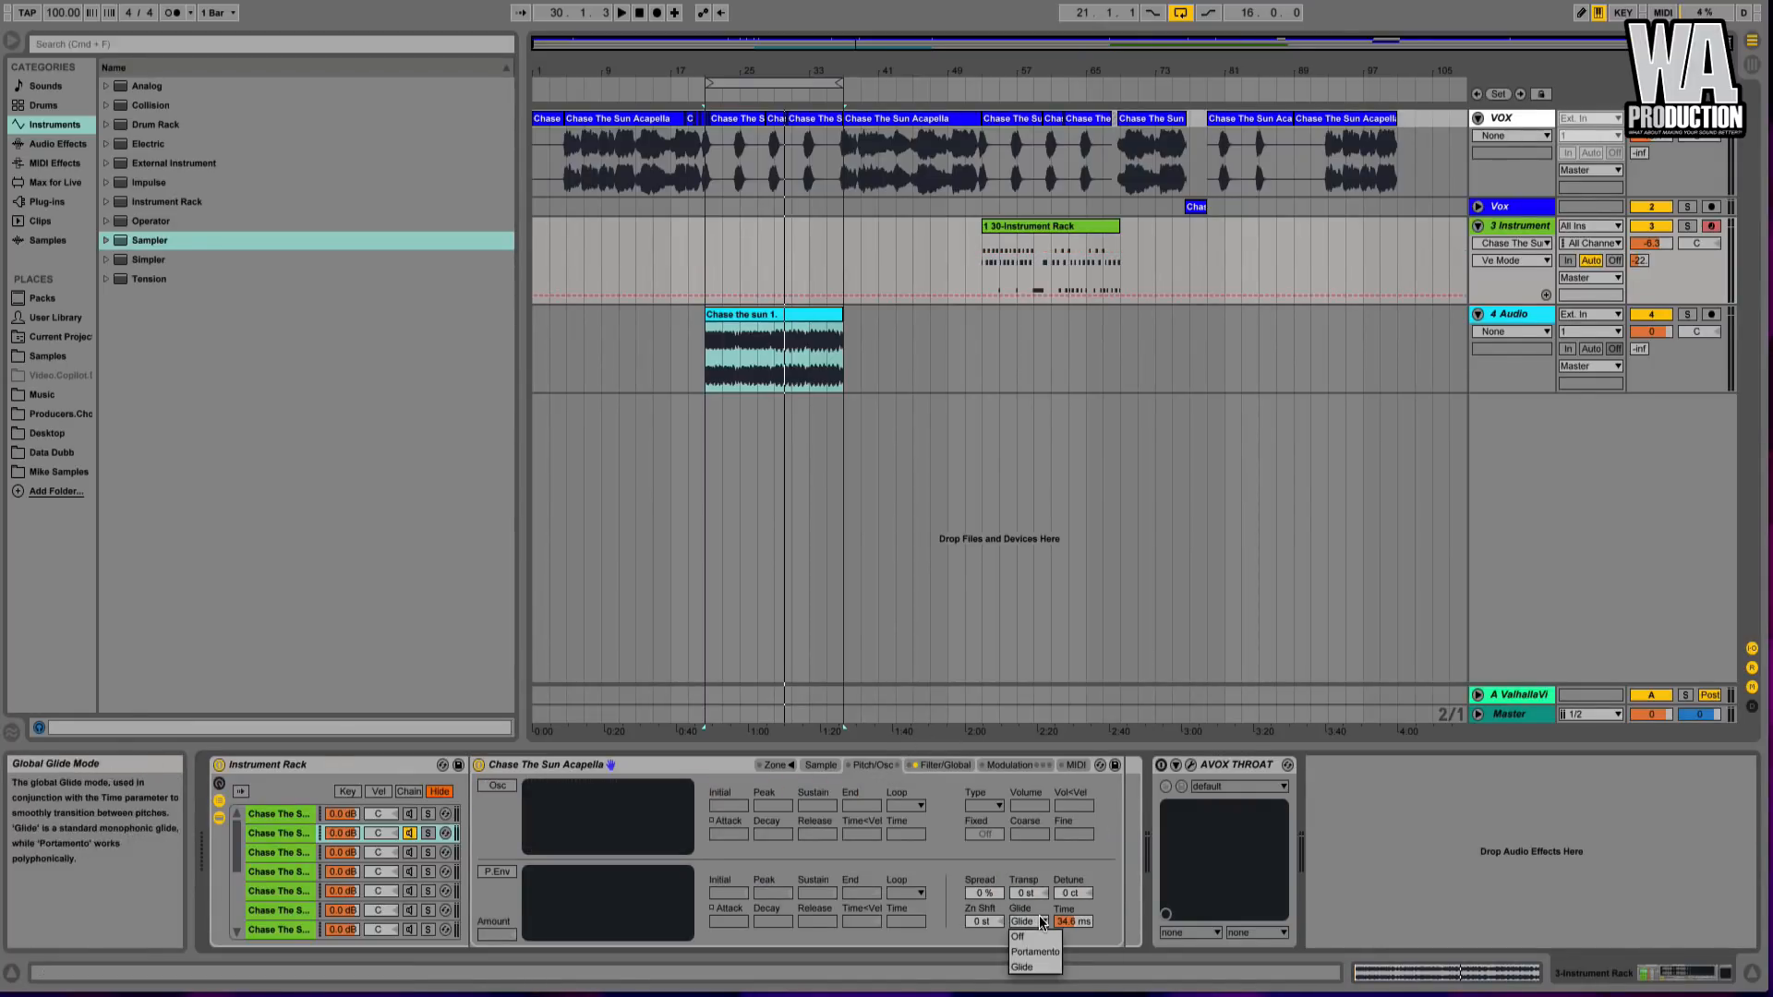
{"action": "left_click", "coordinate": [1032, 967]}
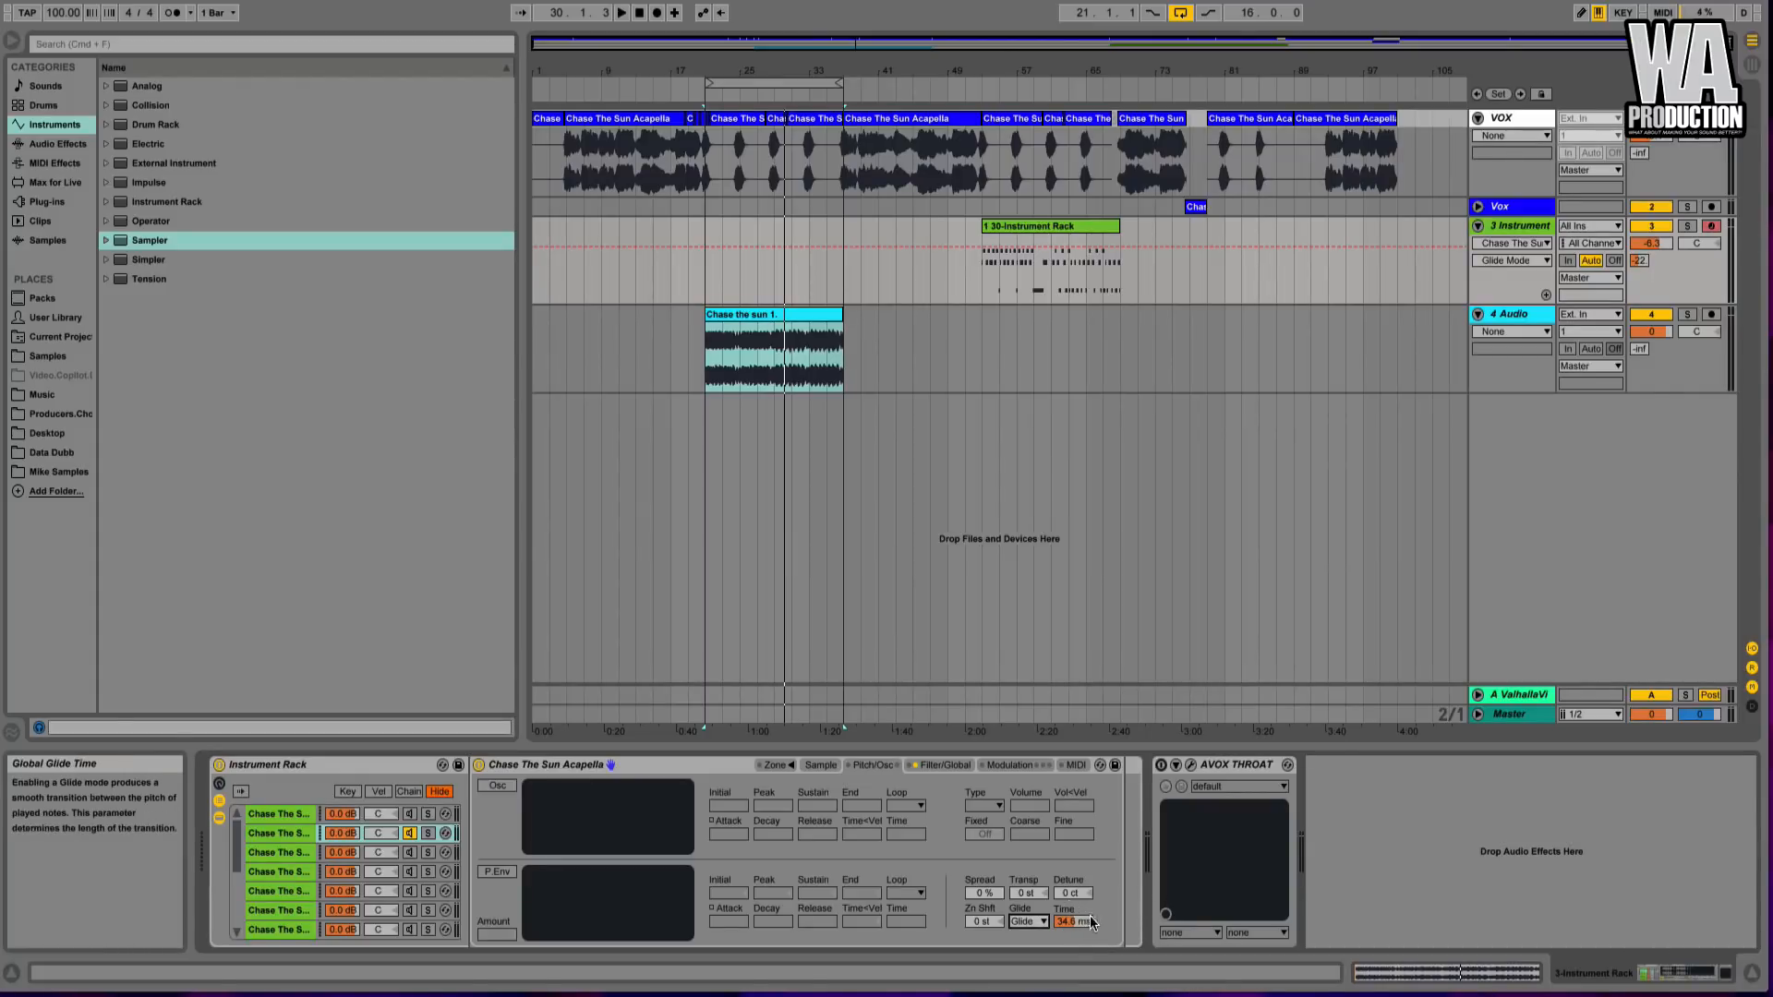
{"action": "left_click", "coordinate": [821, 766]}
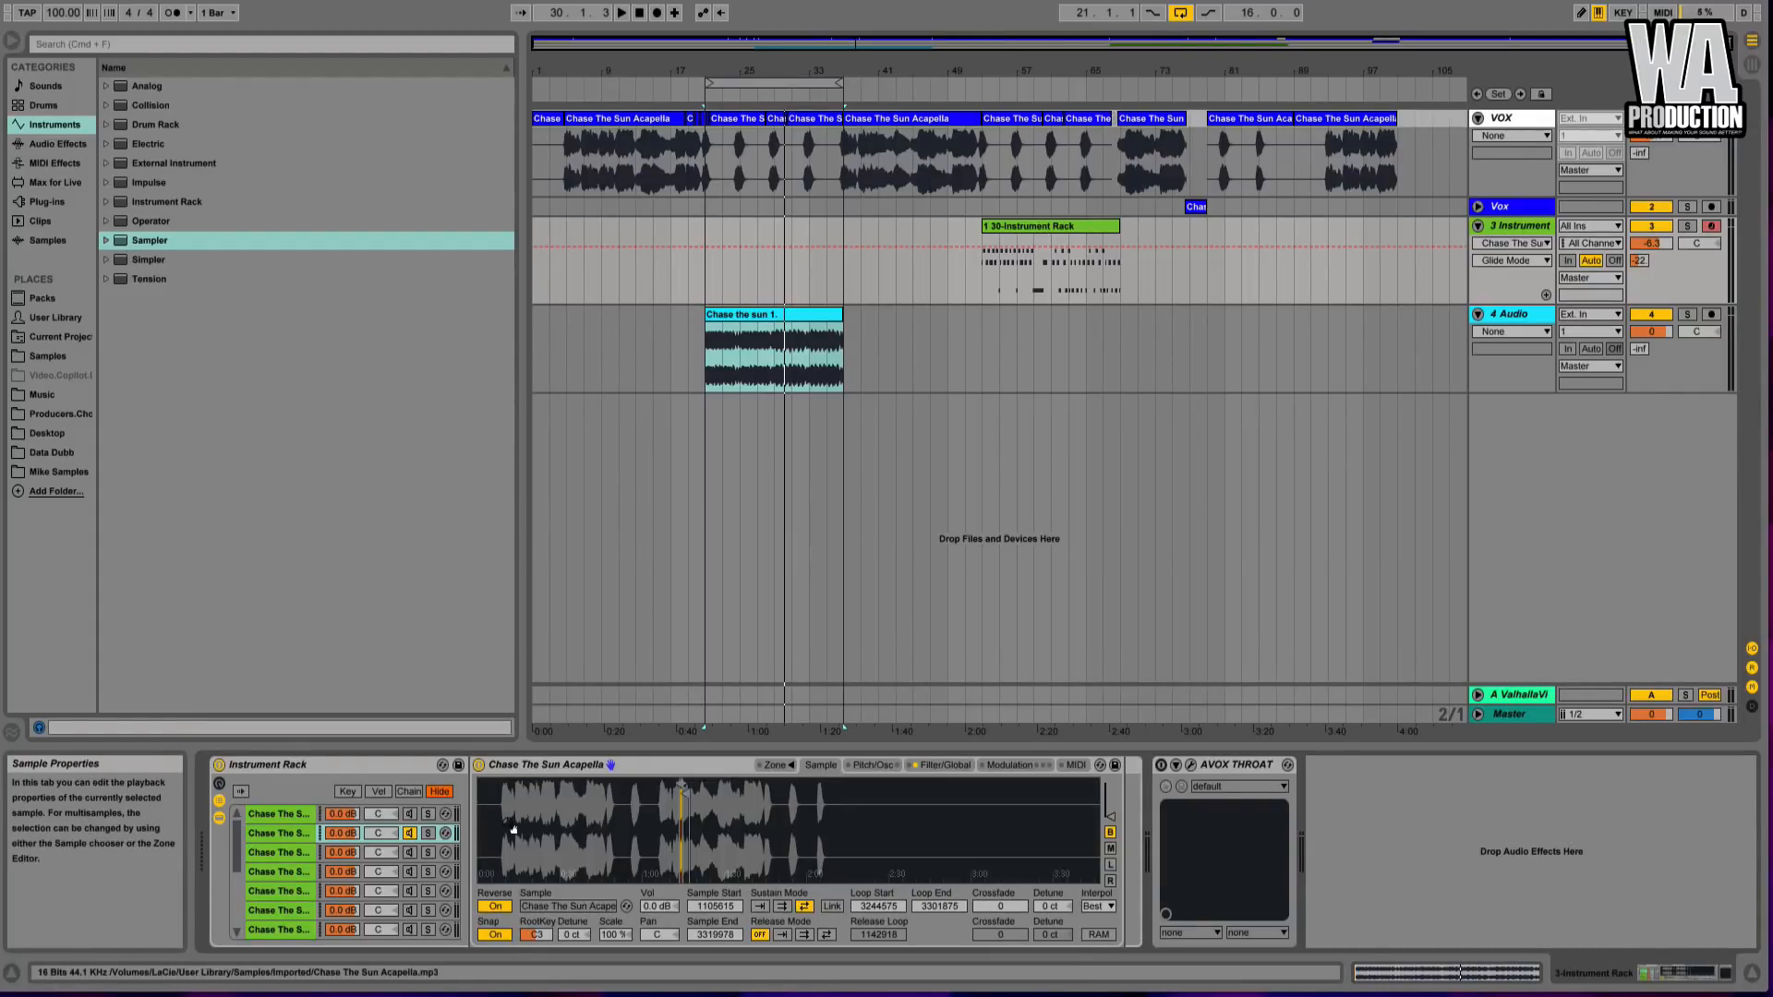
{"action": "left_click", "coordinate": [286, 833]}
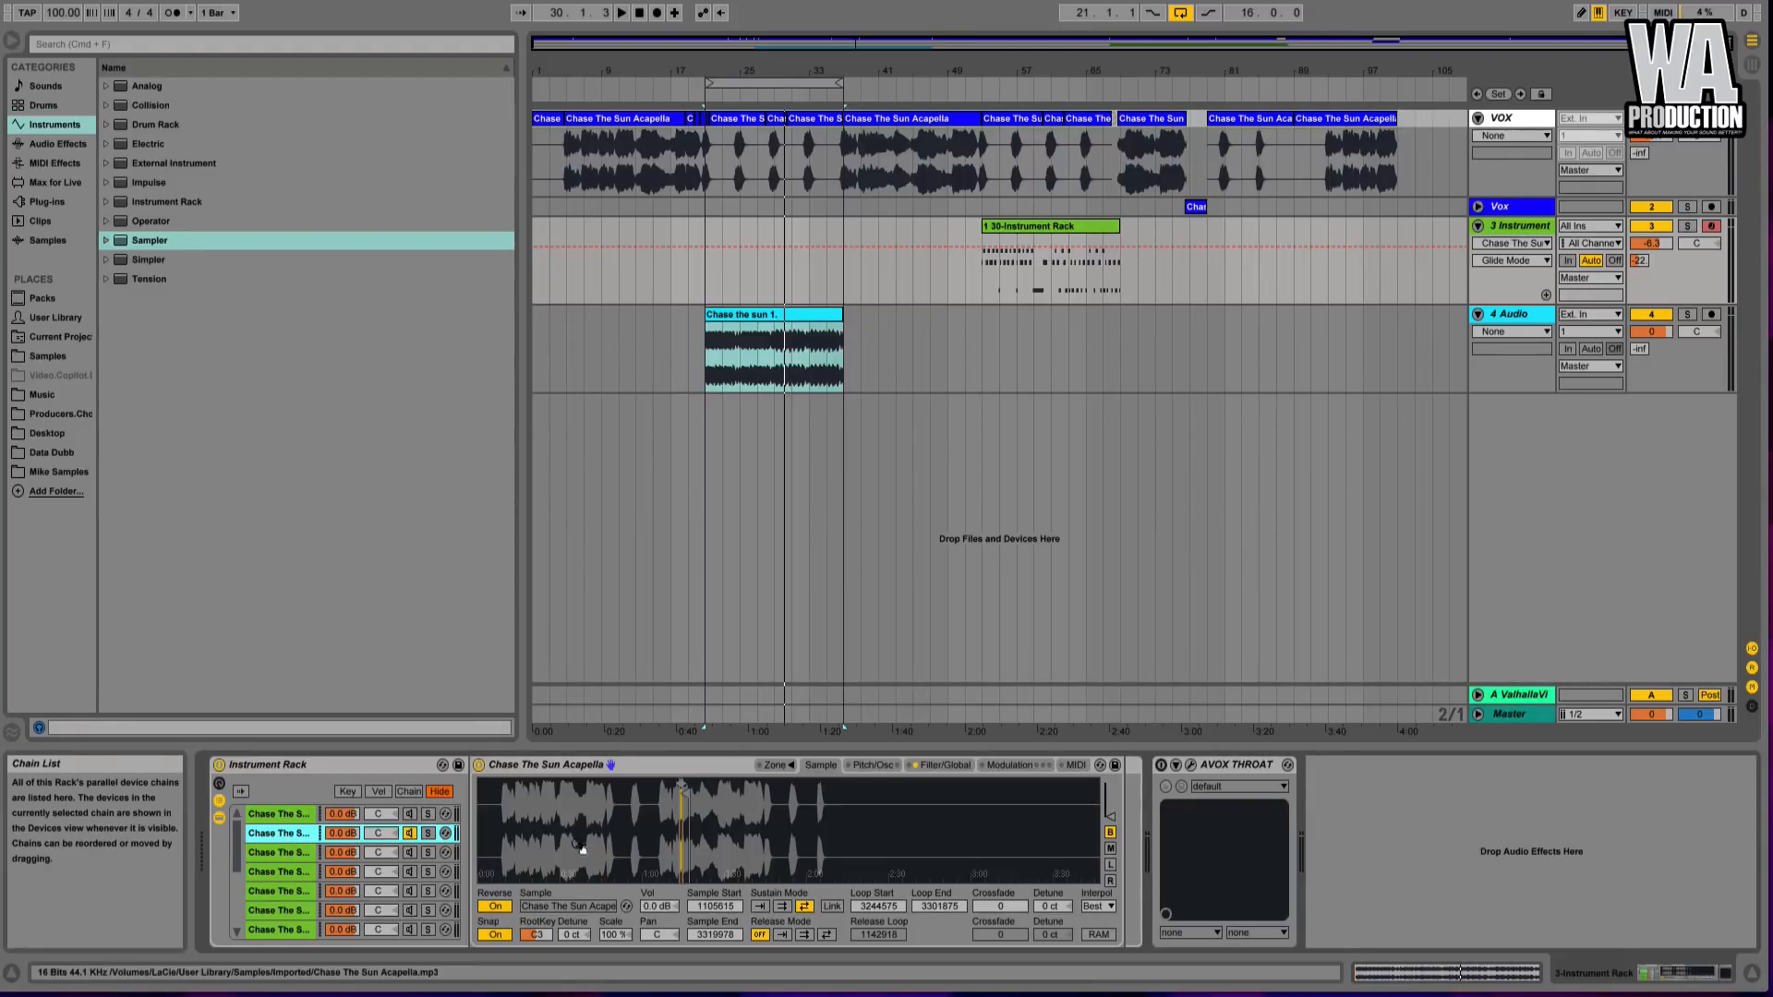
- Zoom into the second chain's sample loop and switch the active chain to the third and on to the fourth
{"action": "left_click_drag", "start_coordinate": [717, 813], "coordinate": [694, 788]}
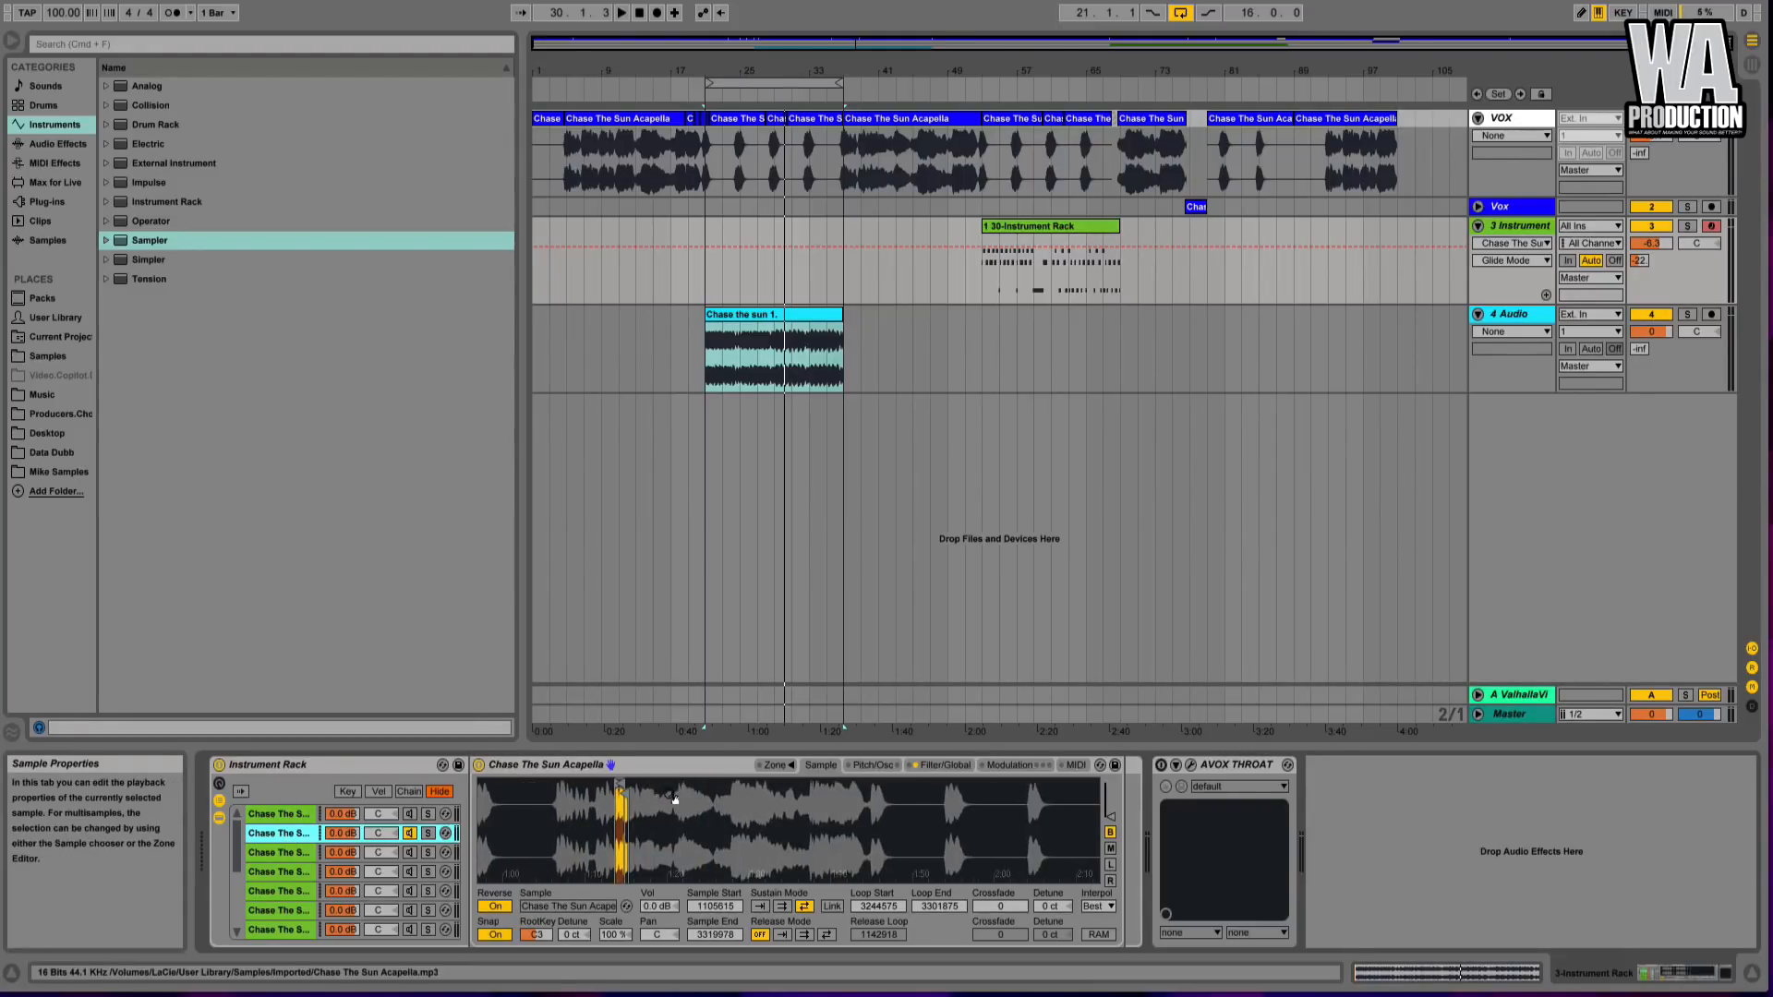
{"action": "left_click", "coordinate": [410, 853]}
{"action": "left_click", "coordinate": [410, 834]}
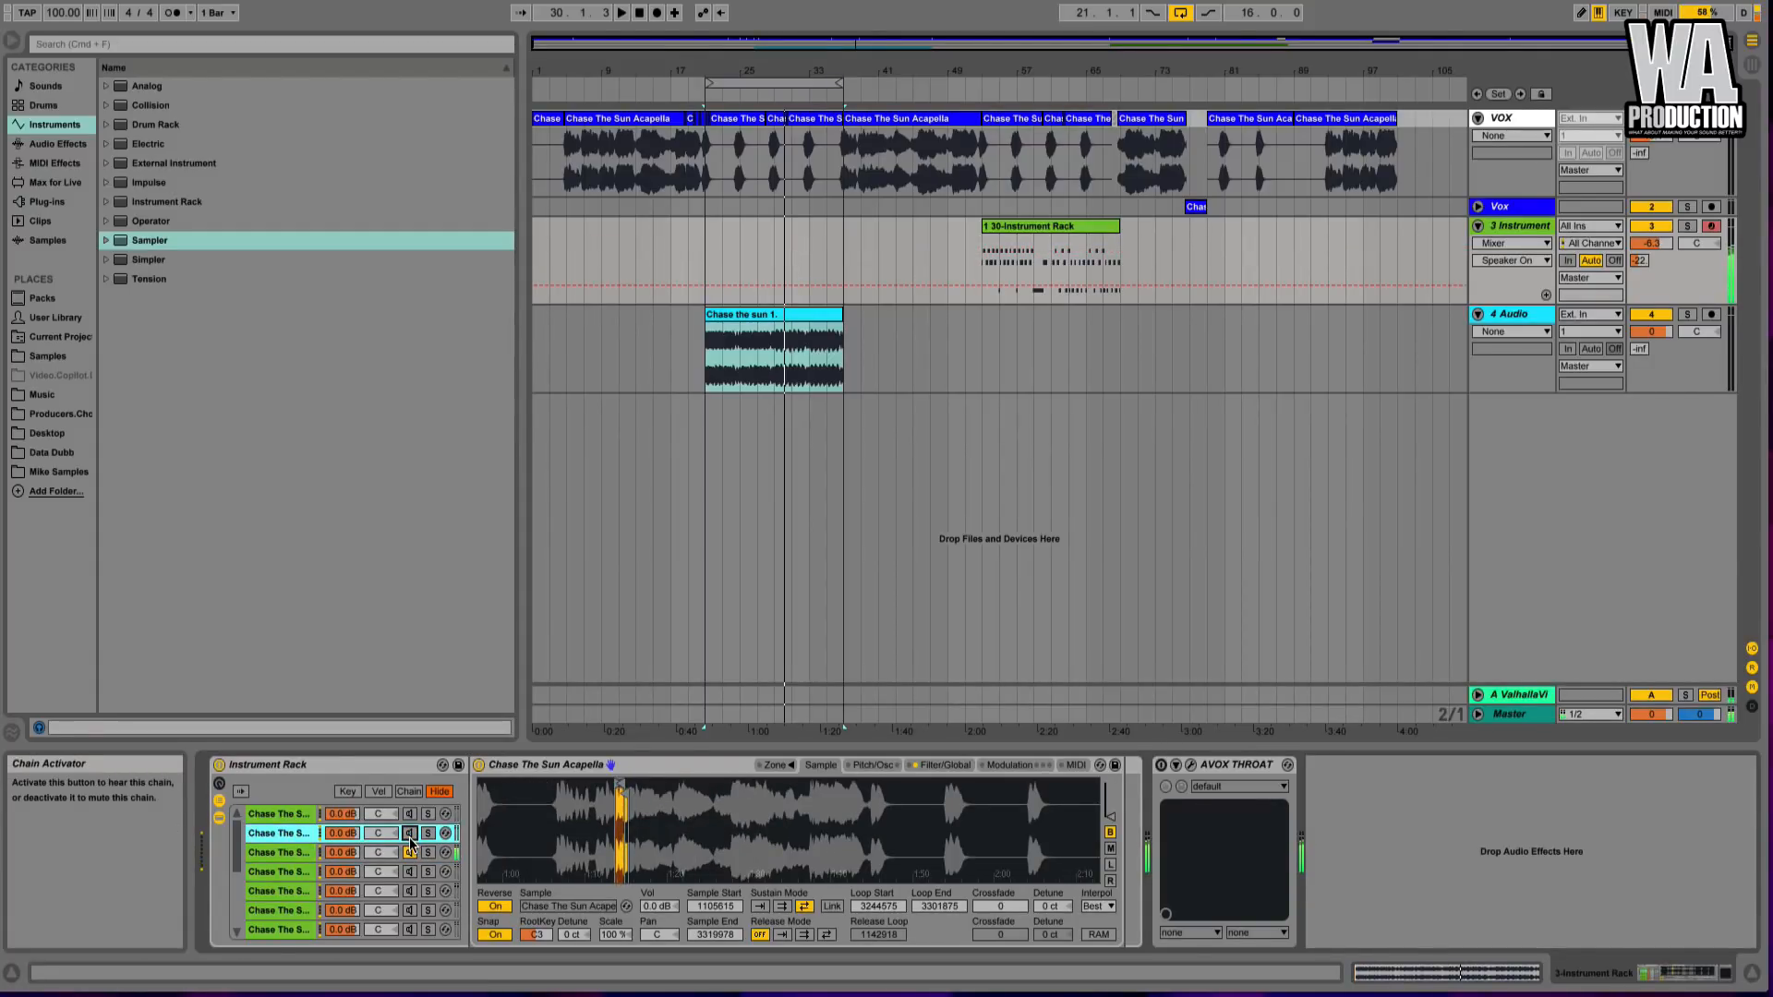
{"action": "left_click", "coordinate": [413, 876]}
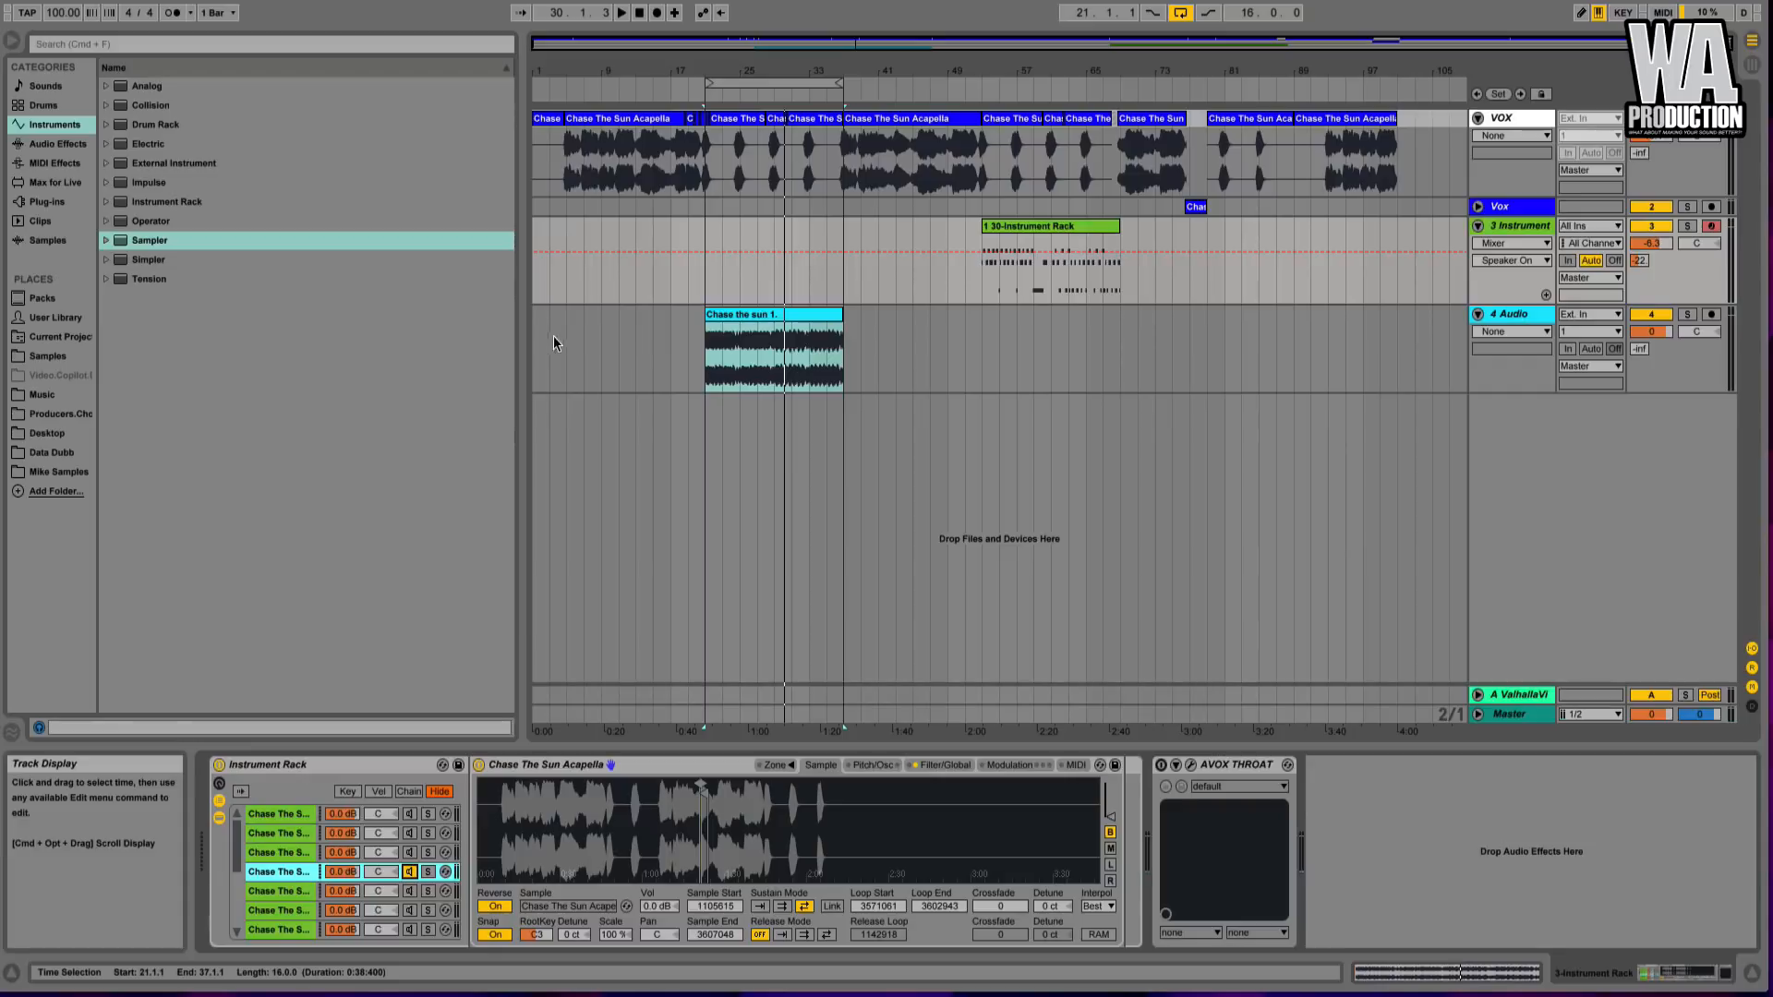
- Move the Instrument Rack MIDI clip to bar 21 above the audio clip and play it with only the chain above the red one active
{"action": "left_click_drag", "start_coordinate": [1083, 242], "coordinate": [799, 232]}
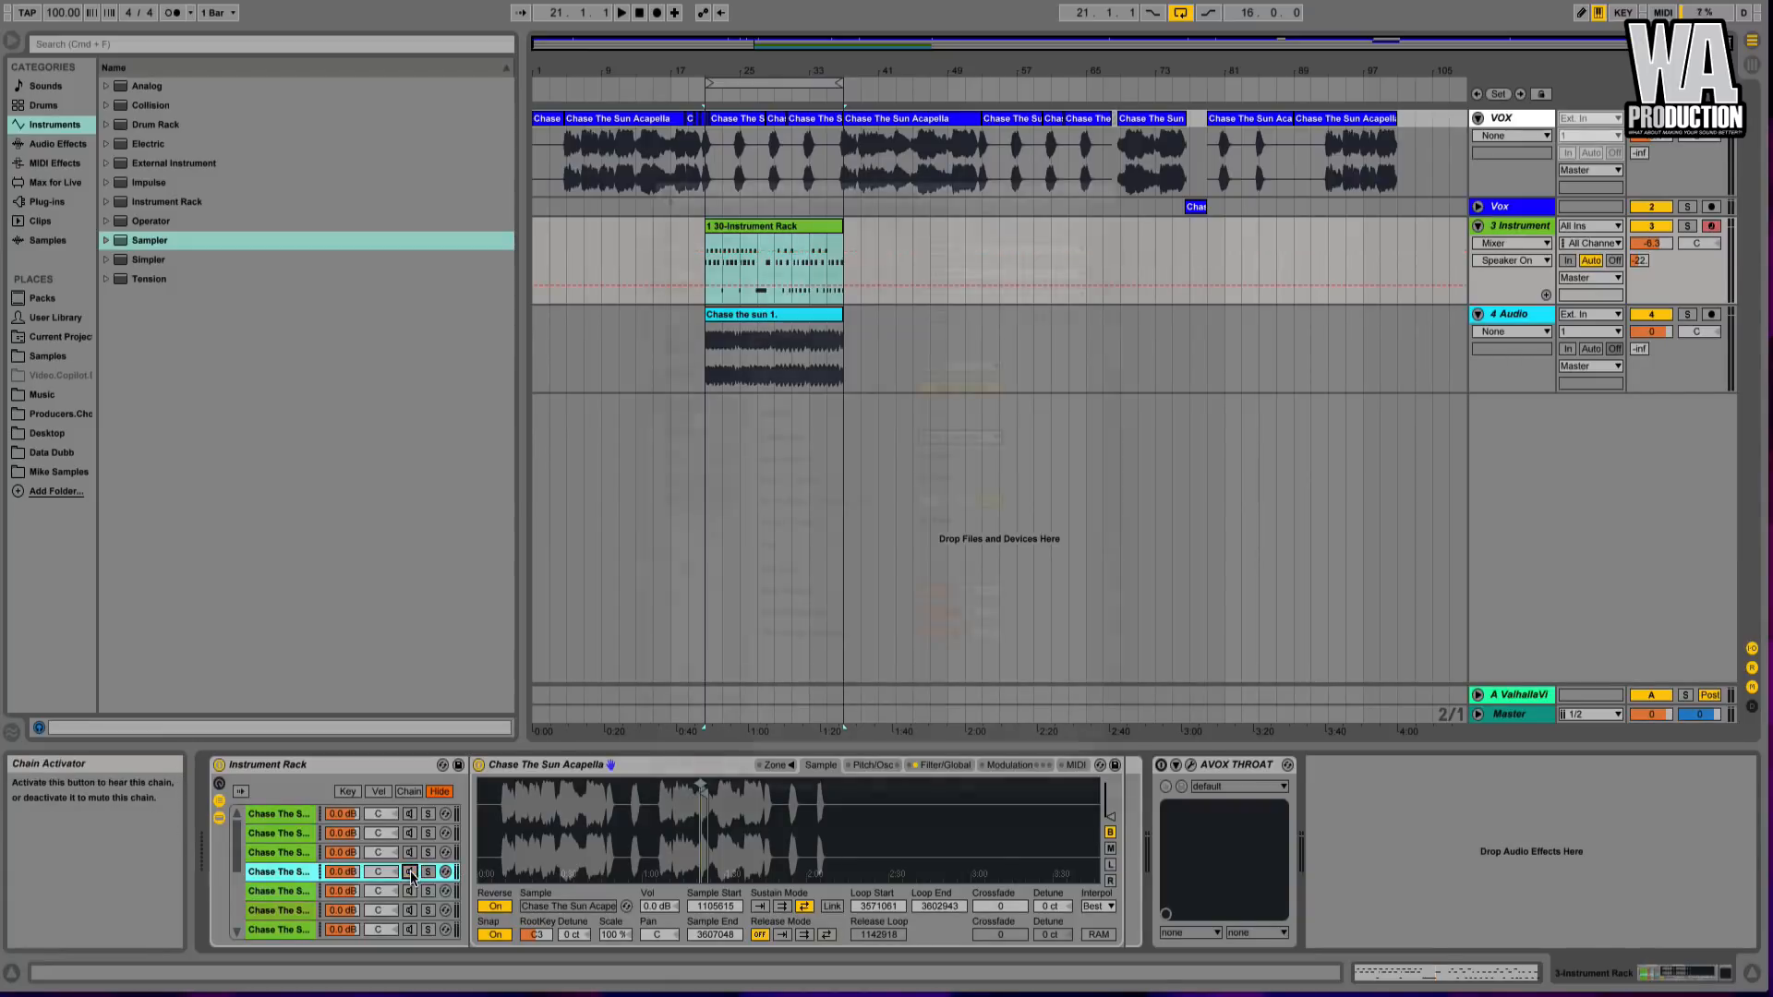
{"action": "scroll", "coordinate": [412, 878], "scroll_direction": "down", "scroll_amount": 3}
{"action": "left_click", "coordinate": [410, 892]}
{"action": "left_click", "coordinate": [669, 192]}
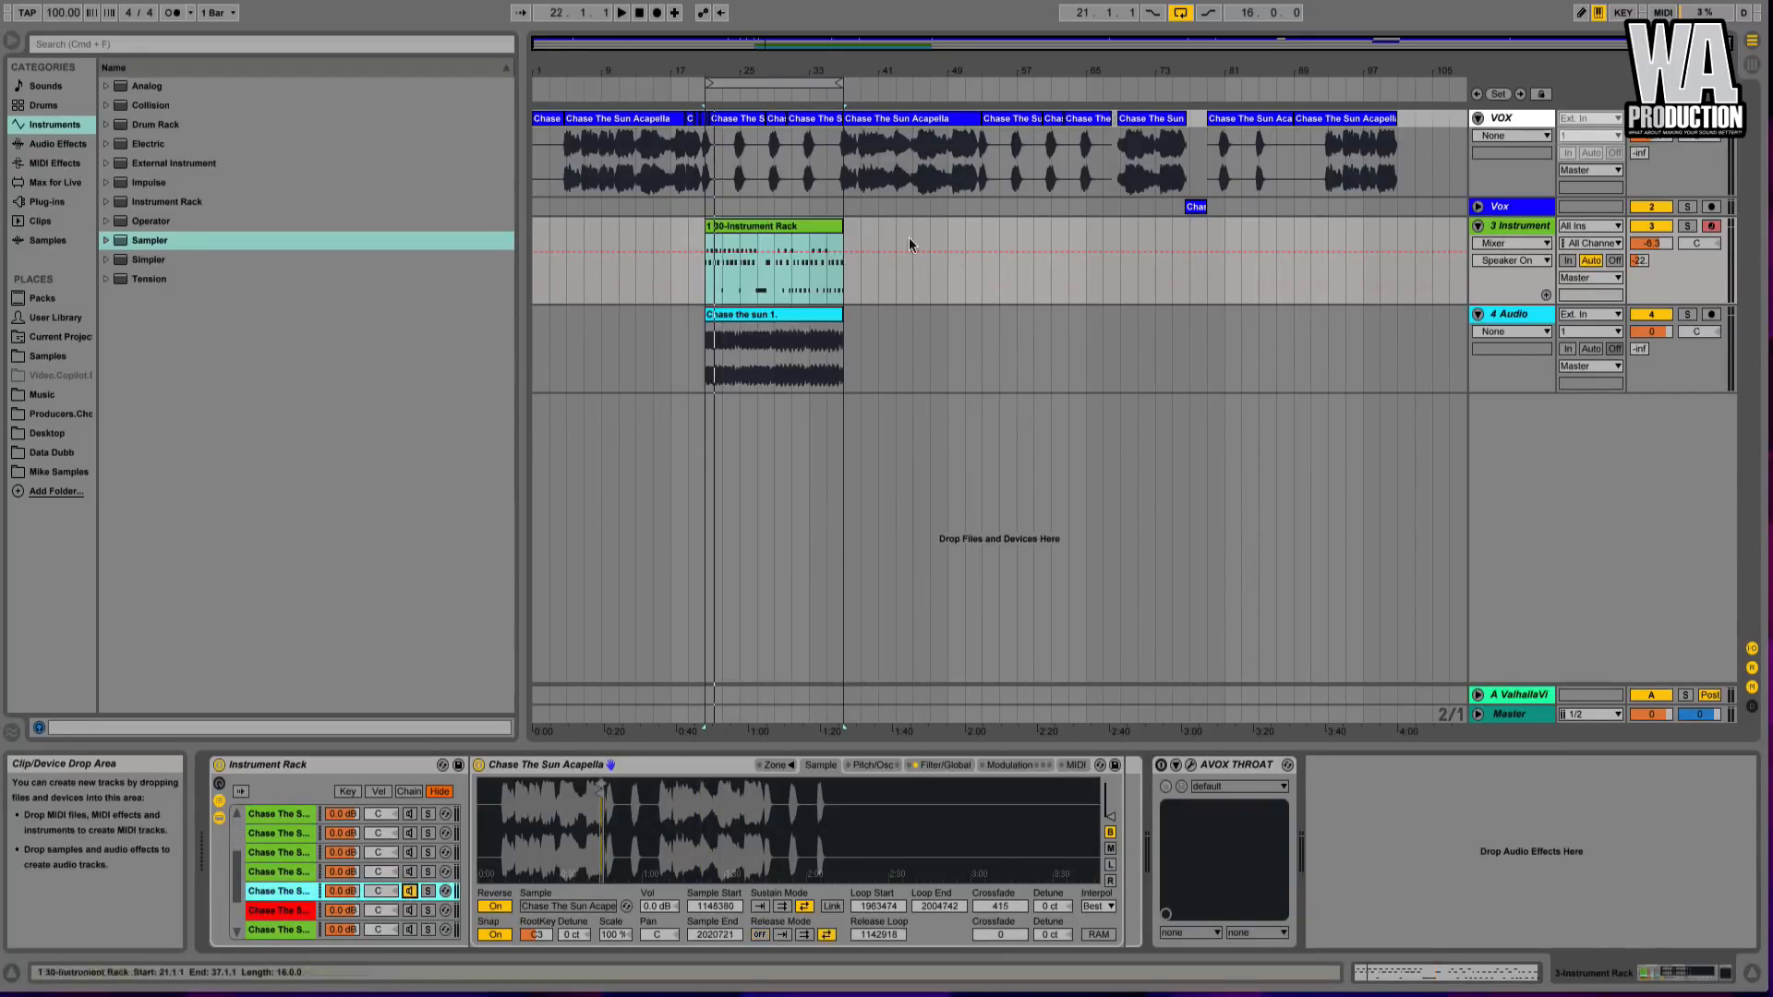
{"action": "key", "text": "space"}
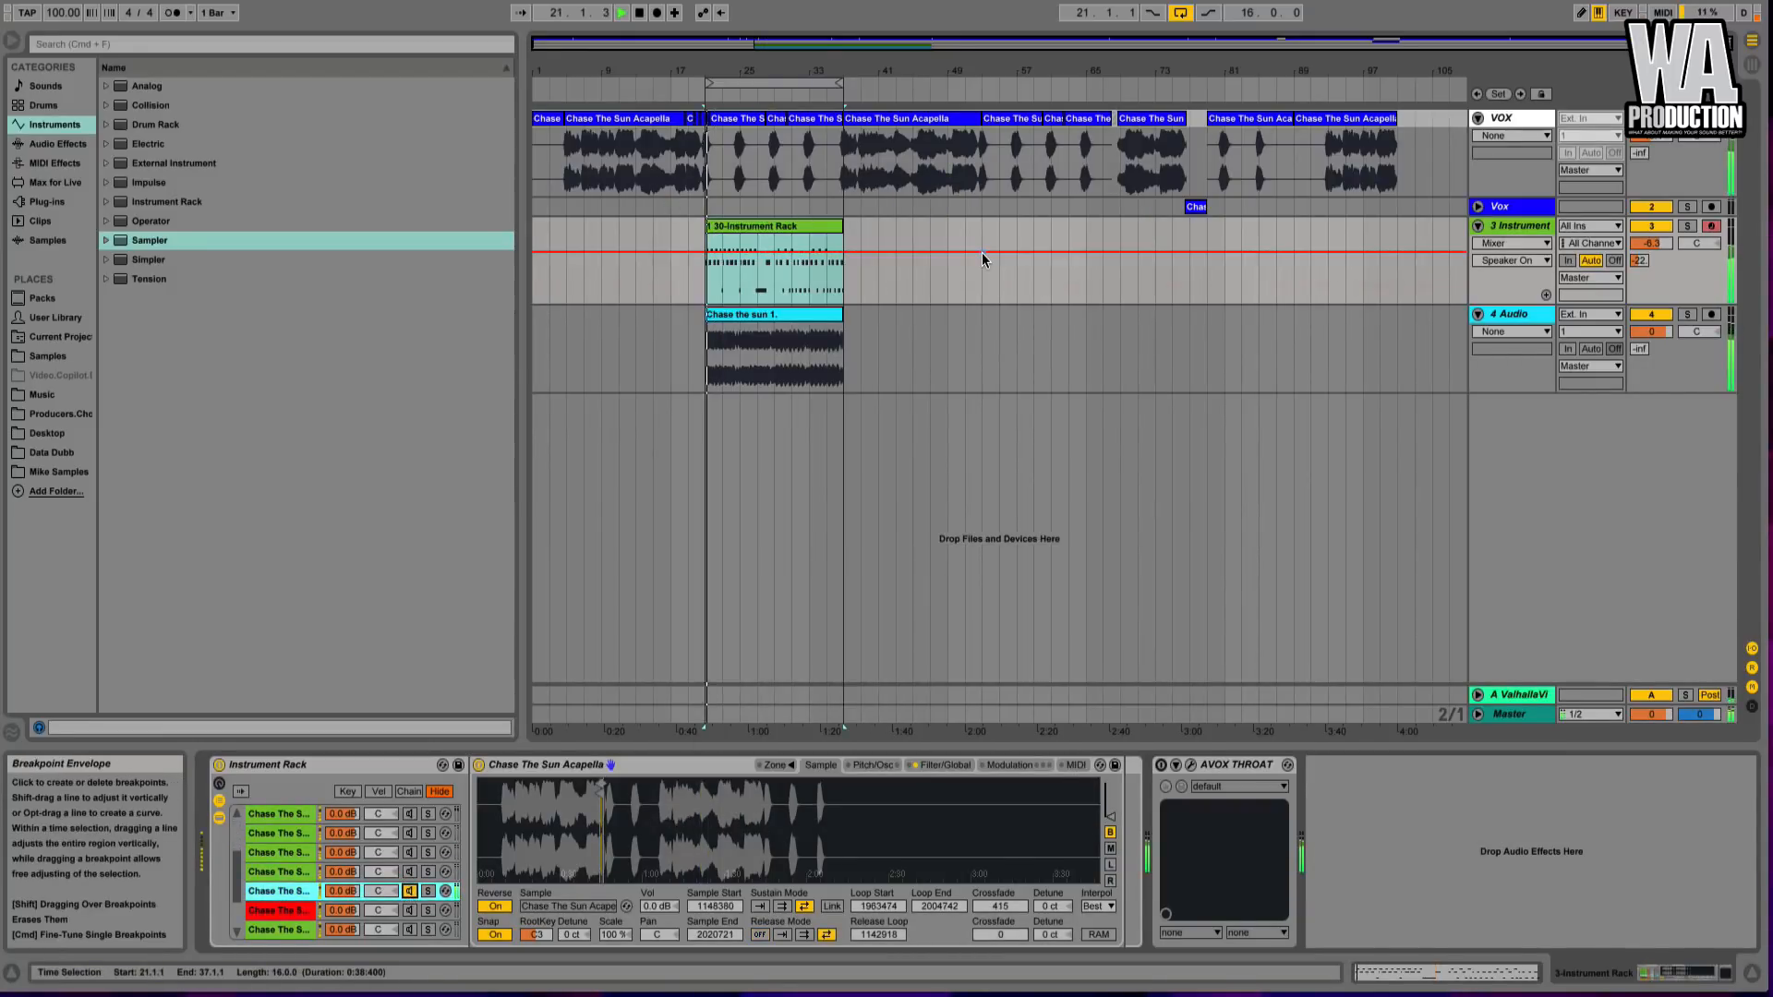
- Open the notes of the Instrument Rack clip and raise that track's ValhallaVintage reverb send to -13
{"action": "left_click", "coordinate": [736, 228]}
{"action": "double_click", "coordinate": [736, 228]}
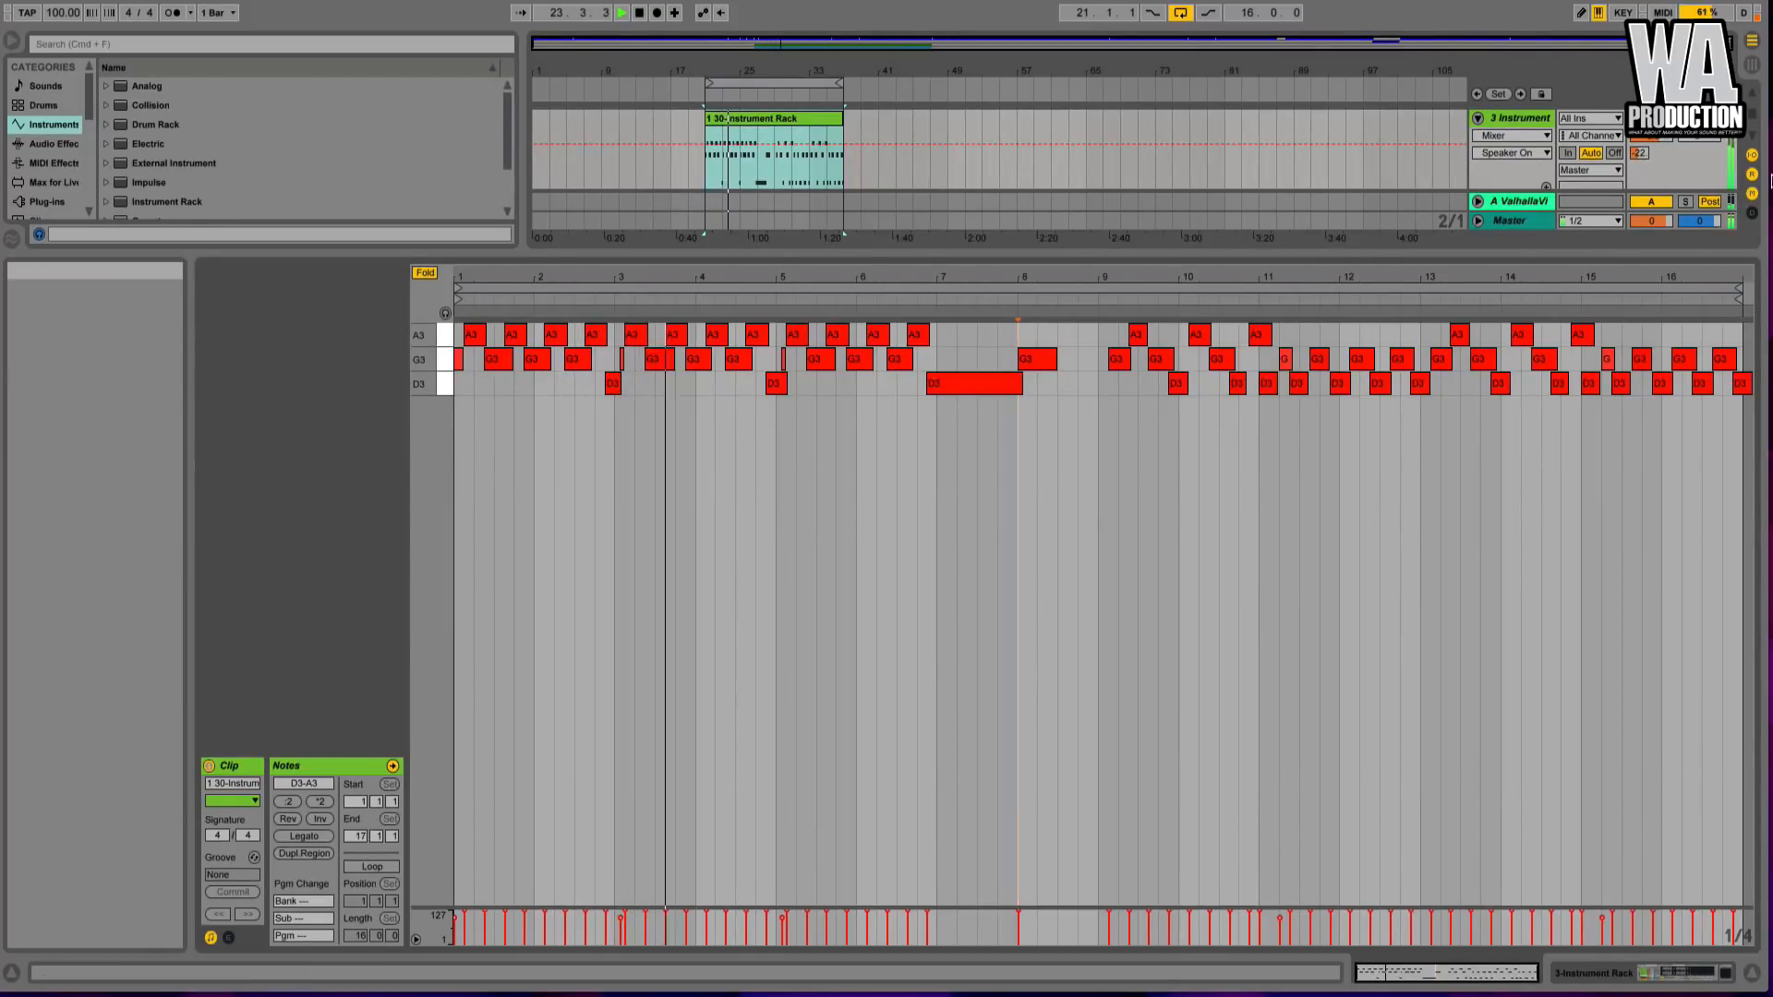
{"action": "left_click_drag", "start_coordinate": [1639, 154], "coordinate": [1640, 122]}
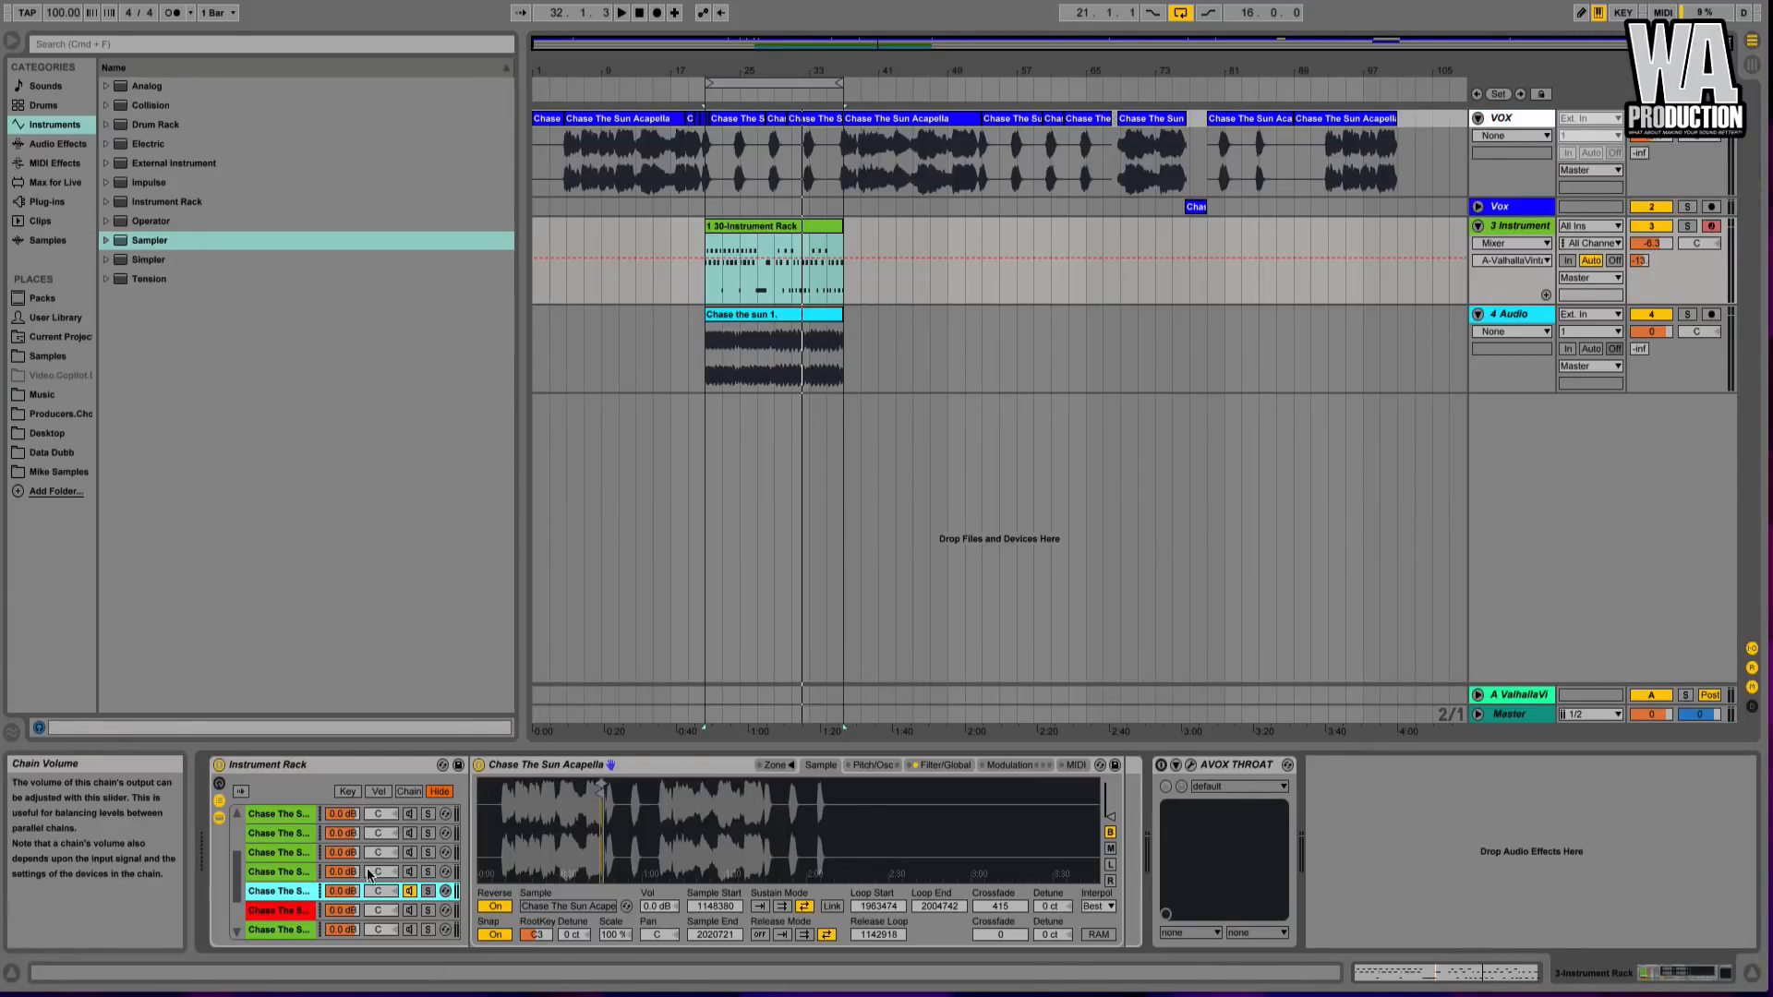
- Examine the active chain's loop region up close and look through the rack's chain list
{"action": "left_click", "coordinate": [587, 766]}
{"action": "left_click_drag", "start_coordinate": [611, 859], "coordinate": [688, 979]}
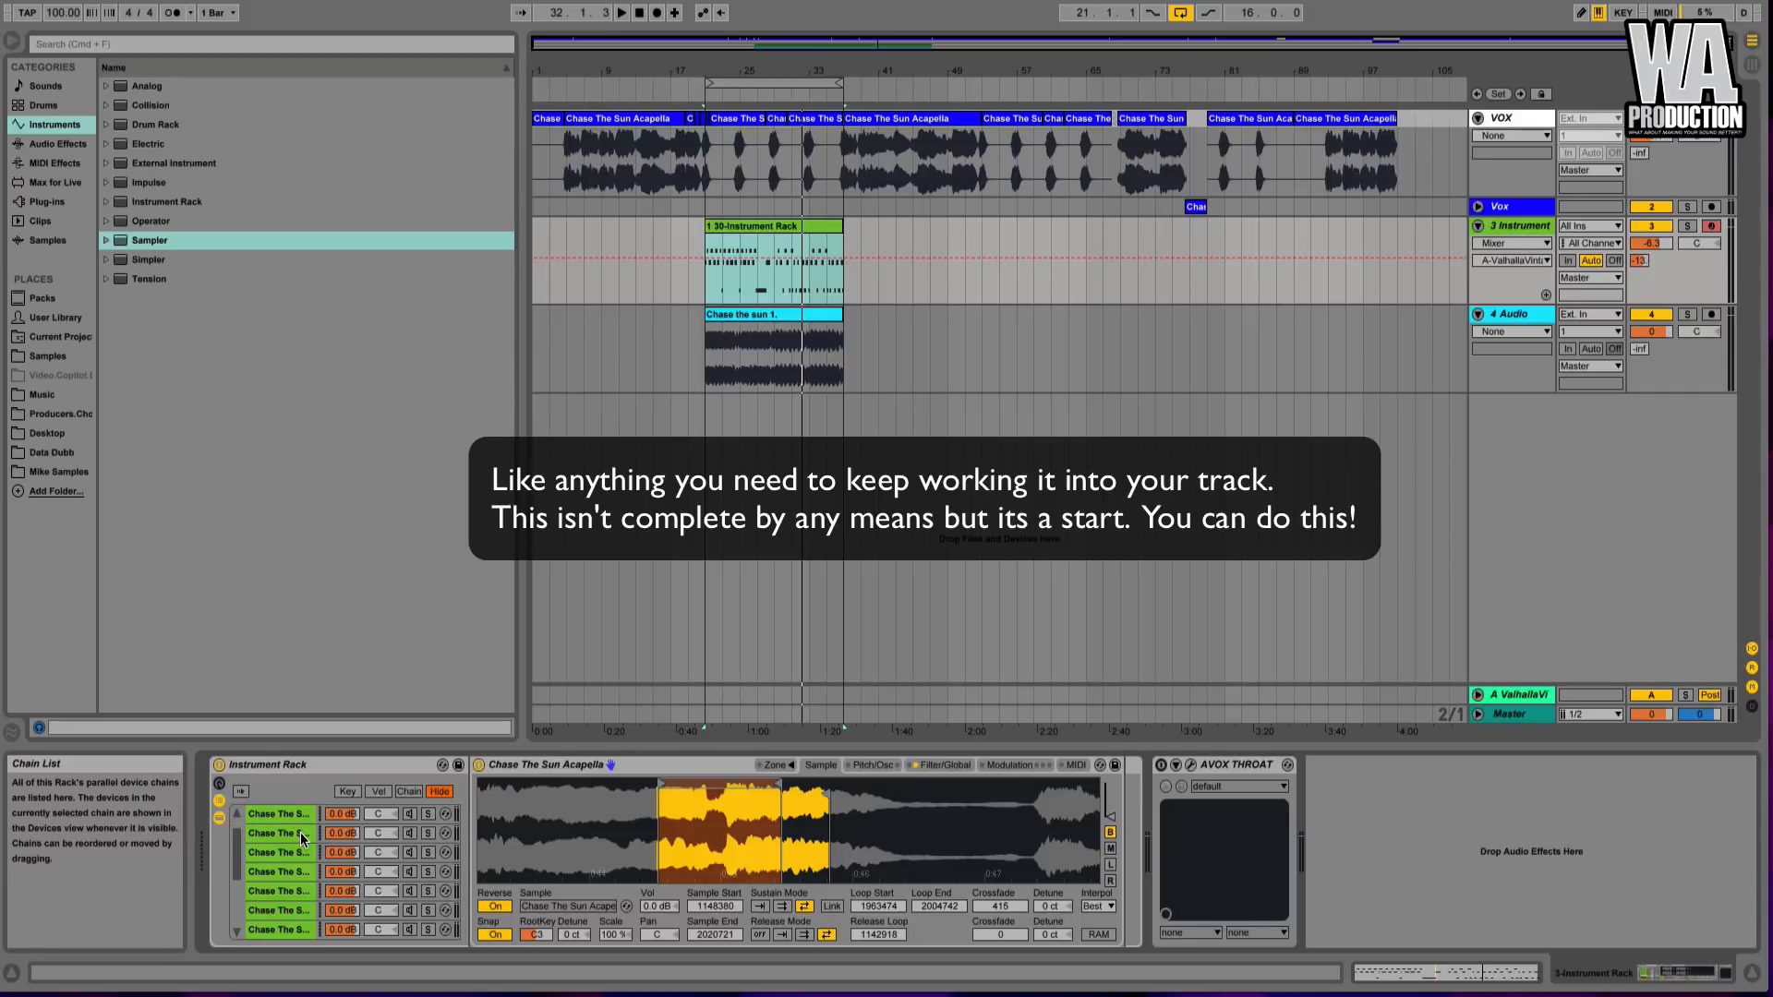
{"action": "scroll", "coordinate": [301, 833], "scroll_direction": "down", "scroll_amount": 3}
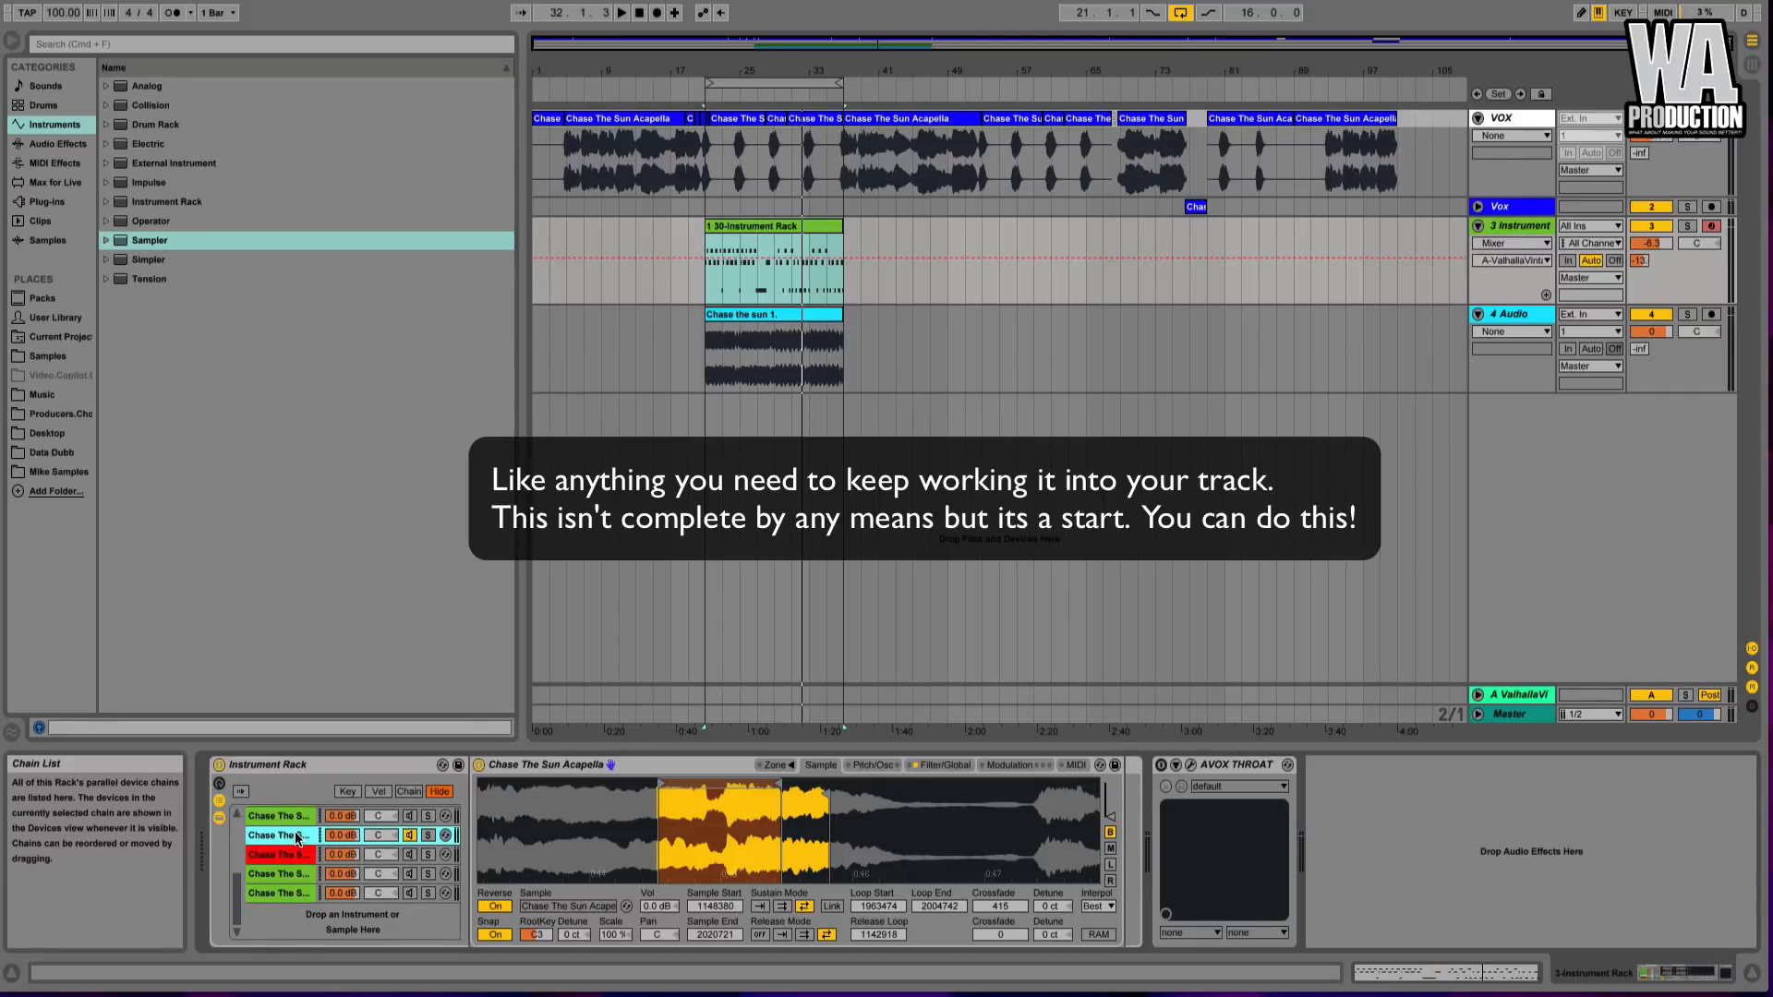
{"action": "left_click", "coordinate": [730, 223]}
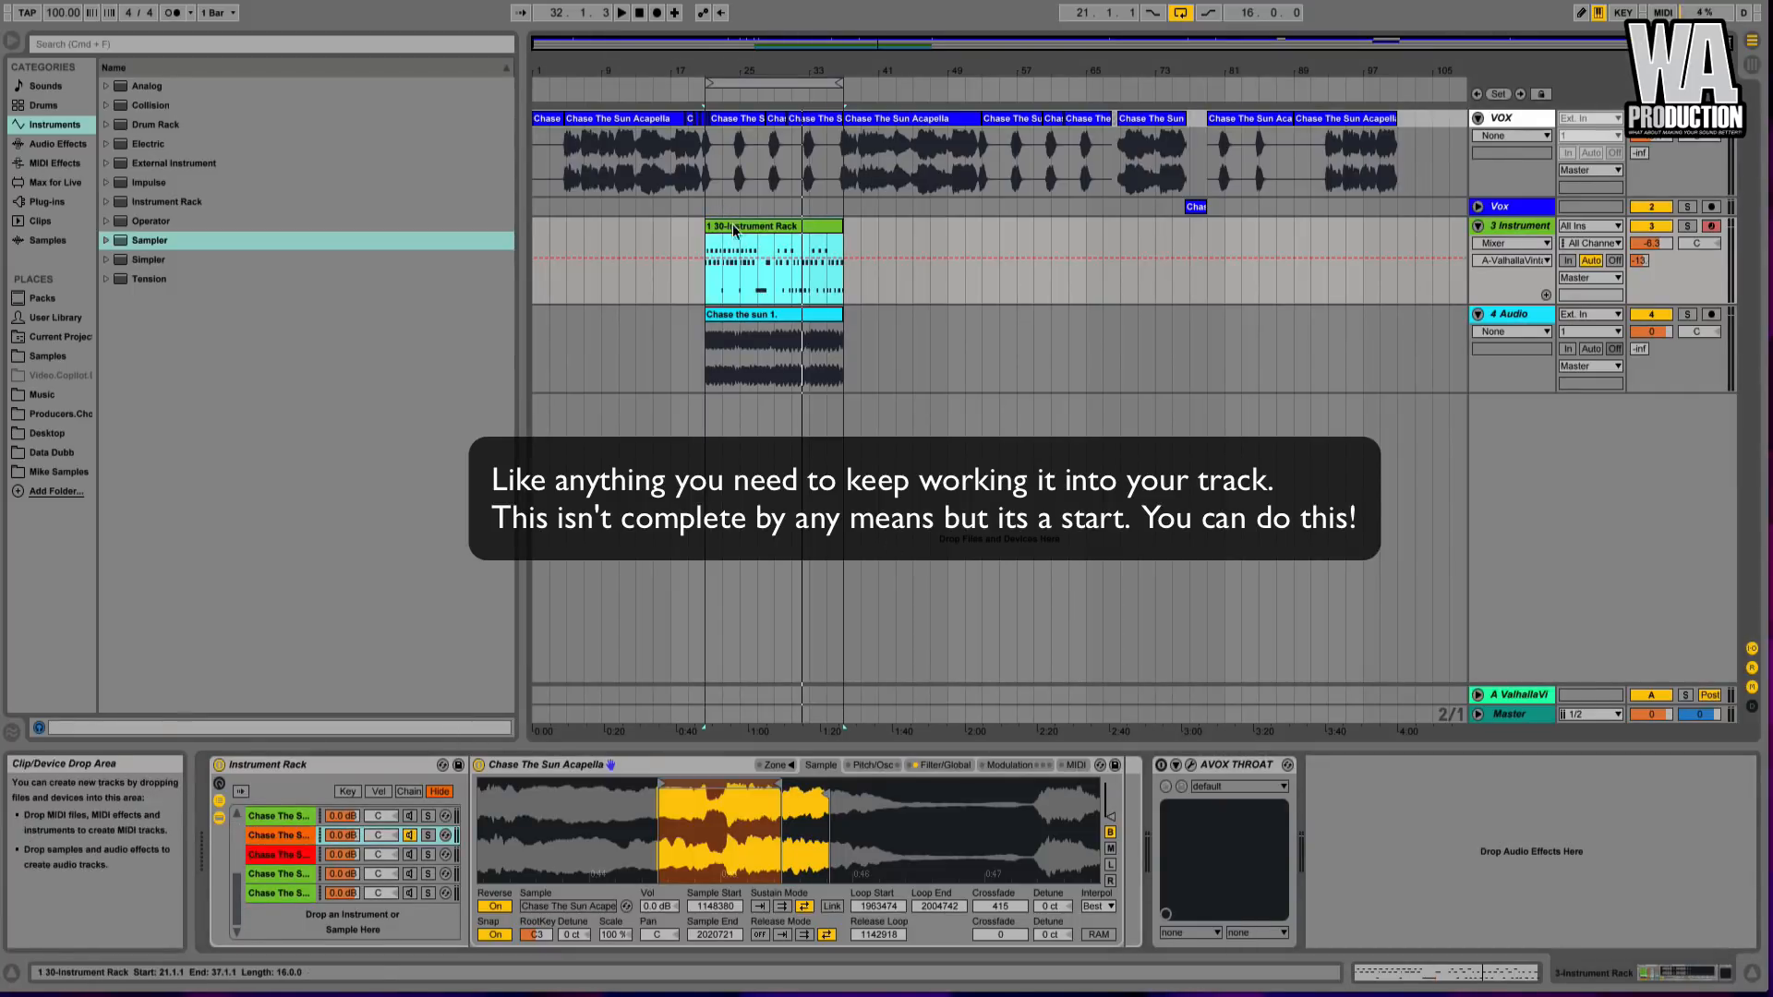
{"action": "left_click", "coordinate": [1503, 224]}
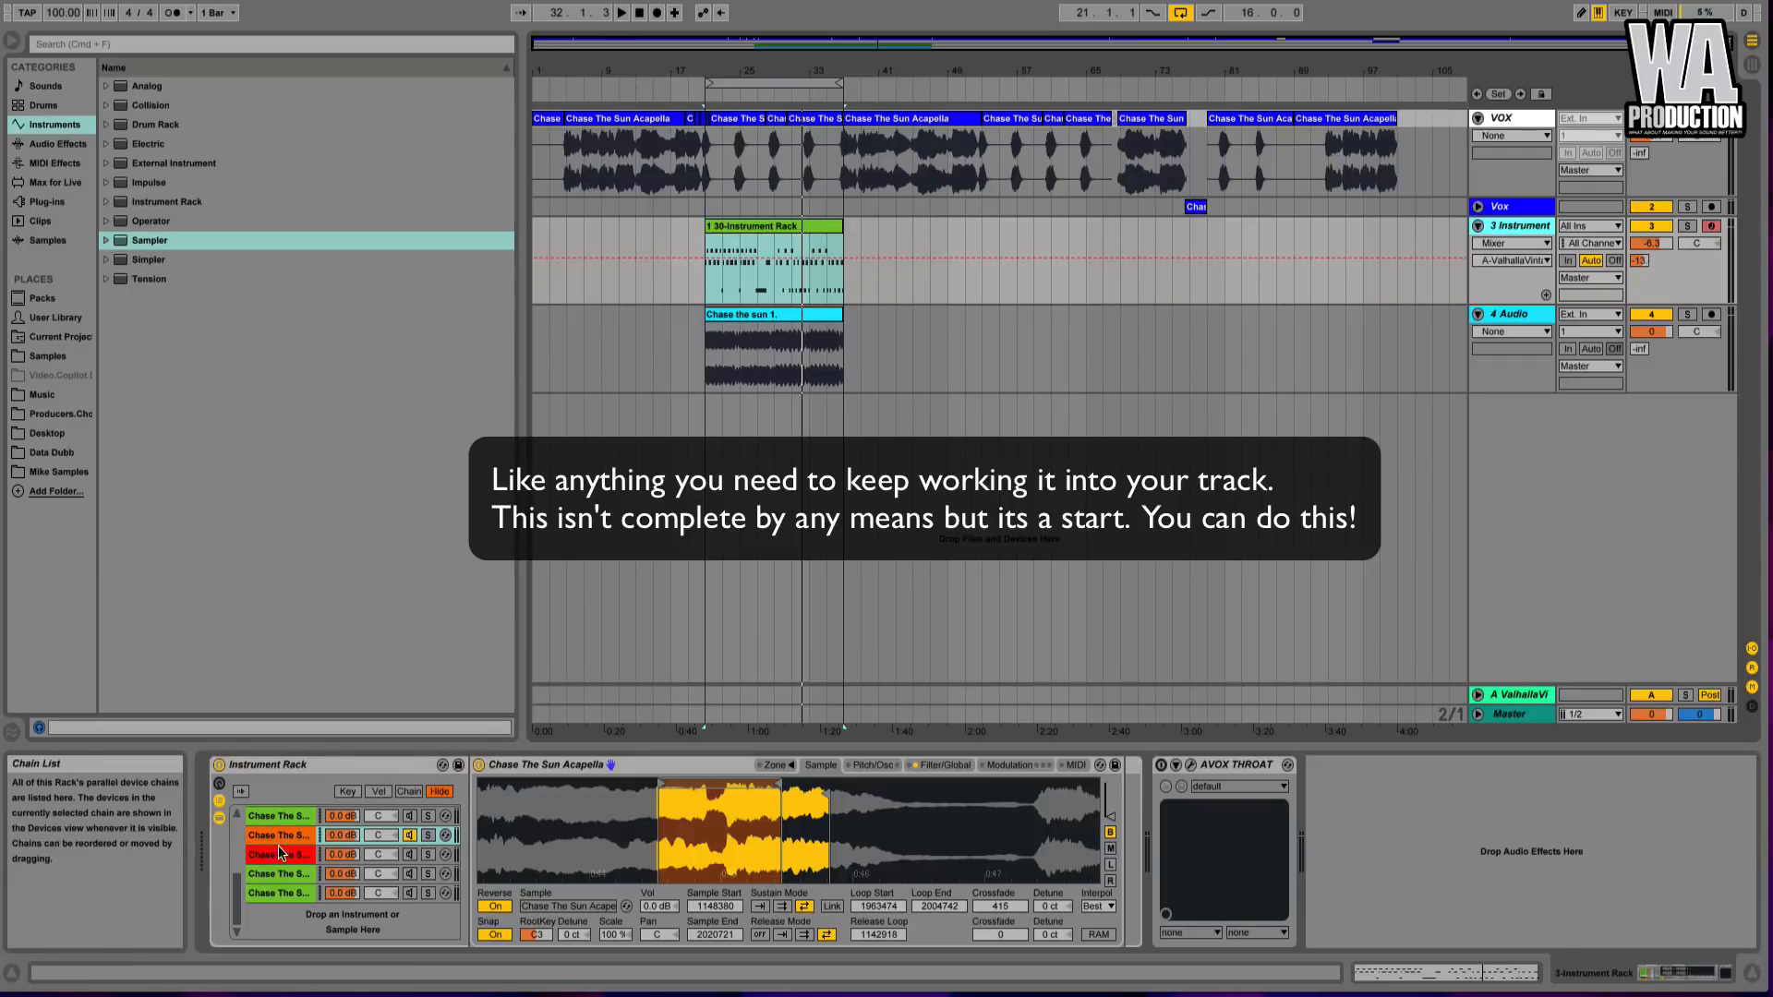
{"action": "scroll", "coordinate": [294, 833], "scroll_direction": "up", "scroll_amount": 5}
{"action": "scroll", "coordinate": [403, 844], "scroll_direction": "down", "scroll_amount": 3}
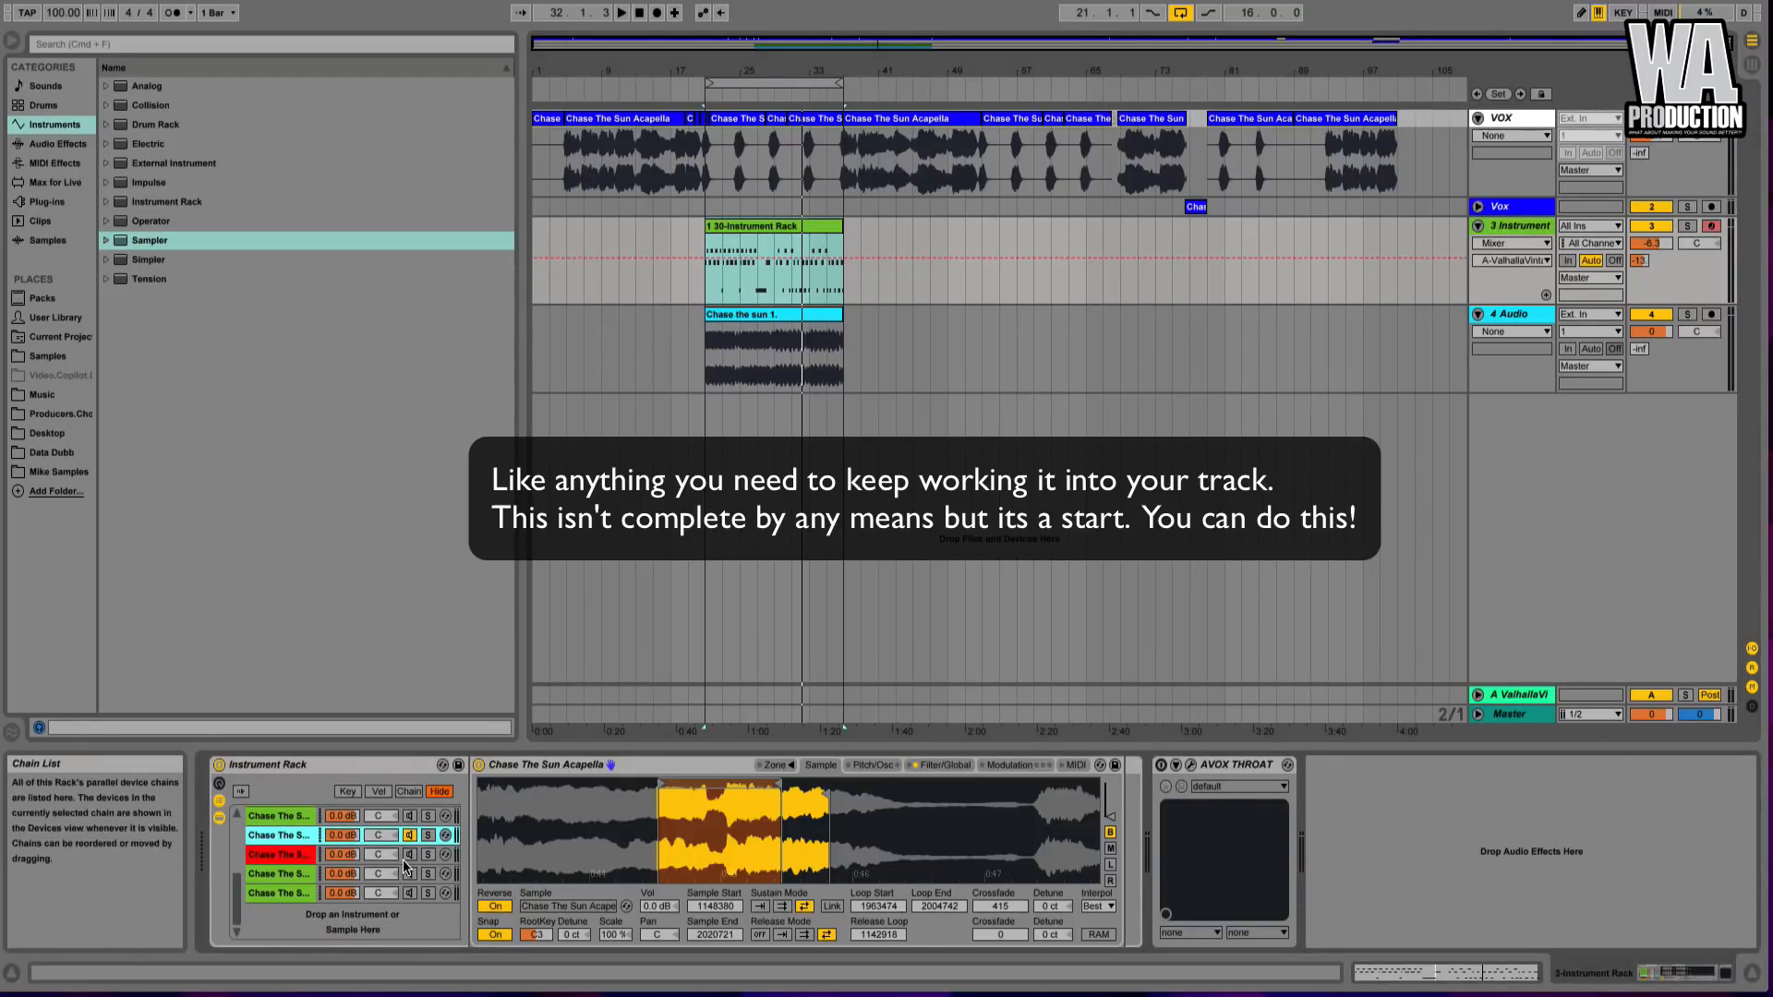
{"action": "left_click", "coordinate": [297, 838]}
{"action": "scroll", "coordinate": [419, 824], "scroll_direction": "up", "scroll_amount": 5}
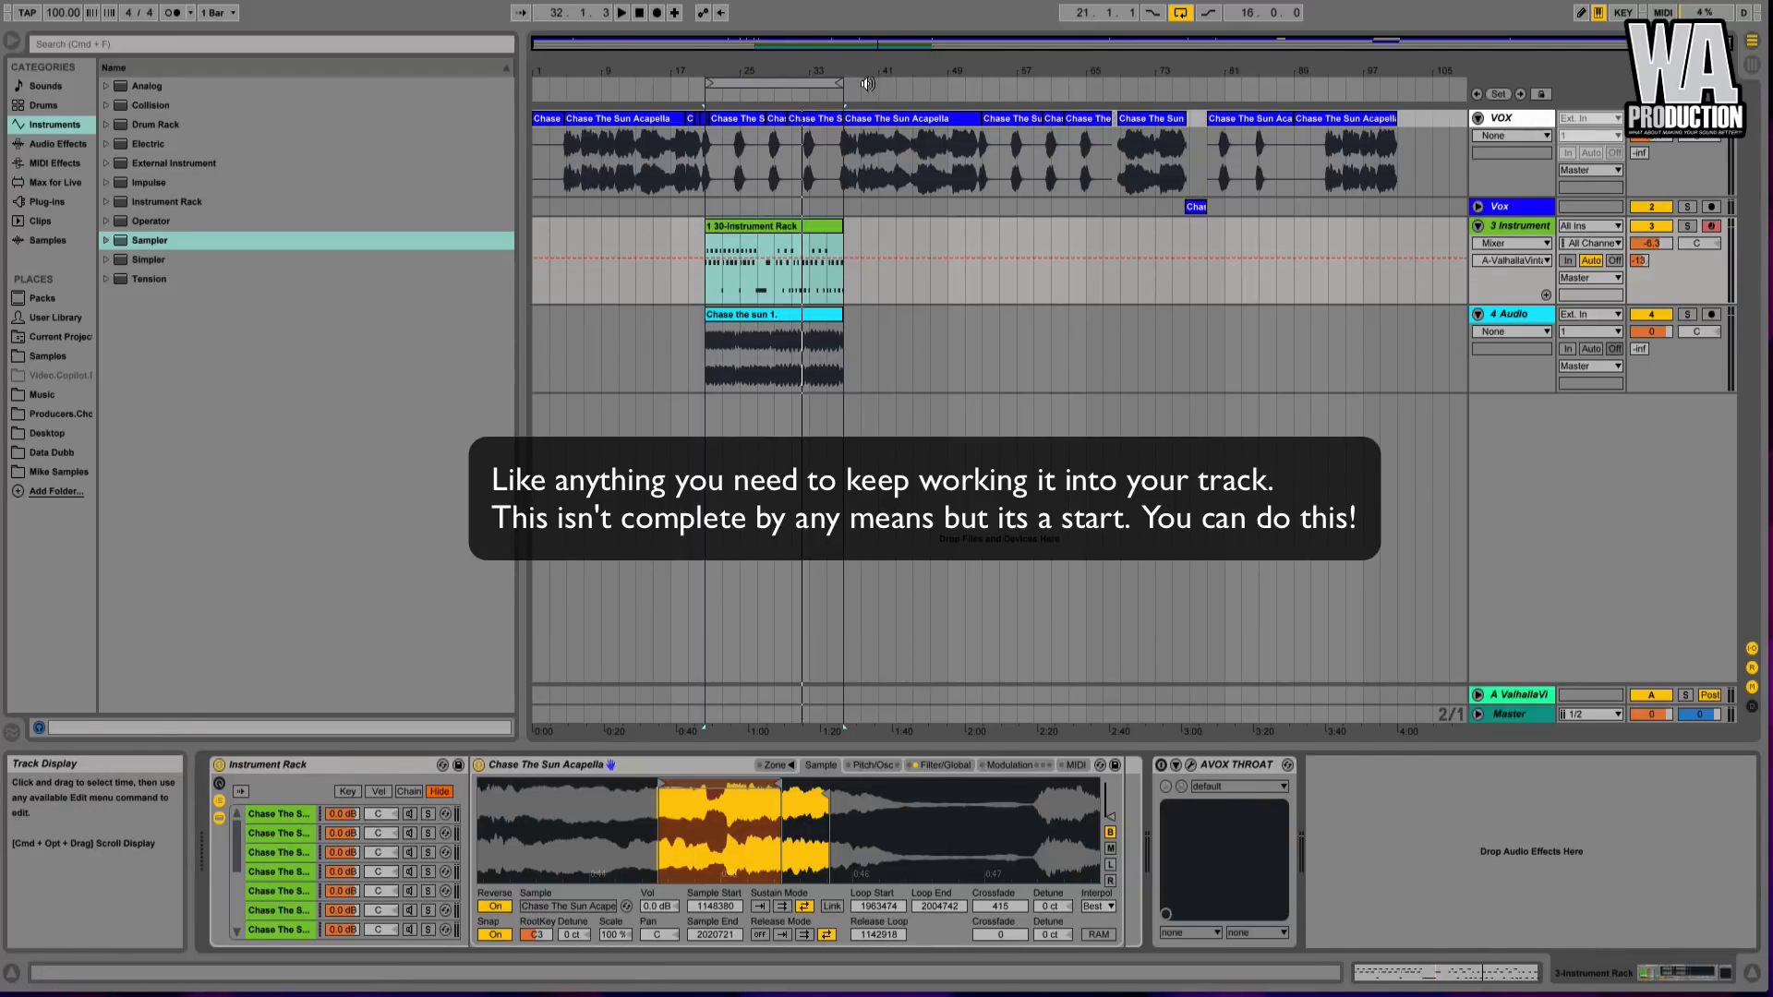
{"action": "scroll", "coordinate": [312, 889], "scroll_direction": "down", "scroll_amount": 5}
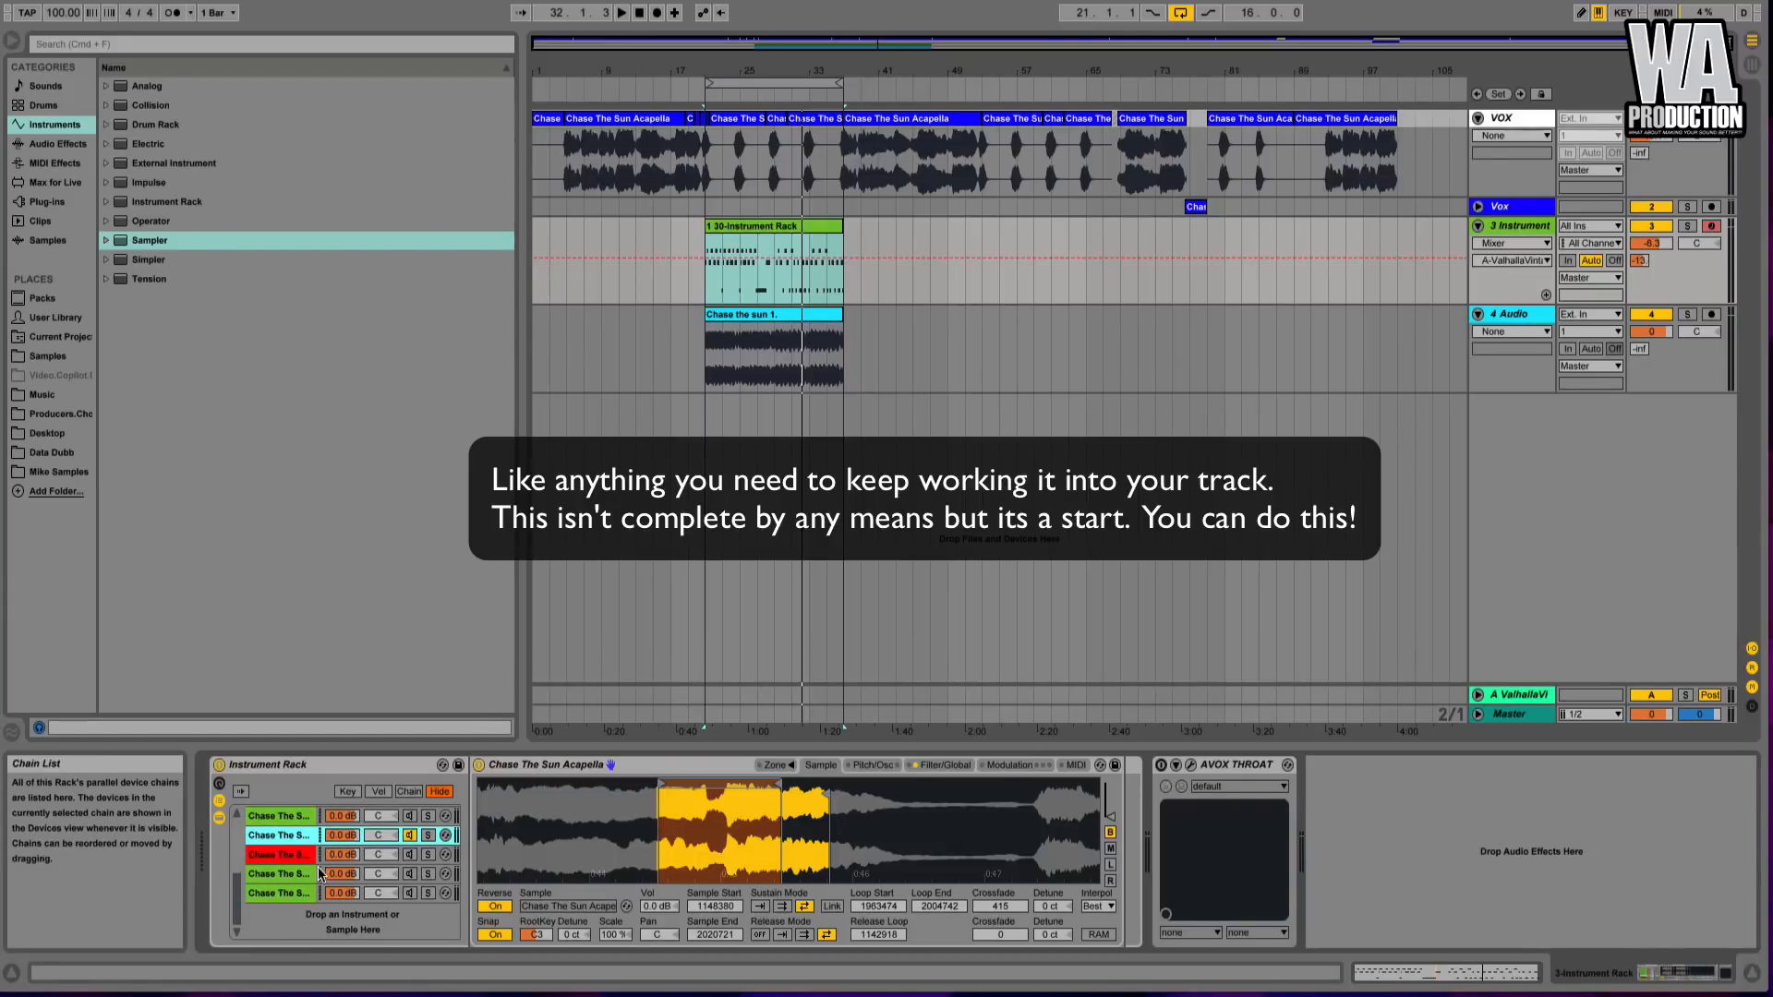
- Compare the sample loops of the orange and red chains, ending with the orange chain selected
{"action": "left_click", "coordinate": [302, 821]}
{"action": "left_click", "coordinate": [298, 836]}
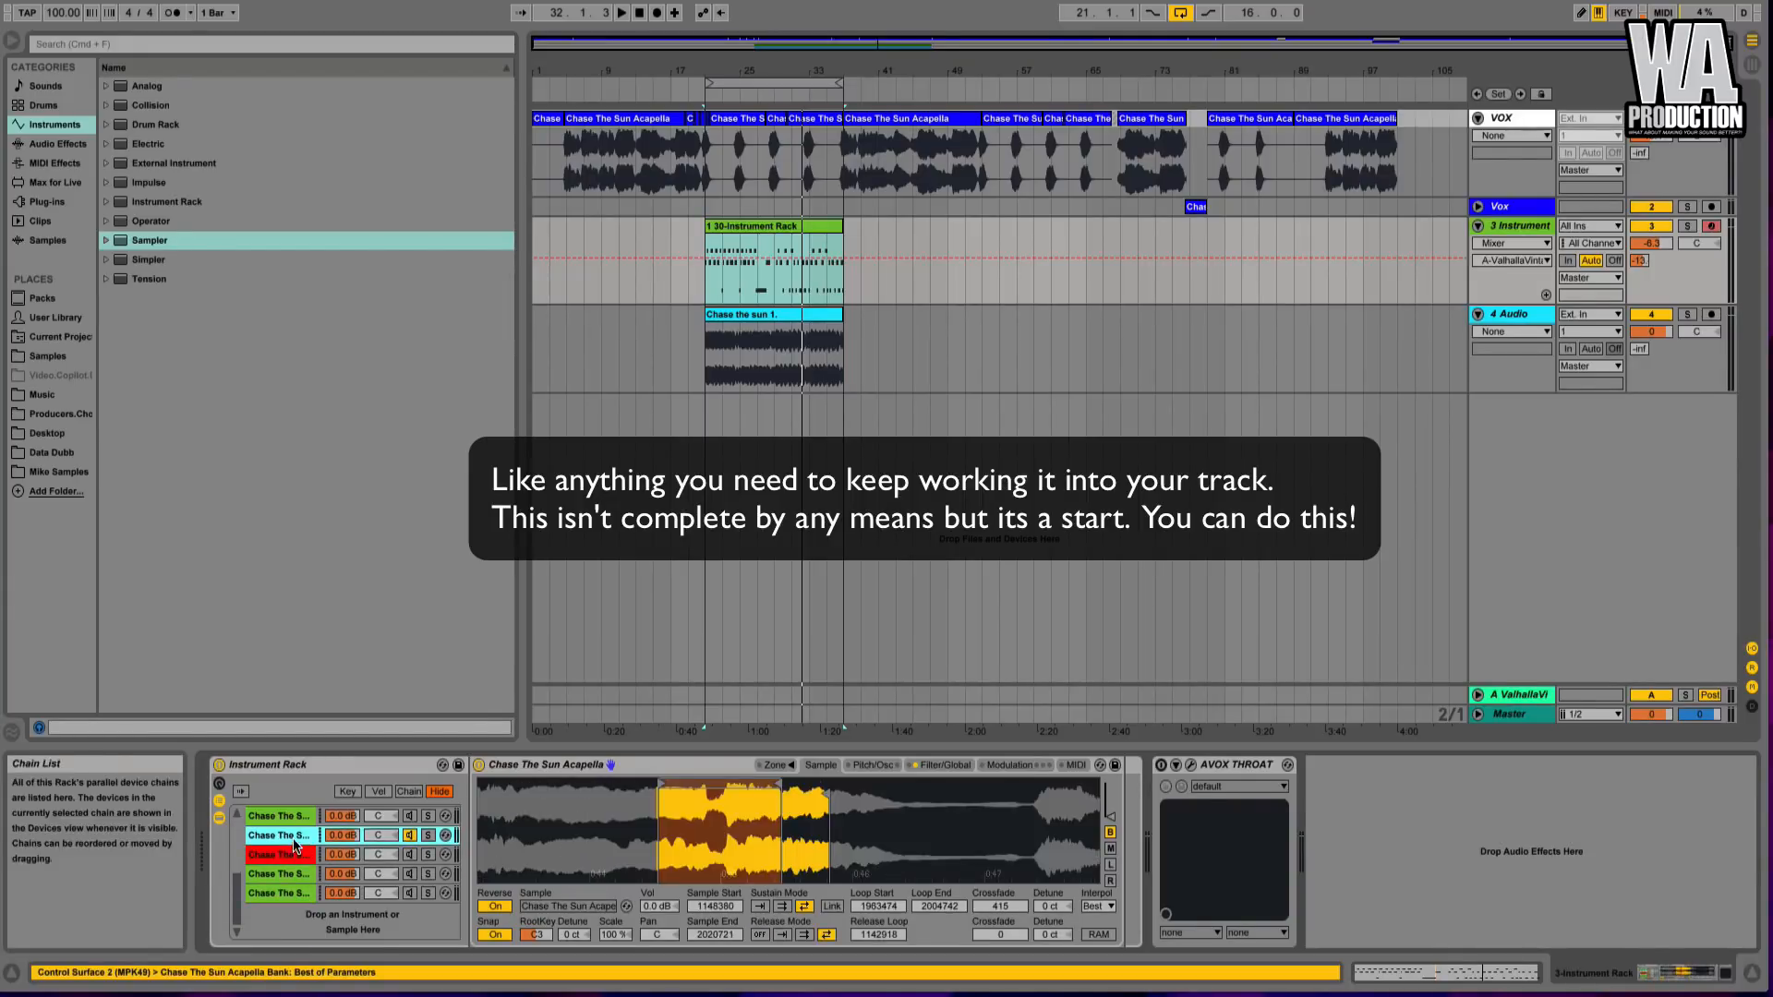
{"action": "left_click", "coordinate": [280, 873]}
{"action": "left_click", "coordinate": [292, 855]}
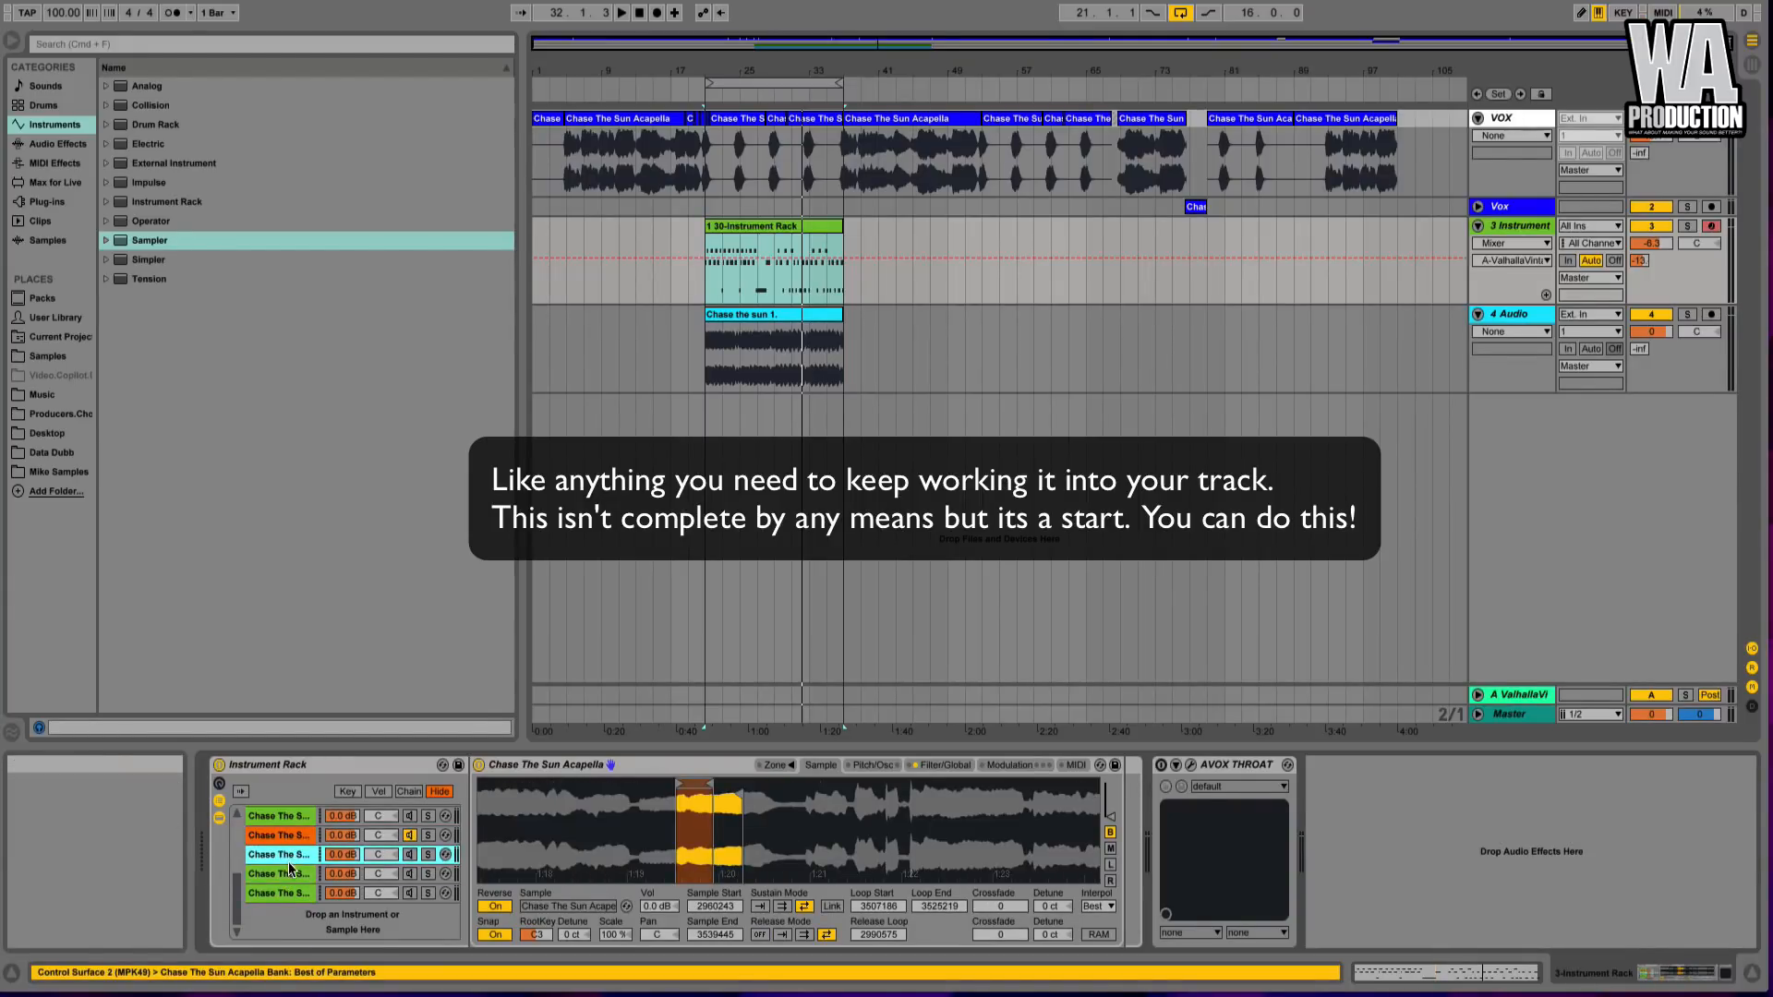
{"action": "left_click", "coordinate": [295, 837]}
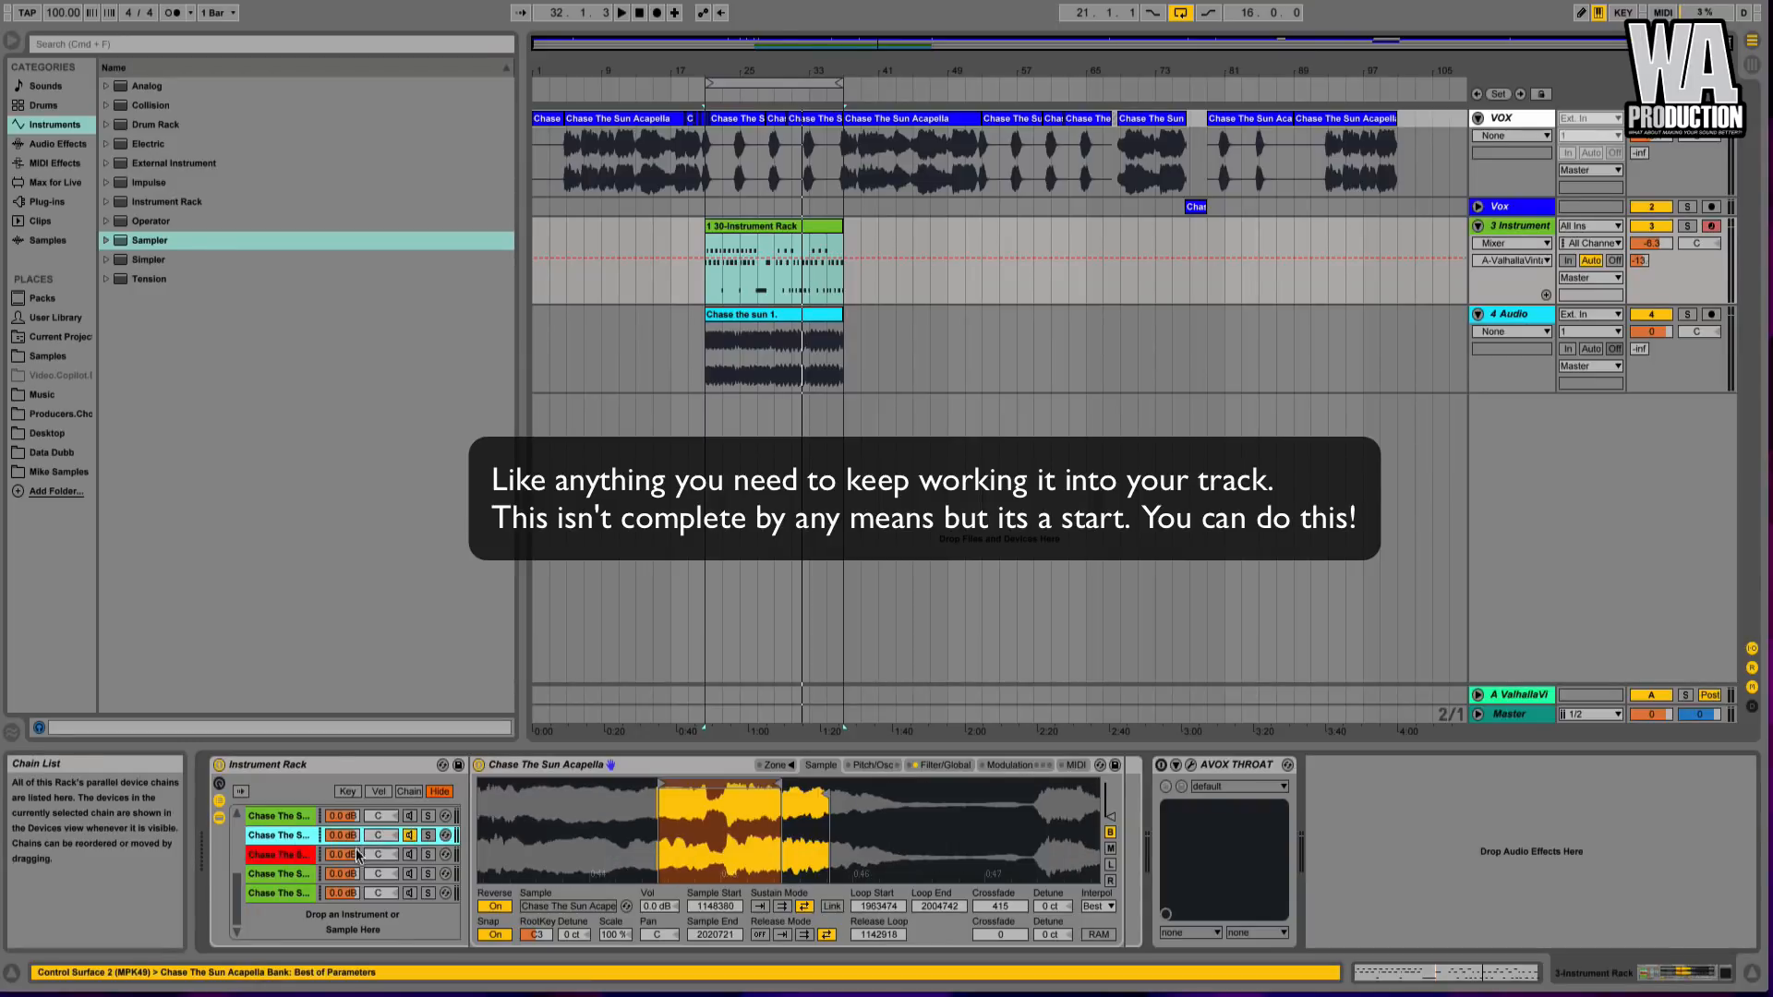
{"action": "left_click", "coordinate": [408, 836]}
{"action": "left_click", "coordinate": [287, 854]}
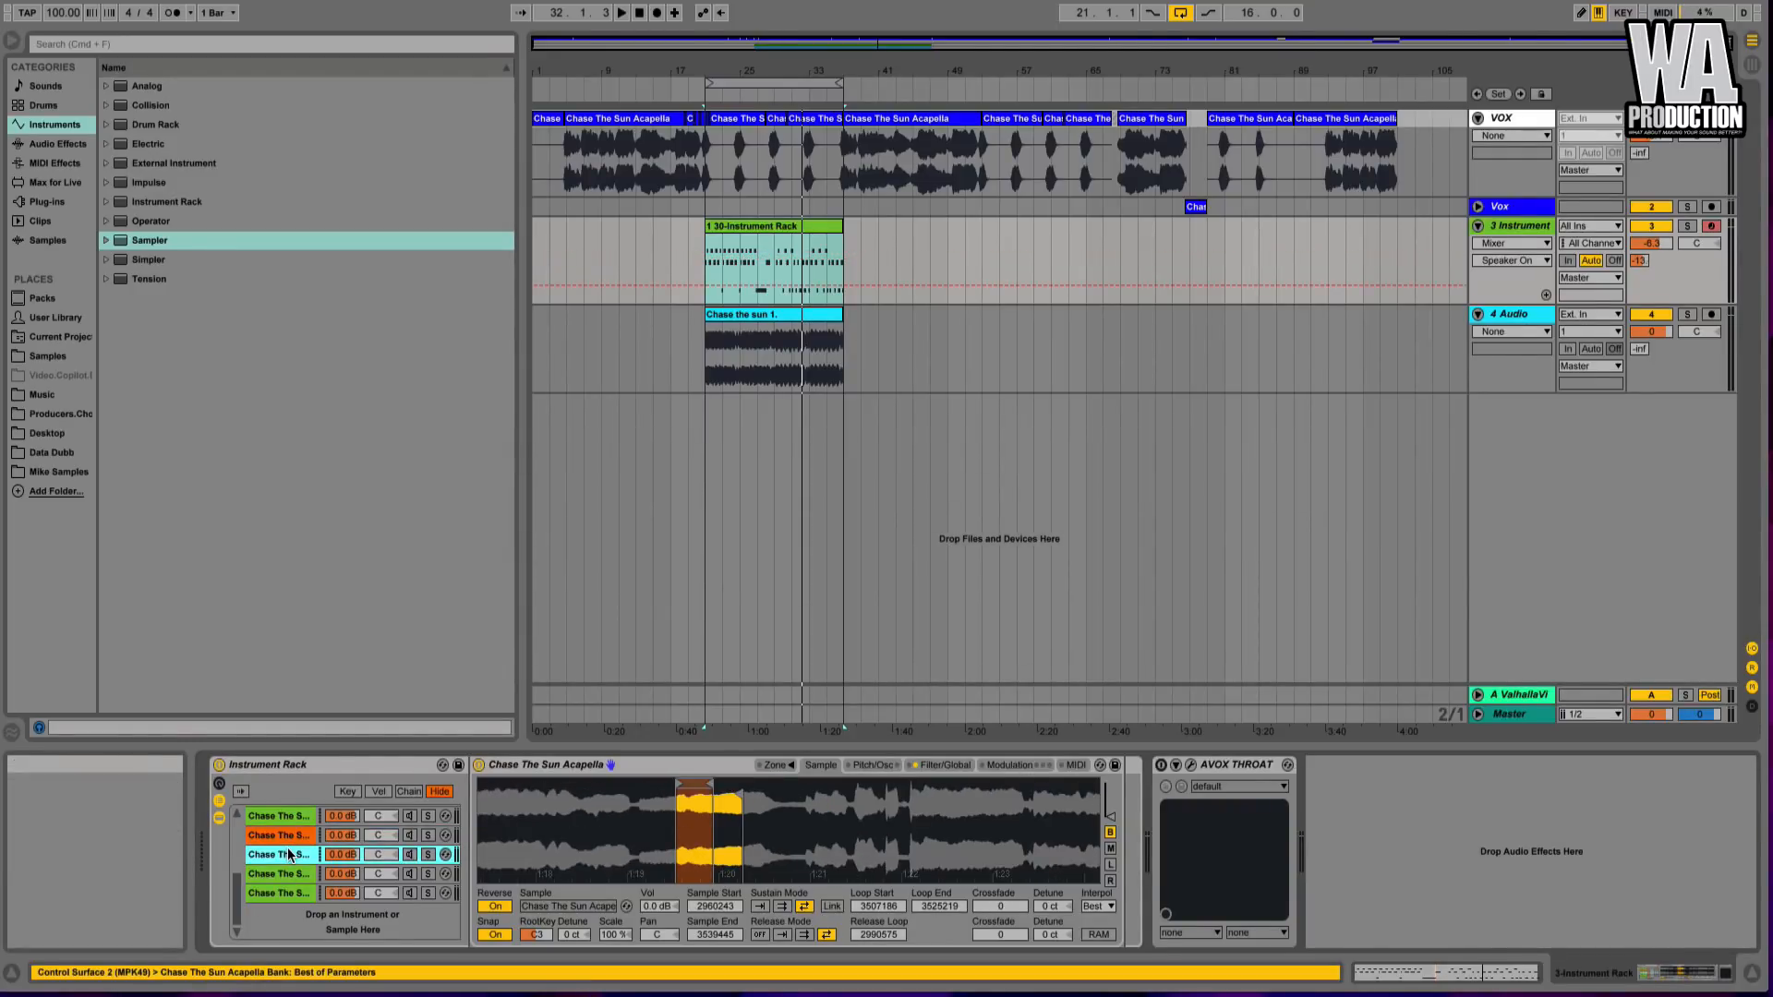
{"action": "left_click", "coordinate": [288, 836]}
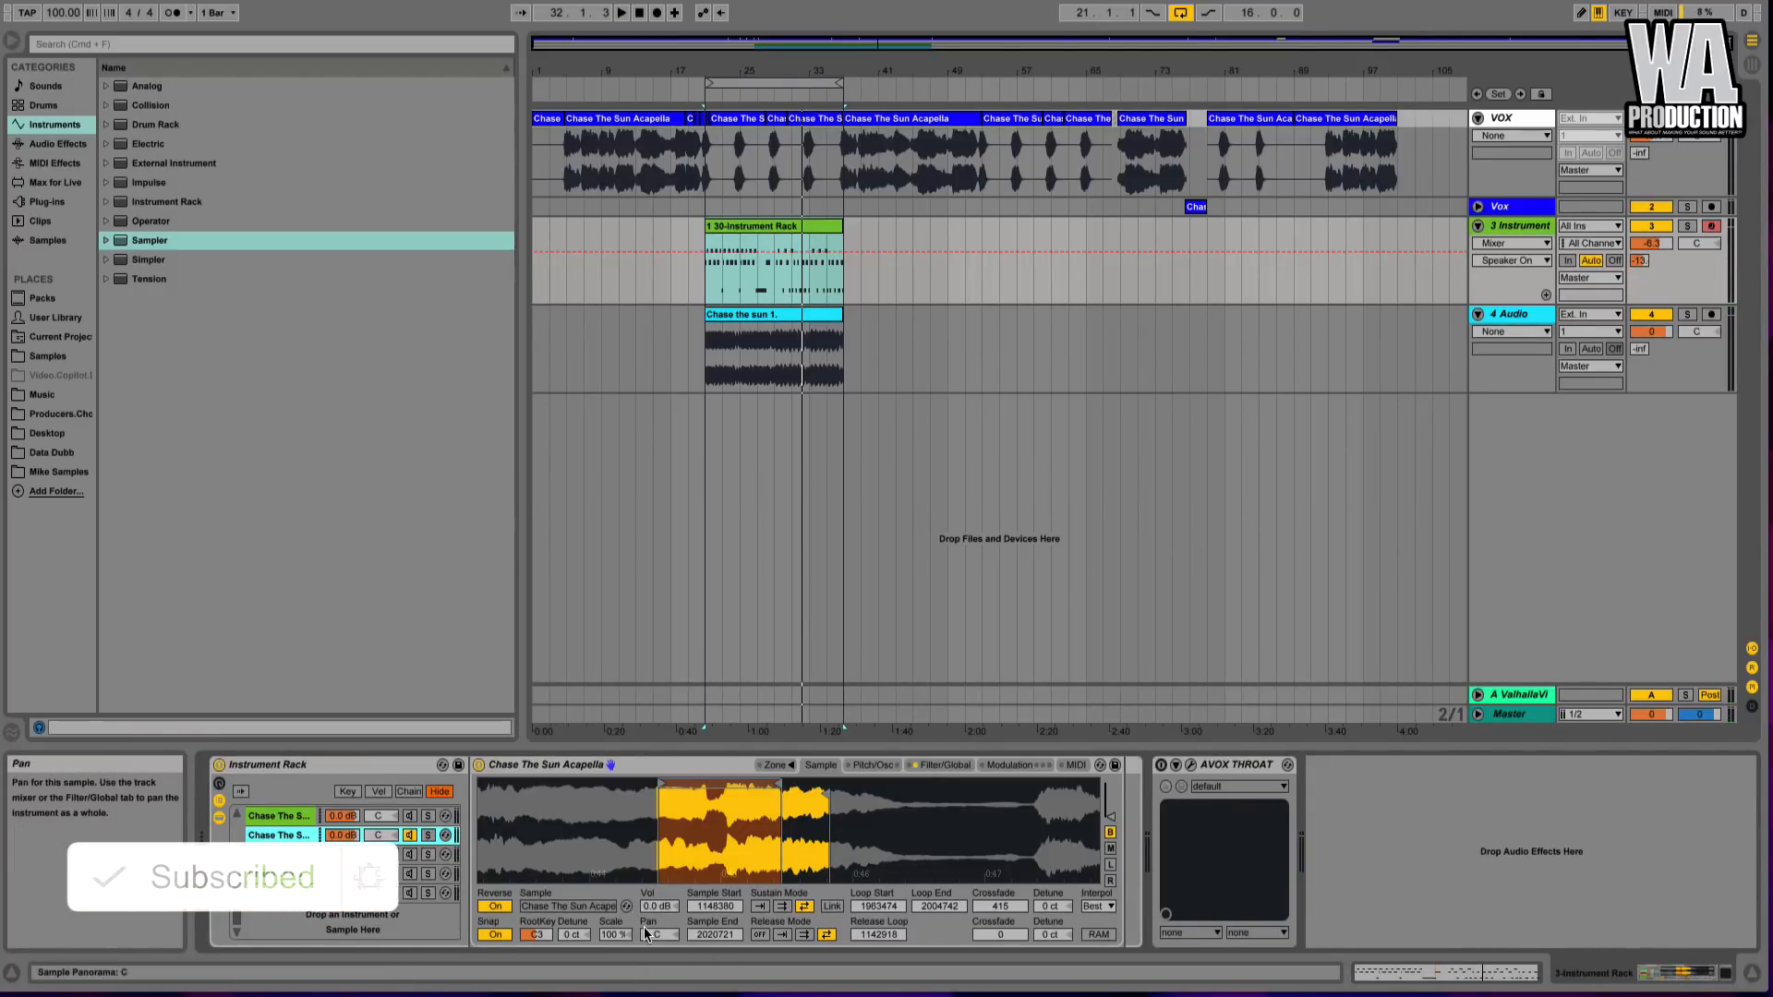
- Enable RAM mode for the orange chain's sample and check its pitch and oscillator settings
{"action": "left_click", "coordinate": [1098, 935]}
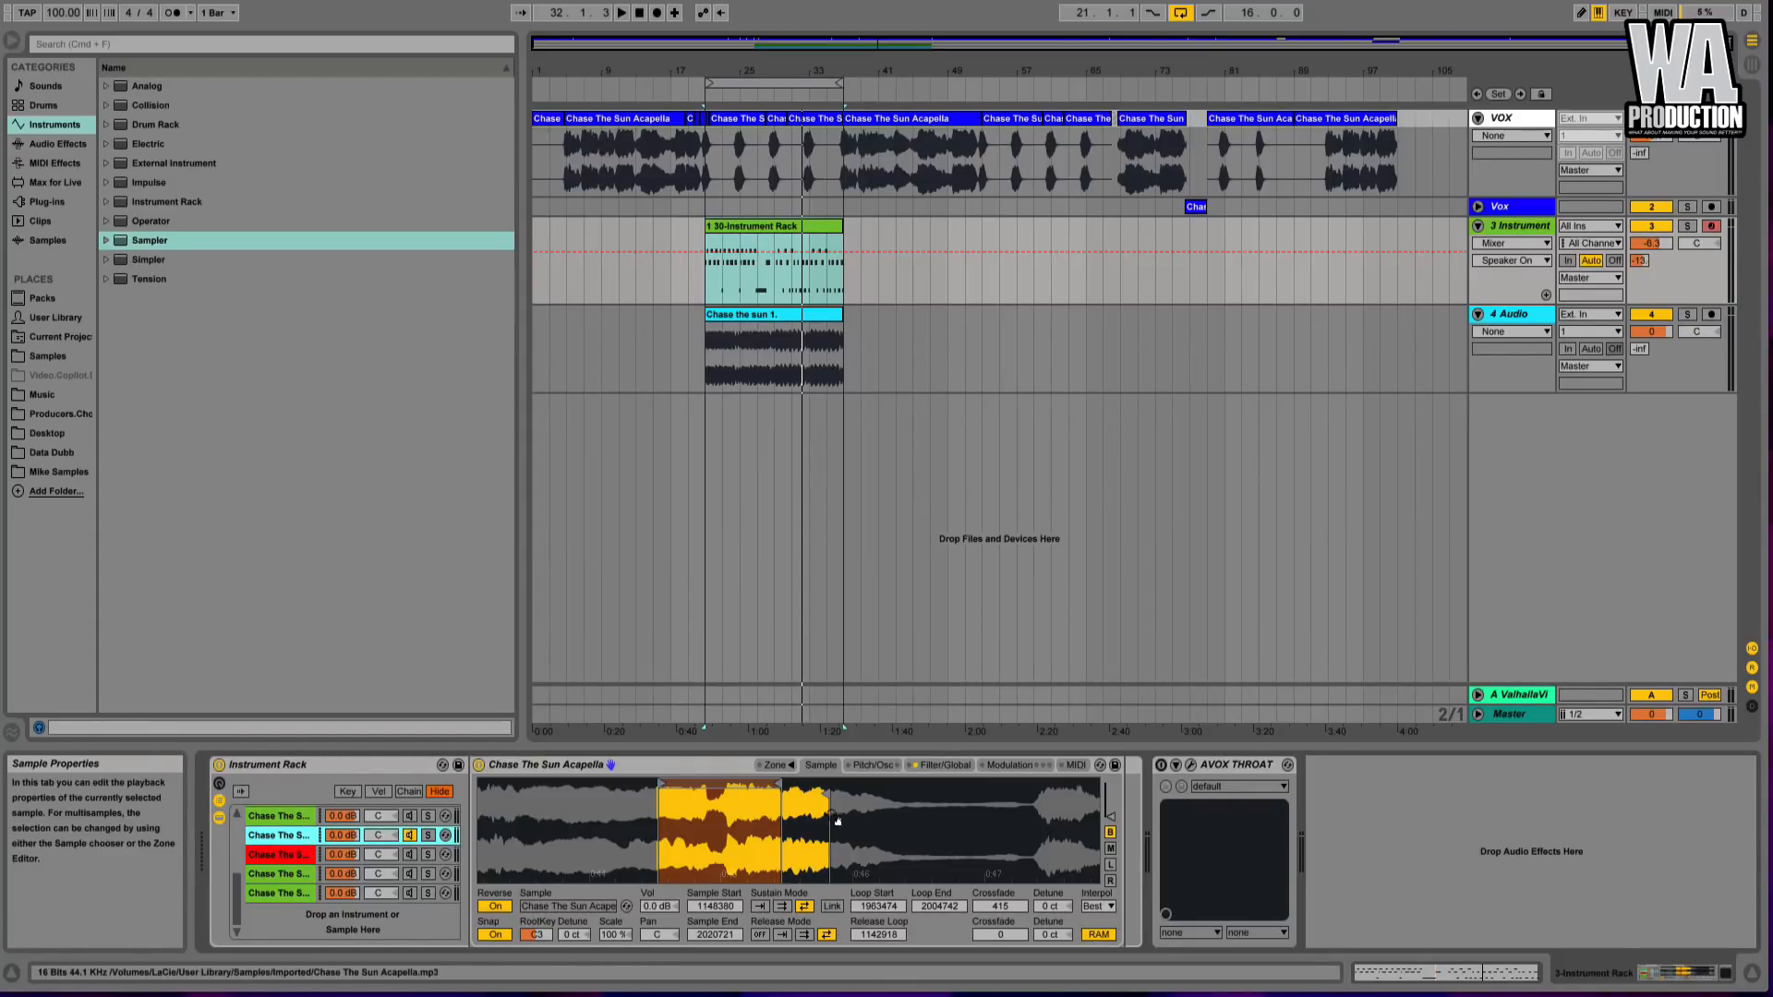
{"action": "left_click", "coordinate": [873, 766]}
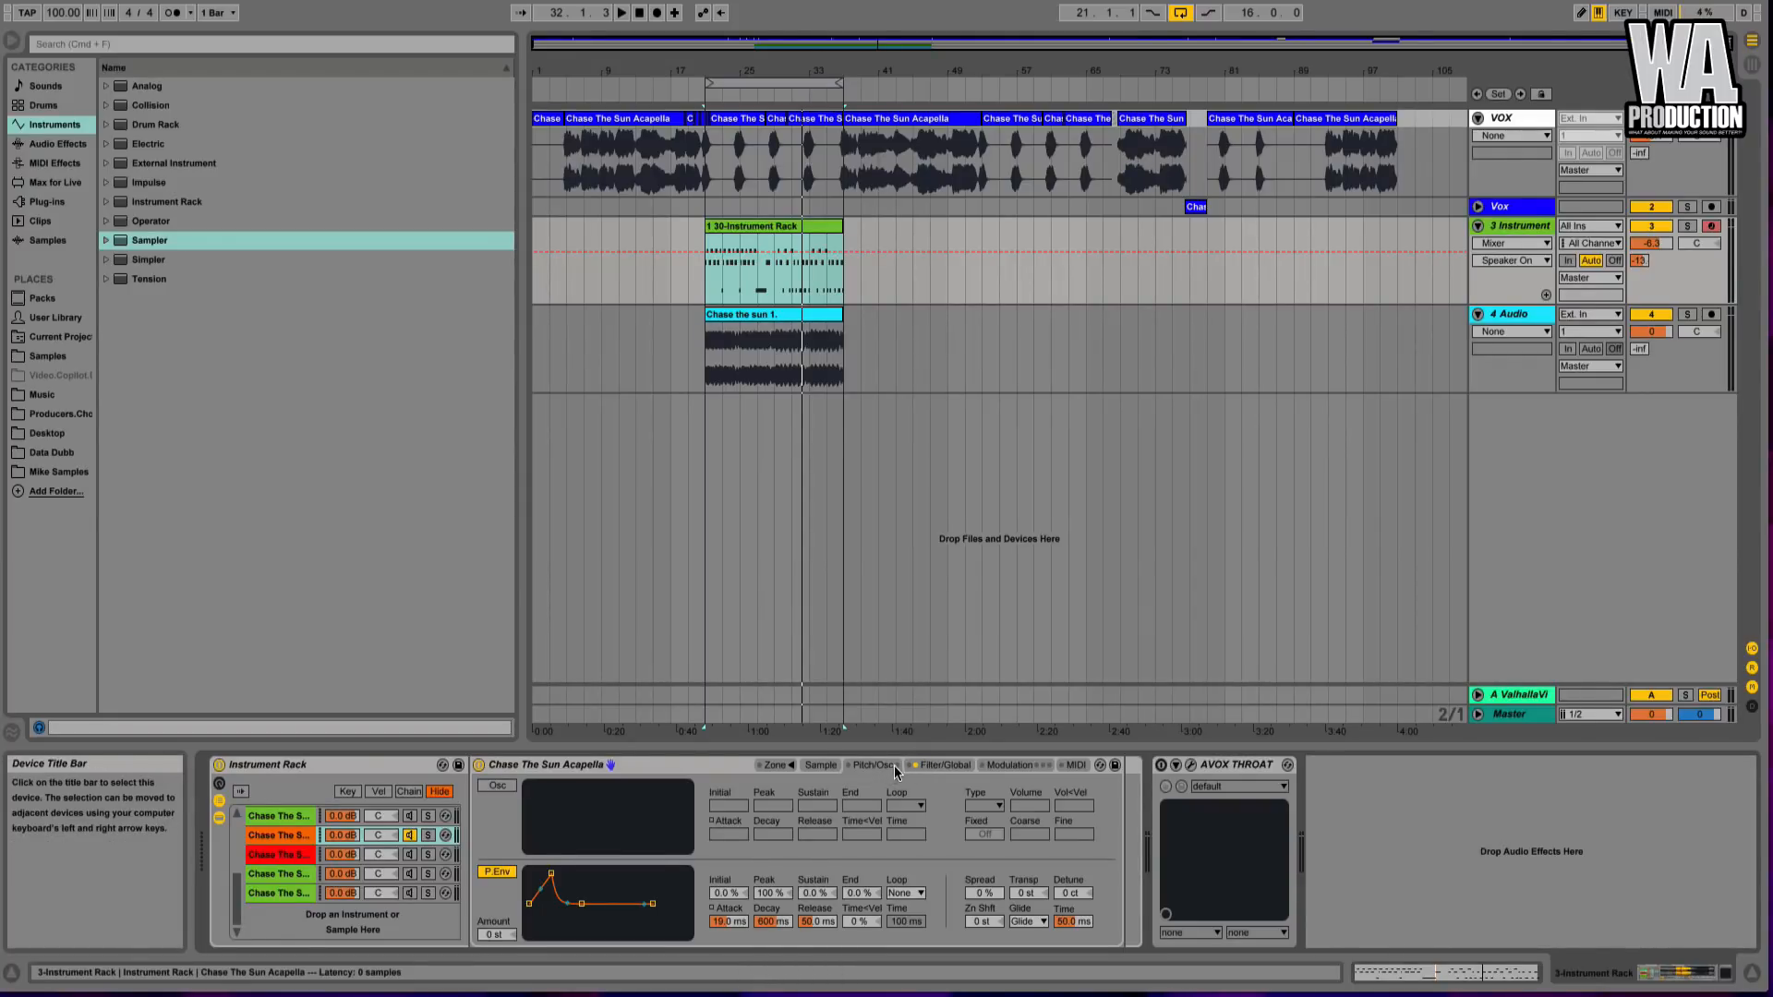
{"action": "left_click", "coordinate": [816, 766]}
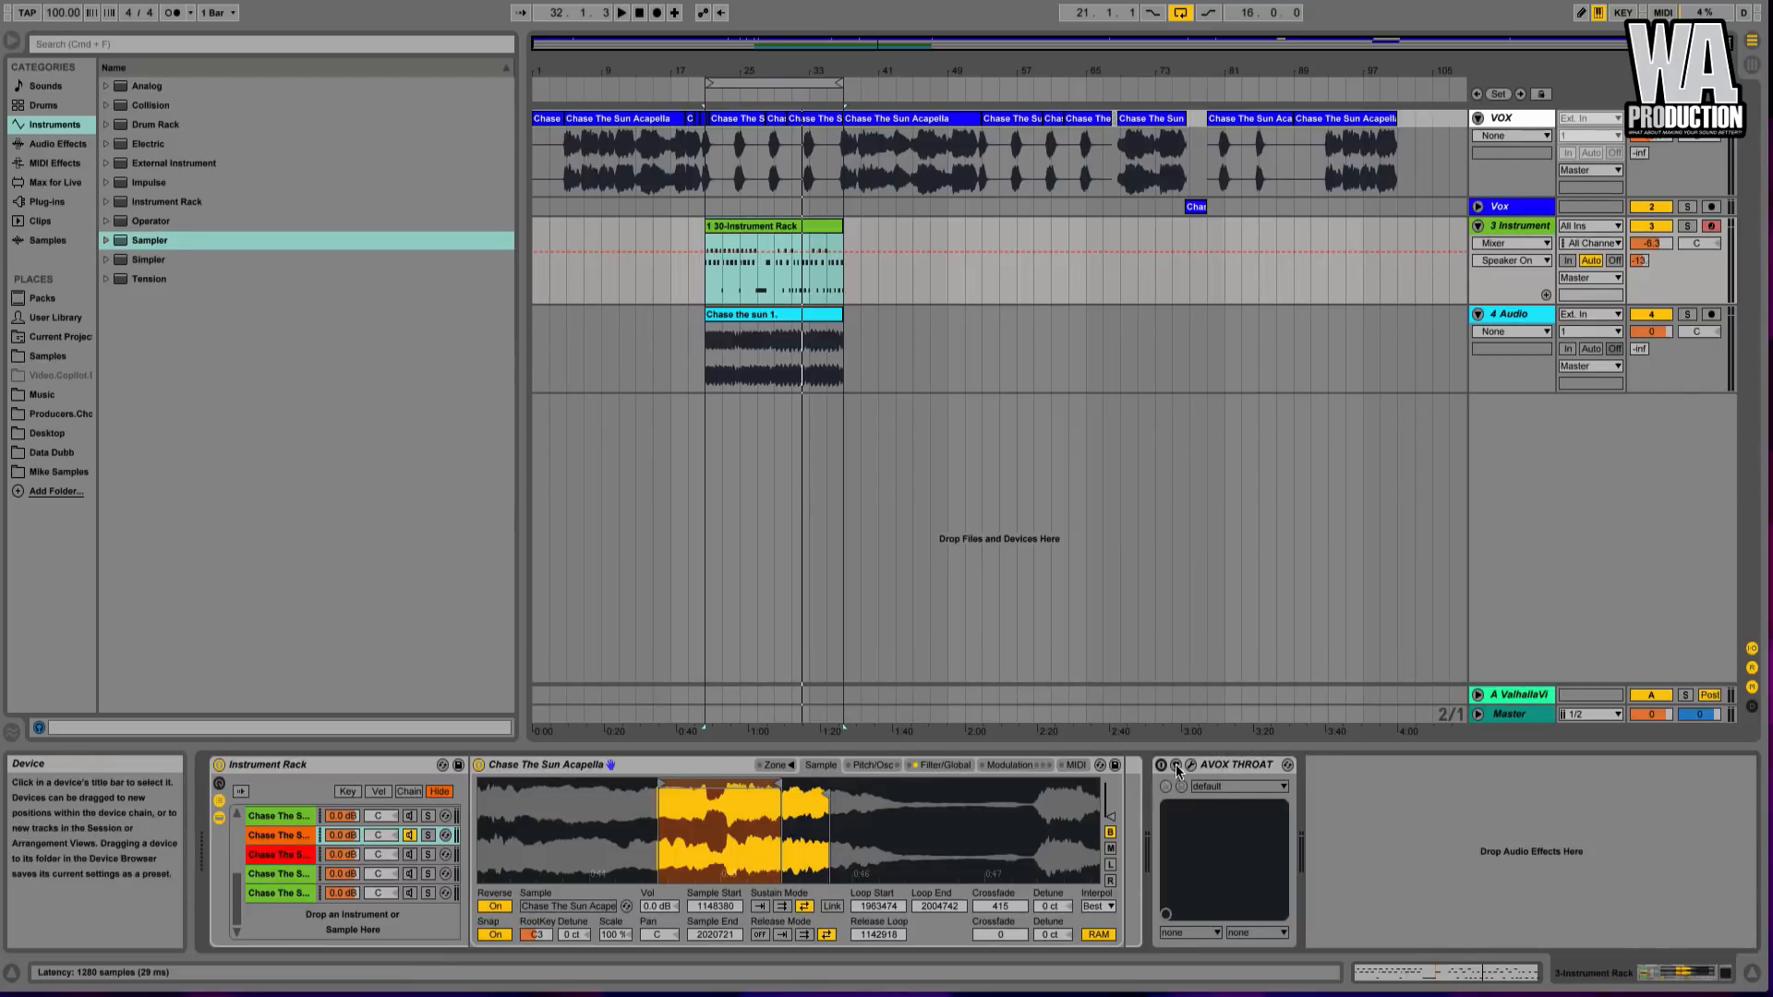
- Select the AVOX THROAT device and search the plug-ins for "auto"
{"action": "left_click", "coordinate": [1233, 766]}
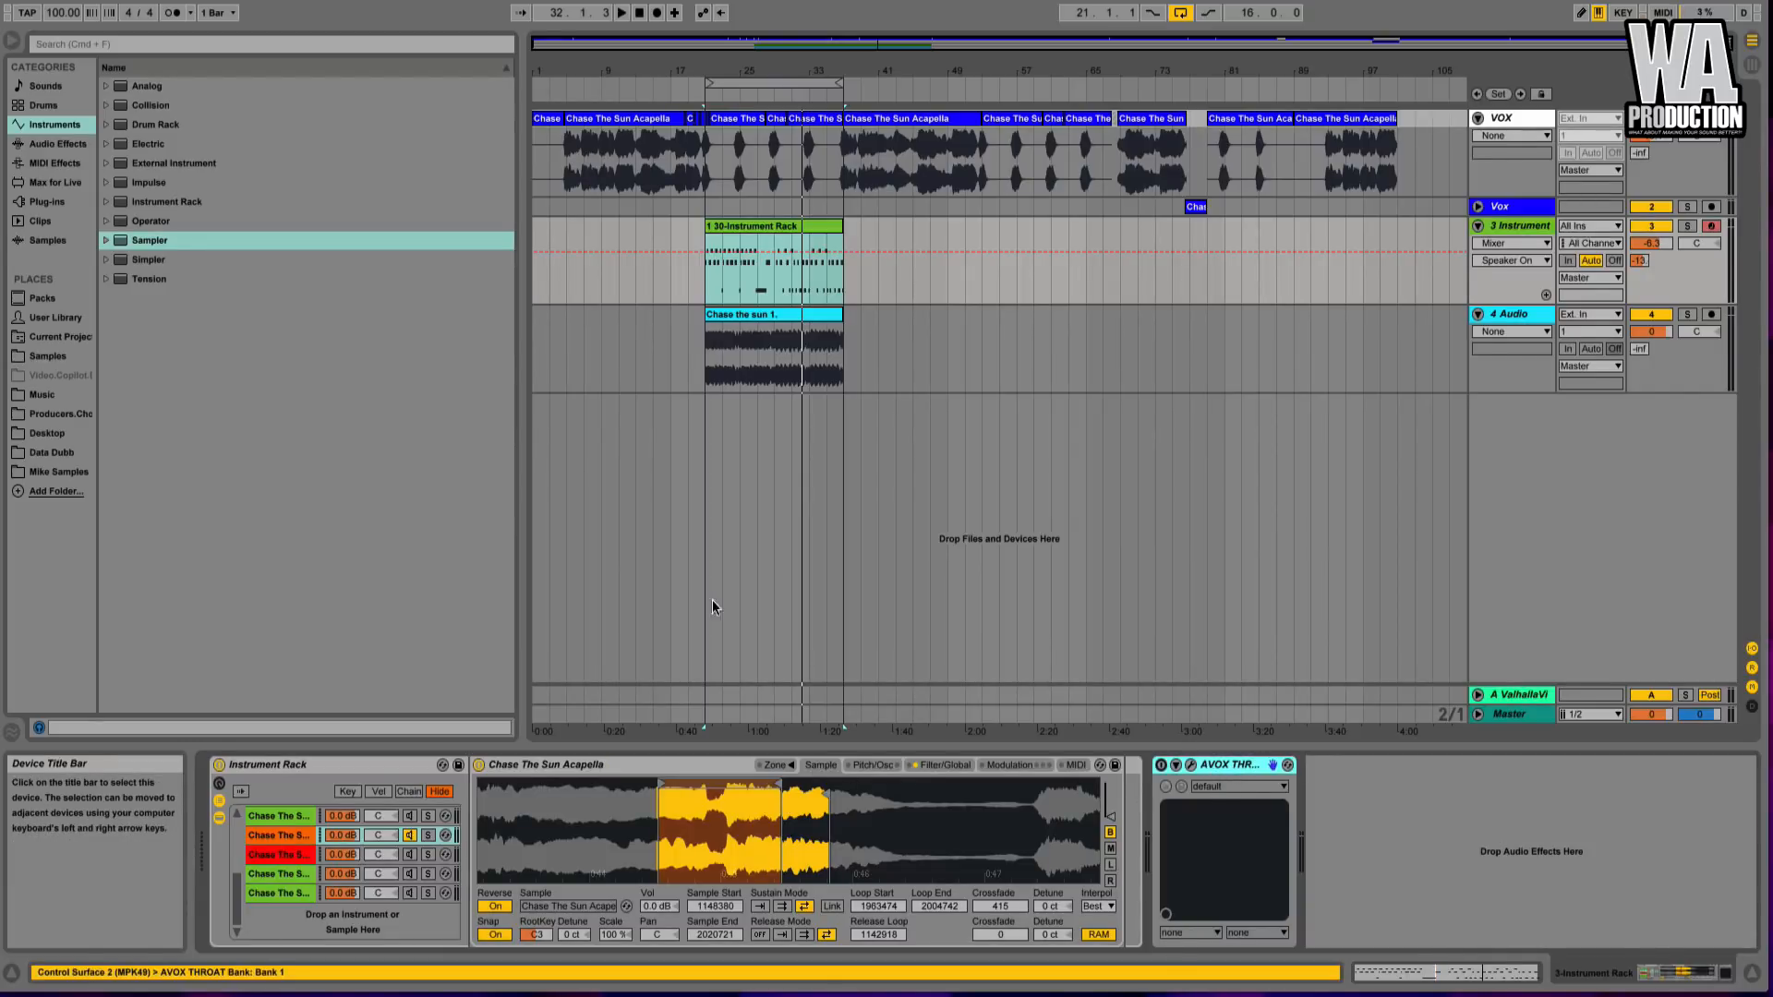
{"action": "left_click", "coordinate": [159, 46]}
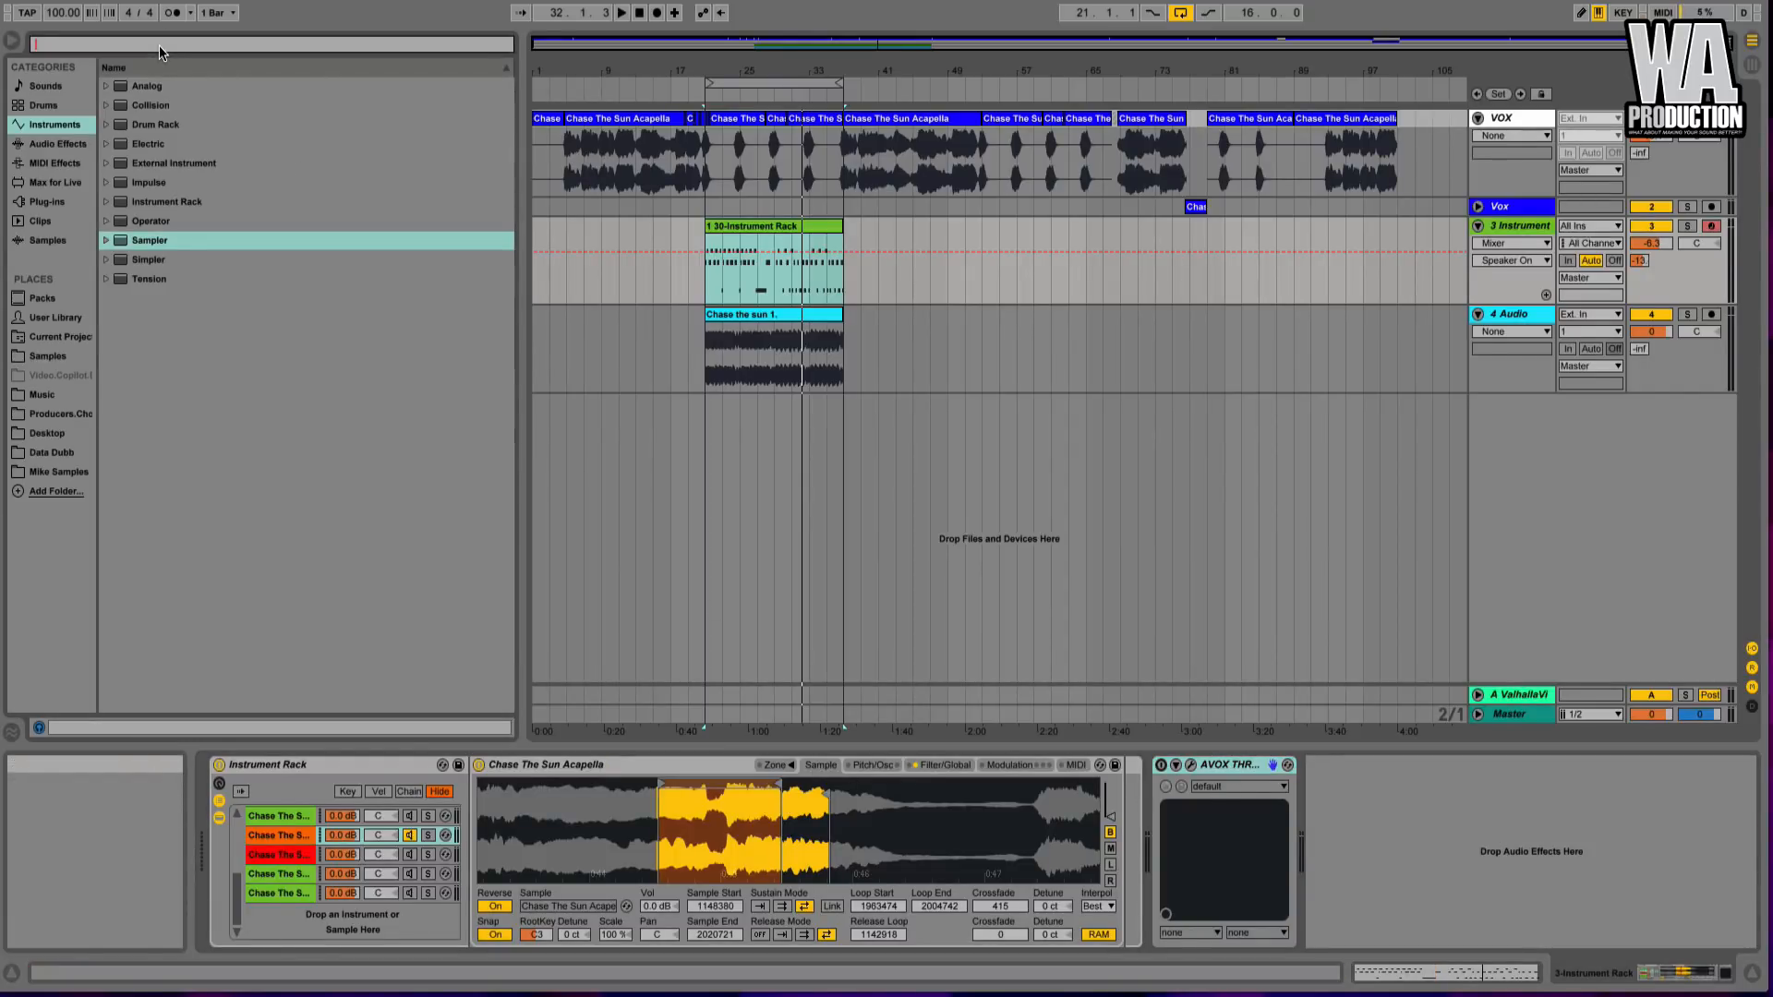
{"action": "type", "text": "and"}
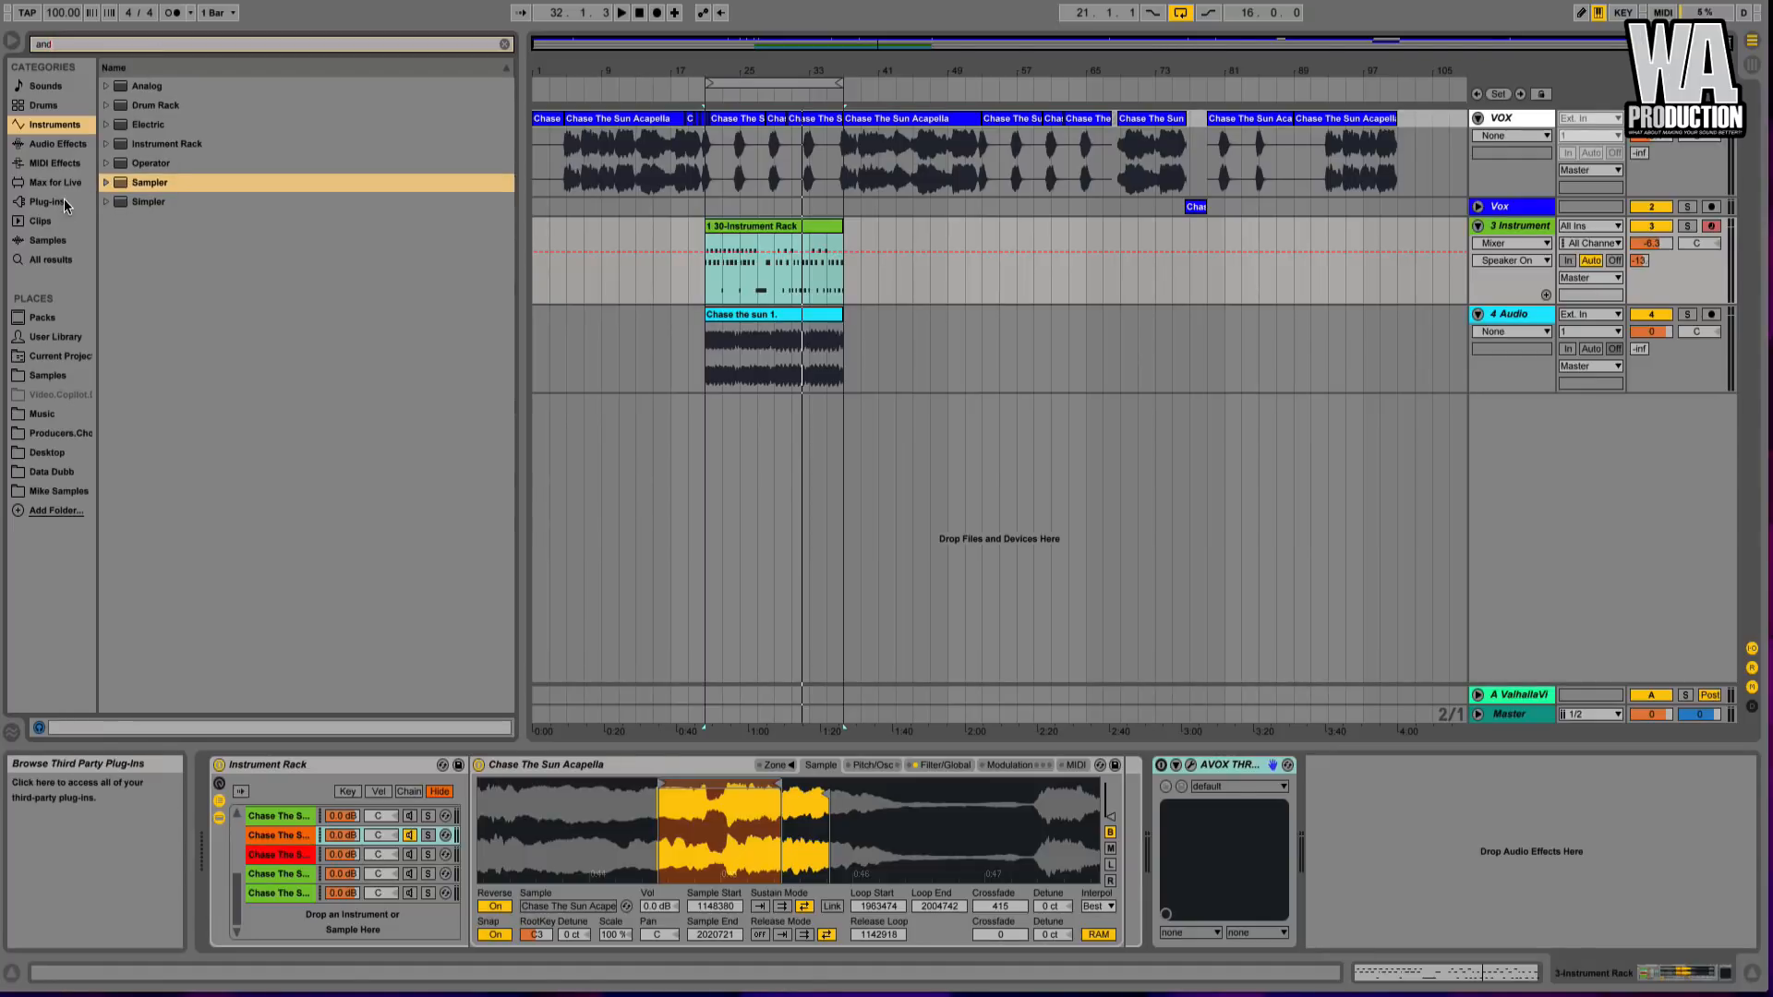
{"action": "left_click", "coordinate": [61, 201]}
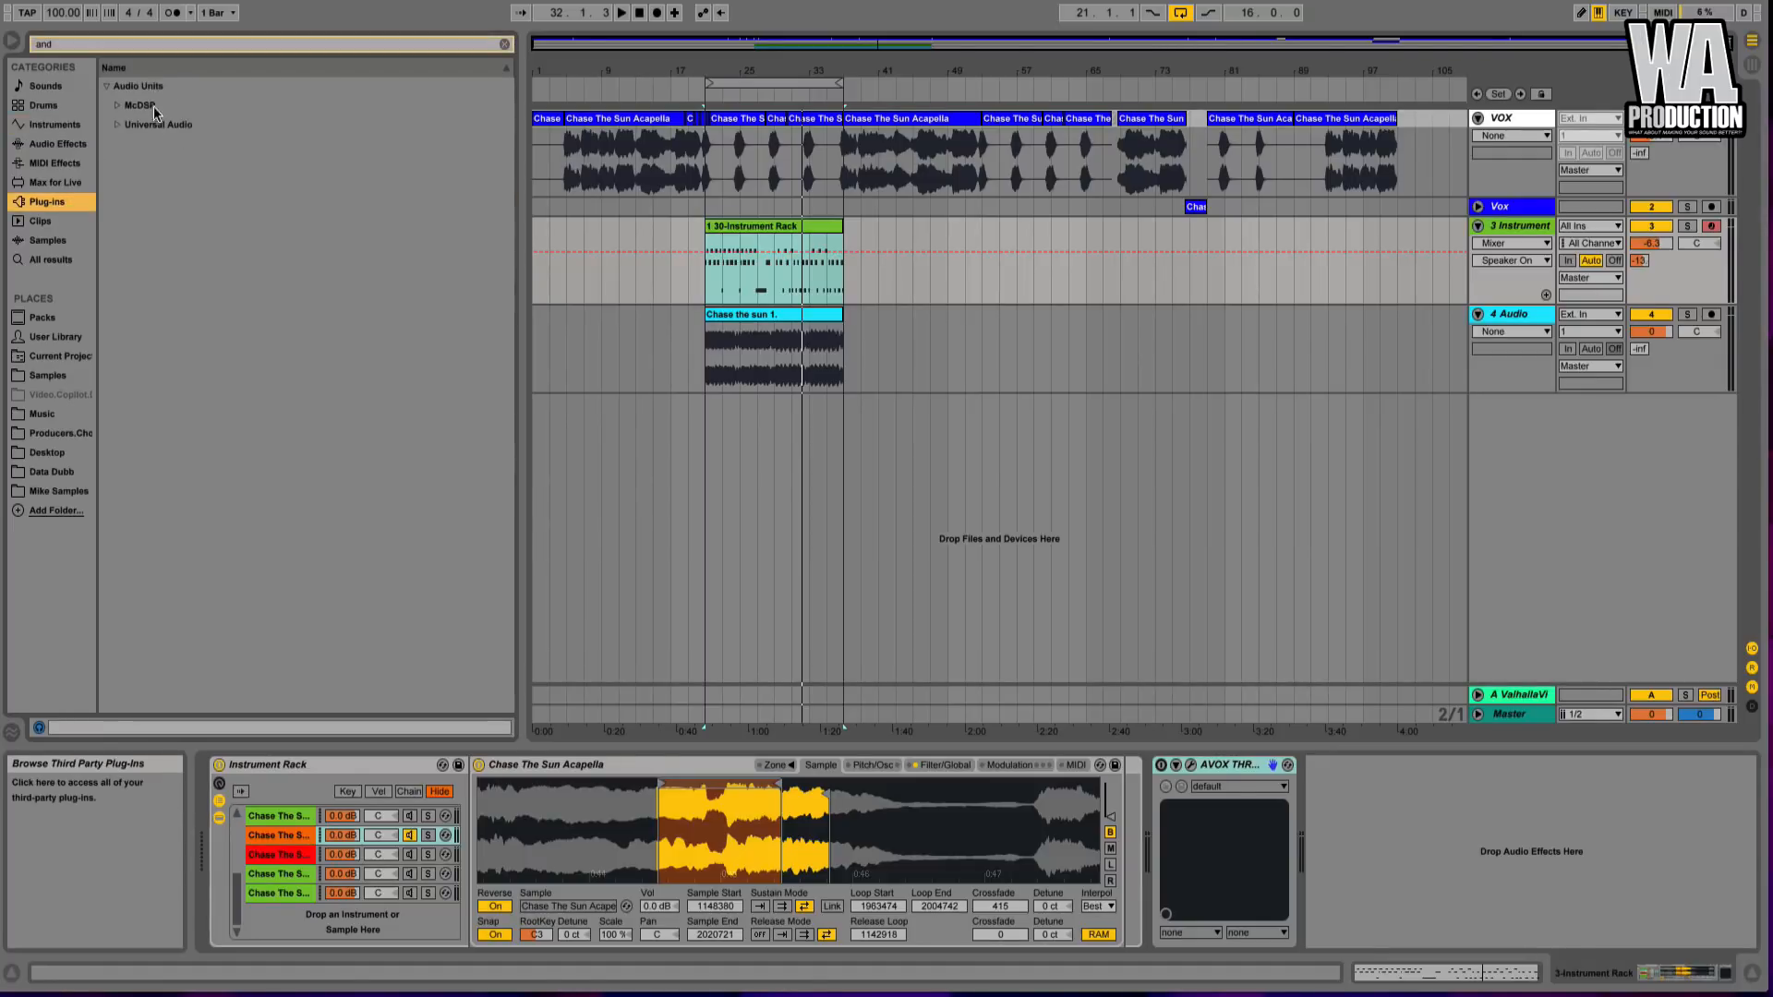
{"action": "left_click", "coordinate": [101, 46]}
{"action": "type", "text": "au"}
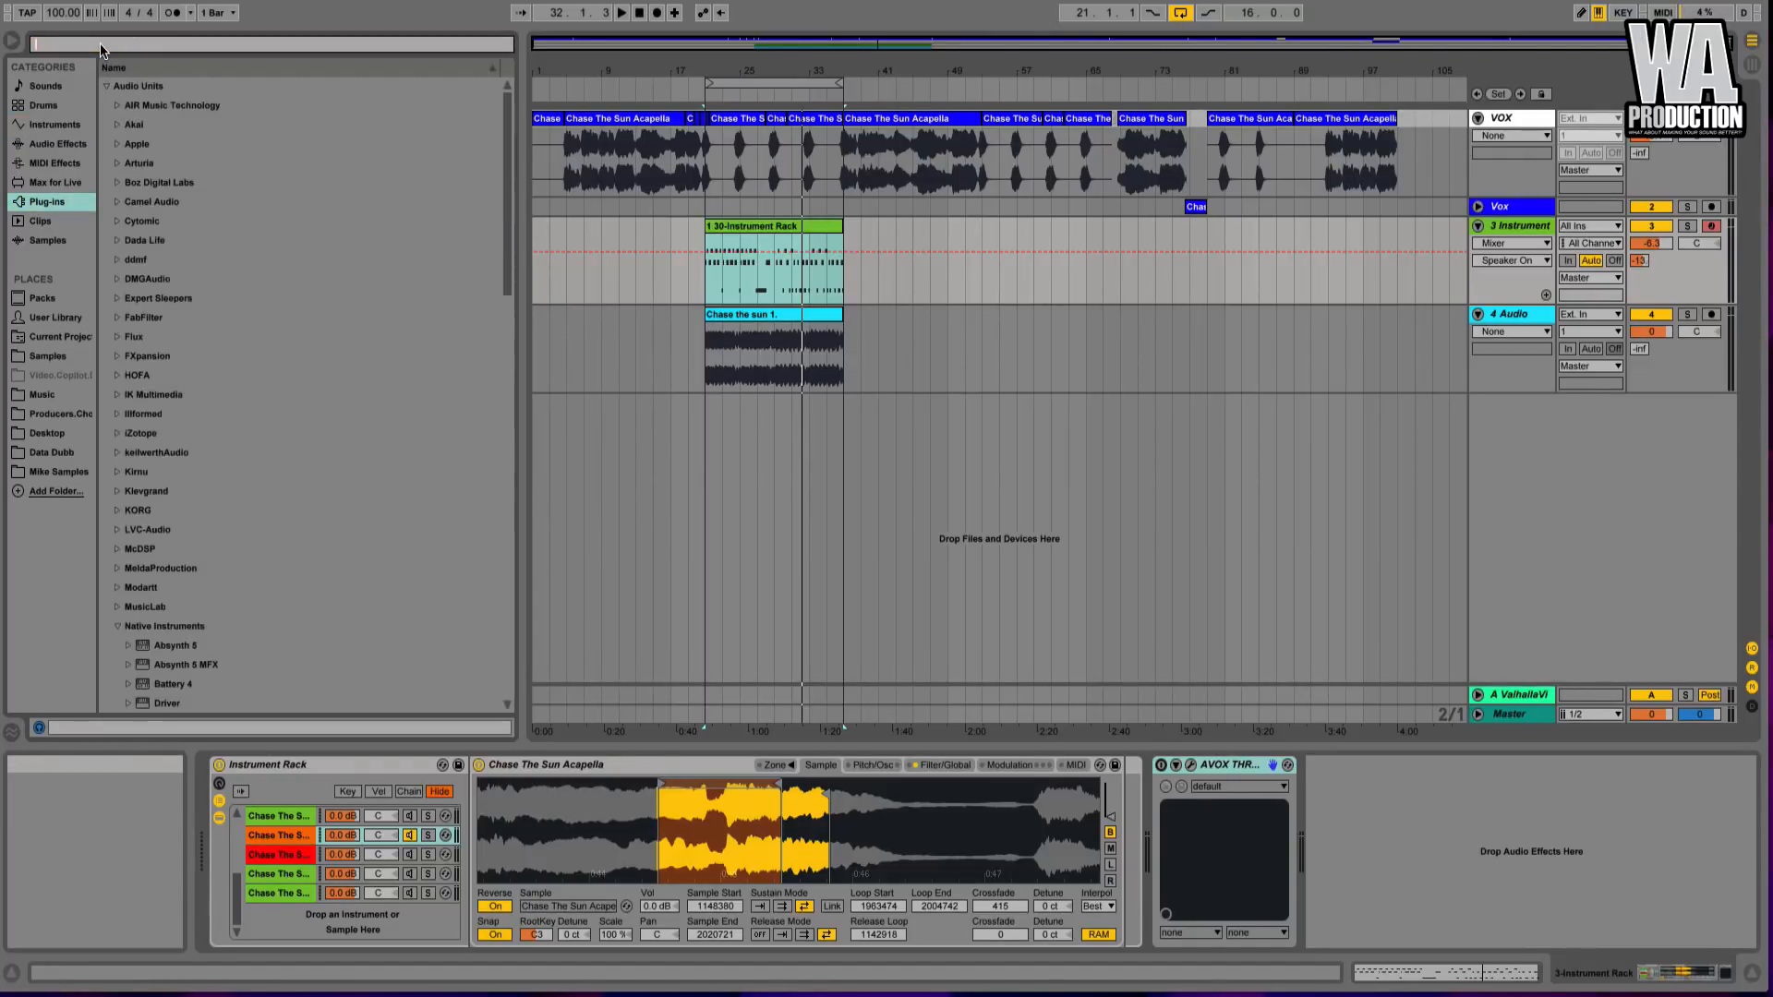
{"action": "type", "text": "to"}
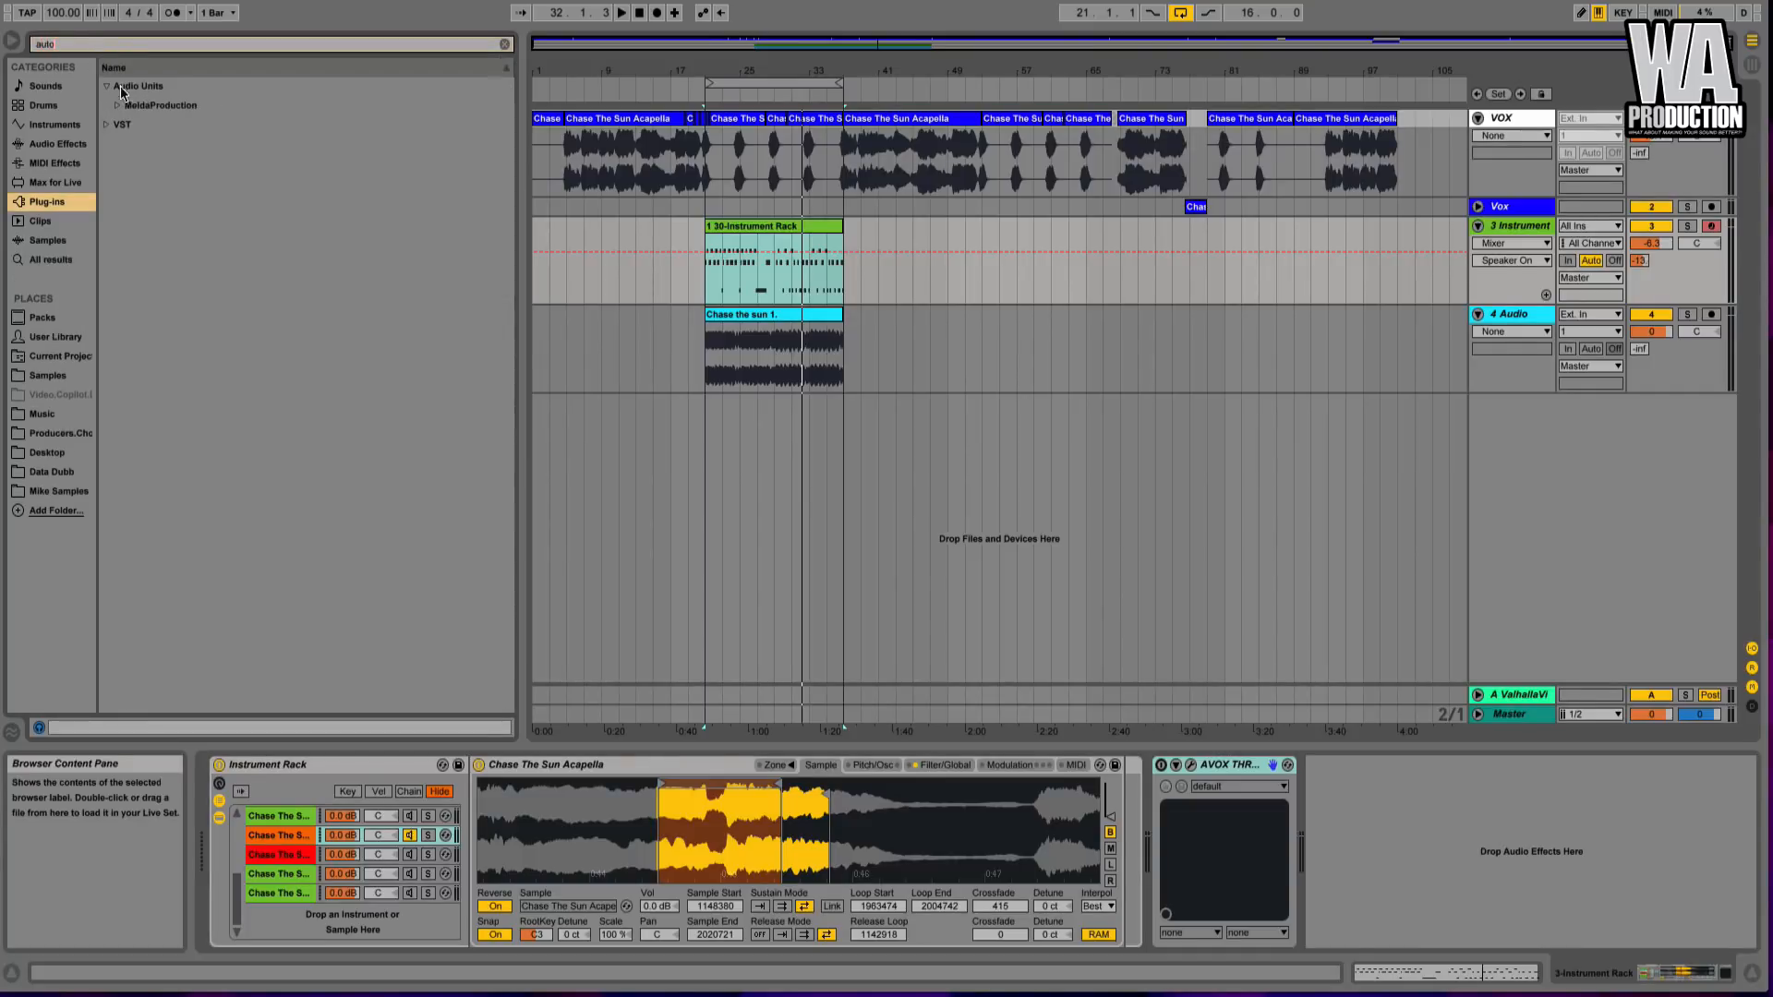
- Look through the user VST results at Auto-Tune EFX and Auto-Tune_Evo_VST, then collapse their bridged plug-ins folder
{"action": "left_click", "coordinate": [105, 124]}
{"action": "left_click", "coordinate": [116, 143]}
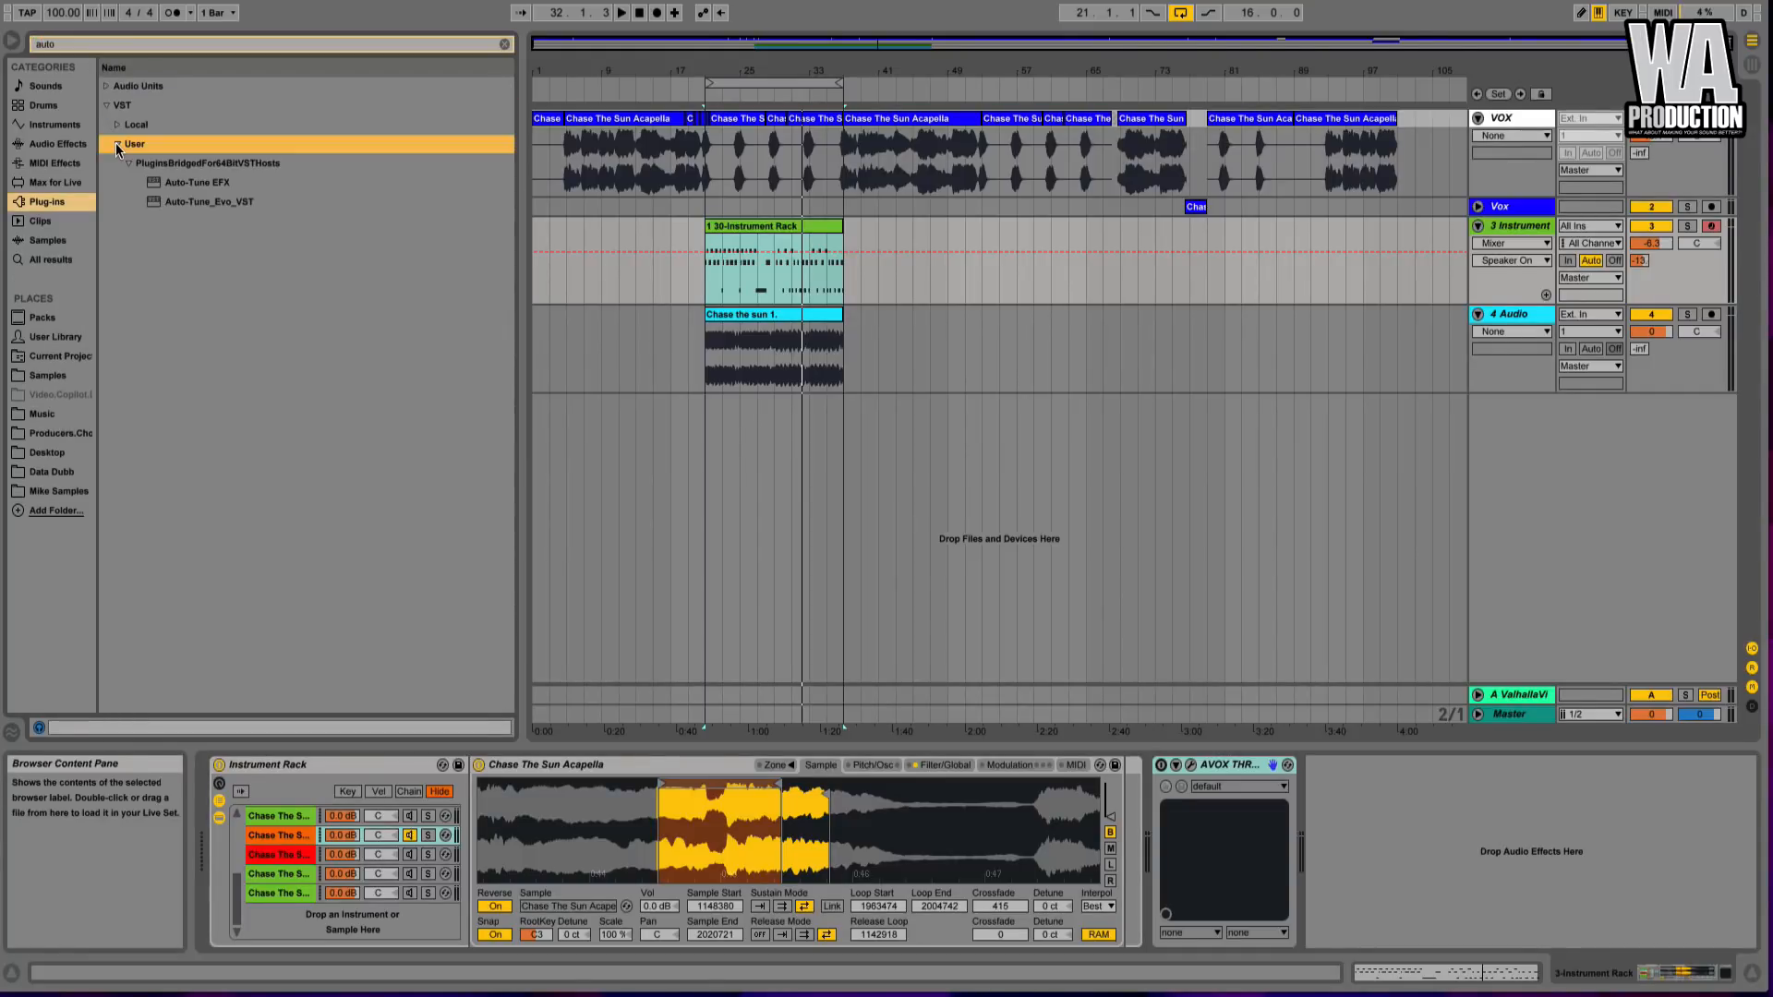
{"action": "left_click", "coordinate": [170, 183]}
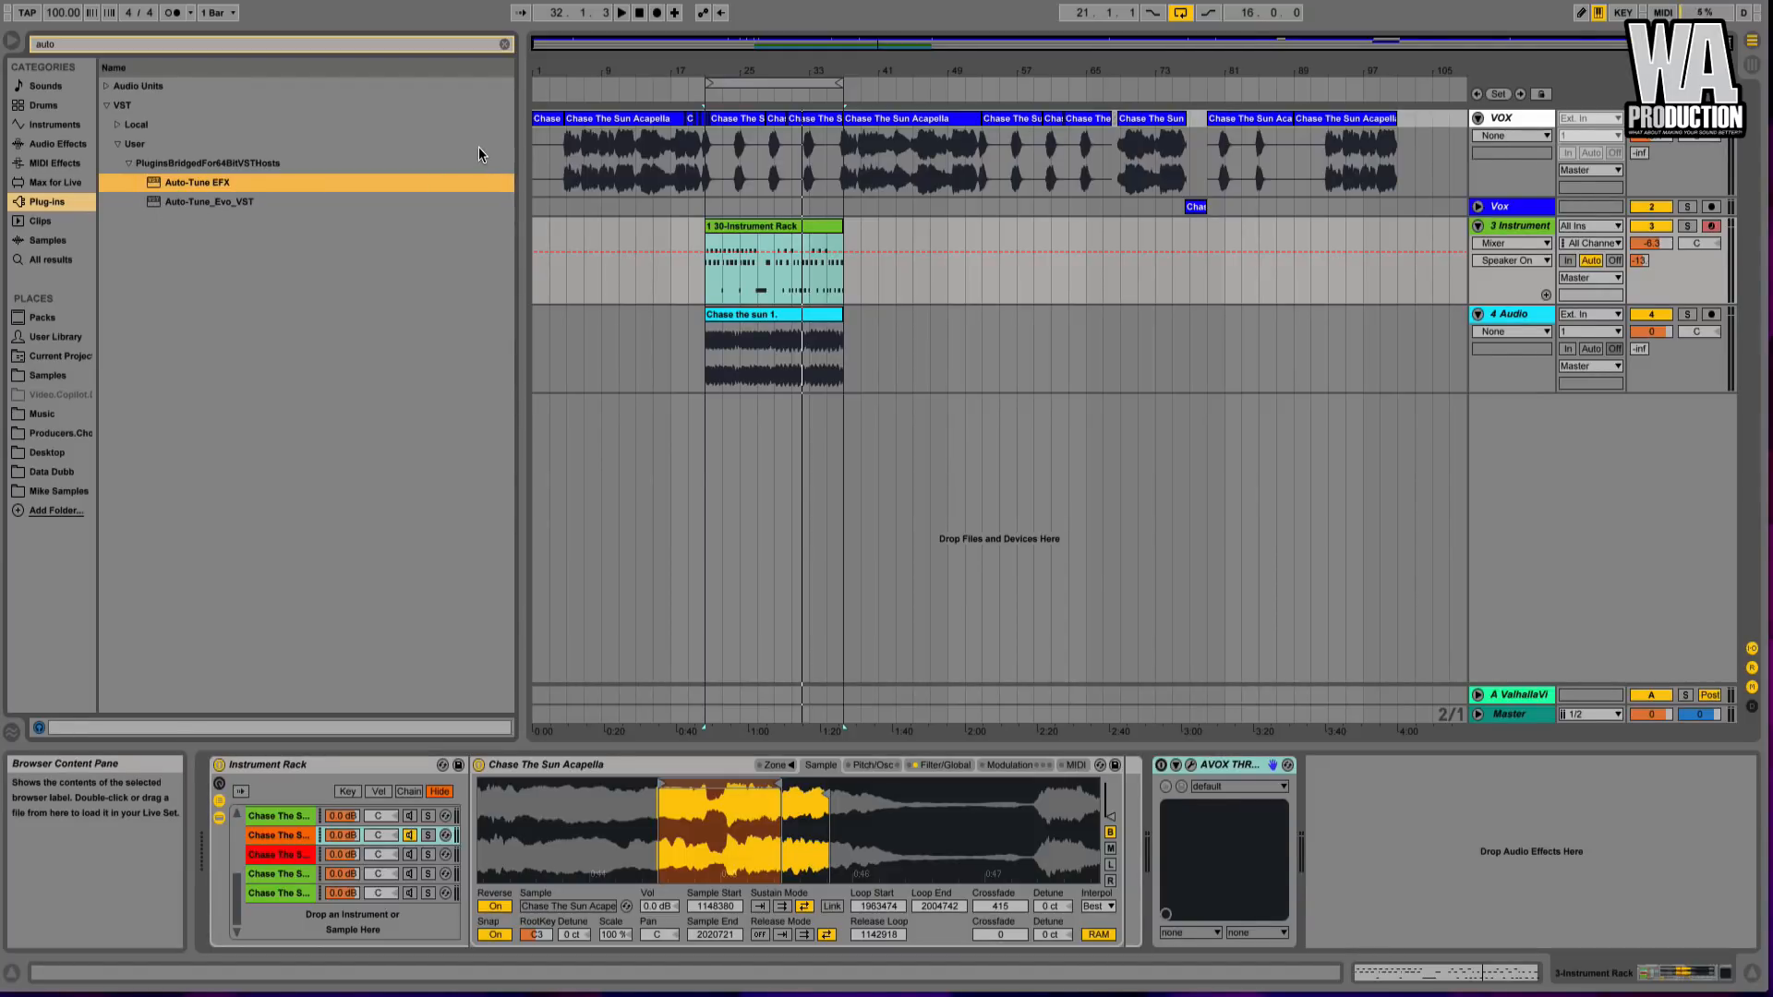
{"action": "left_click", "coordinate": [243, 202]}
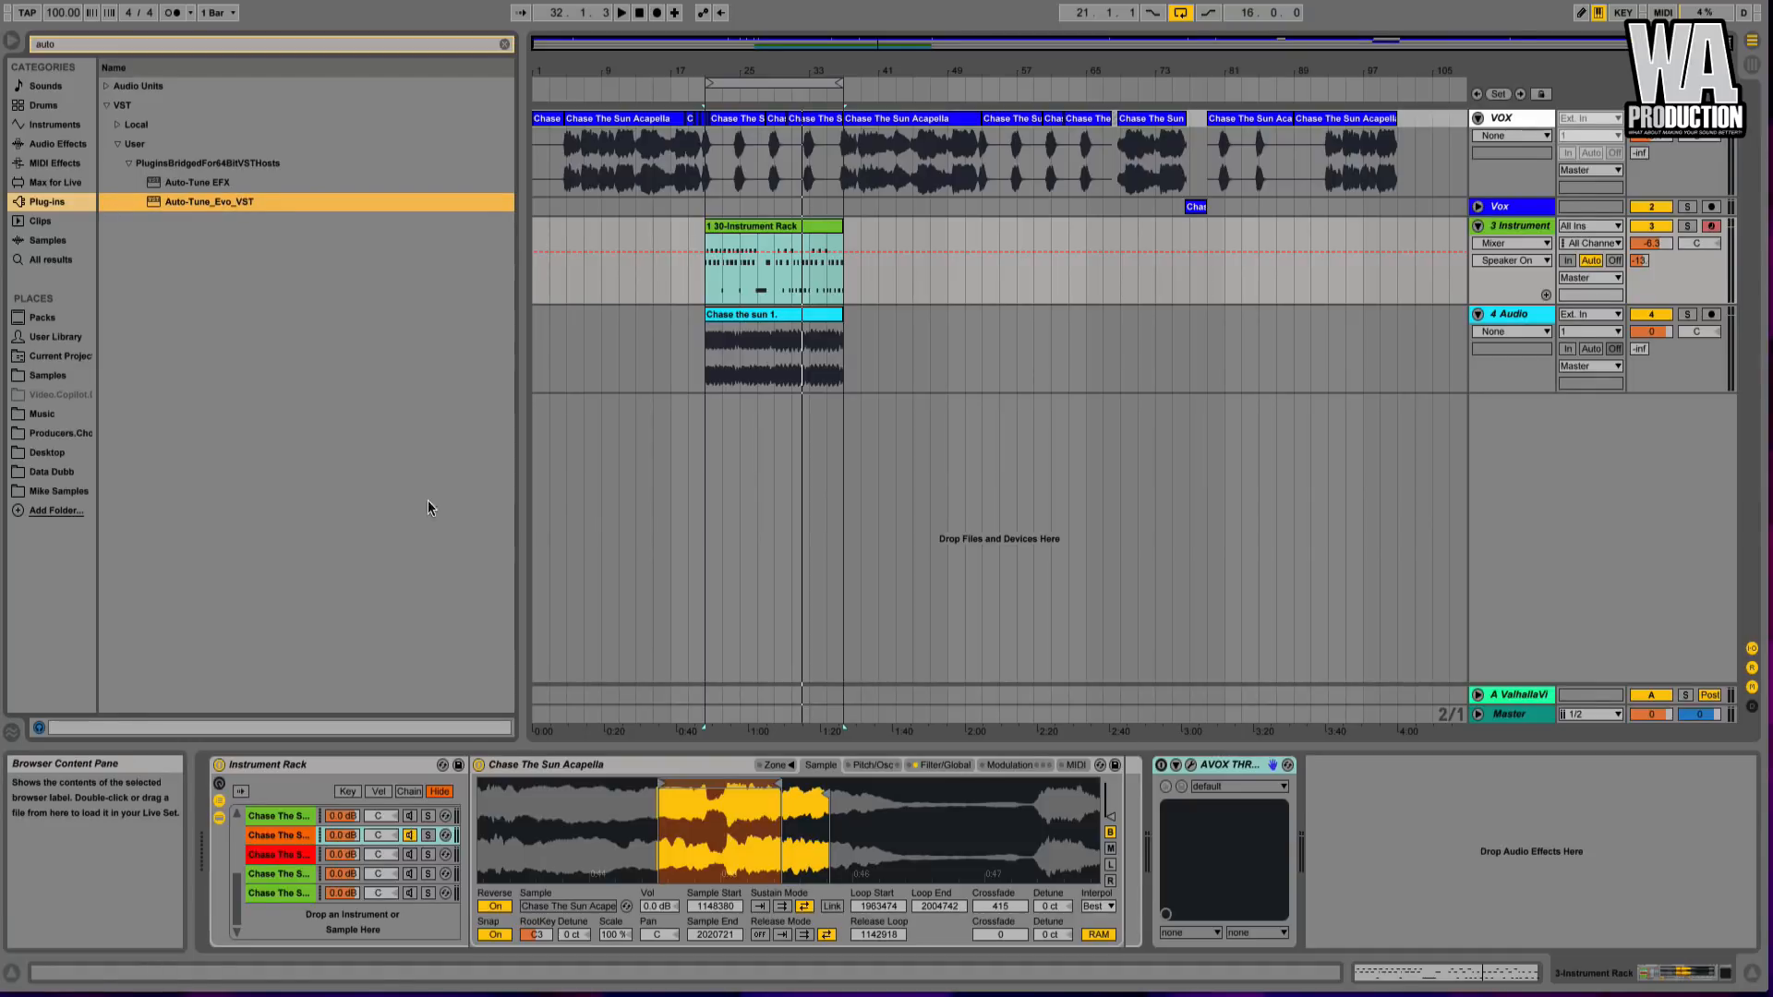
{"action": "left_click", "coordinate": [129, 161]}
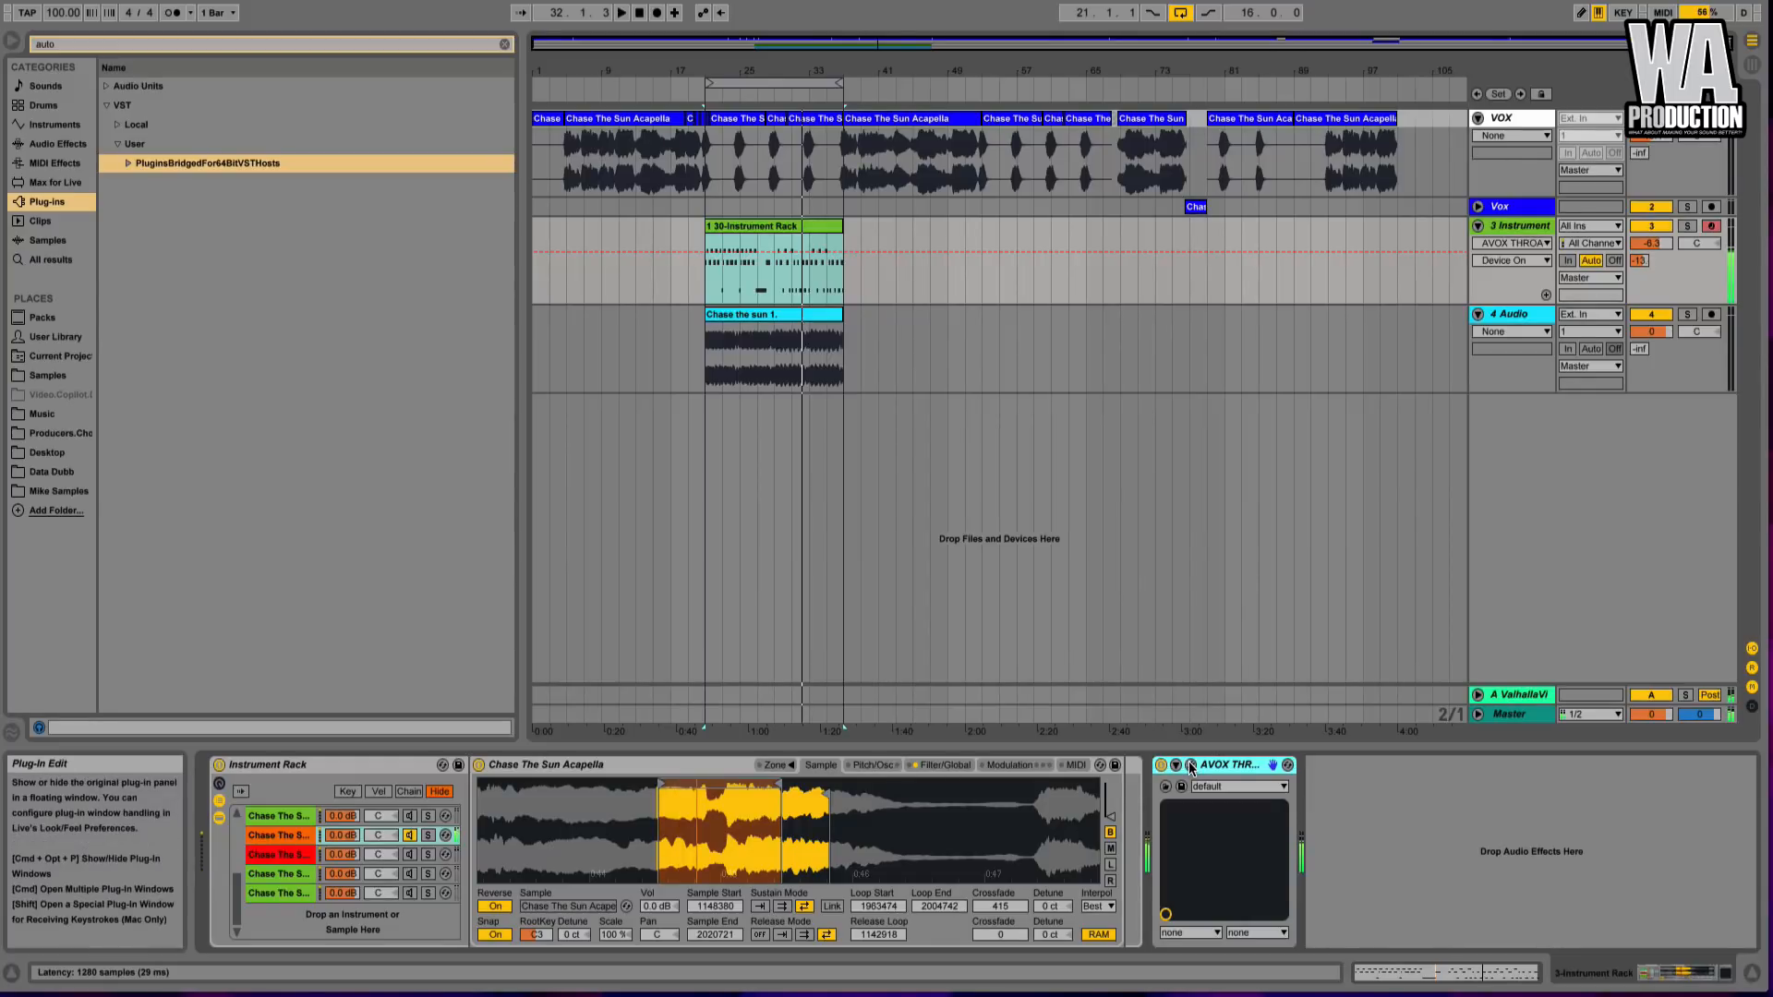
- Open the AVOX THROAT editor and reshape the throat curve, lowering its second point and pulling down the peaks around points three and four
{"action": "left_click", "coordinate": [1191, 766]}
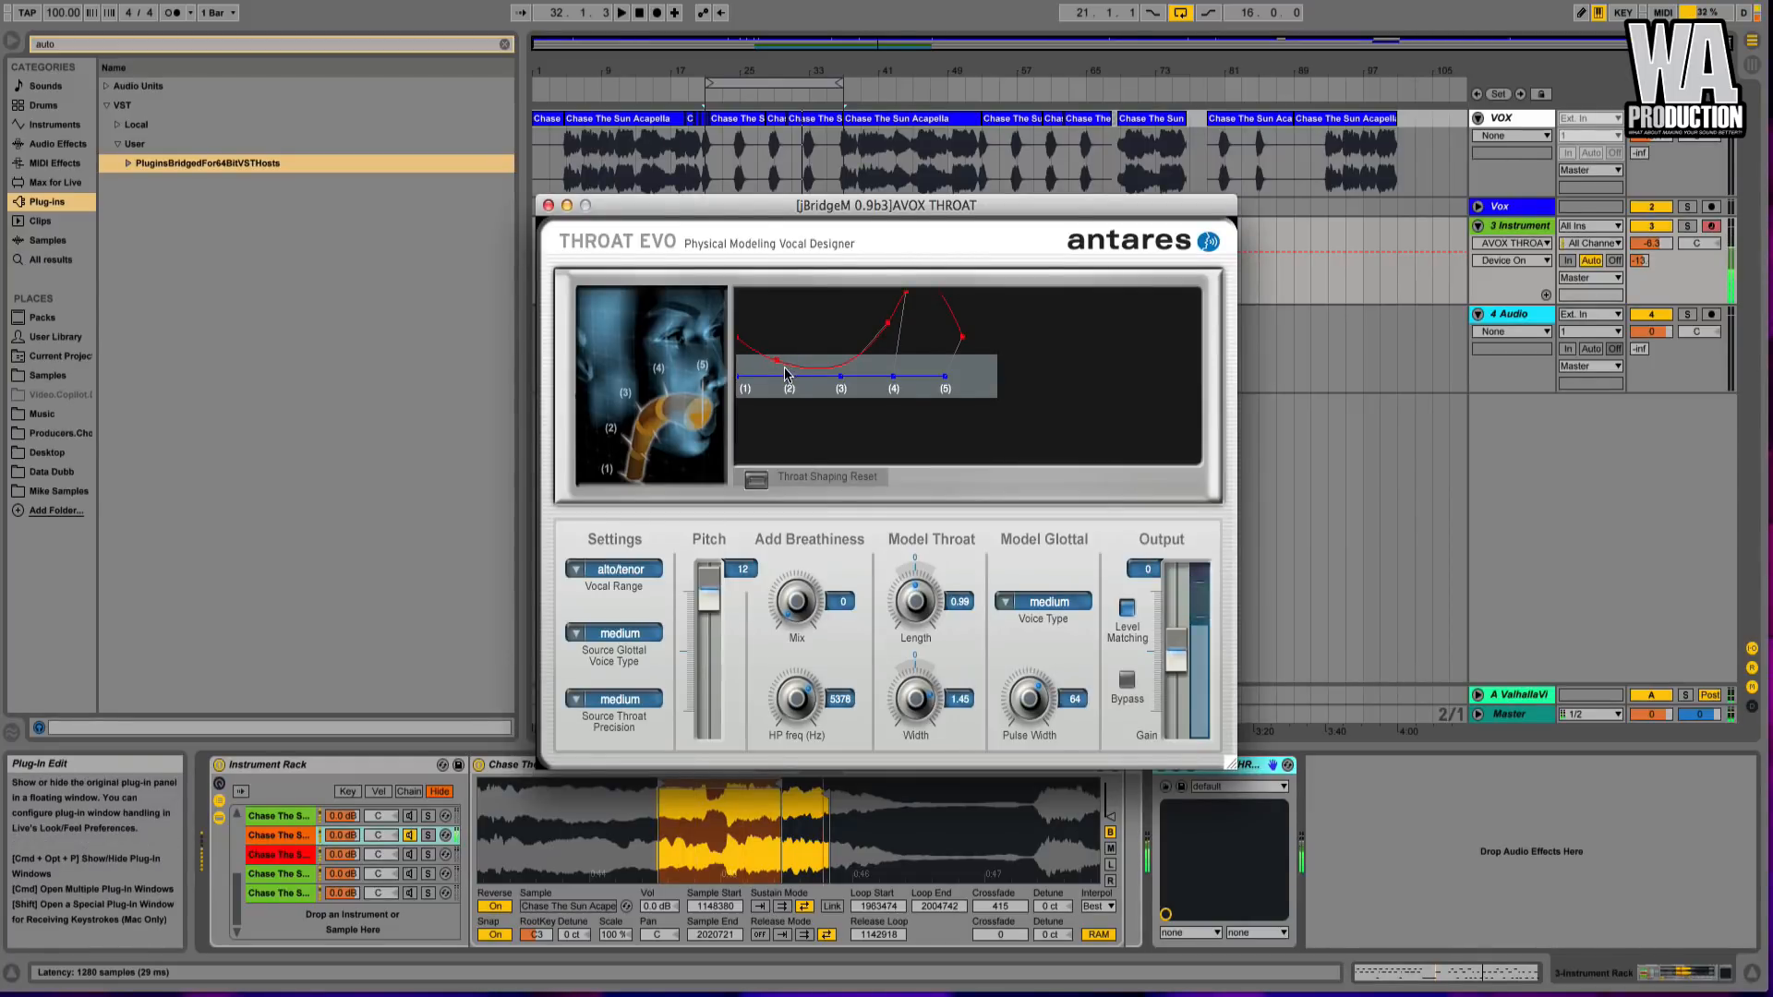
{"action": "left_click_drag", "start_coordinate": [817, 311], "coordinate": [777, 381]}
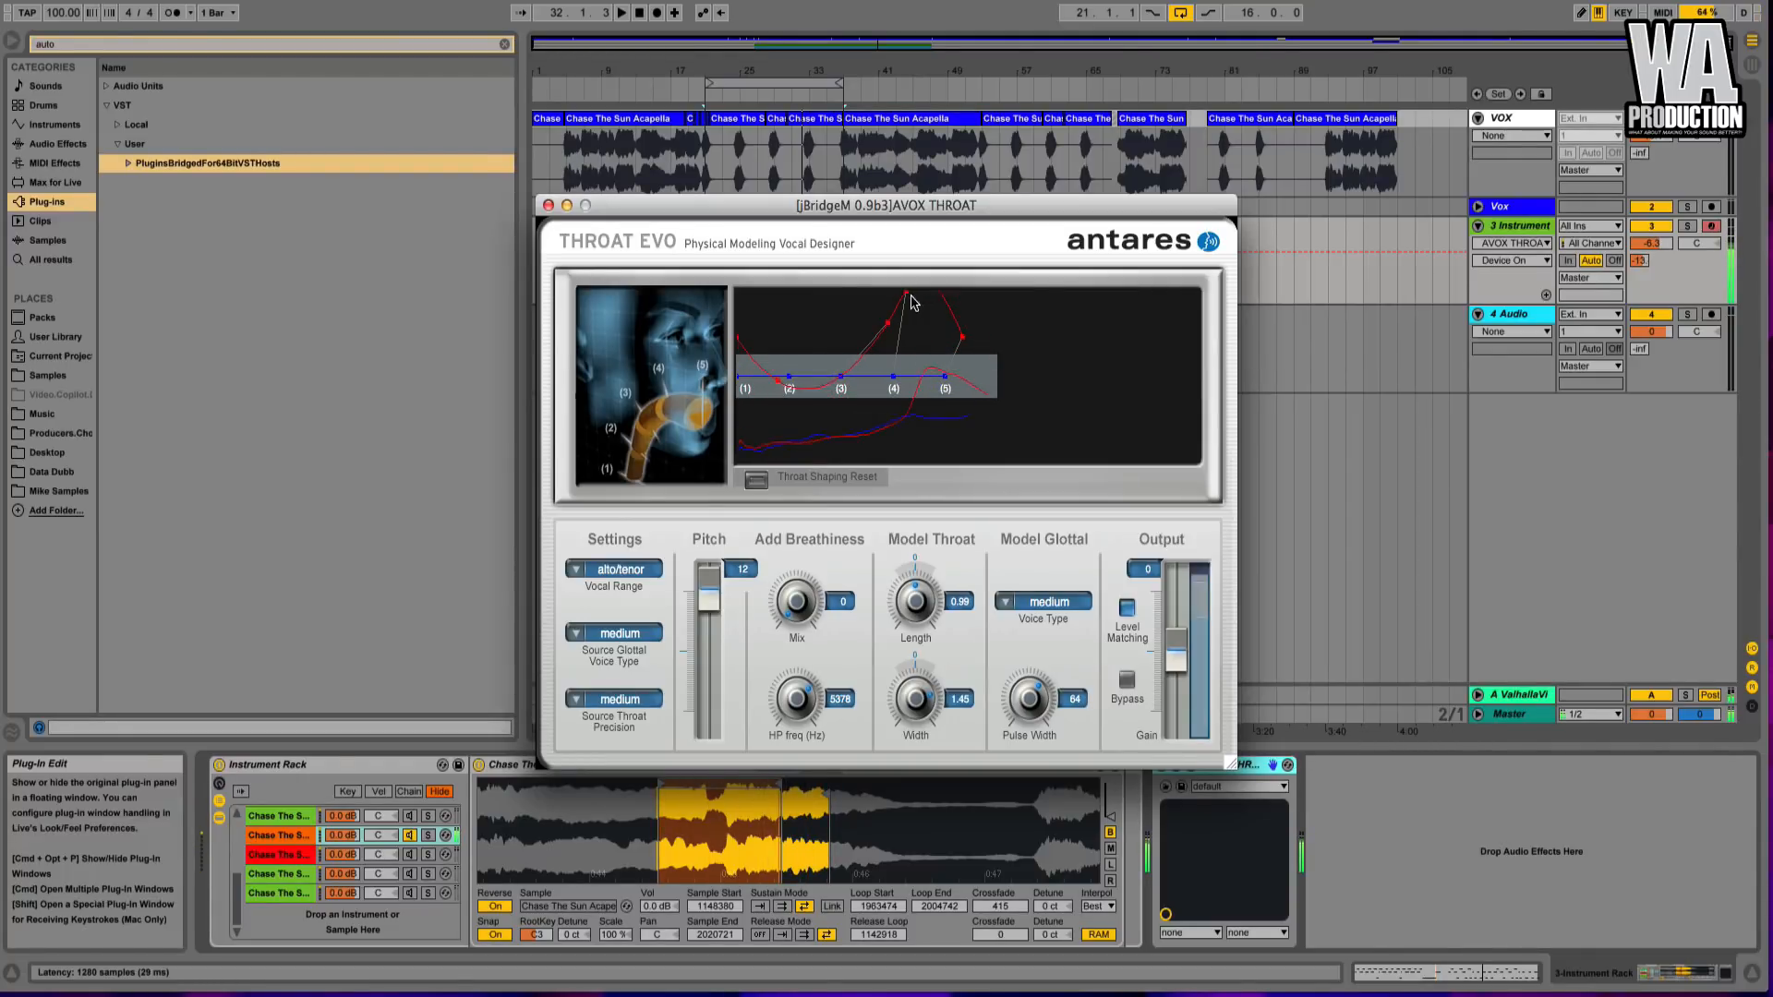
{"action": "left_click_drag", "start_coordinate": [908, 297], "coordinate": [910, 323]}
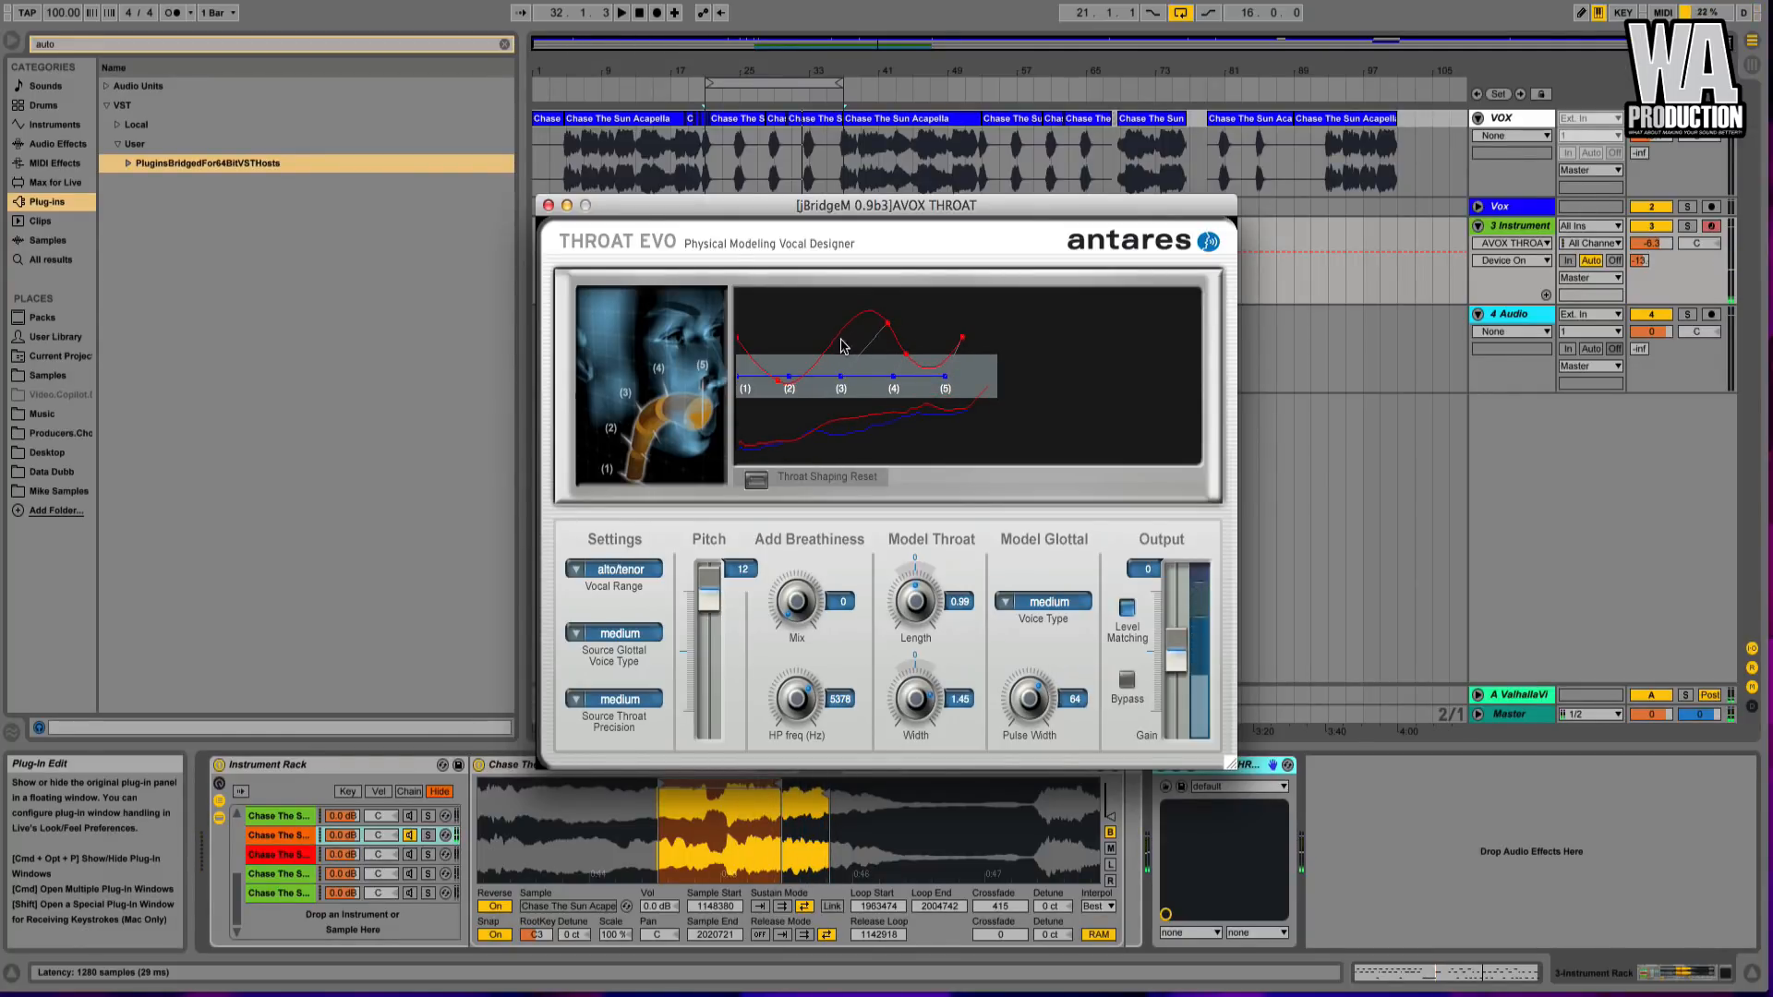
{"action": "left_click_drag", "start_coordinate": [885, 325], "coordinate": [834, 352]}
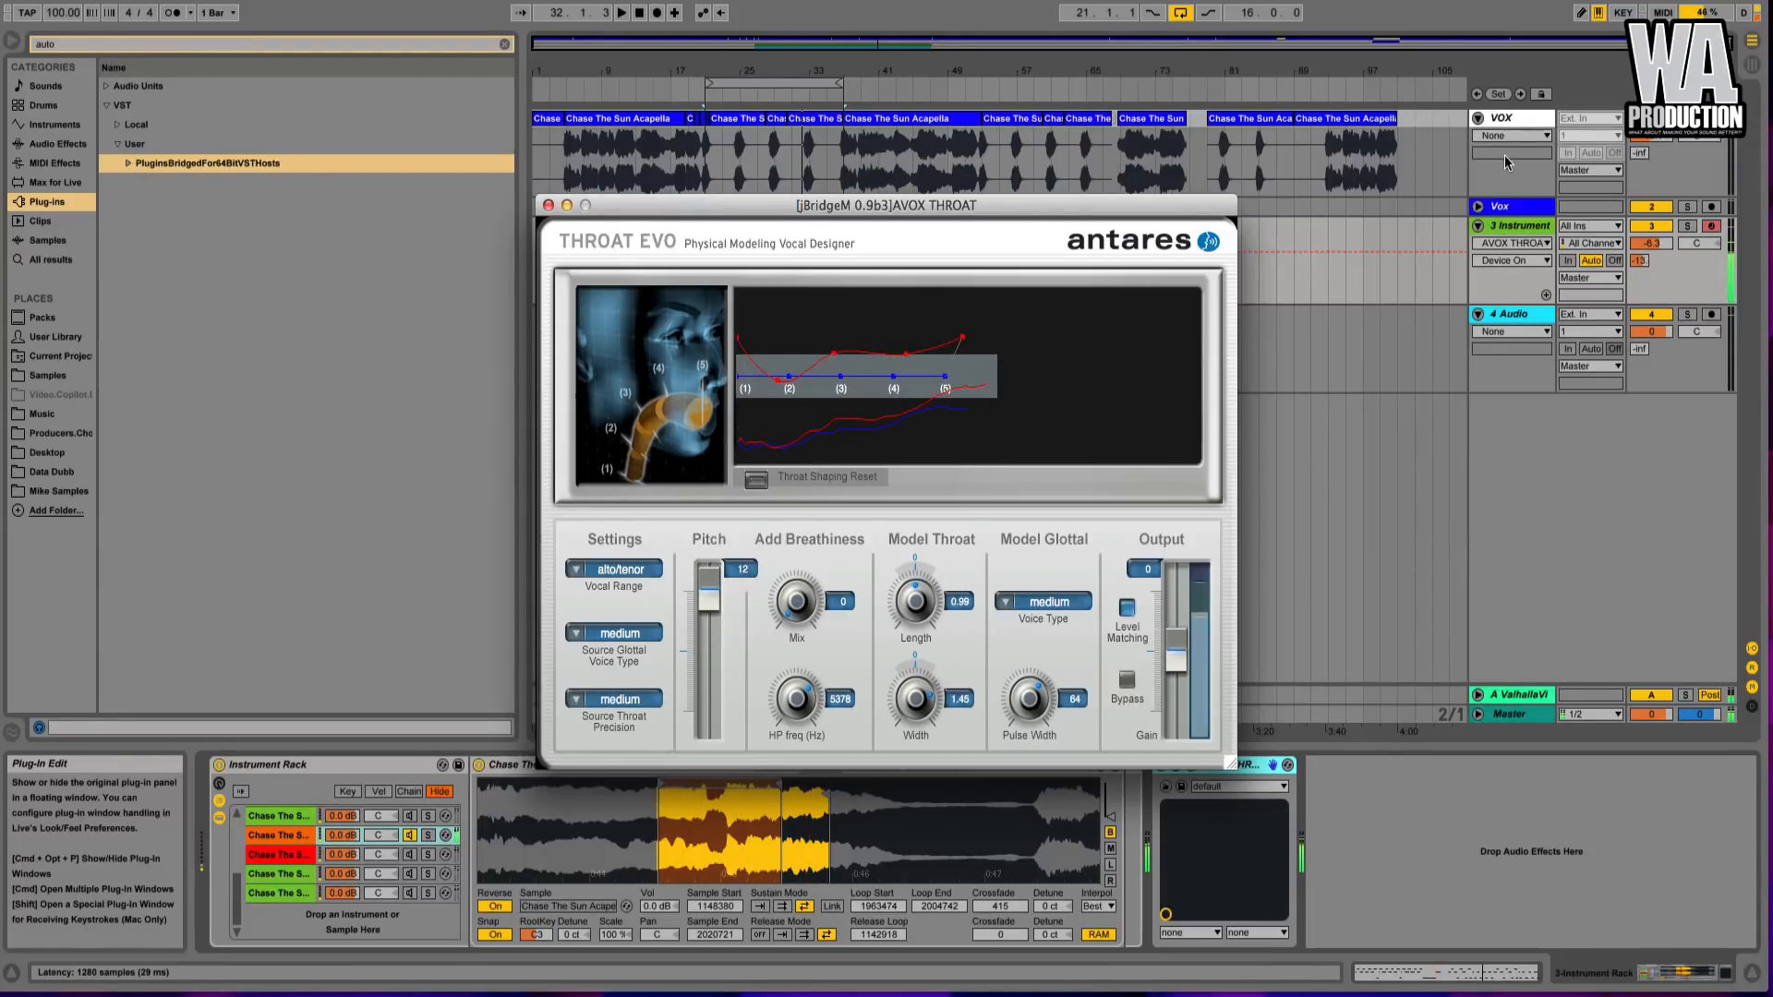
- Solo the 3 Instrument track, play the looped section and close the AVOX THROAT plug-in window
{"action": "left_click", "coordinate": [1683, 226]}
{"action": "key", "text": "space"}
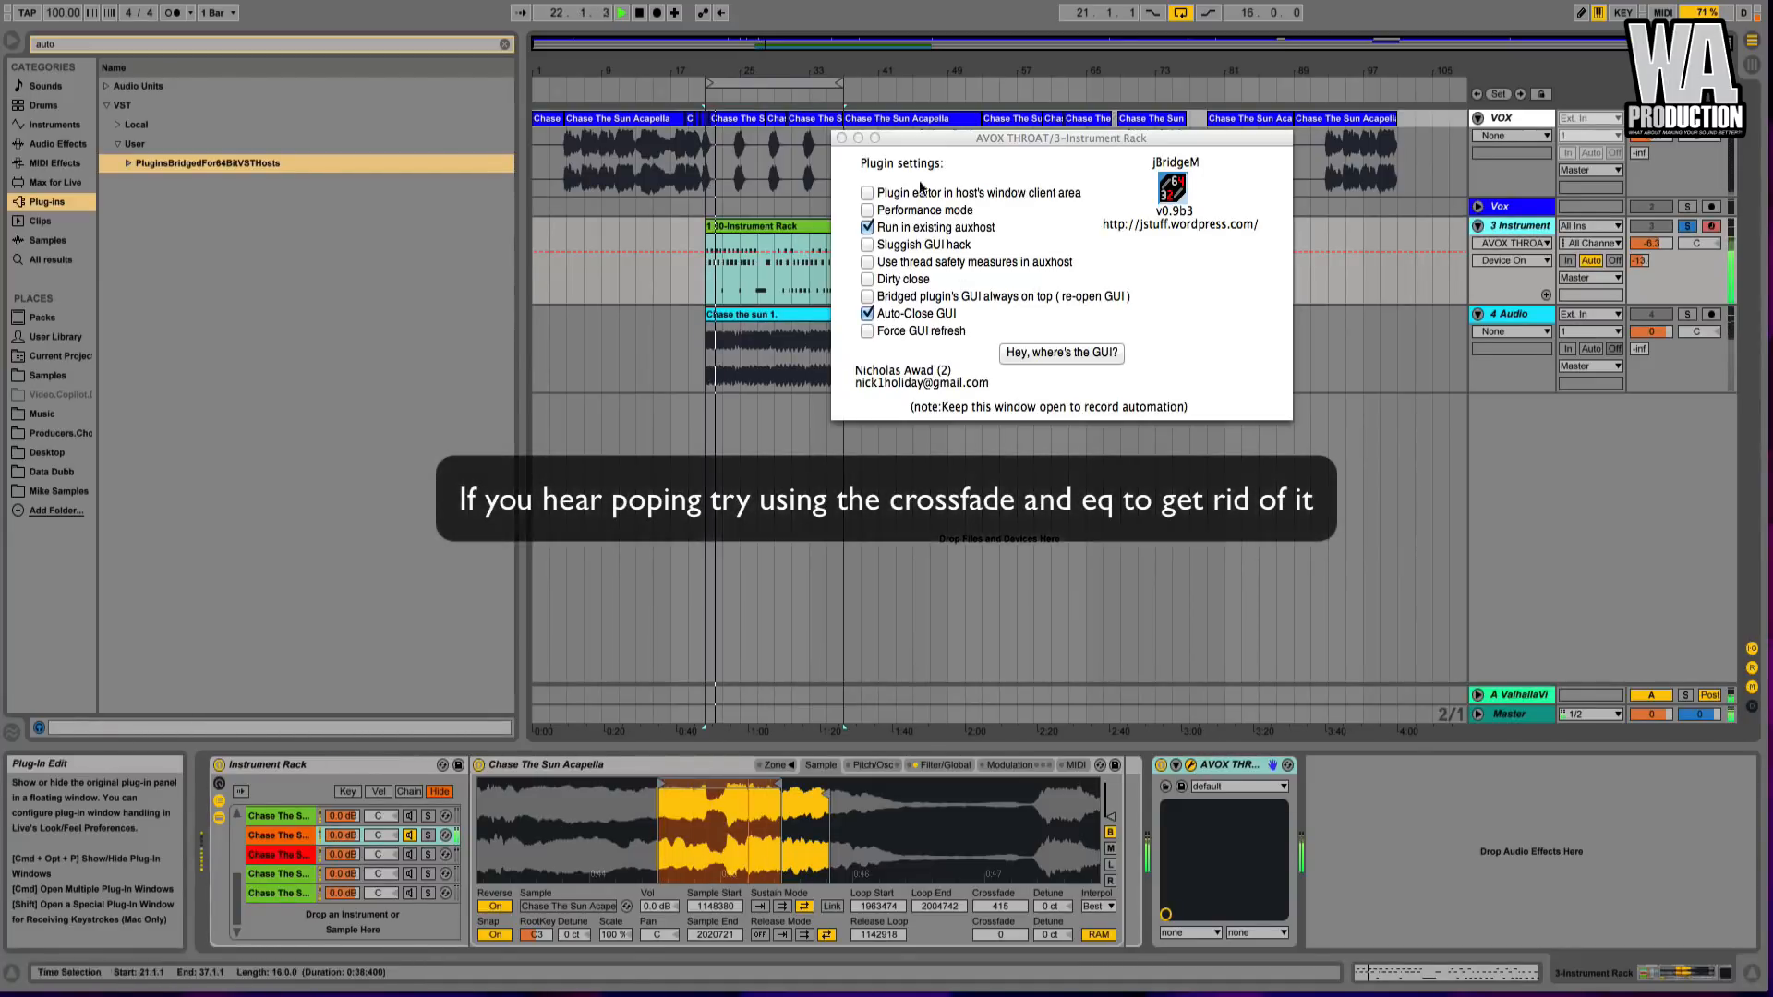
{"action": "left_click", "coordinate": [842, 138]}
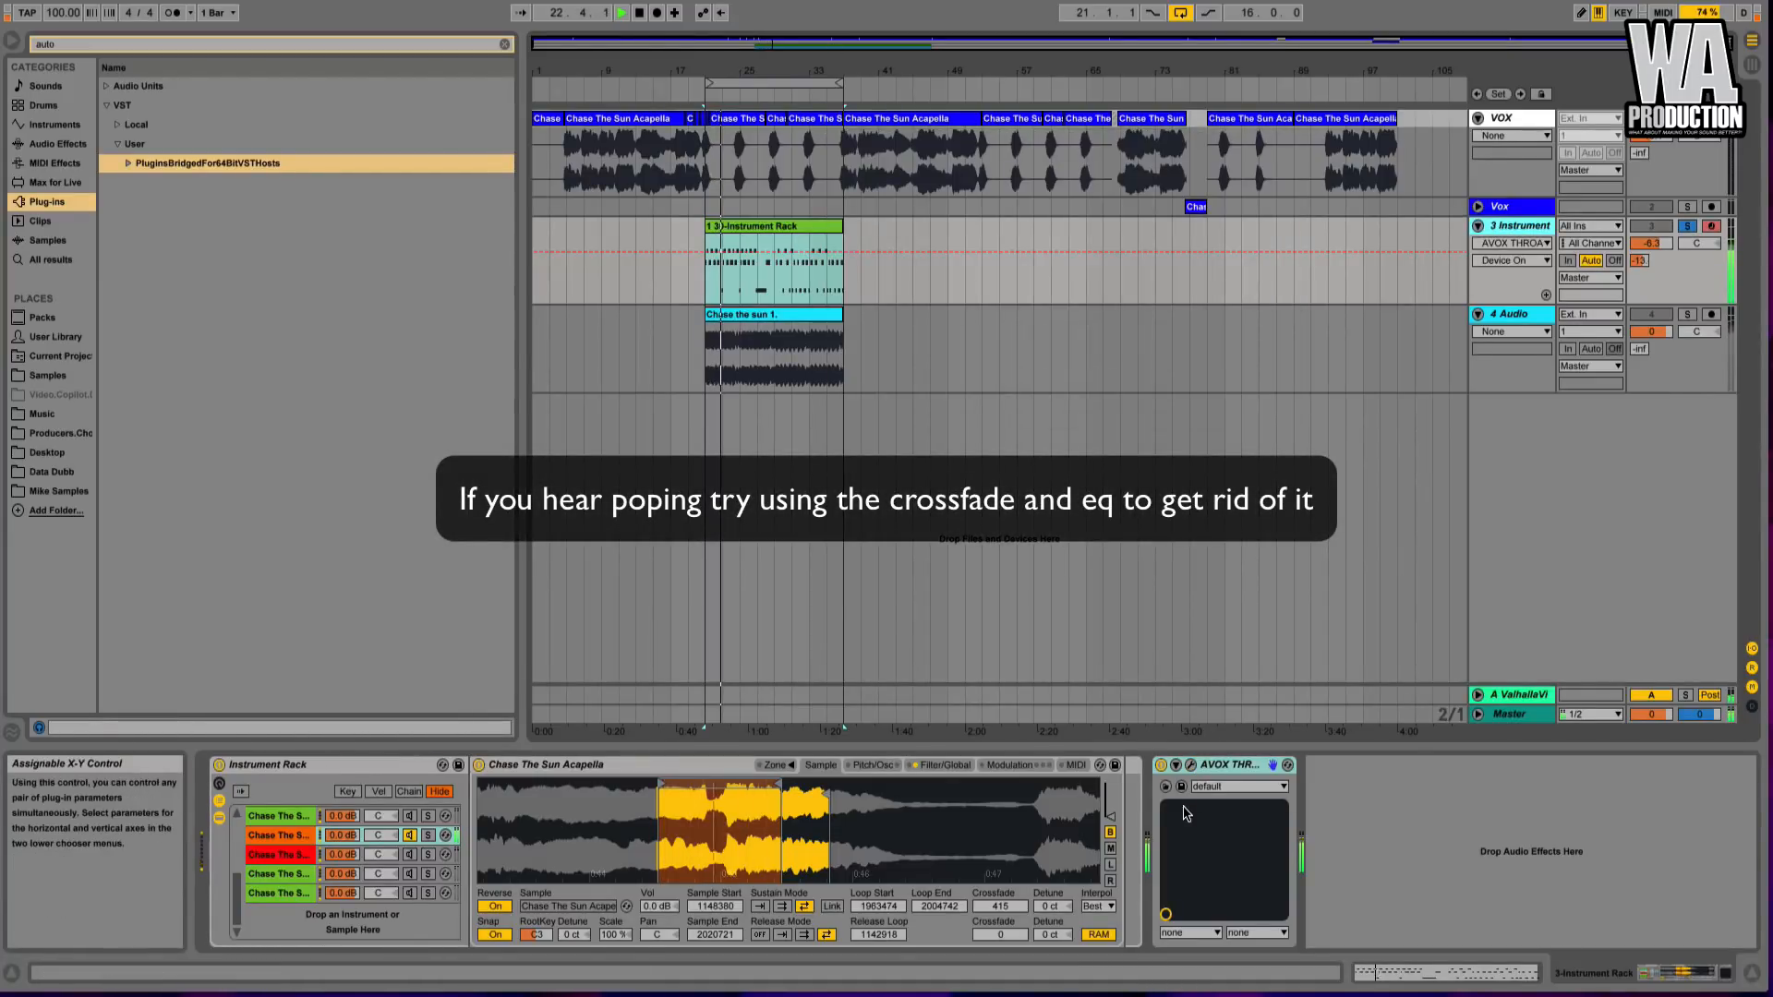
- Compare the vocal lead with AVOX THROAT switched on and off during playback, leaving the device deactivated
{"action": "left_click", "coordinate": [1160, 769]}
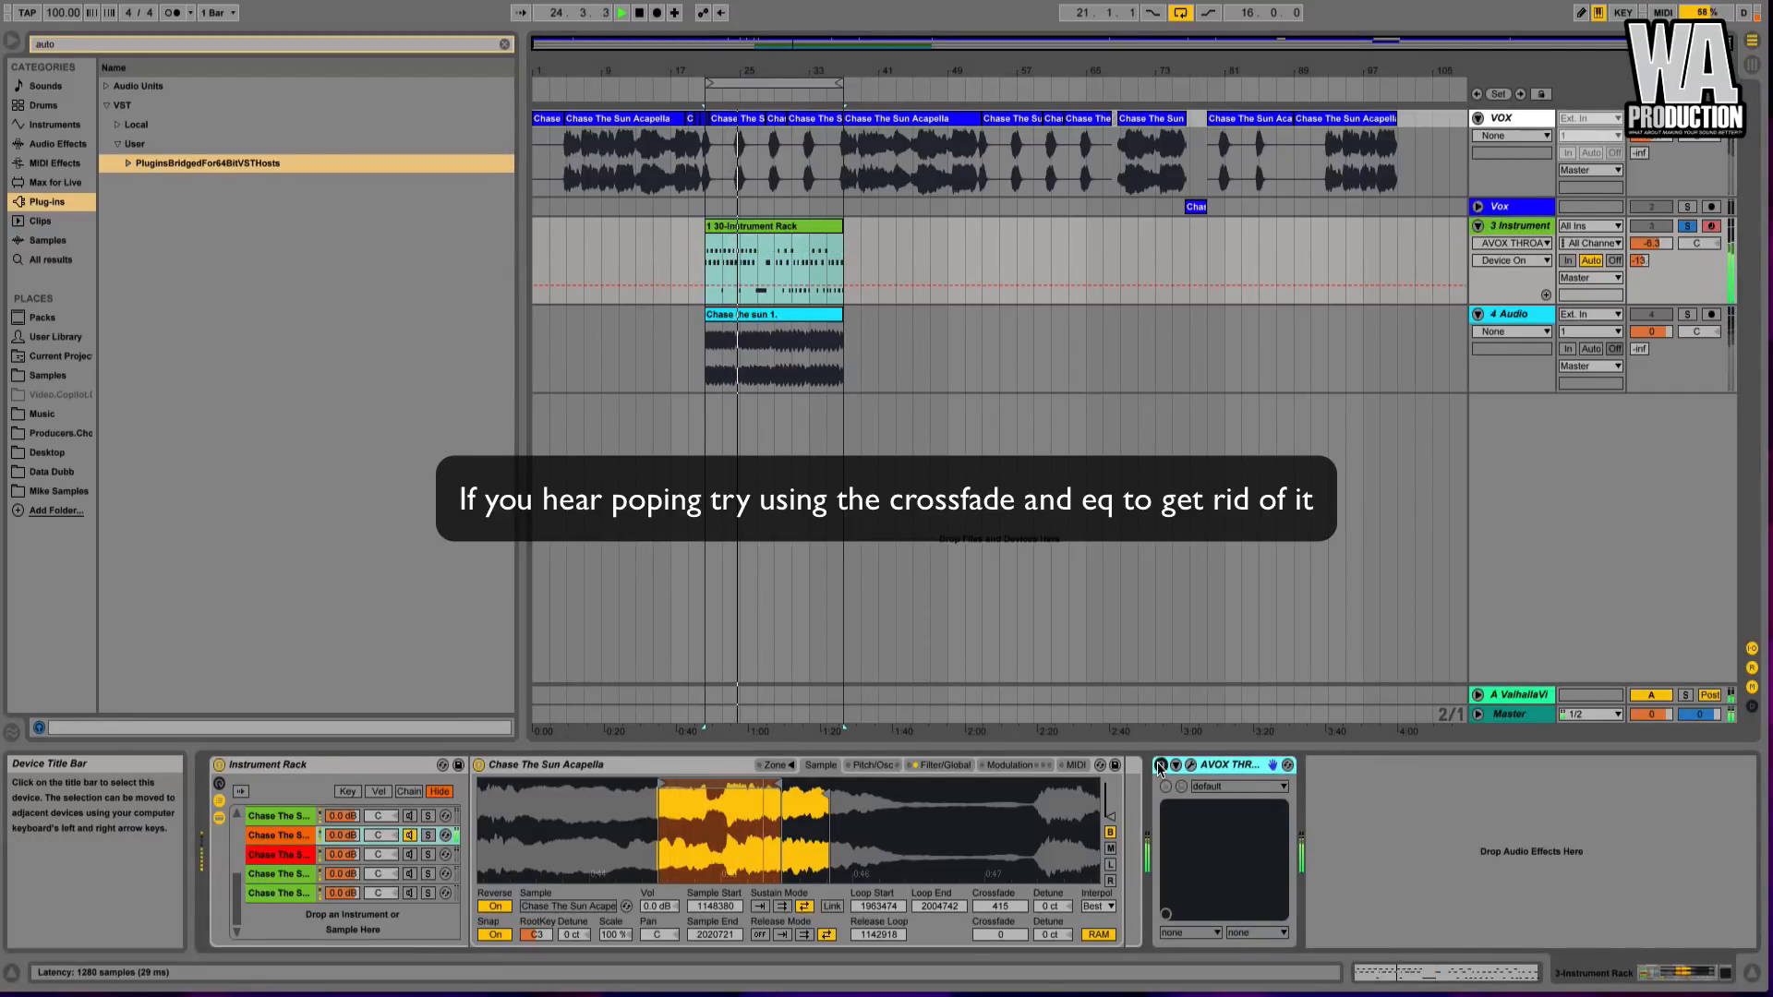
{"action": "left_click", "coordinate": [1160, 768]}
{"action": "left_click", "coordinate": [1160, 768]}
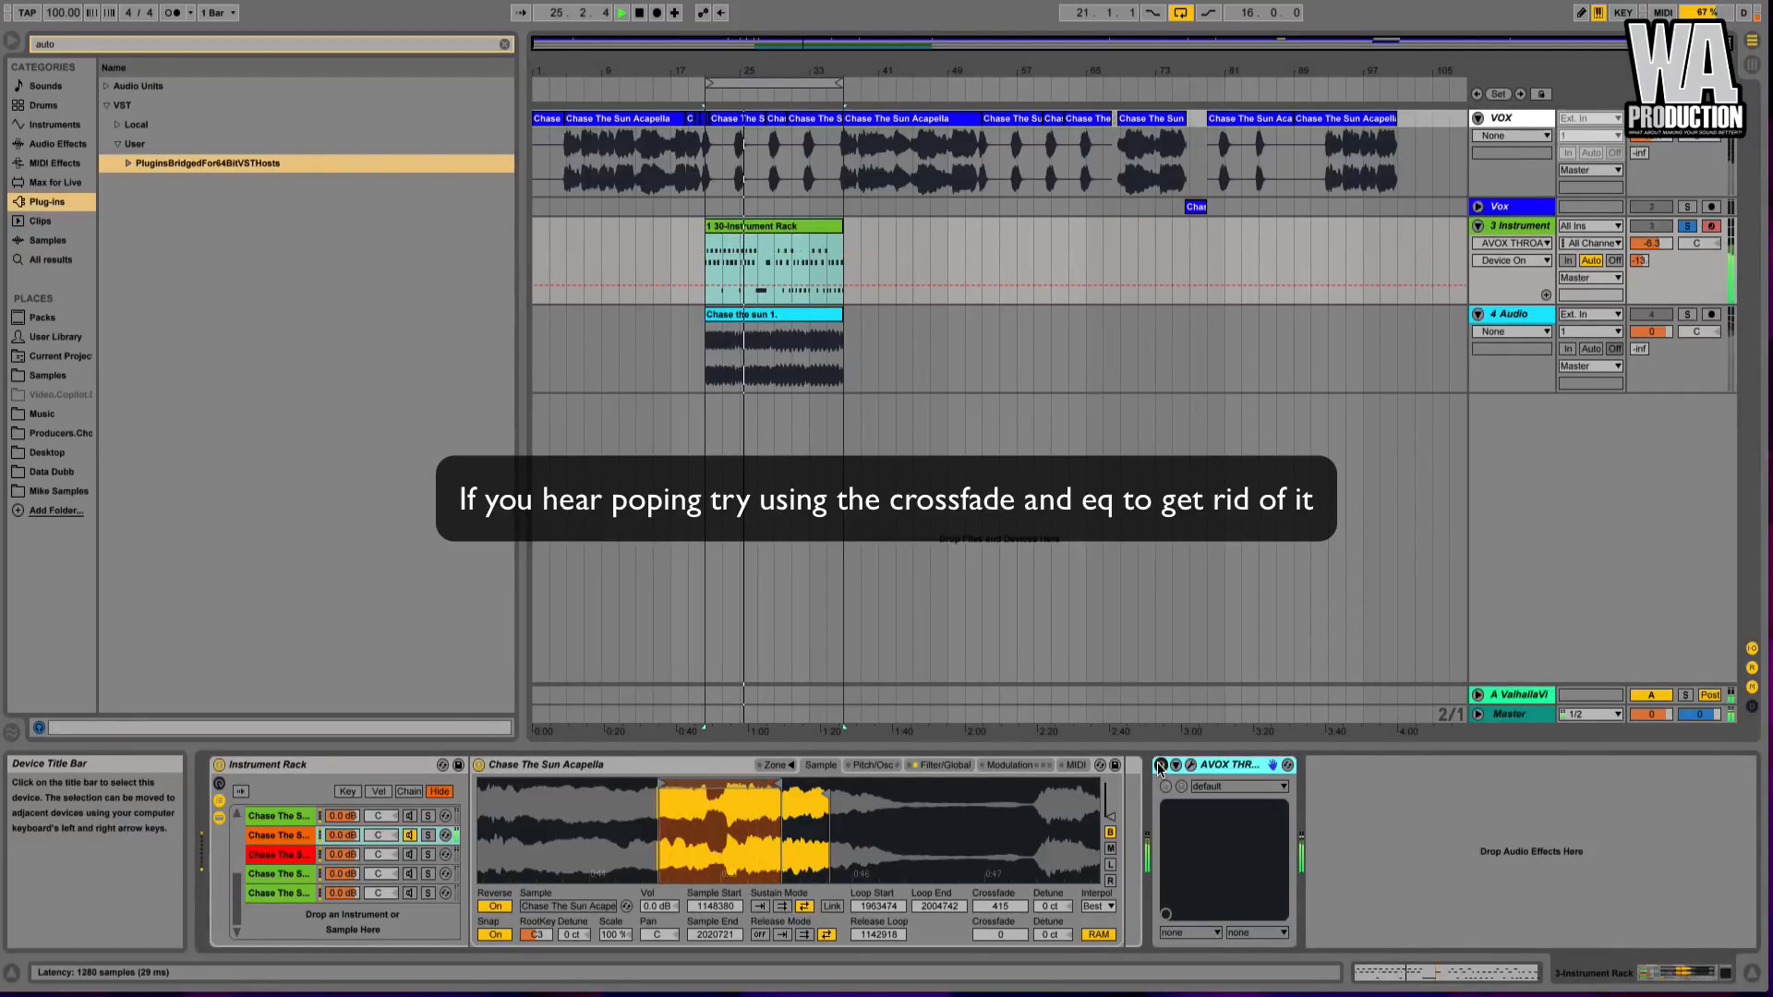
{"action": "left_click", "coordinate": [1160, 769]}
{"action": "left_click", "coordinate": [1160, 768]}
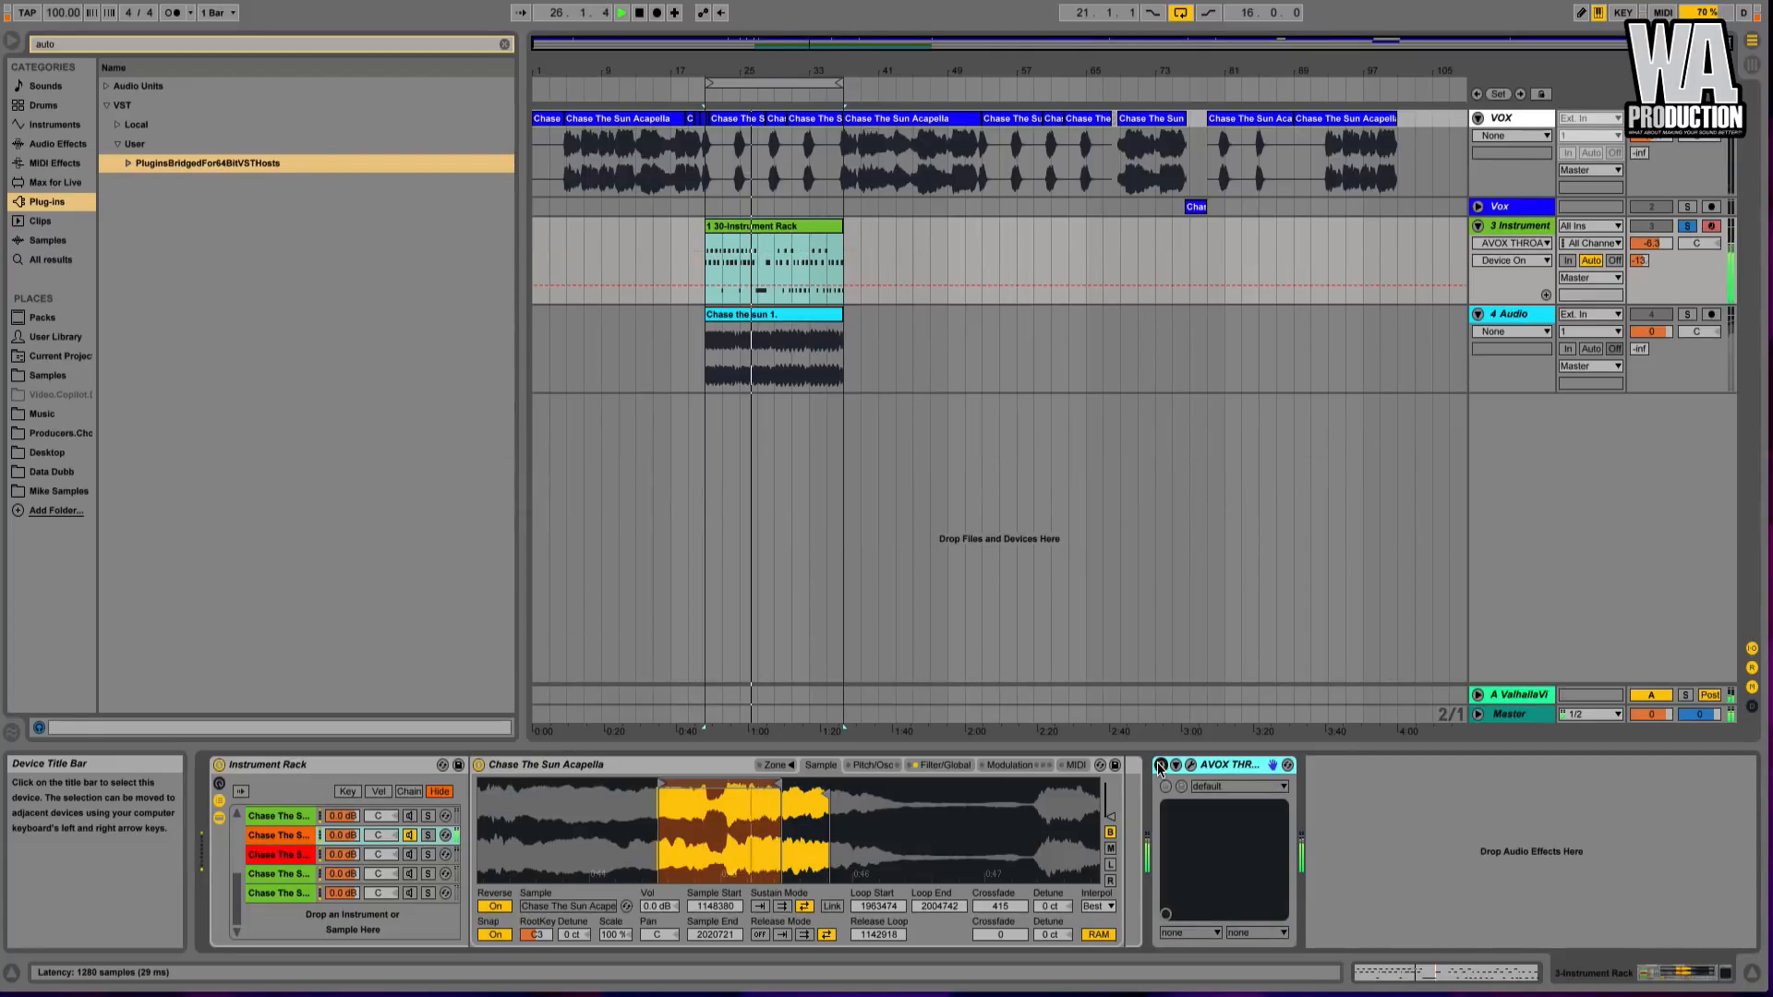
{"action": "left_click", "coordinate": [1160, 769]}
{"action": "left_click", "coordinate": [1160, 768]}
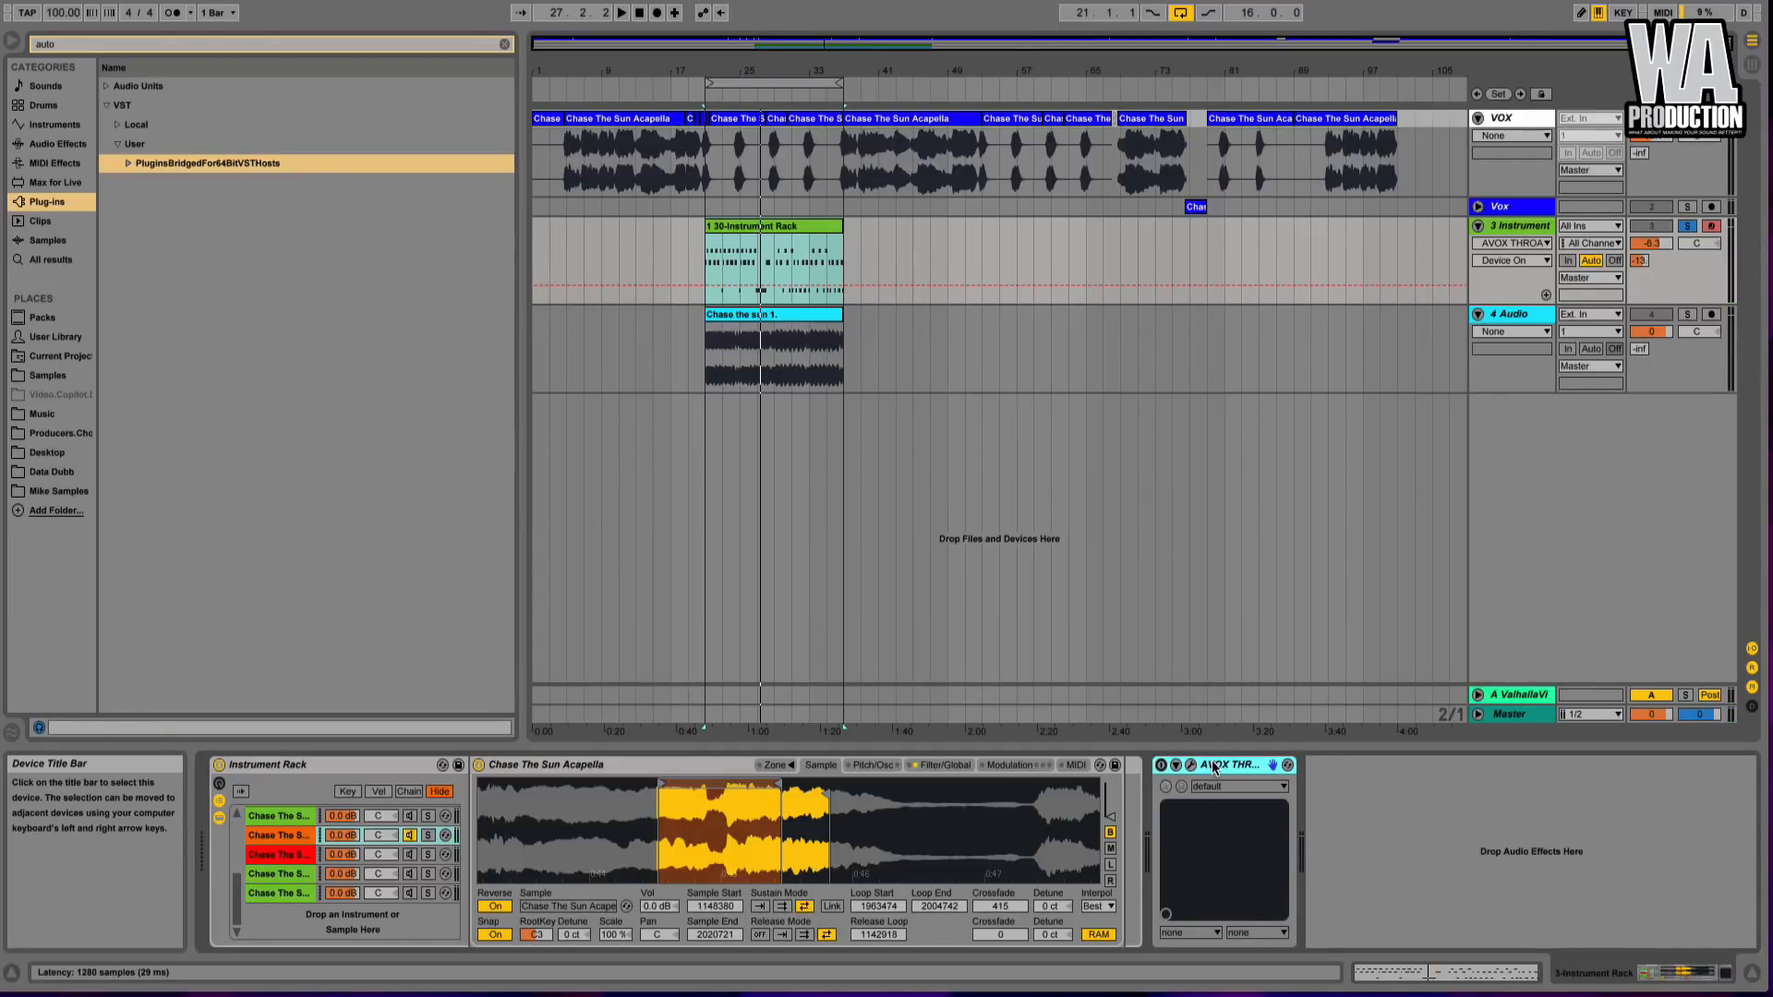
{"action": "key", "text": "Delete"}
{"action": "key", "text": "super+z"}
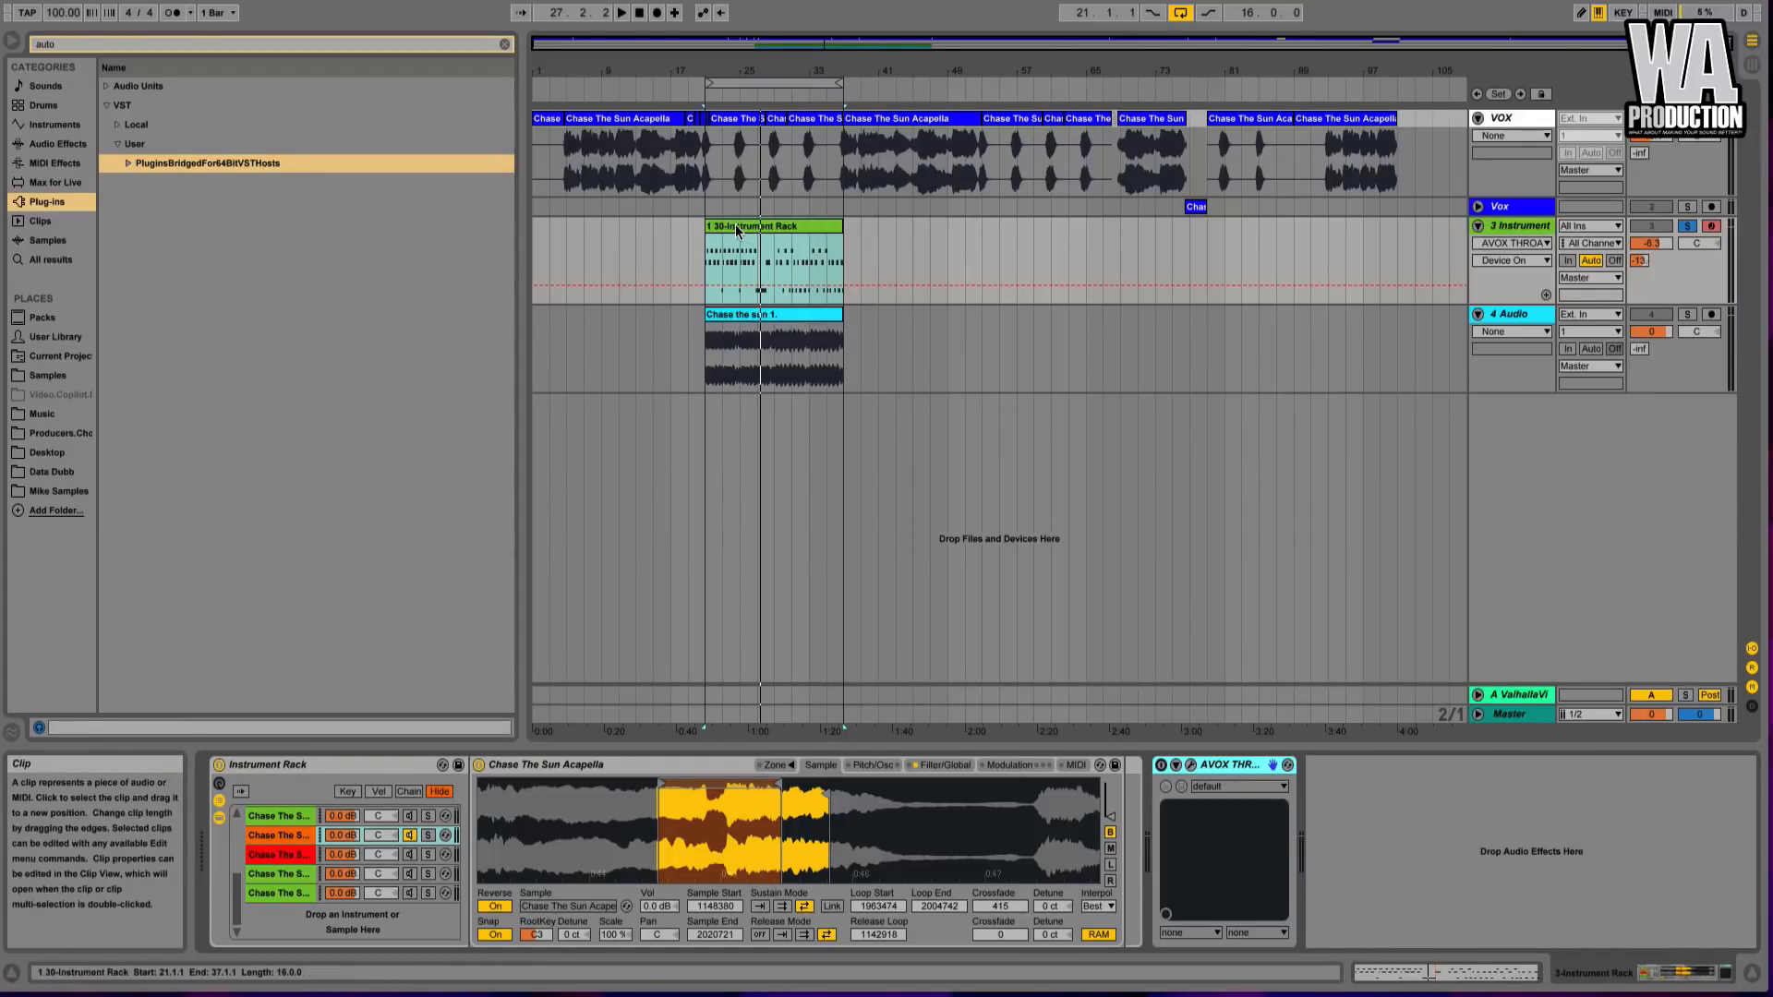
- Add Auto-Tune_Evo_VST after AVOX THROAT, enable Formant, and set Throat Length to 180 and Transpose to 9
{"action": "double_click", "coordinate": [176, 201]}
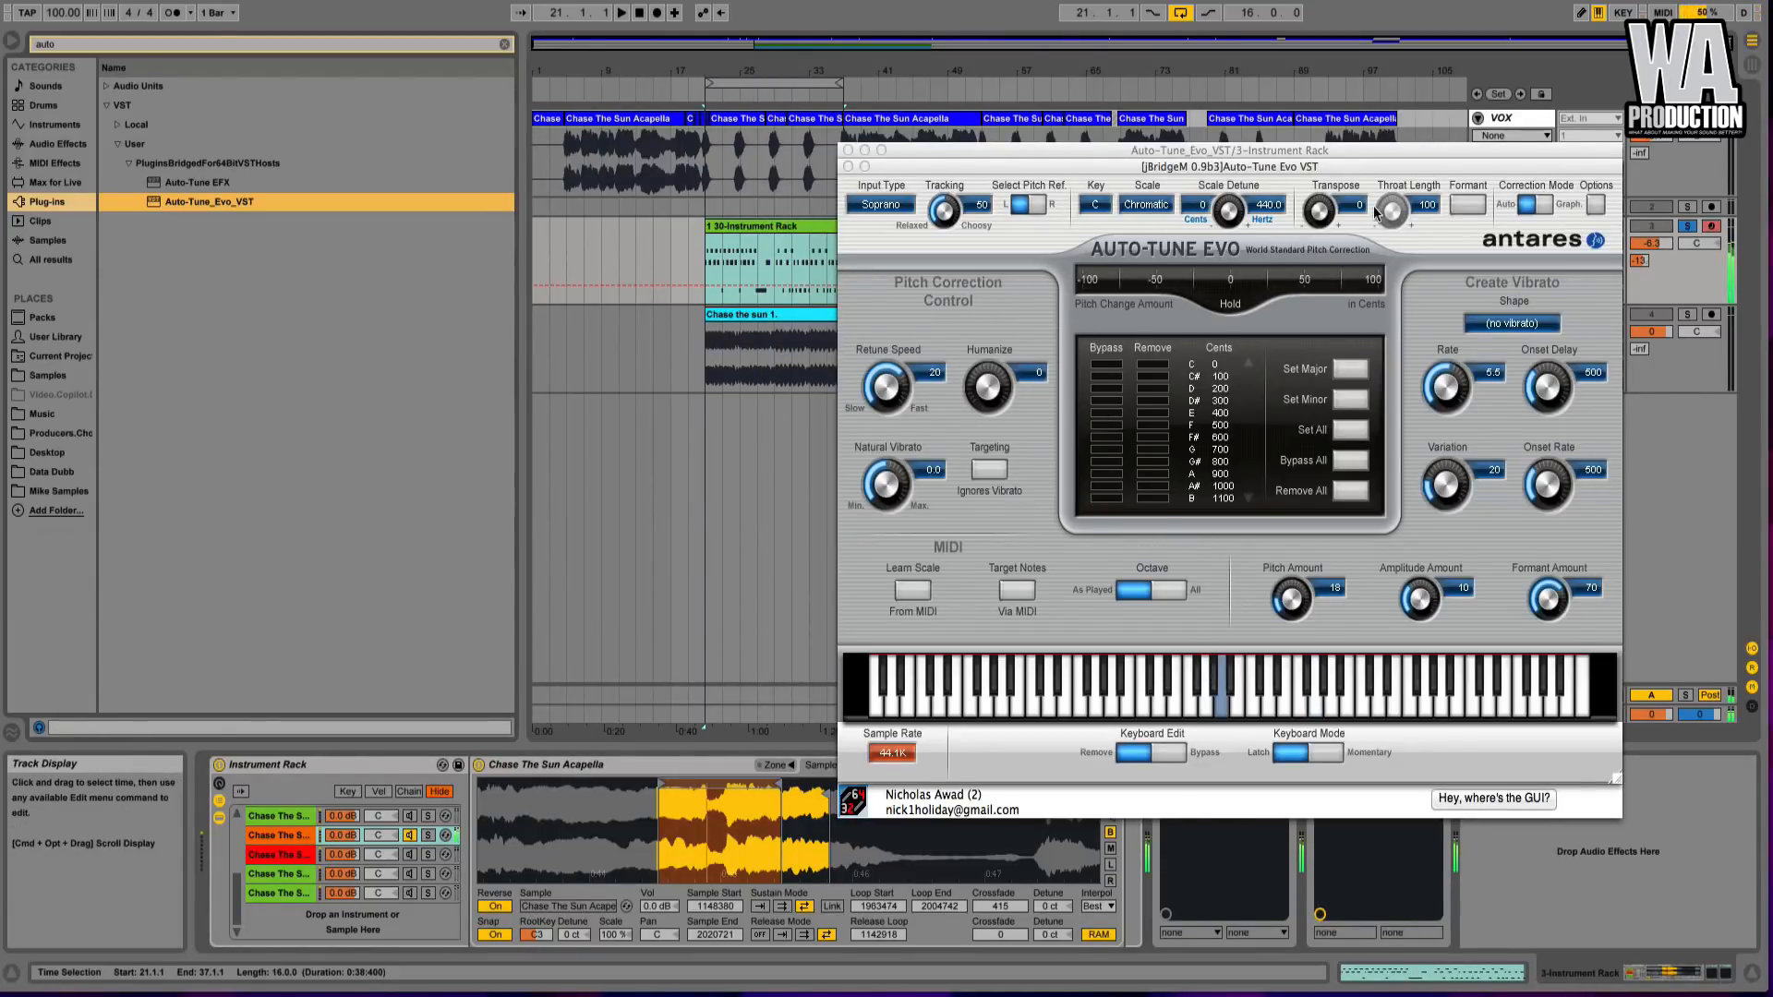
{"action": "left_click", "coordinate": [1480, 209]}
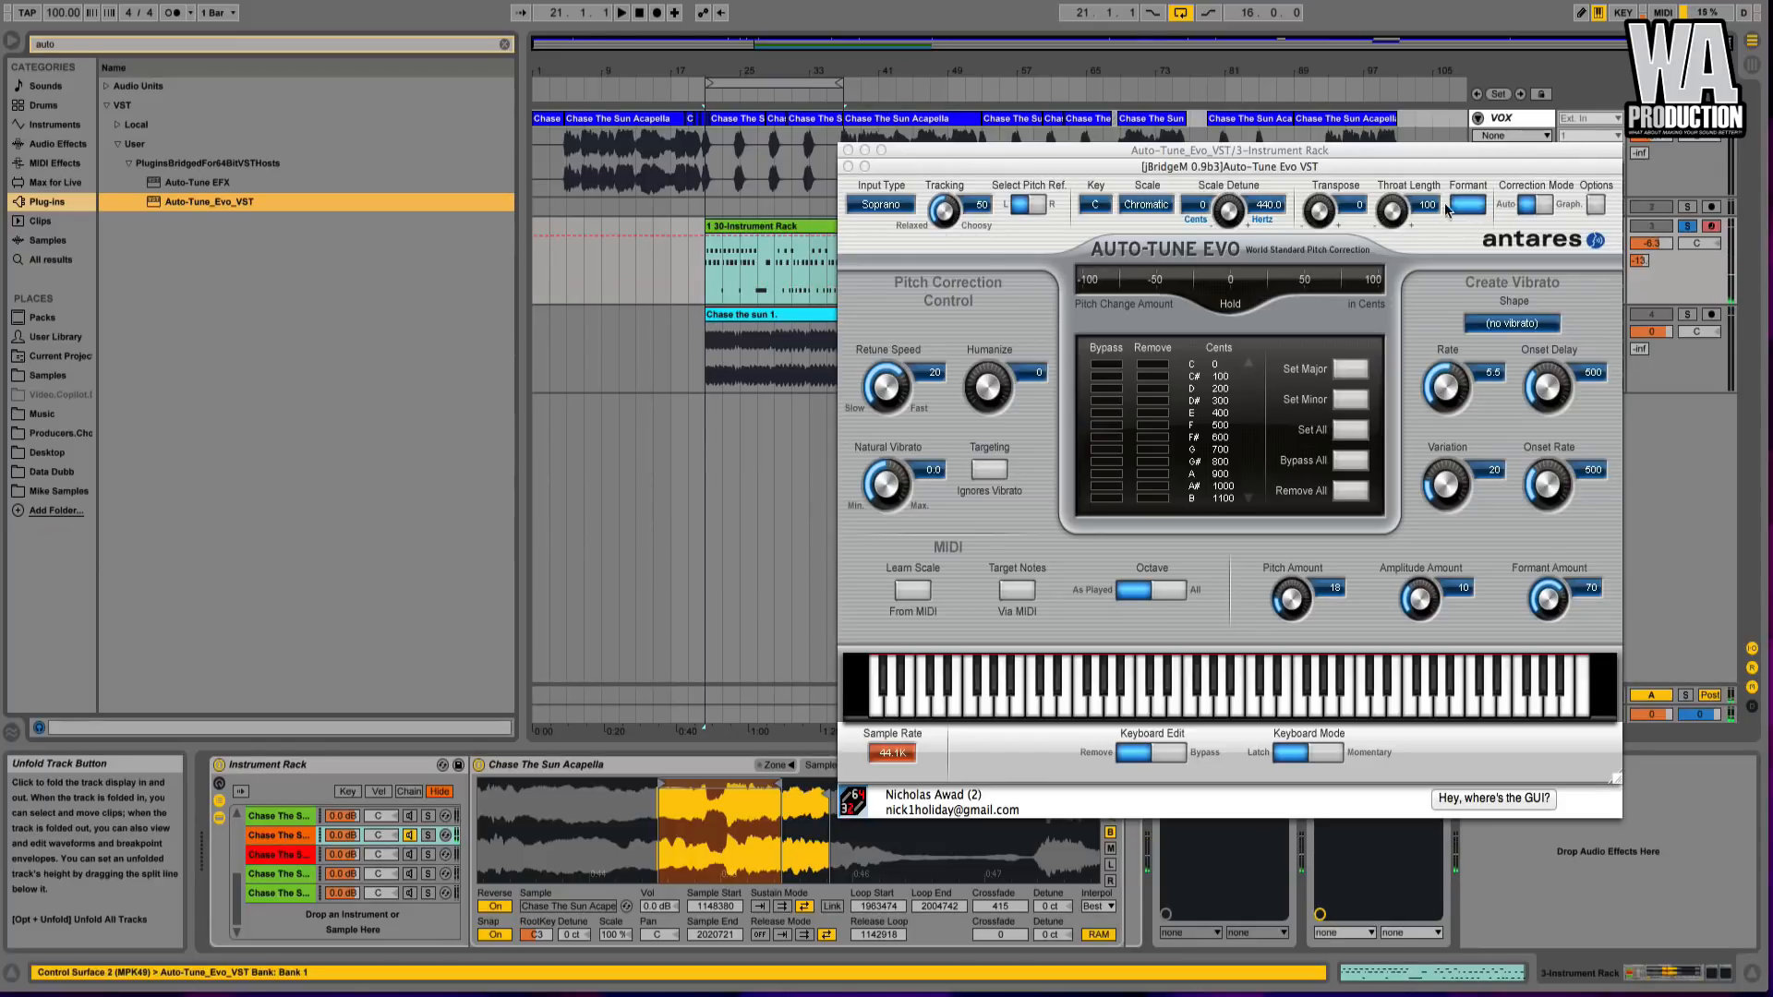
{"action": "left_click_drag", "start_coordinate": [1392, 213], "coordinate": [1401, 149]}
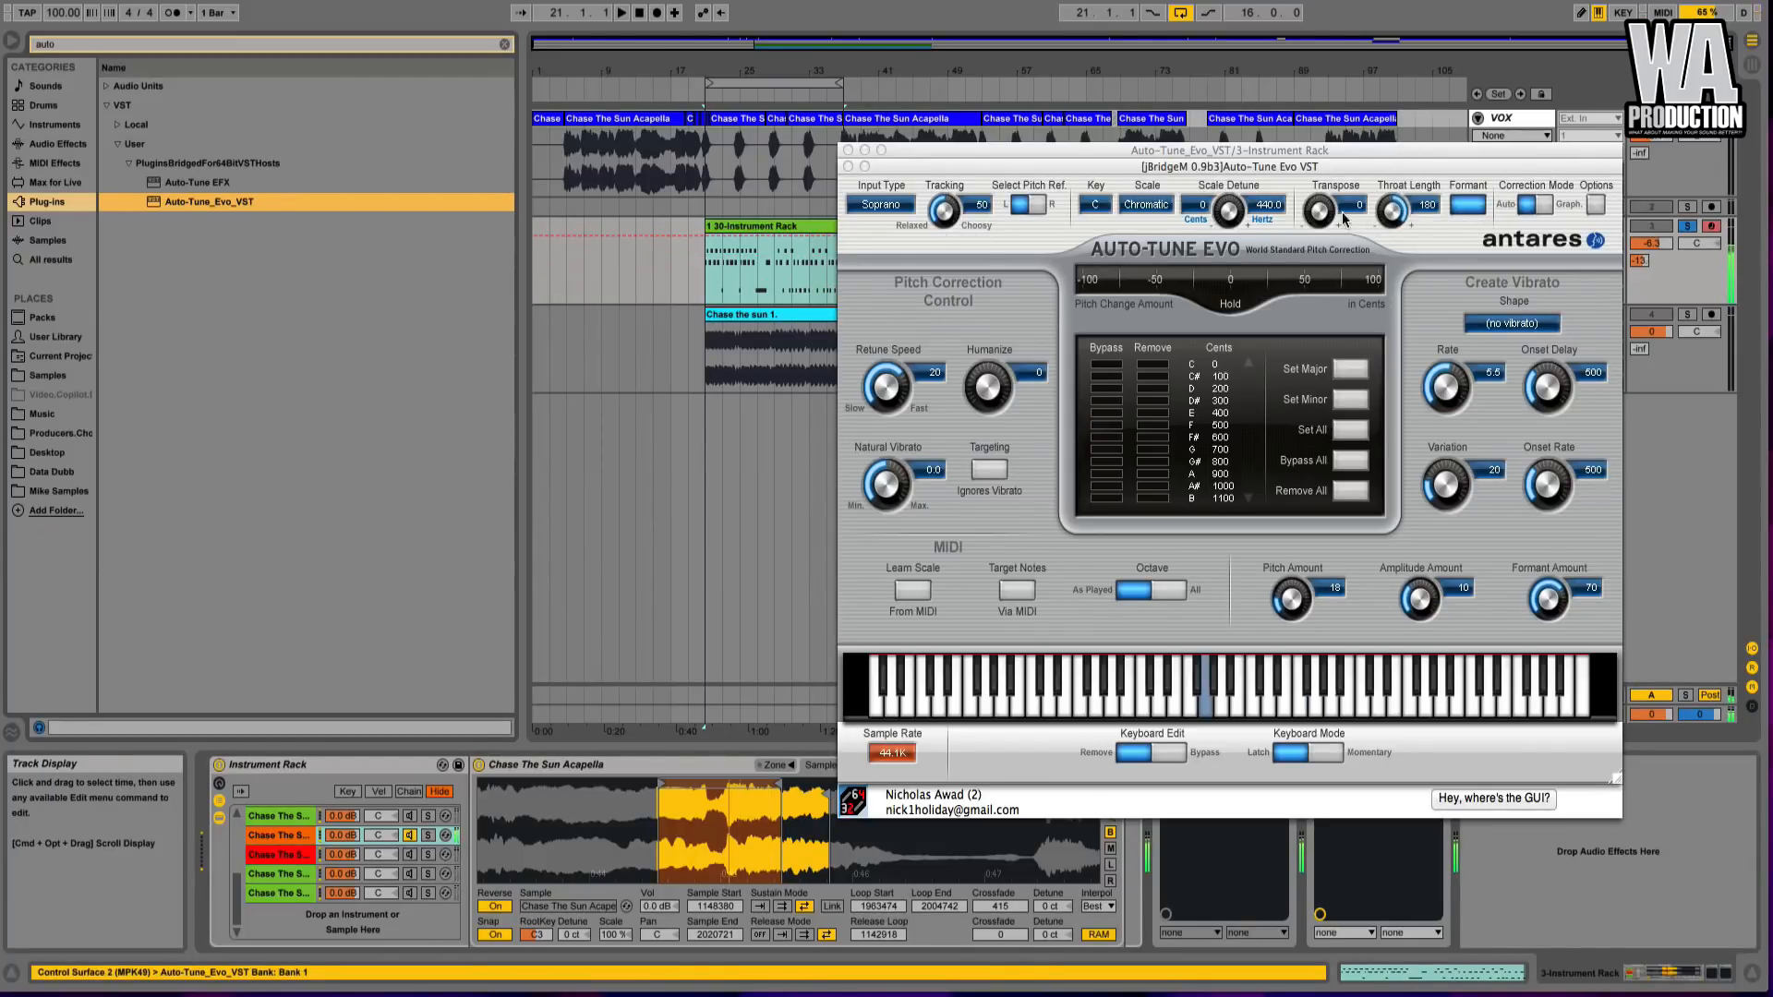
{"action": "left_click_drag", "start_coordinate": [1320, 211], "coordinate": [1320, 183]}
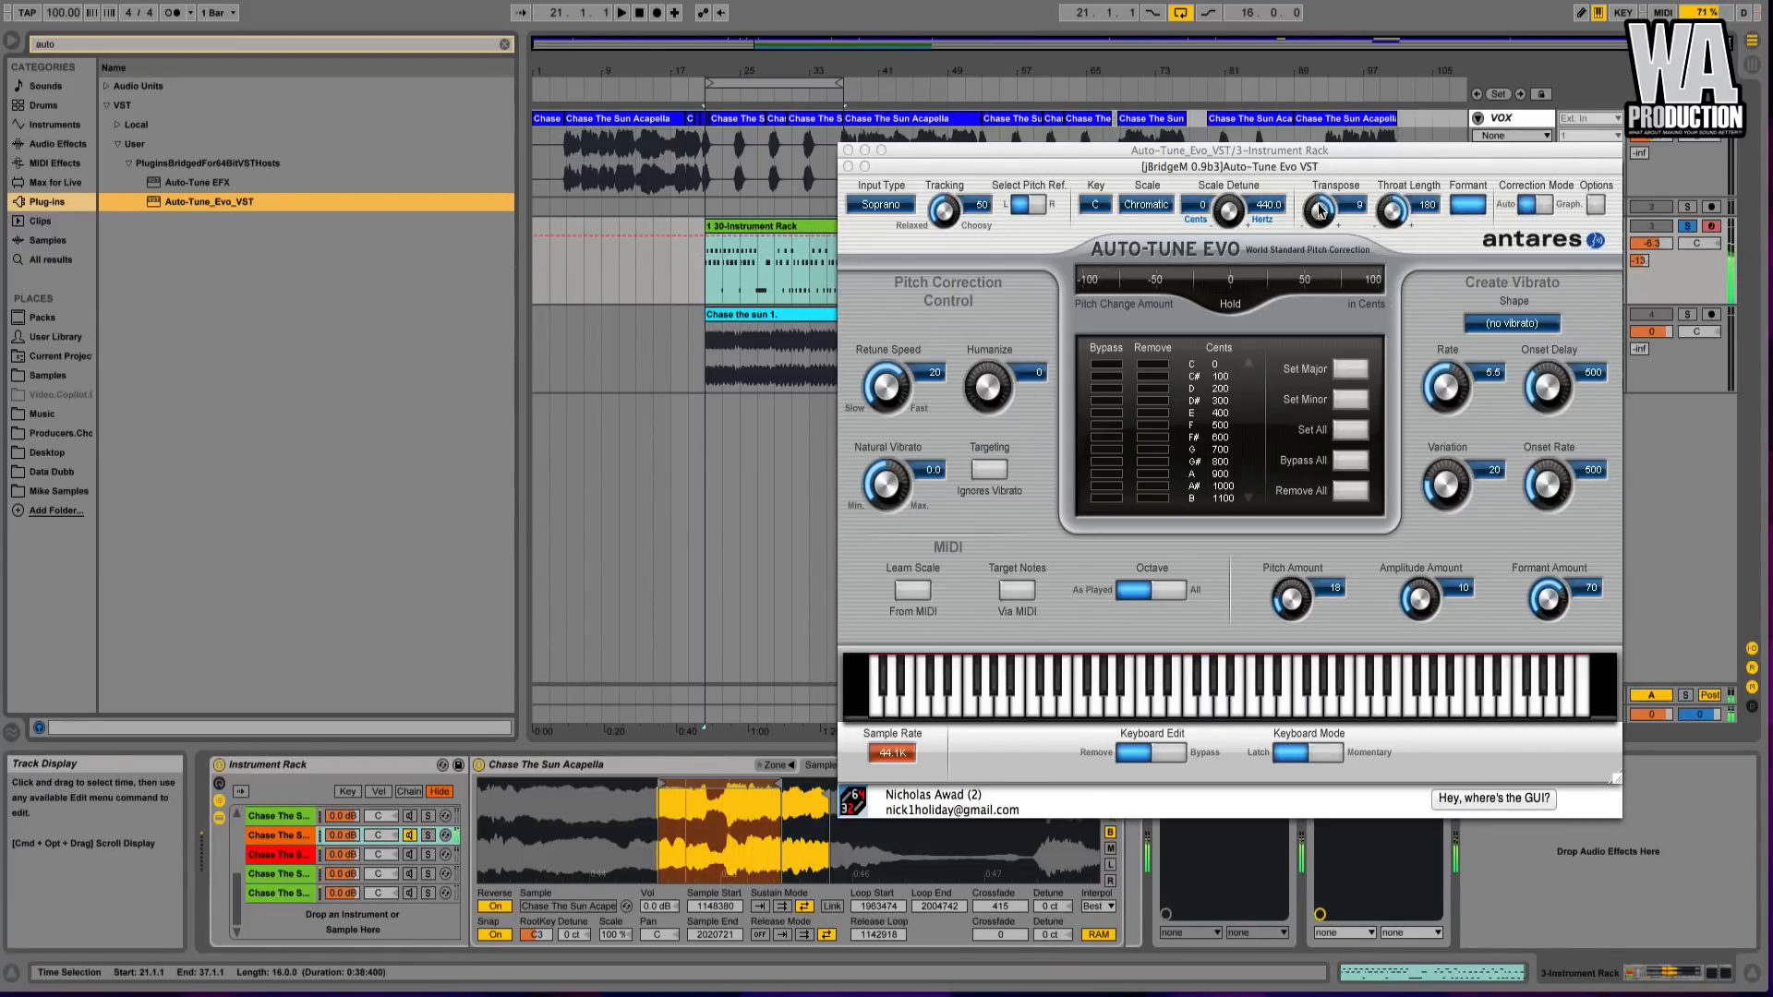
{"action": "left_click", "coordinate": [848, 151]}
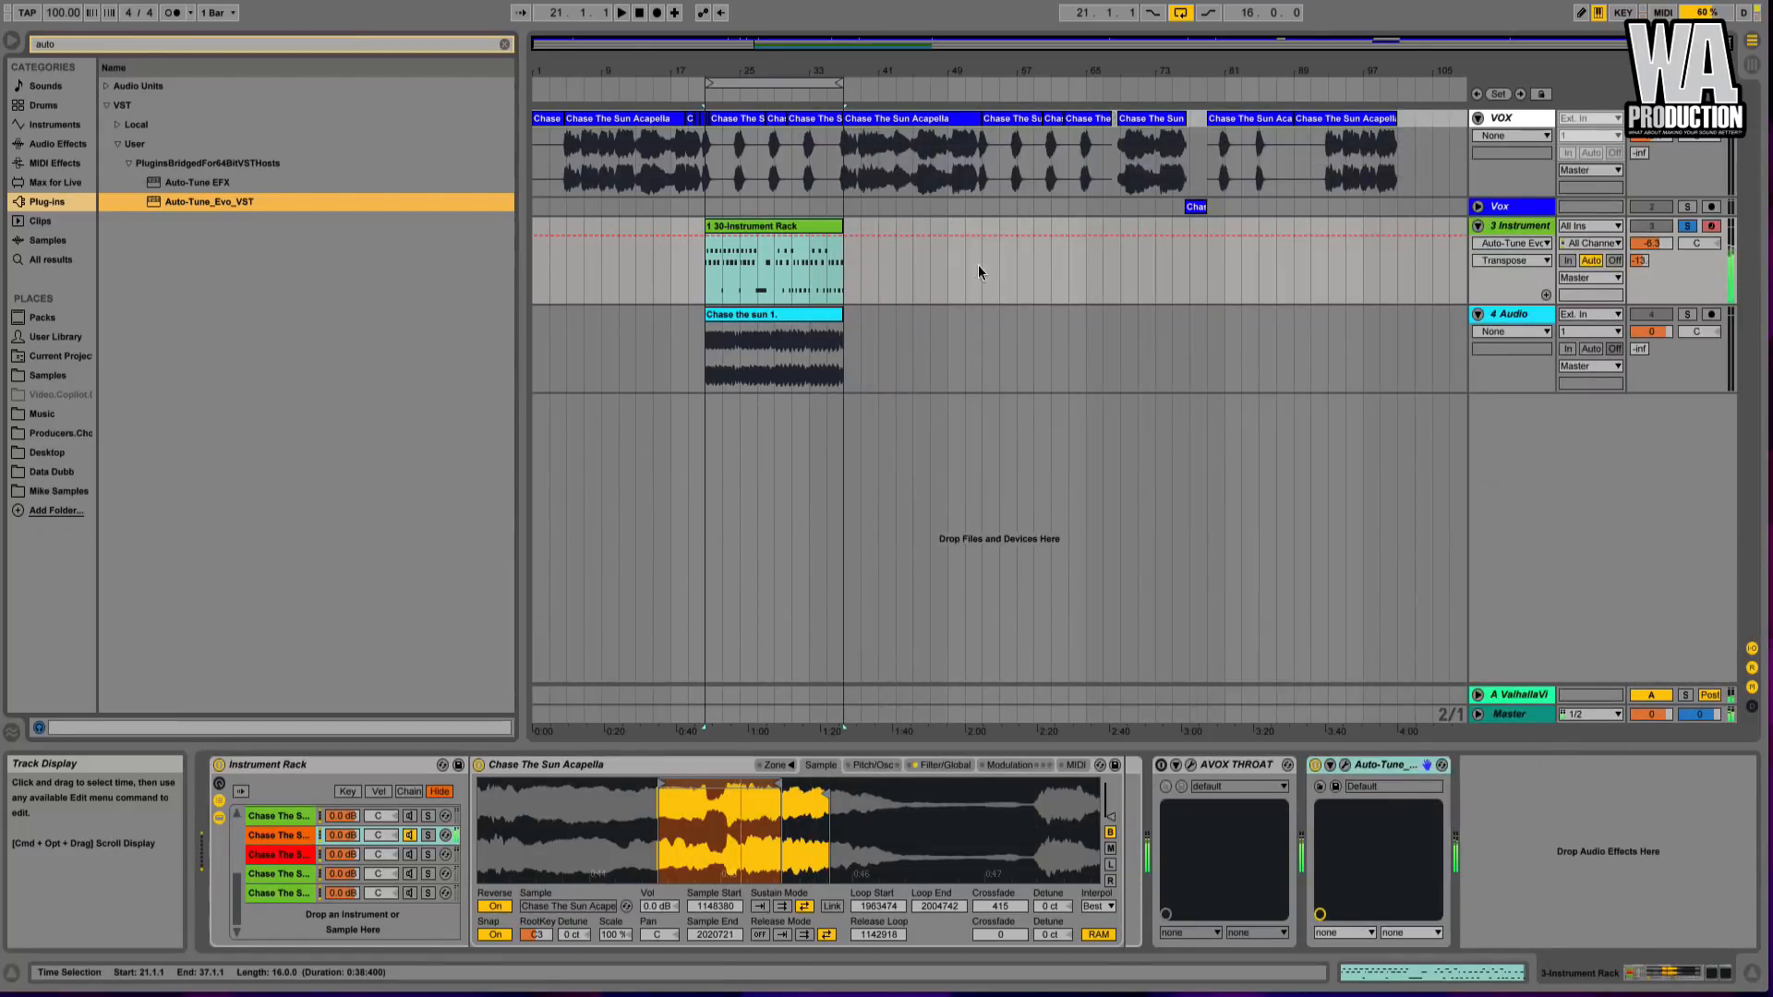
- Deactivate Auto-Tune Evo, reactivate AVOX THROAT and flatten its throat-shaping curve onto the blue reference line
{"action": "left_click", "coordinate": [1315, 766]}
{"action": "left_click", "coordinate": [1161, 766]}
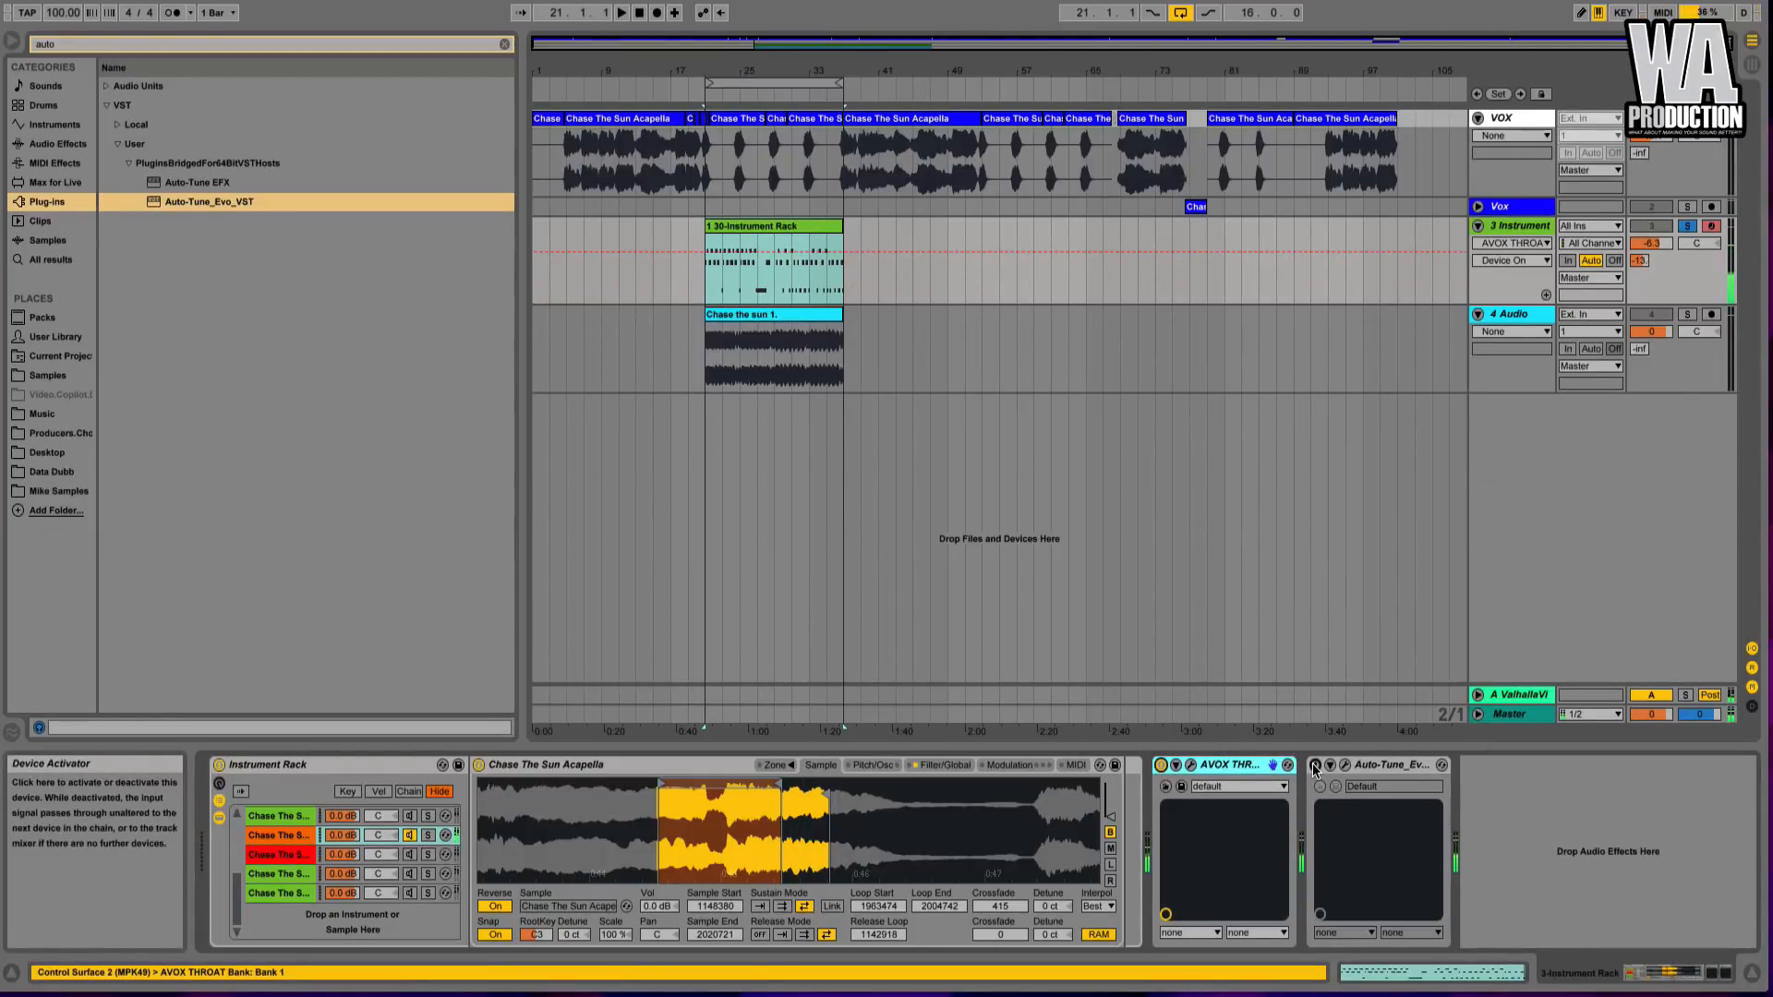
{"action": "left_click", "coordinate": [1274, 766]}
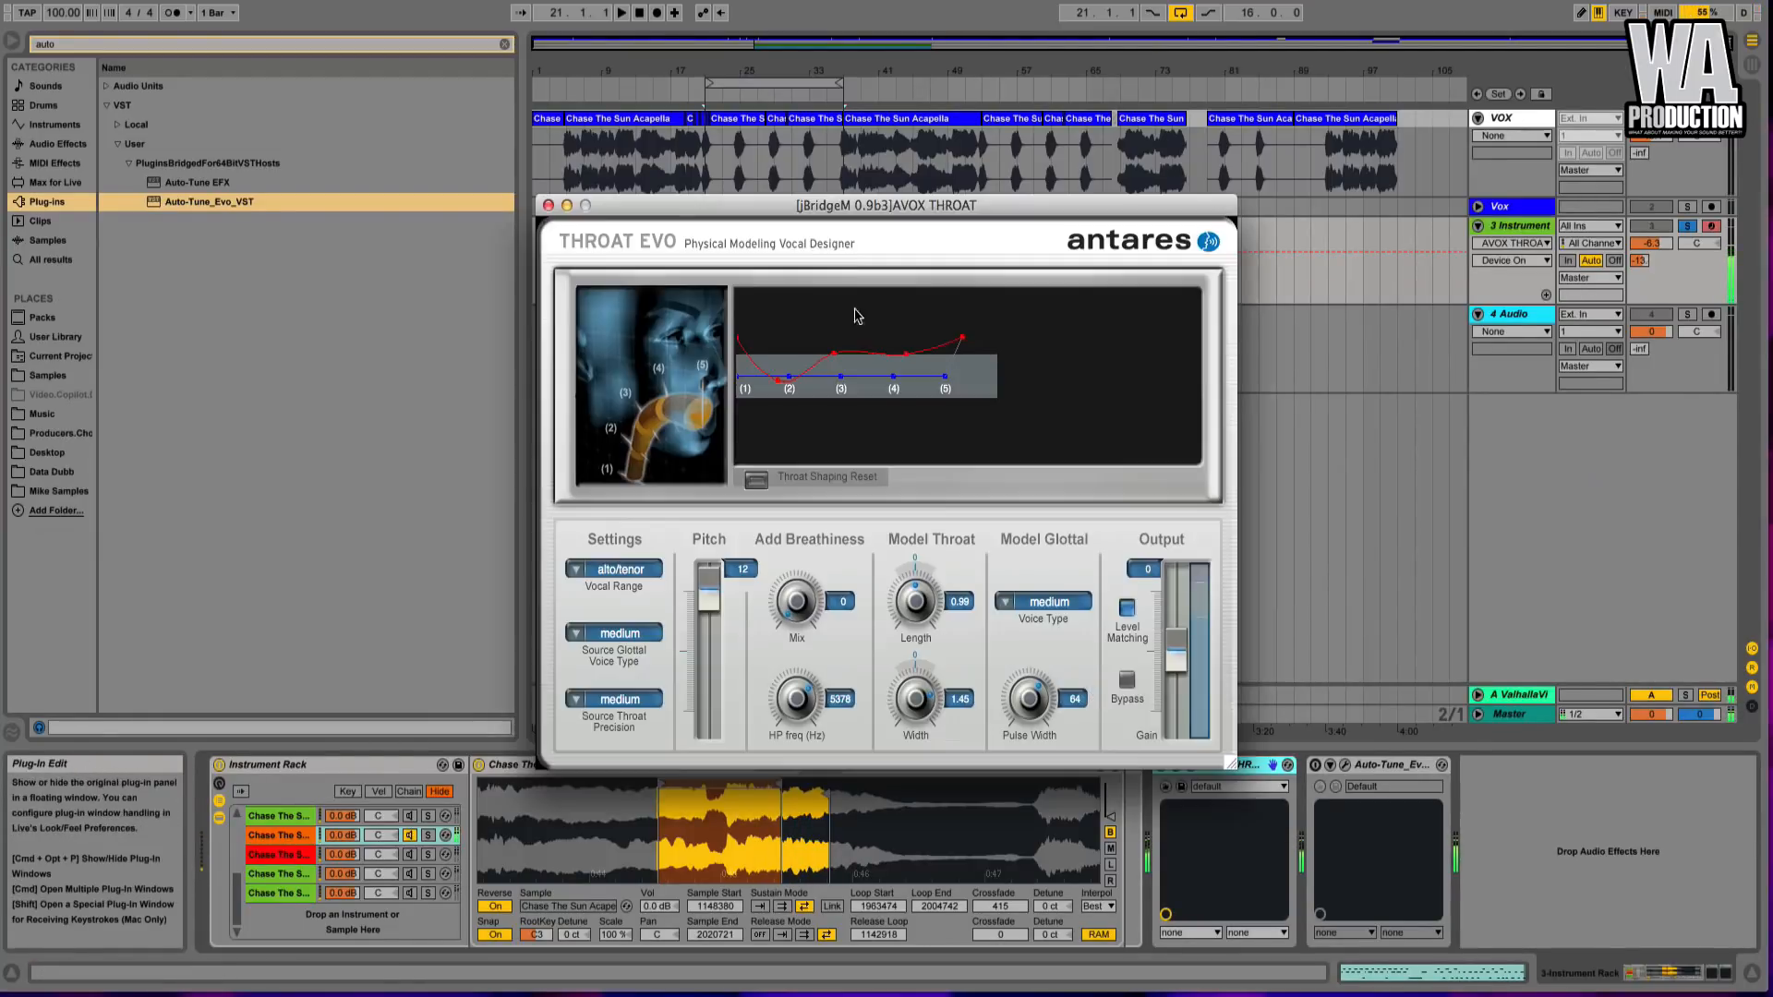
{"action": "left_click_drag", "start_coordinate": [834, 355], "coordinate": [840, 376]}
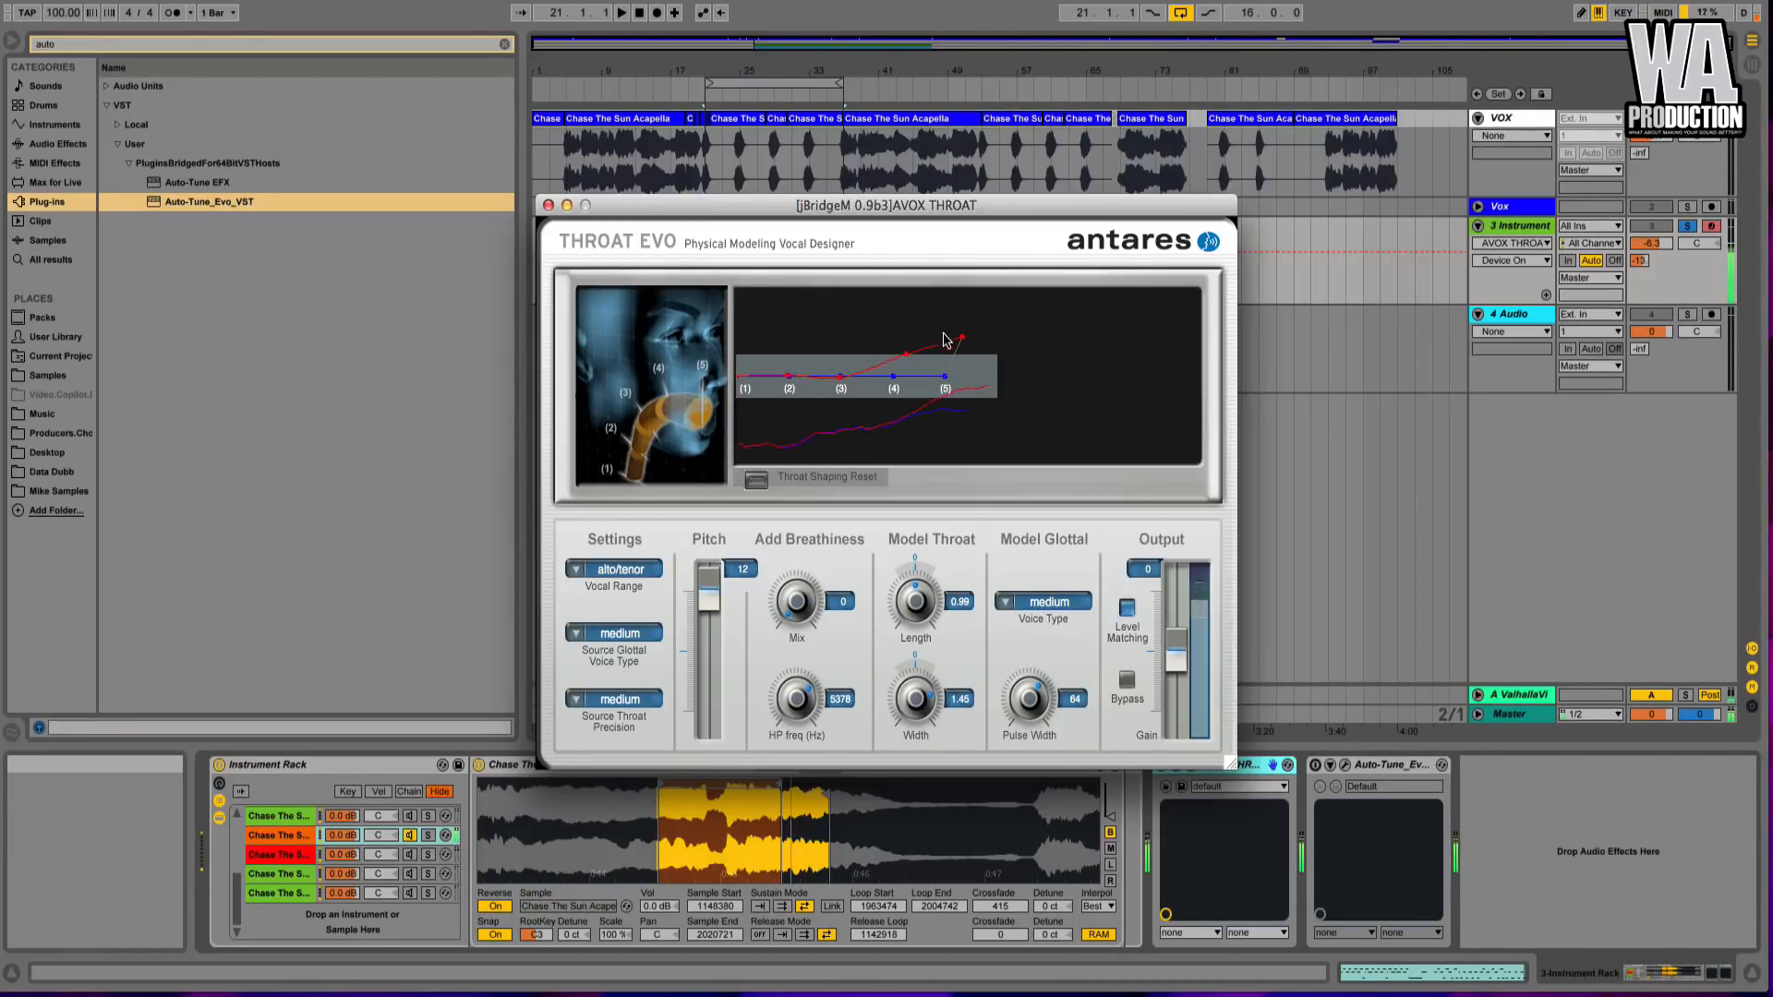
{"action": "mouse_move", "coordinate": [963, 338]}
{"action": "left_mouse_down"}
{"action": "mouse_move", "coordinate": [955, 380]}
{"action": "mouse_move", "coordinate": [898, 381]}
{"action": "left_mouse_up"}
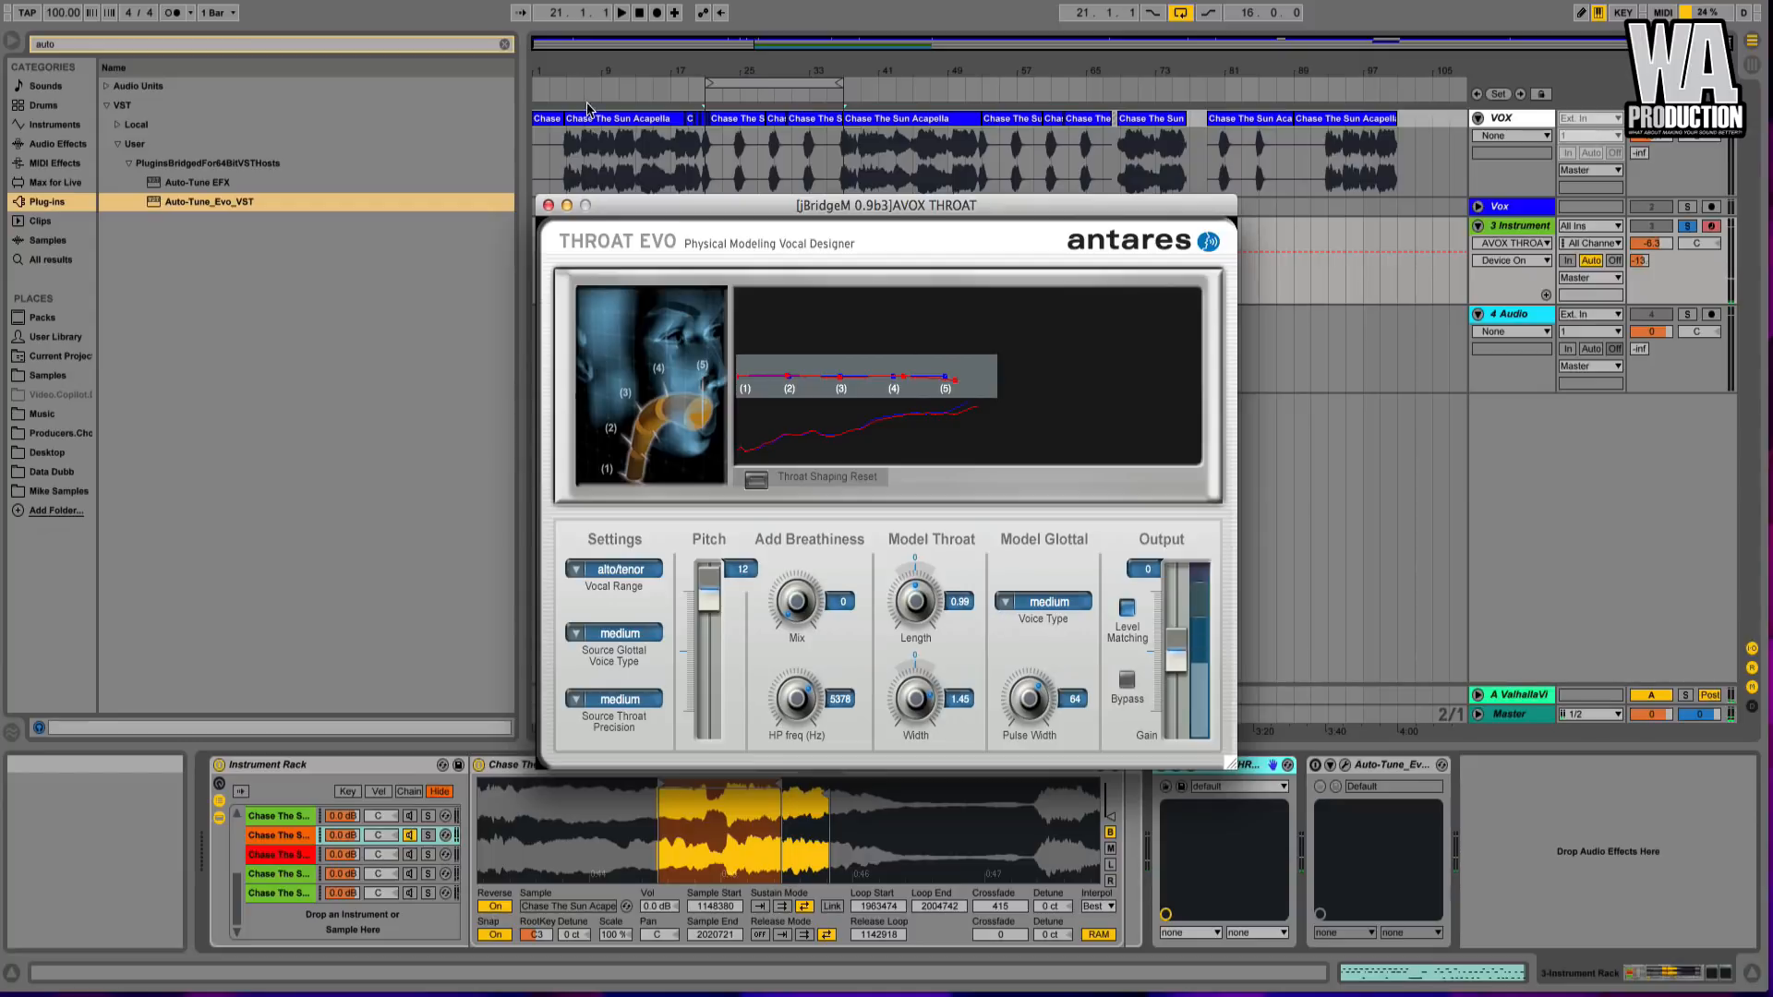
{"action": "left_click", "coordinate": [548, 205]}
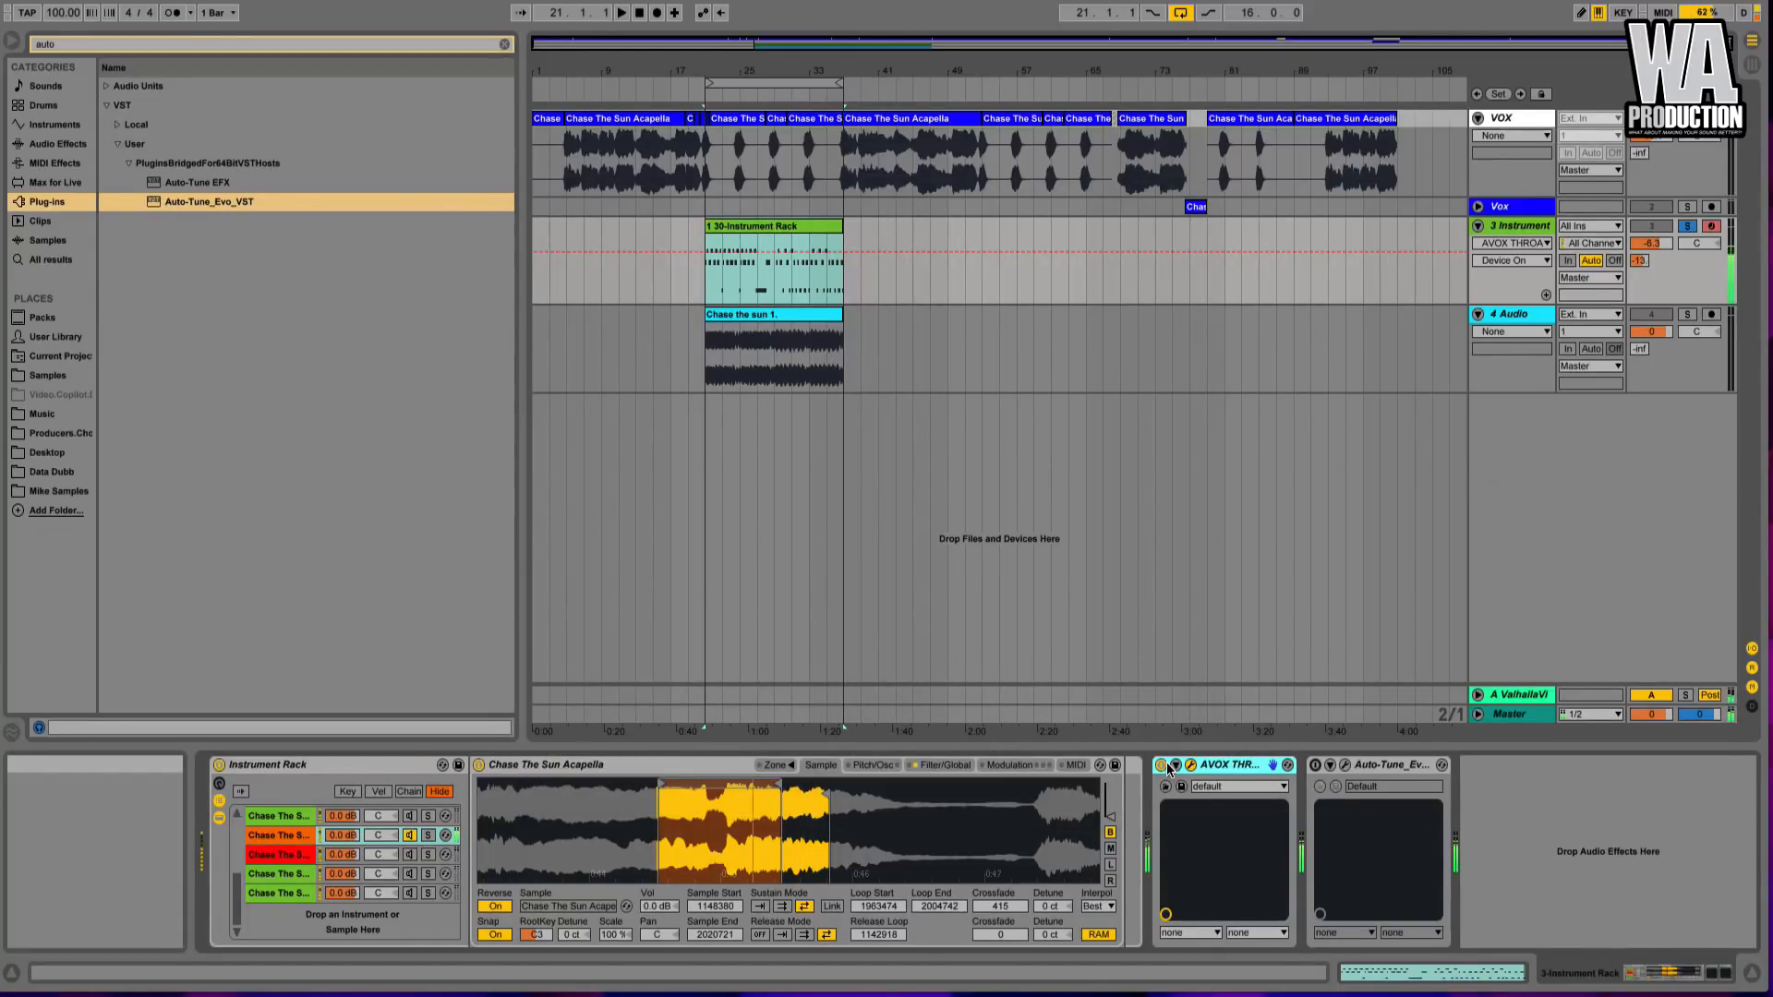
- Deactivate AVOX THROAT, reactivate Auto-Tune Evo and briefly play the looped section through it
{"action": "left_click", "coordinate": [1190, 765]}
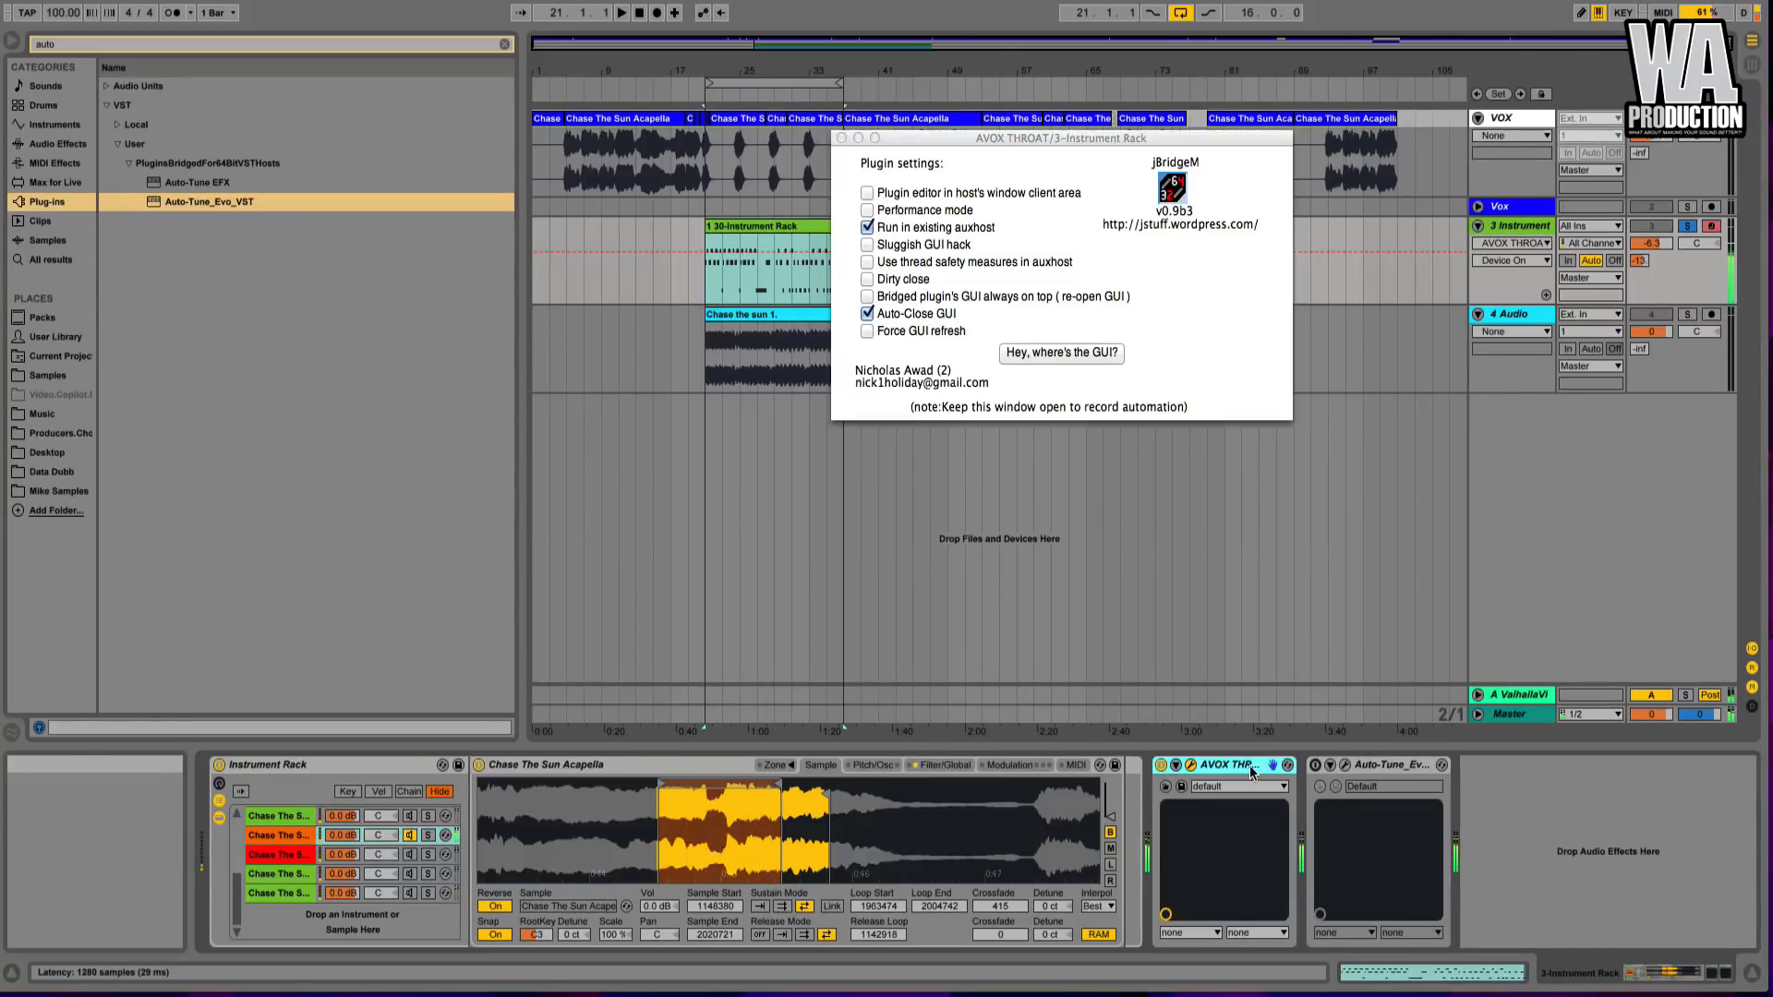
{"action": "left_click", "coordinate": [1162, 766]}
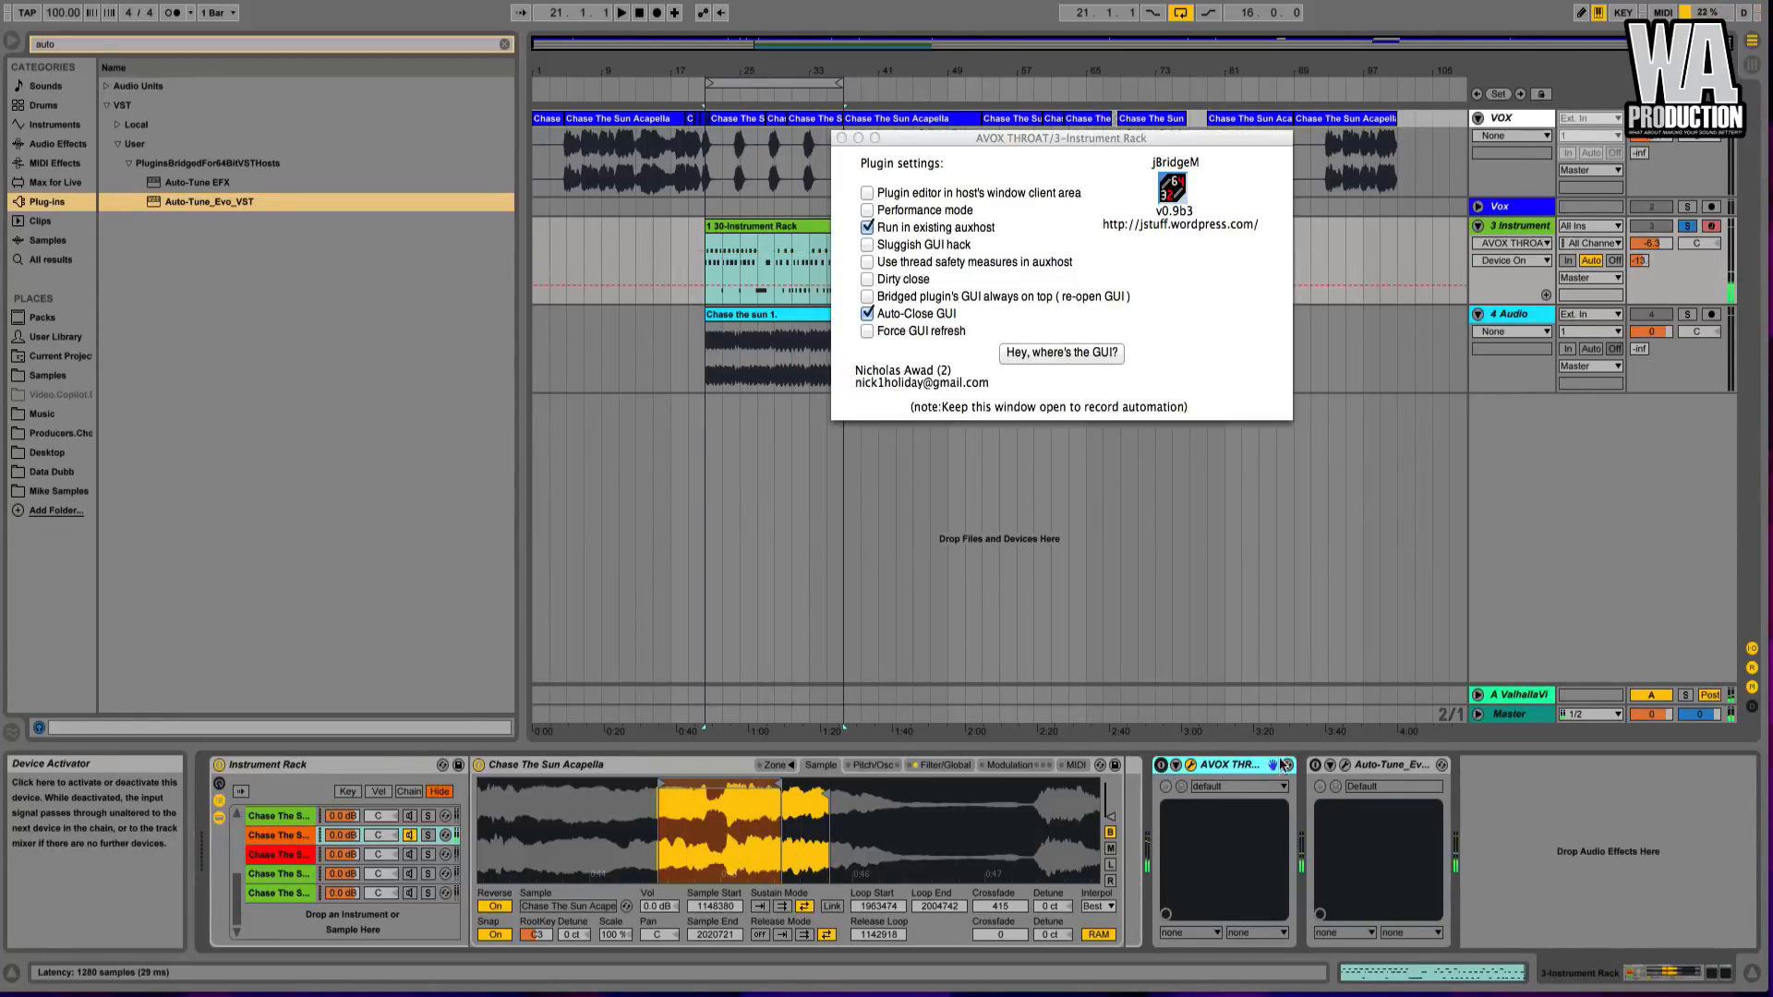
{"action": "left_click", "coordinate": [1315, 765]}
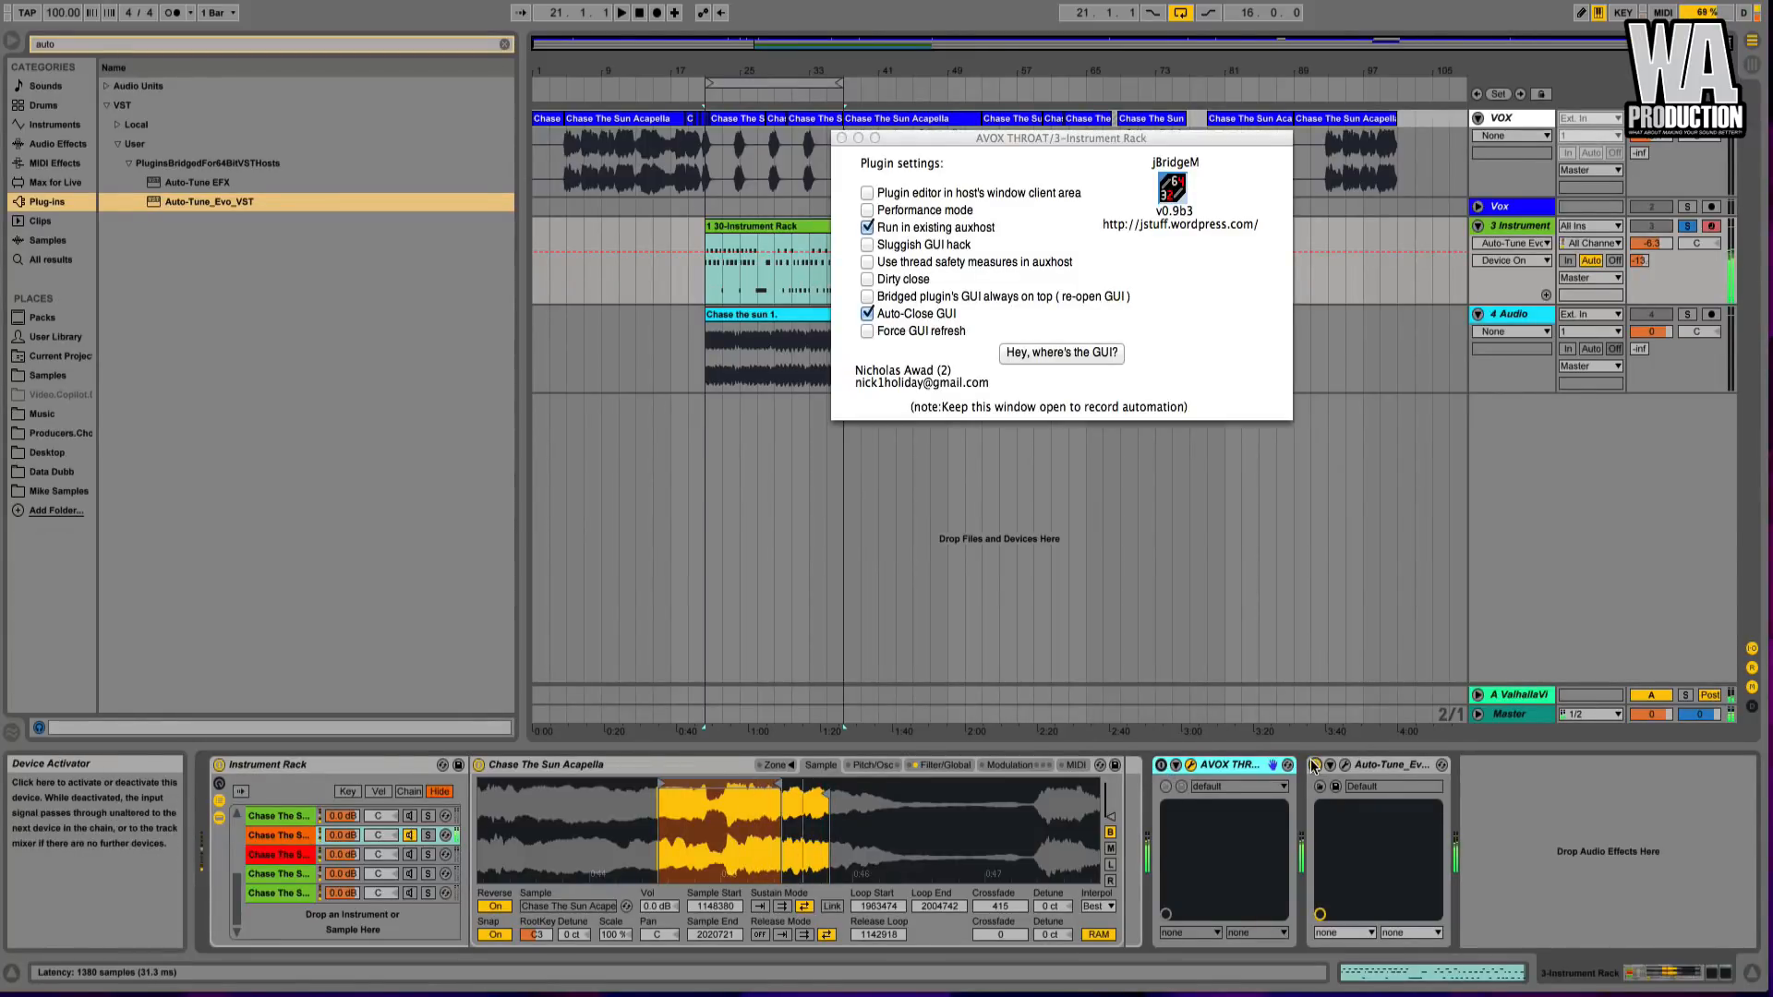
{"action": "left_click", "coordinate": [1367, 763]}
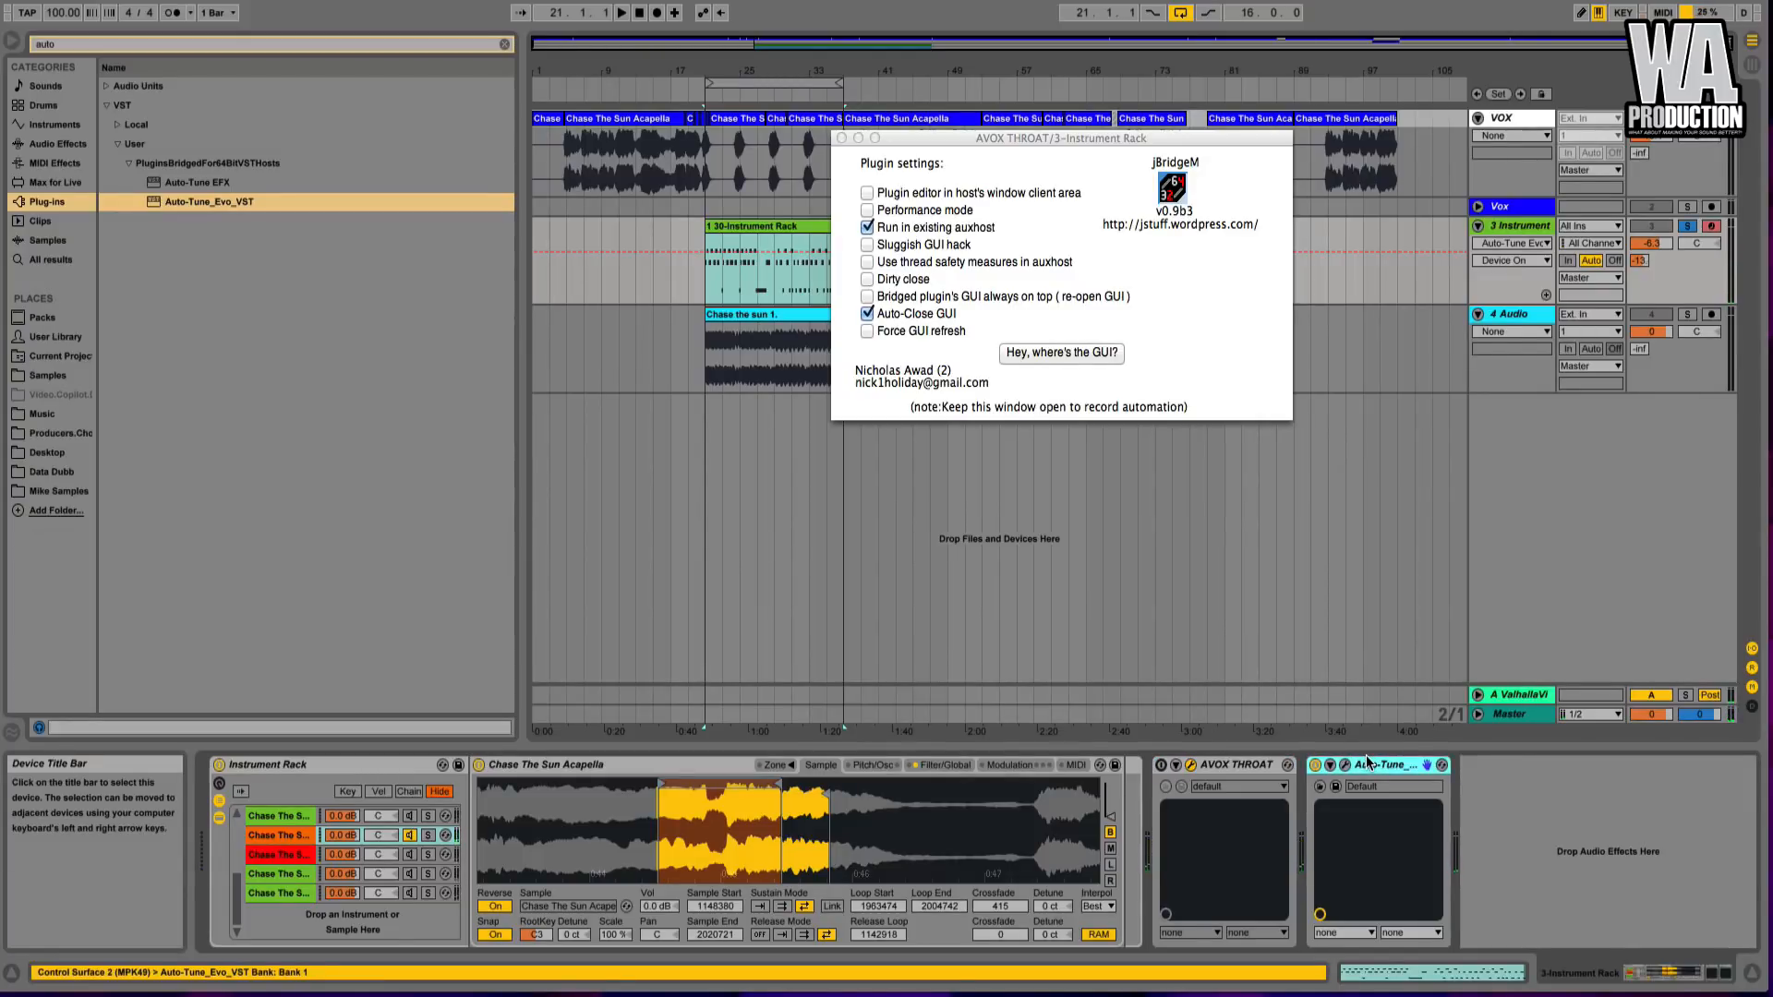
{"action": "key", "text": "space"}
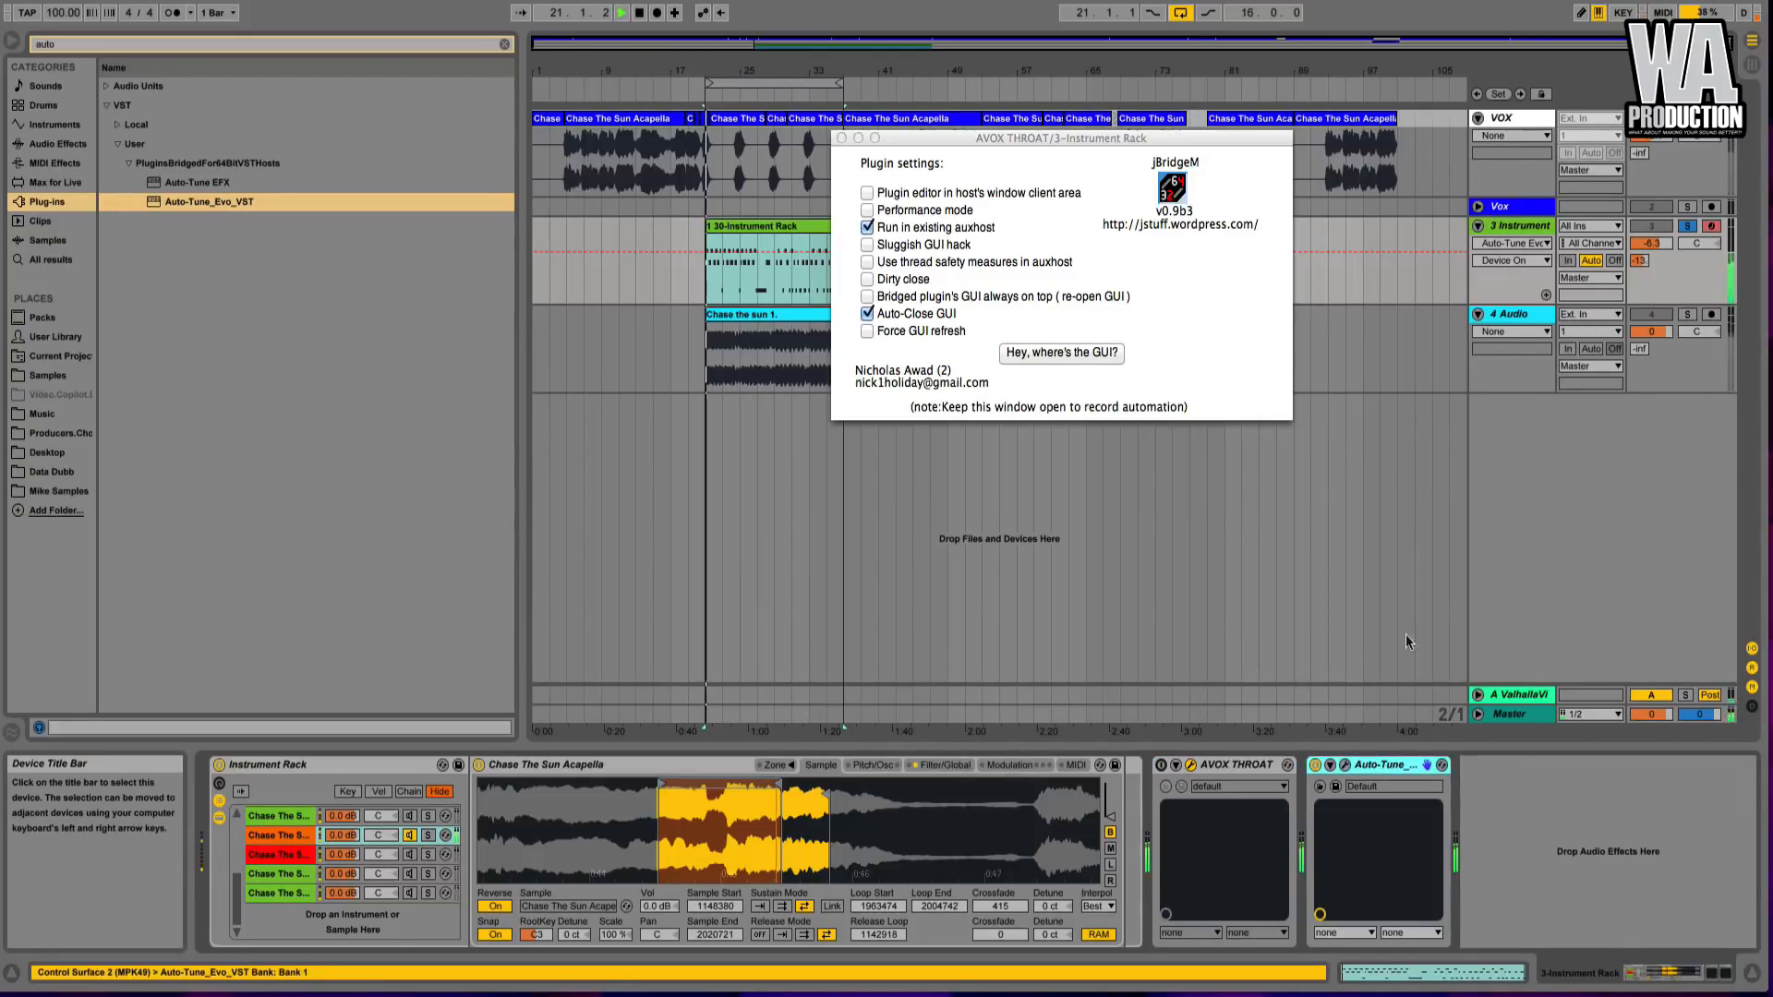
{"action": "left_click", "coordinate": [841, 138]}
{"action": "key", "text": "space"}
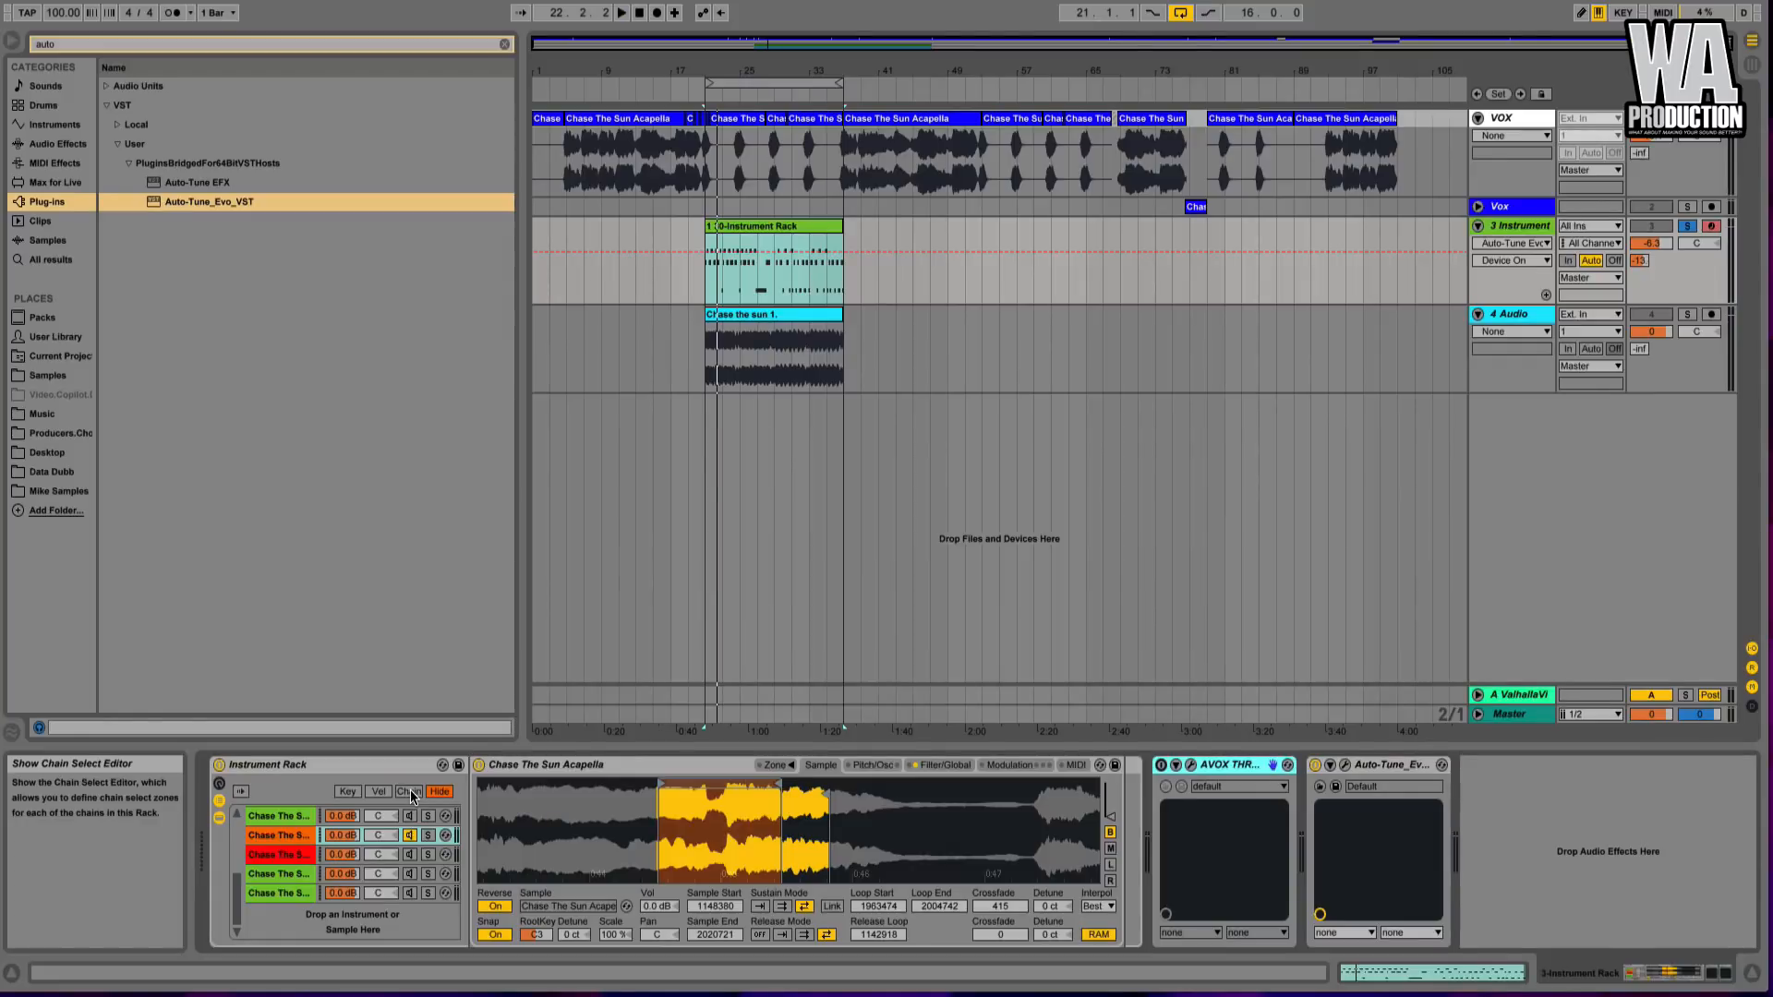